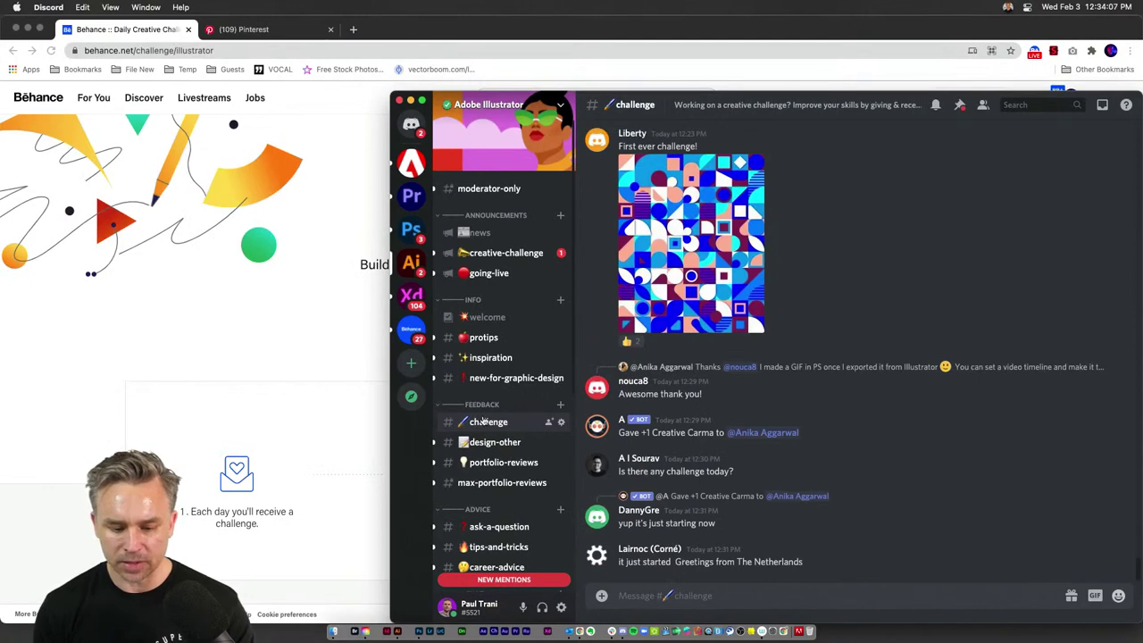
- Put the Discord chat away and browse minimalist tattoo line art on Pinterest, viewing the hand-with-butterflies and abstract-face pins
{"action": "scroll", "coordinate": [860, 403], "scroll_direction": "up", "scroll_amount": 4}
{"action": "left_click", "coordinate": [411, 99]}
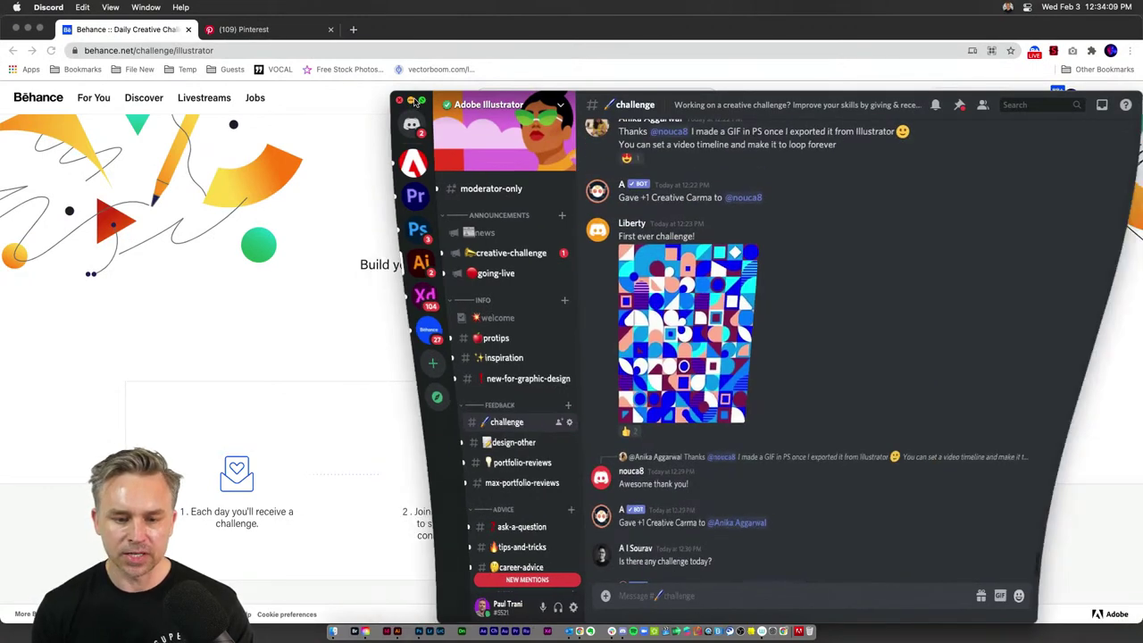
{"action": "left_click", "coordinate": [253, 30]}
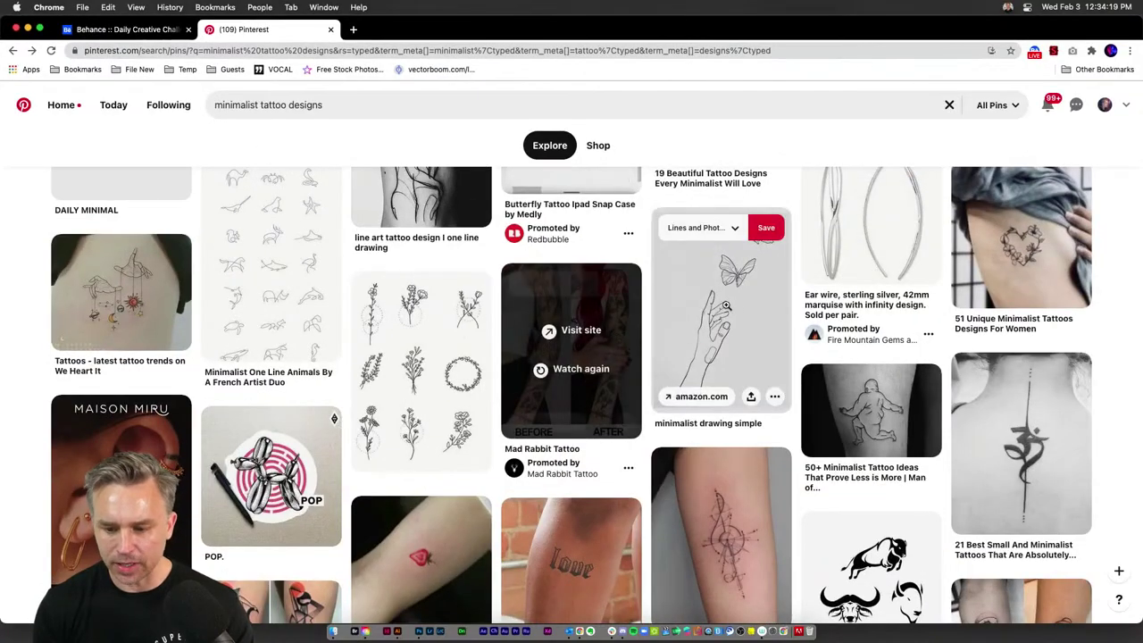
{"action": "left_click", "coordinate": [710, 317]}
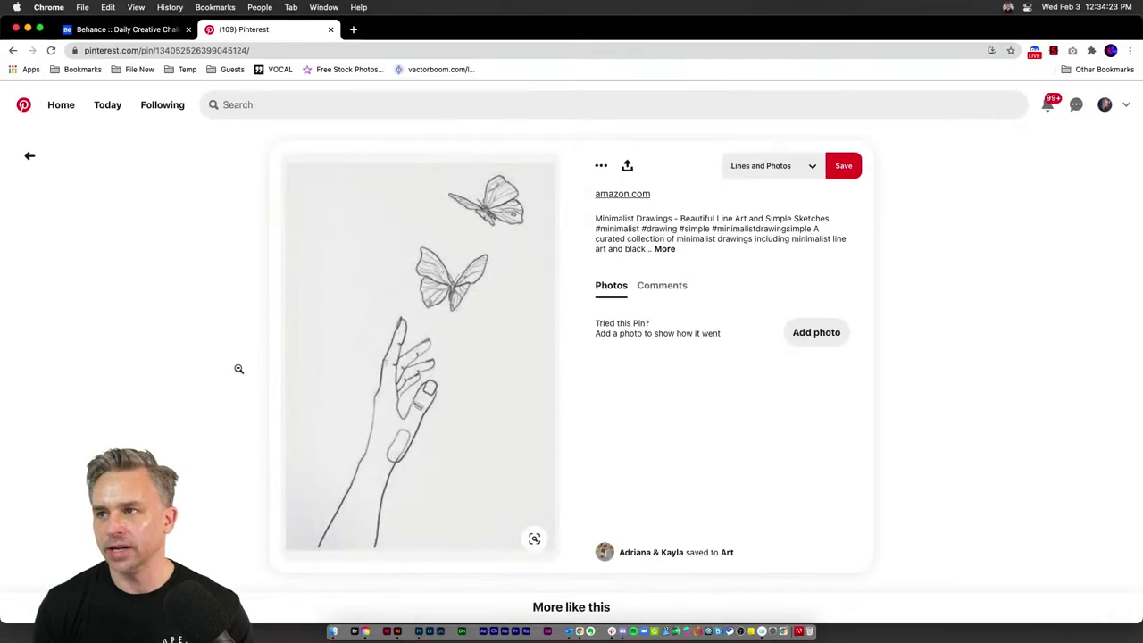
{"action": "left_click", "coordinate": [30, 155]}
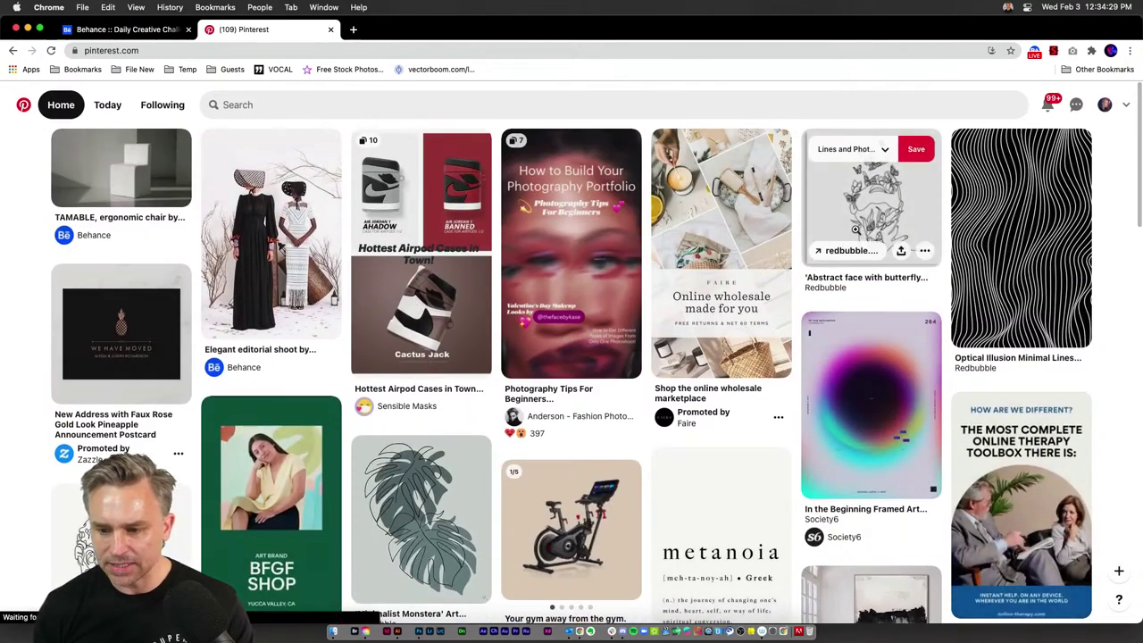
{"action": "left_click", "coordinate": [859, 209]}
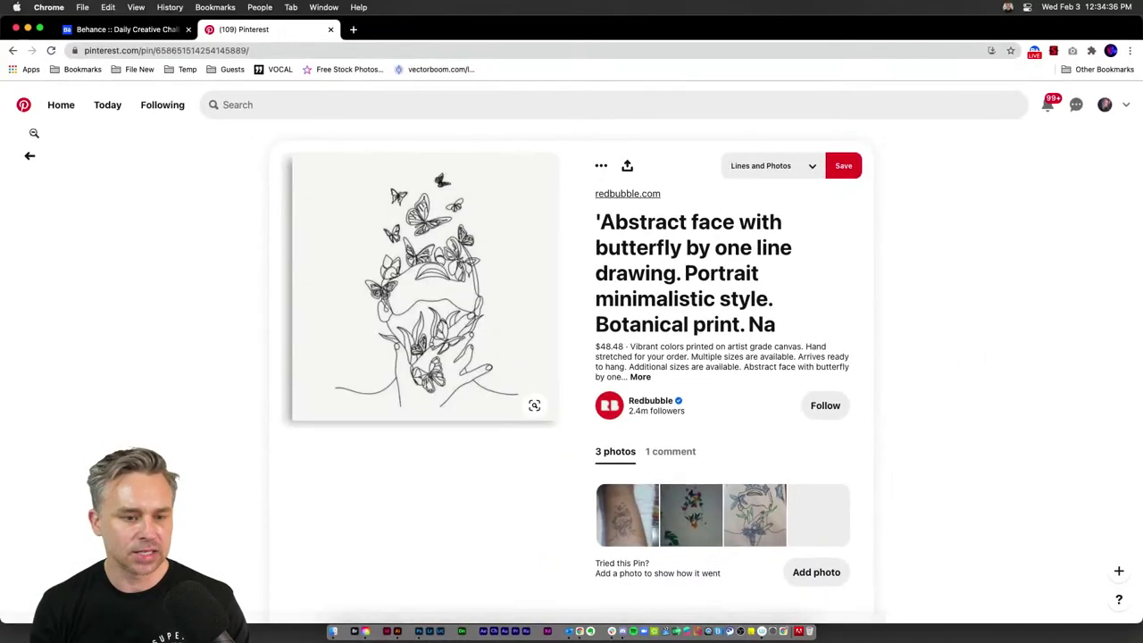
{"action": "left_click", "coordinate": [28, 29]}
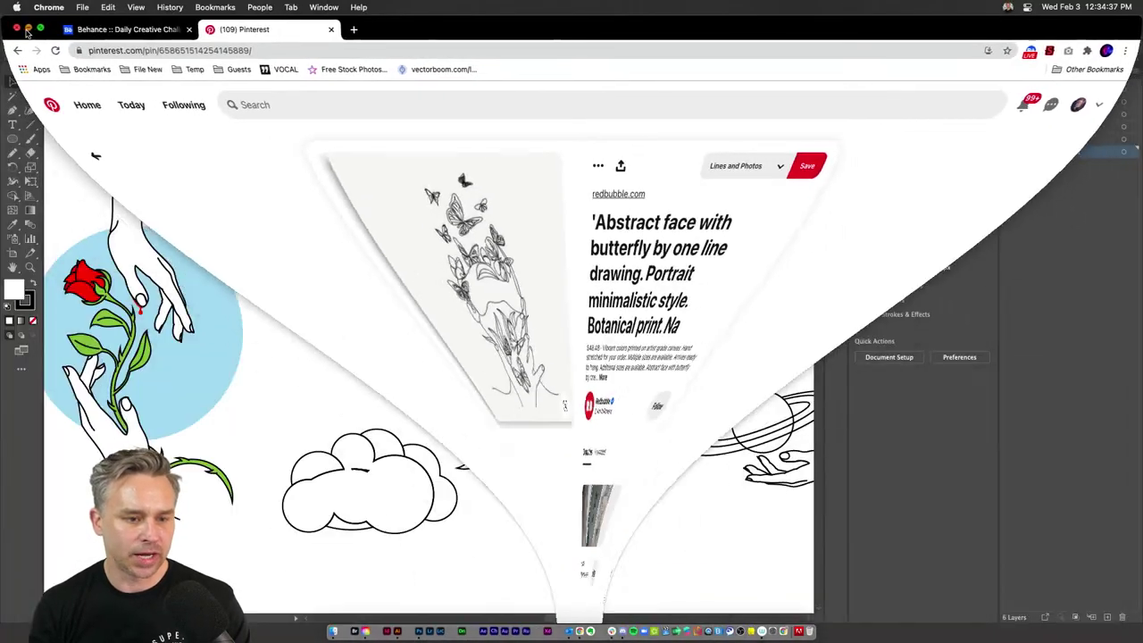
- From Behance's Minimalist Symbols challenge, download MinimalistSymbols.ai from the Creative Cloud share and switch to Illustrator with the file open
{"action": "left_click", "coordinate": [578, 630]}
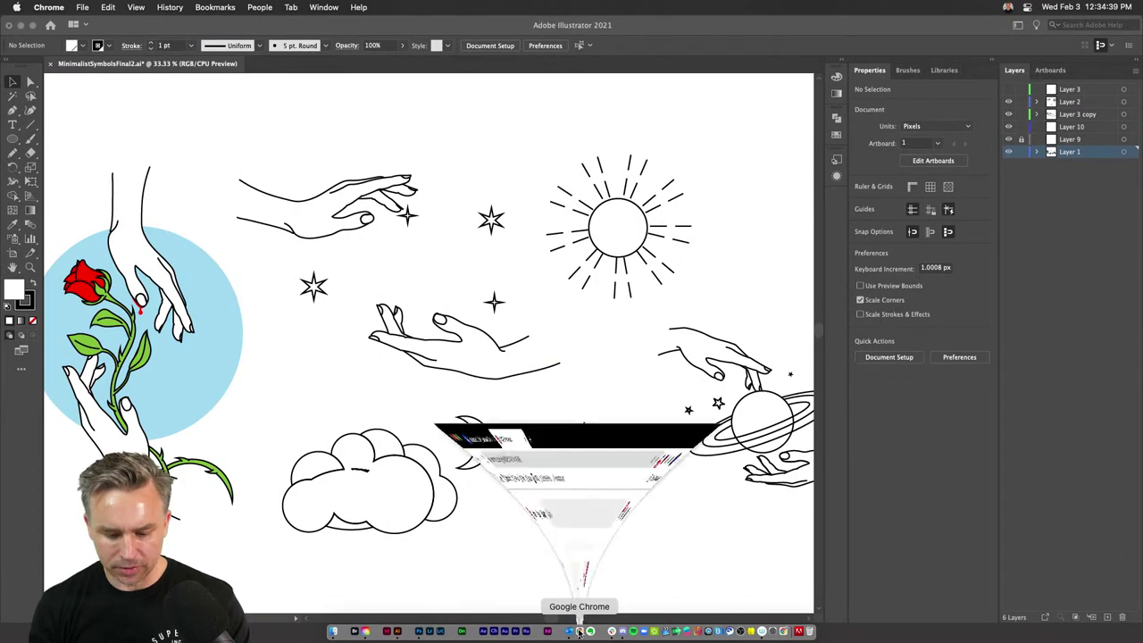
{"action": "left_click", "coordinate": [96, 34]}
{"action": "scroll", "coordinate": [515, 377], "scroll_direction": "down", "scroll_amount": 5}
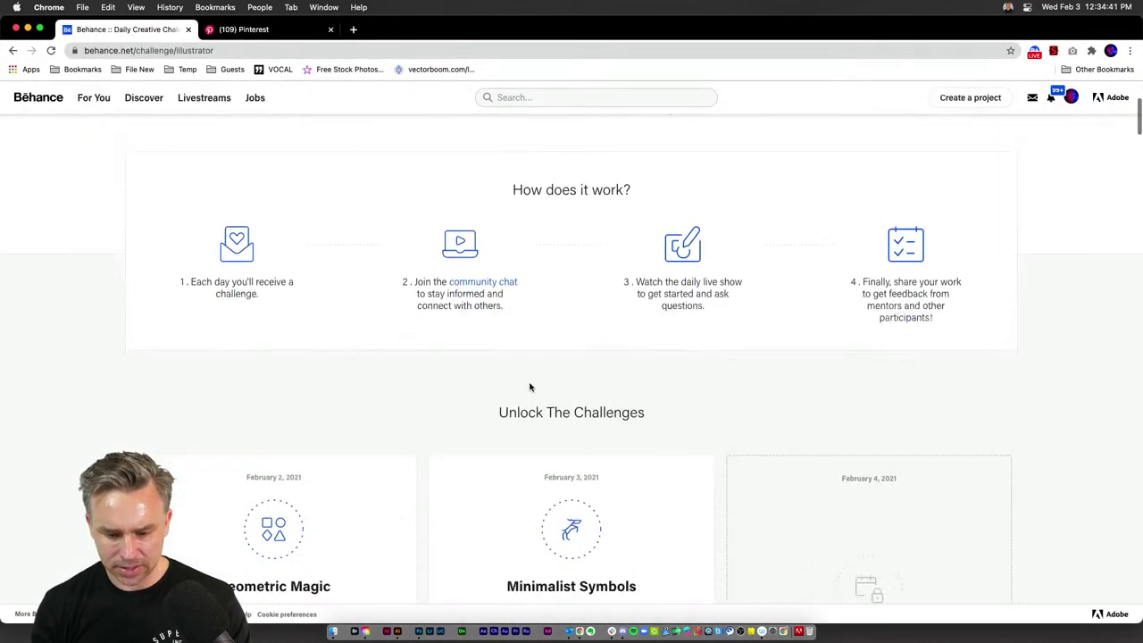
{"action": "left_click", "coordinate": [568, 504]}
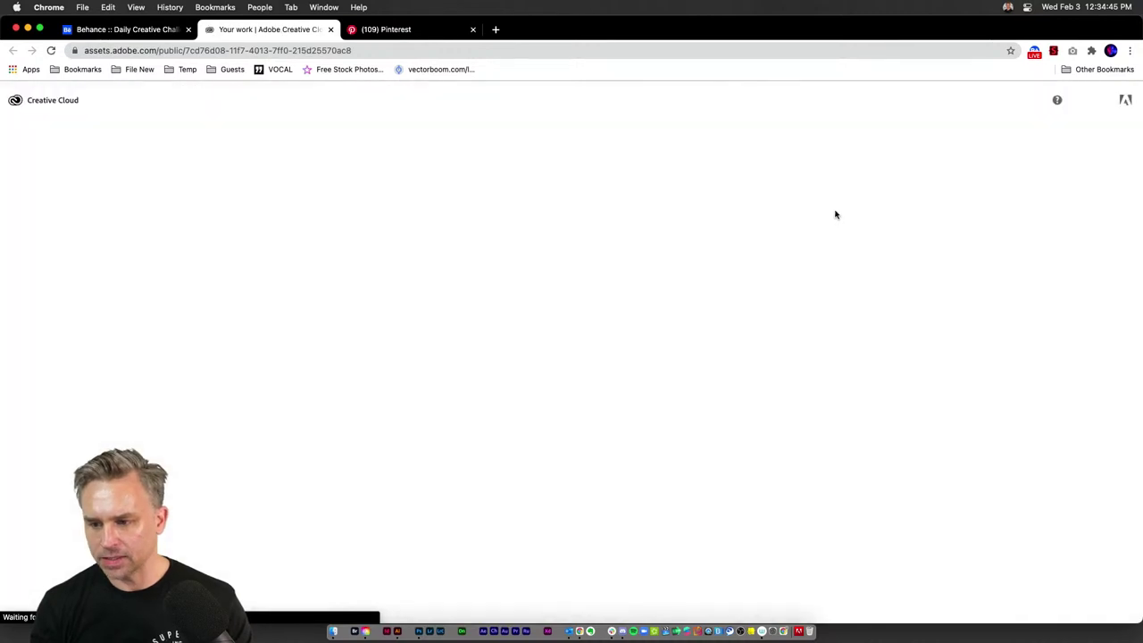
{"action": "left_click", "coordinate": [348, 341]}
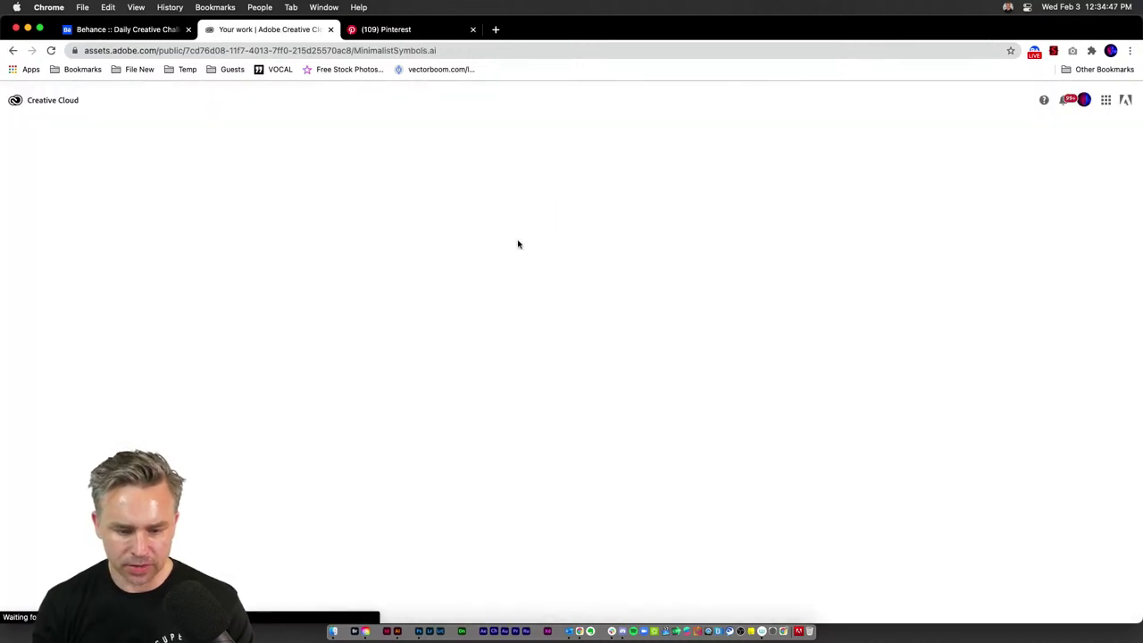
{"action": "left_click", "coordinate": [899, 99]}
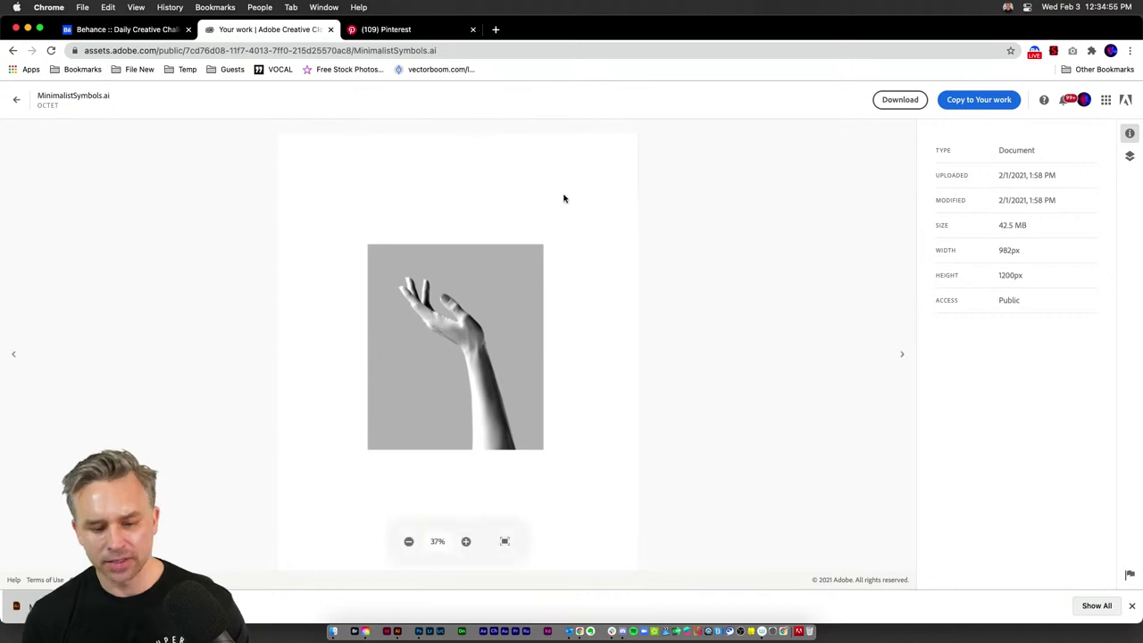
{"action": "key", "text": "super+Tab"}
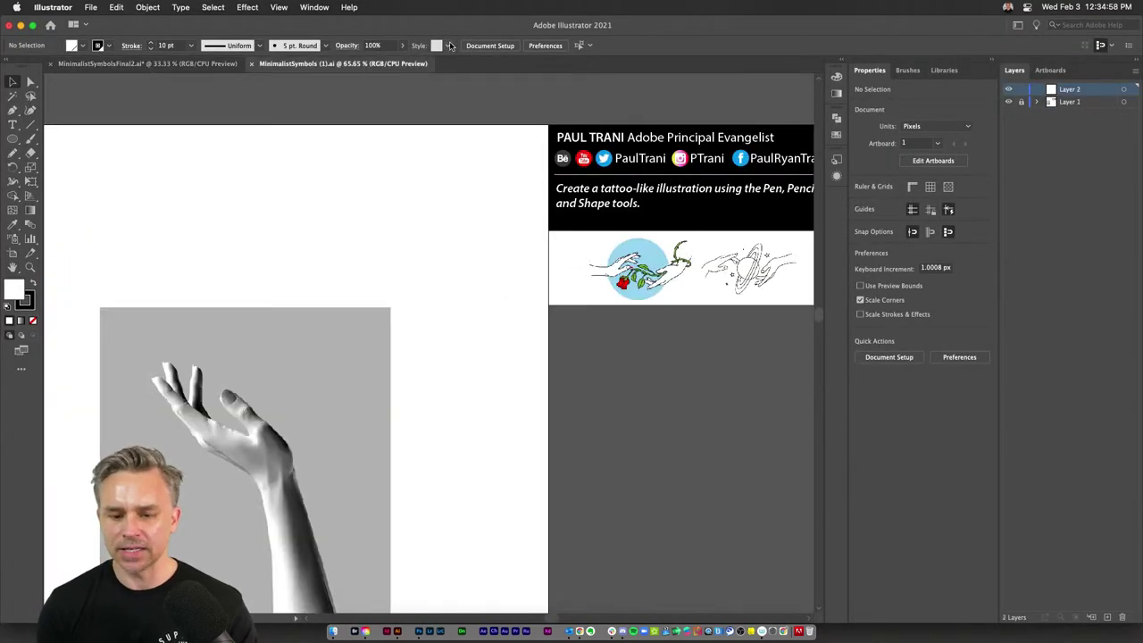
- Show the MinimalistSymbolsFinal2.ai artwork and collapse the expanded Properties group to widen the canvas
{"action": "left_click", "coordinate": [148, 64]}
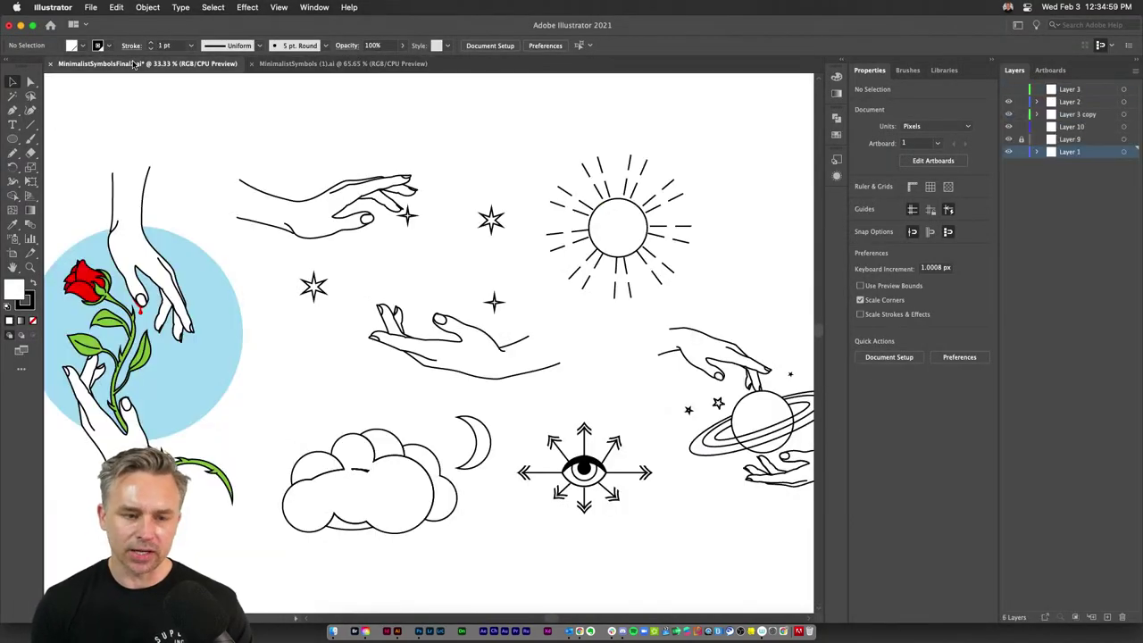
{"action": "left_click", "coordinate": [989, 65]}
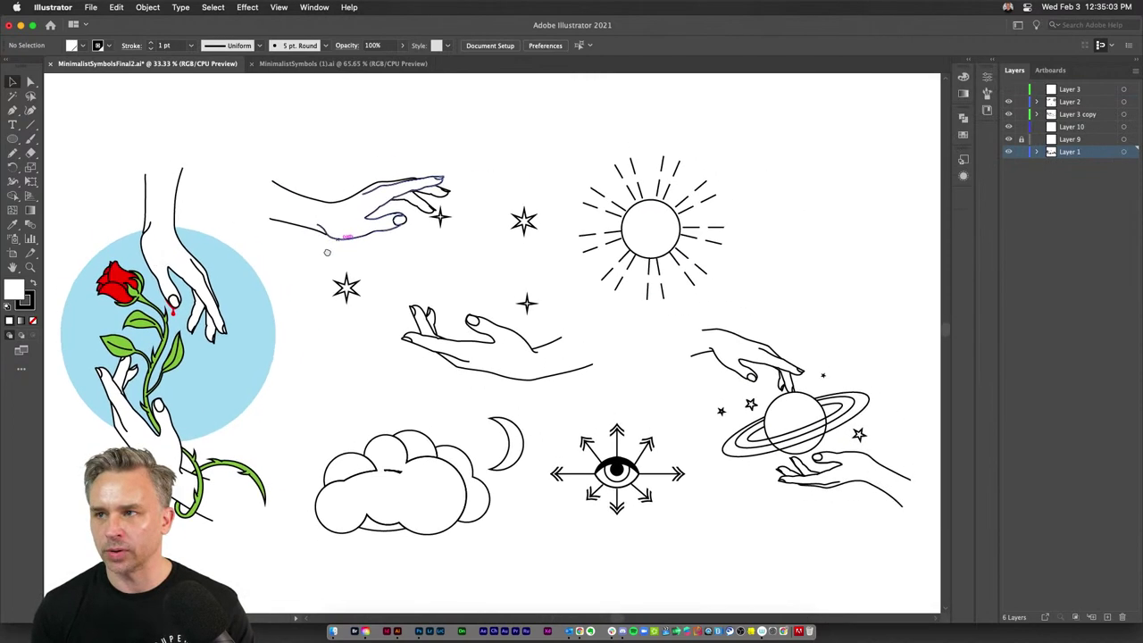
- Examine the hand photo in MinimalistSymbols (1).ai and the challenge brief with its example illustrations beside the artboard
{"action": "left_click", "coordinate": [311, 67]}
{"action": "left_click_drag", "start_coordinate": [242, 260], "coordinate": [445, 175]}
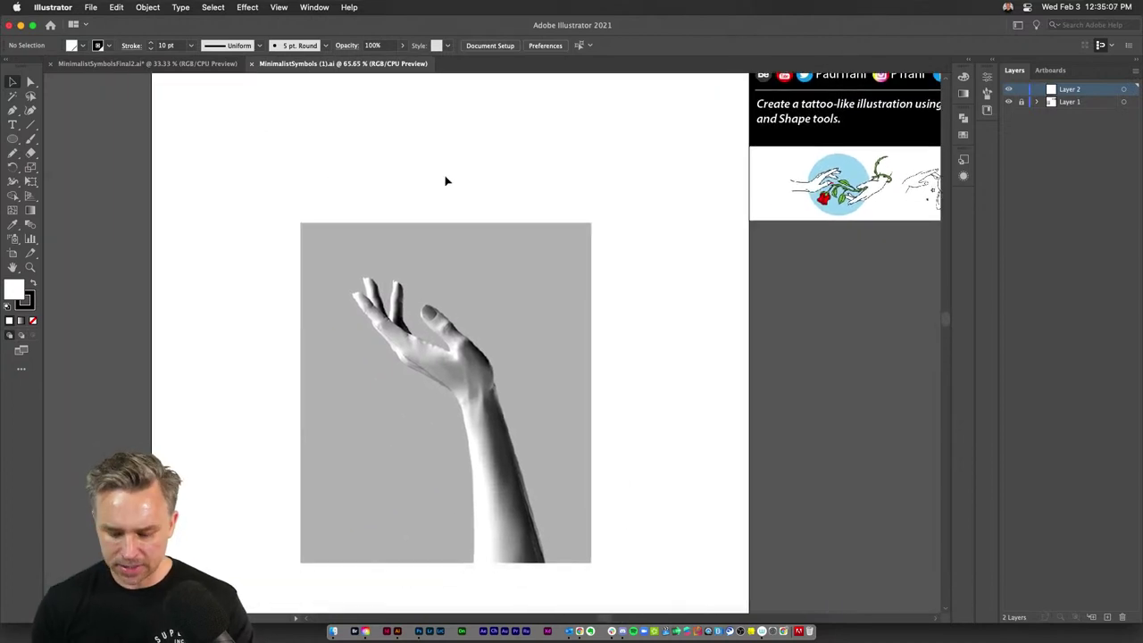
{"action": "key", "text": "super+0"}
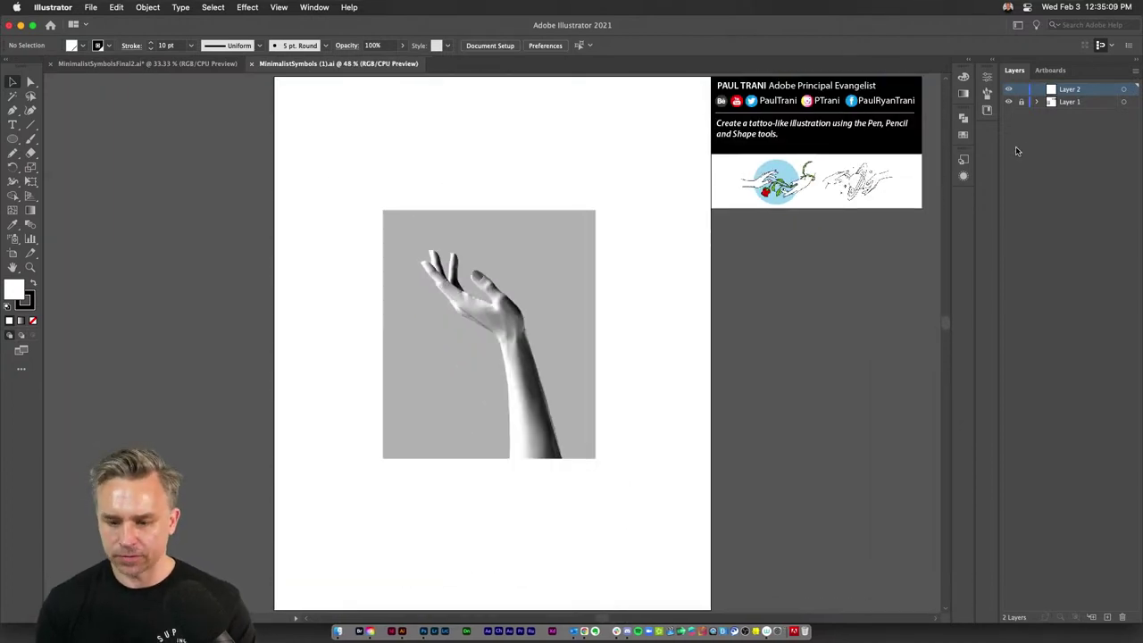
{"action": "key", "text": "super+equal"}
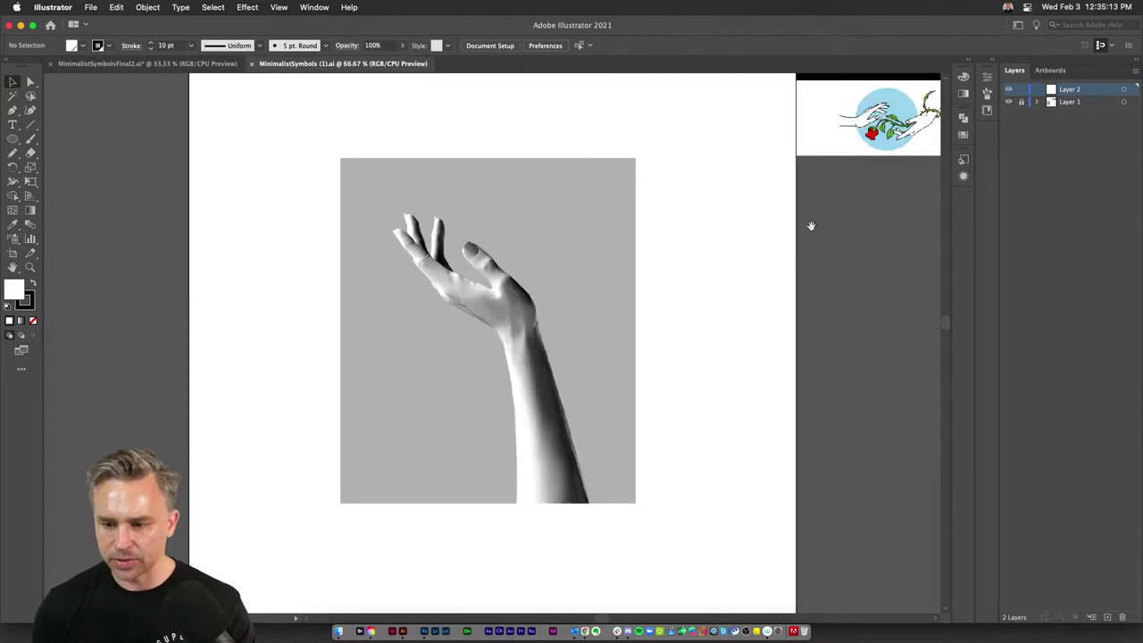
{"action": "left_click_drag", "start_coordinate": [811, 225], "coordinate": [441, 425]}
{"action": "key", "text": "super+equal"}
{"action": "key", "text": "super+equal"}
{"action": "left_click_drag", "start_coordinate": [663, 394], "coordinate": [543, 578]}
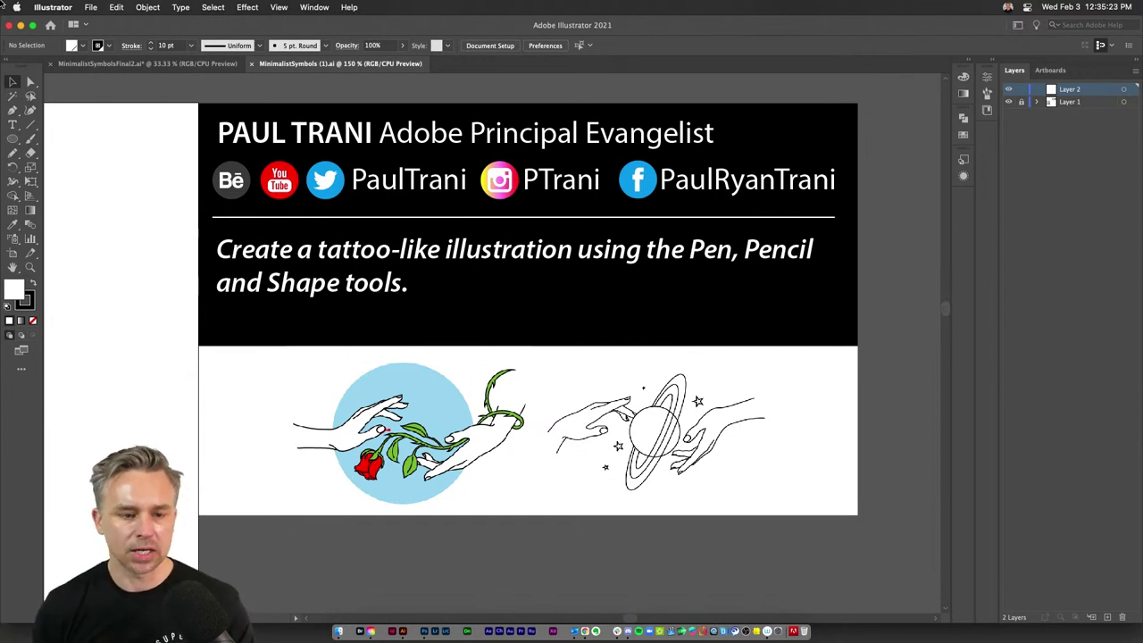
{"action": "left_click", "coordinate": [91, 7]}
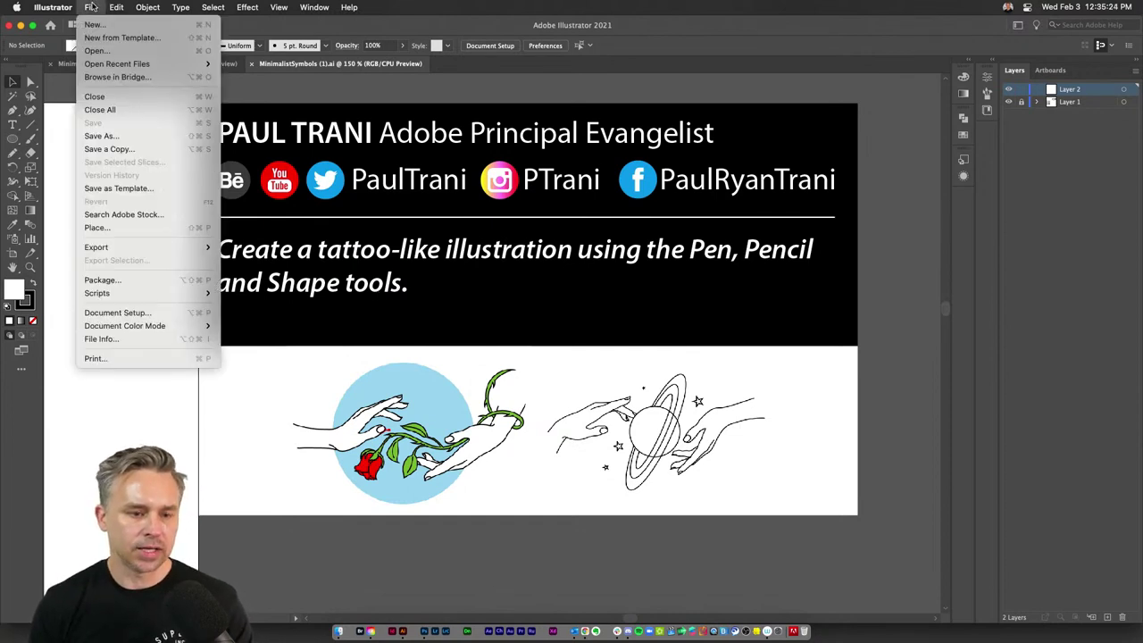
{"action": "left_click", "coordinate": [98, 136]}
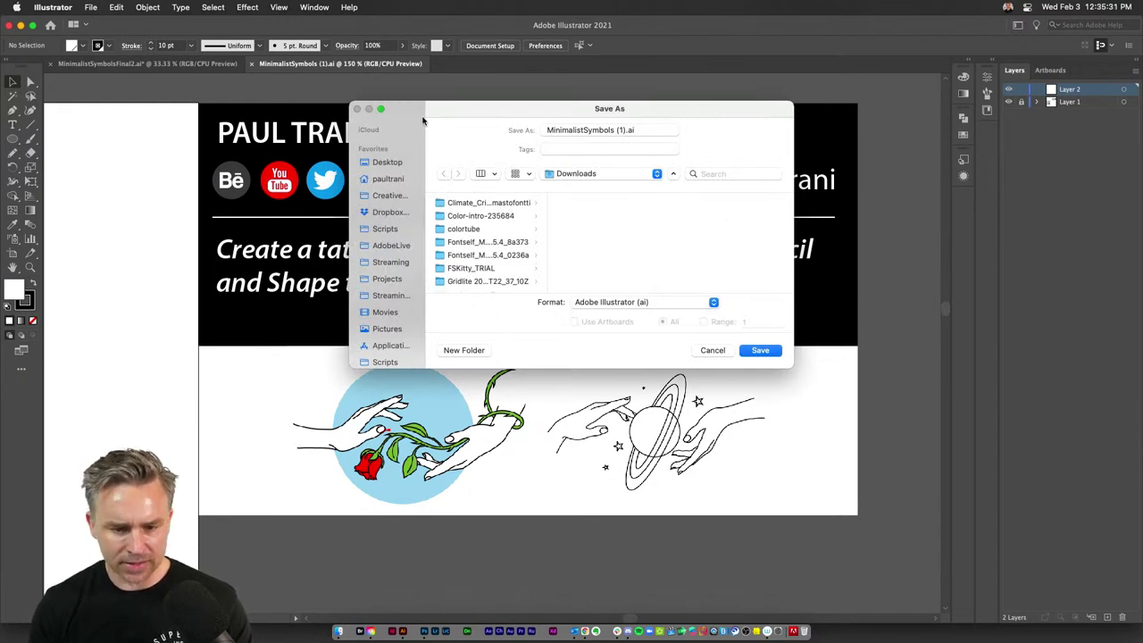
{"action": "left_click_drag", "start_coordinate": [786, 364], "coordinate": [904, 497]}
{"action": "left_click_drag", "start_coordinate": [518, 101], "coordinate": [428, 98]}
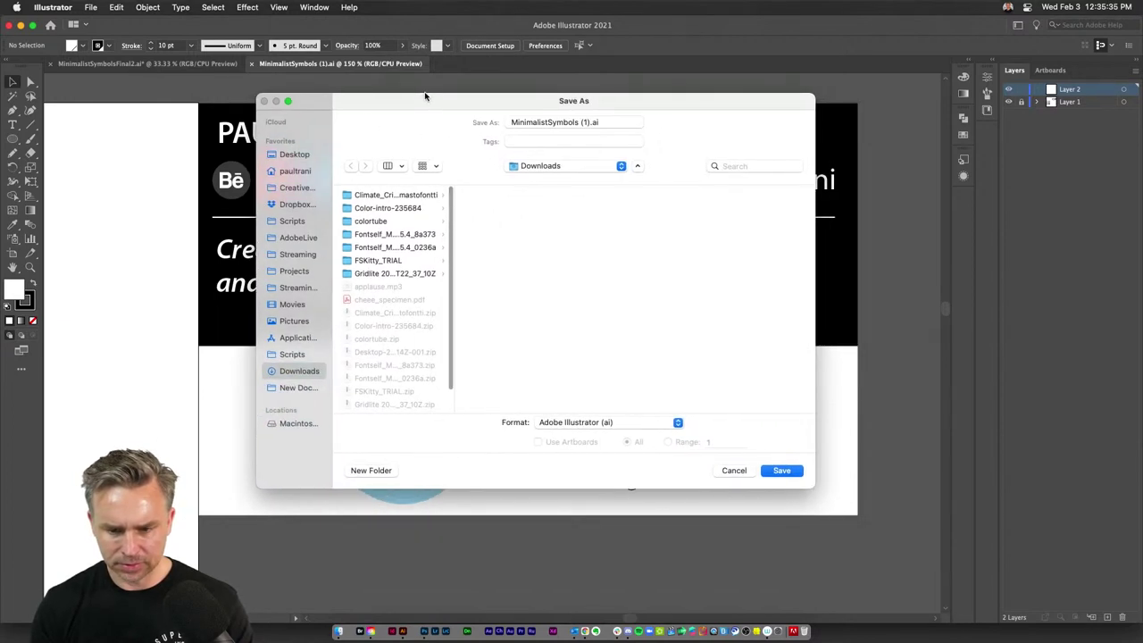
{"action": "left_click", "coordinate": [733, 473]}
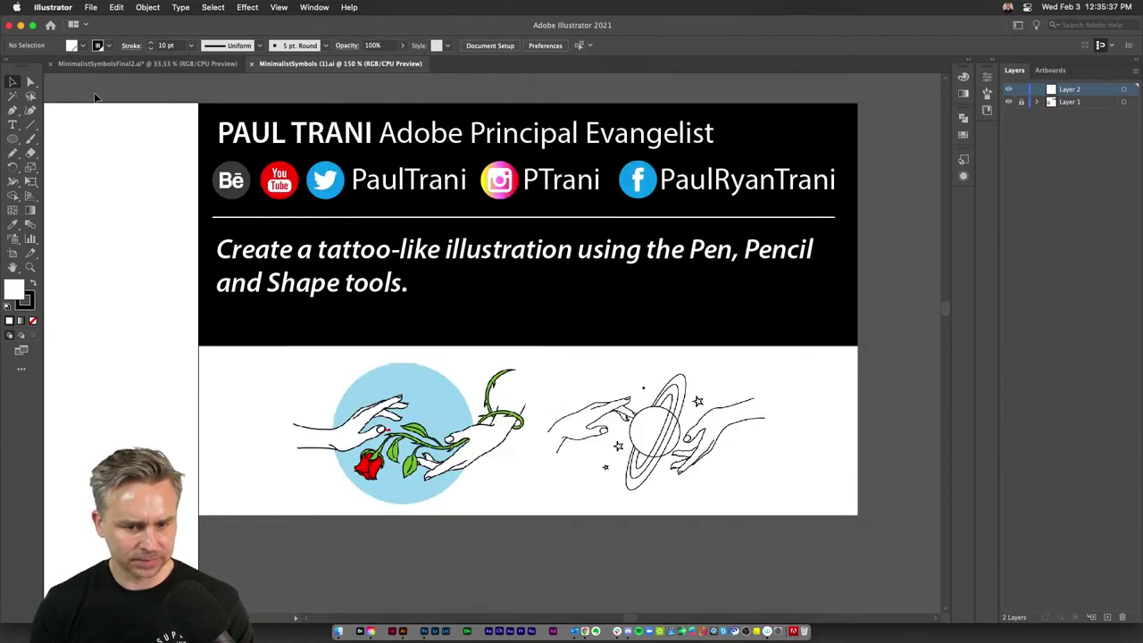
{"action": "left_click", "coordinate": [91, 8]}
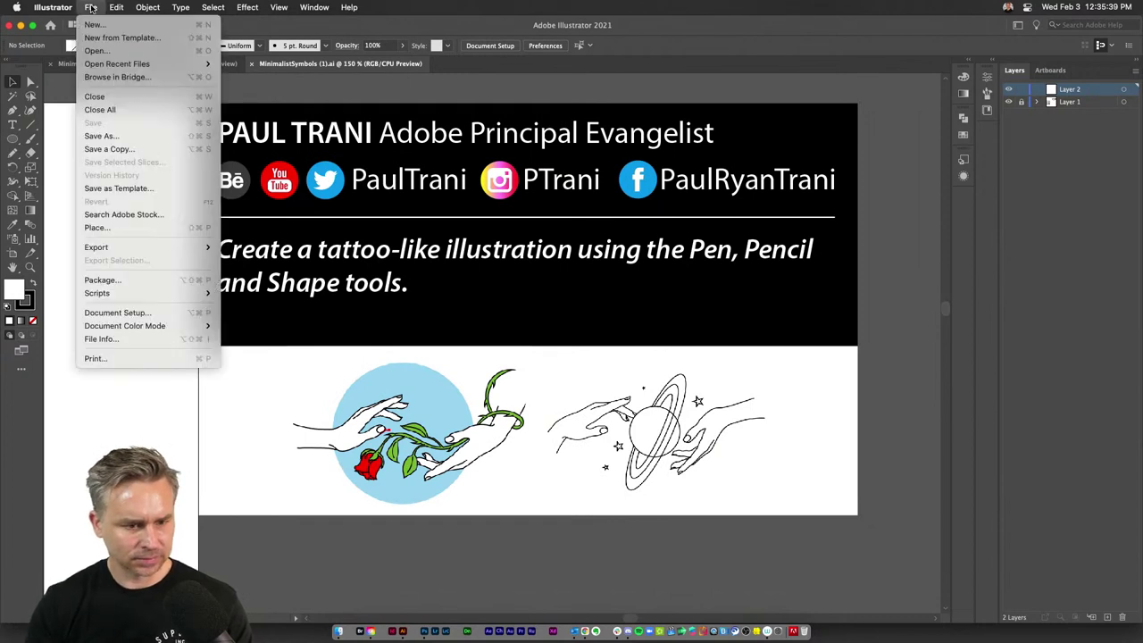
{"action": "left_click", "coordinate": [108, 149]}
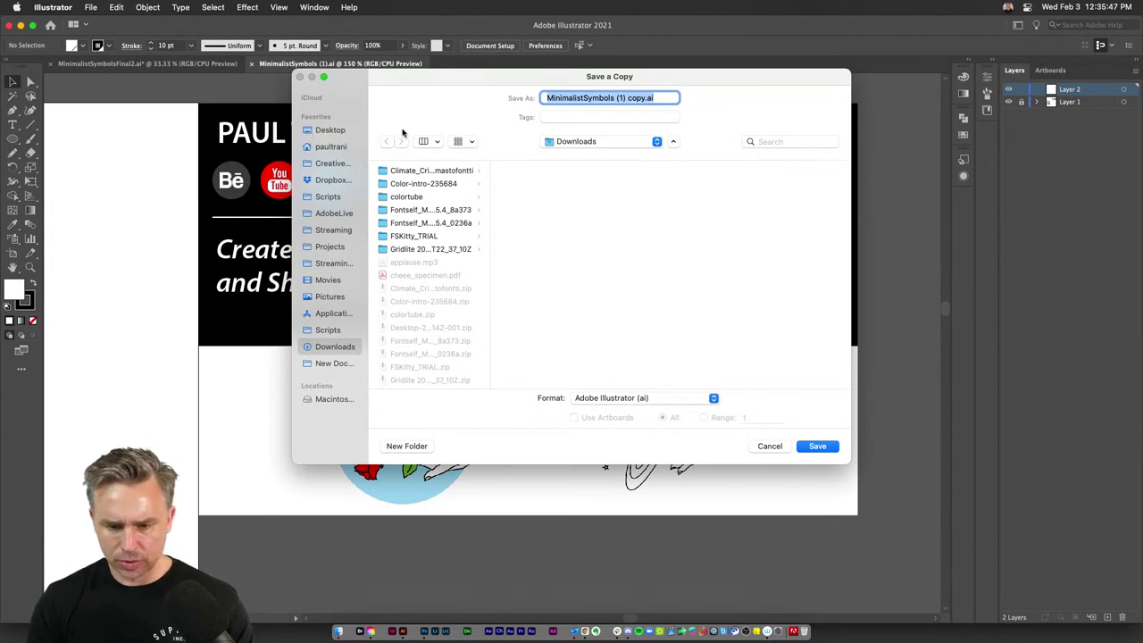
{"action": "left_click", "coordinate": [767, 445]}
{"action": "left_click", "coordinate": [147, 64]}
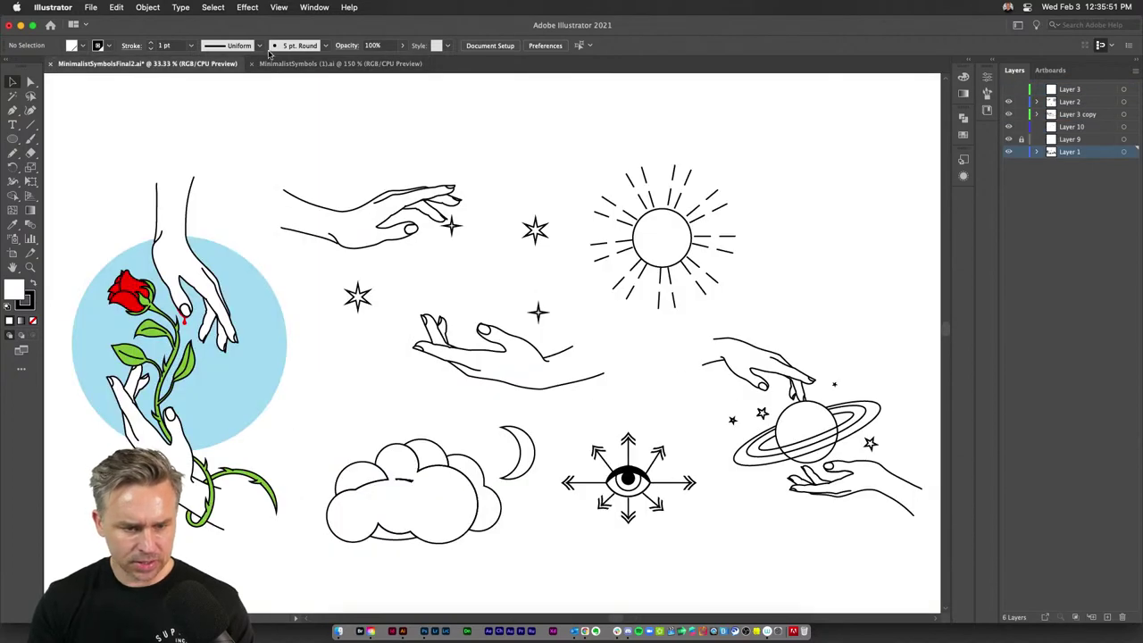
{"action": "left_click", "coordinate": [295, 63]}
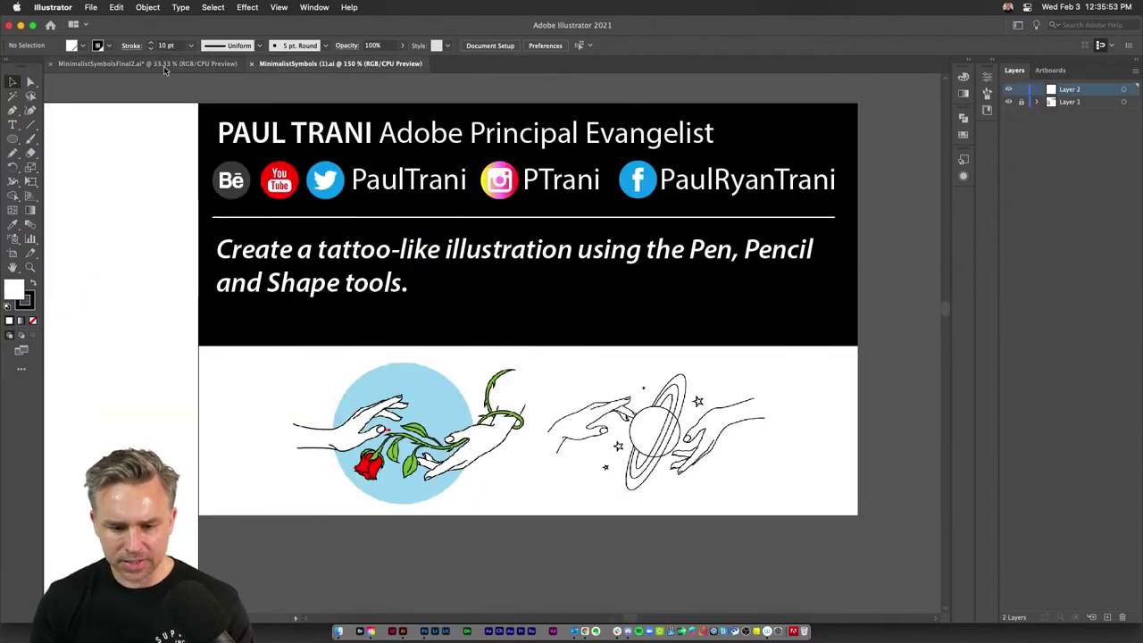
{"action": "left_click", "coordinate": [90, 8]}
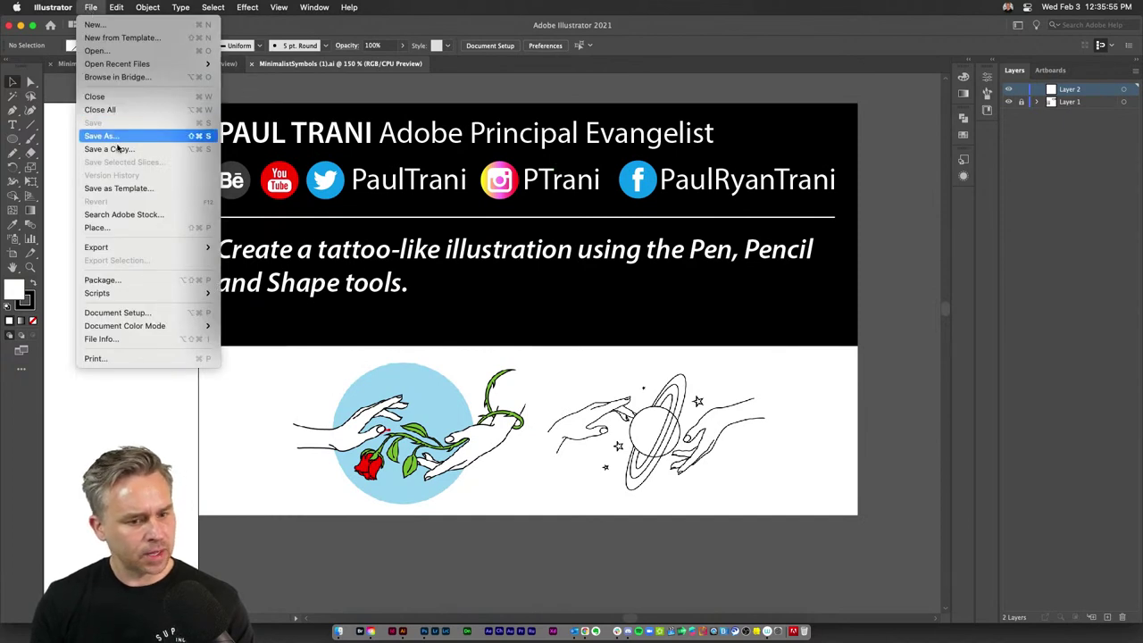
{"action": "left_click", "coordinate": [103, 136]}
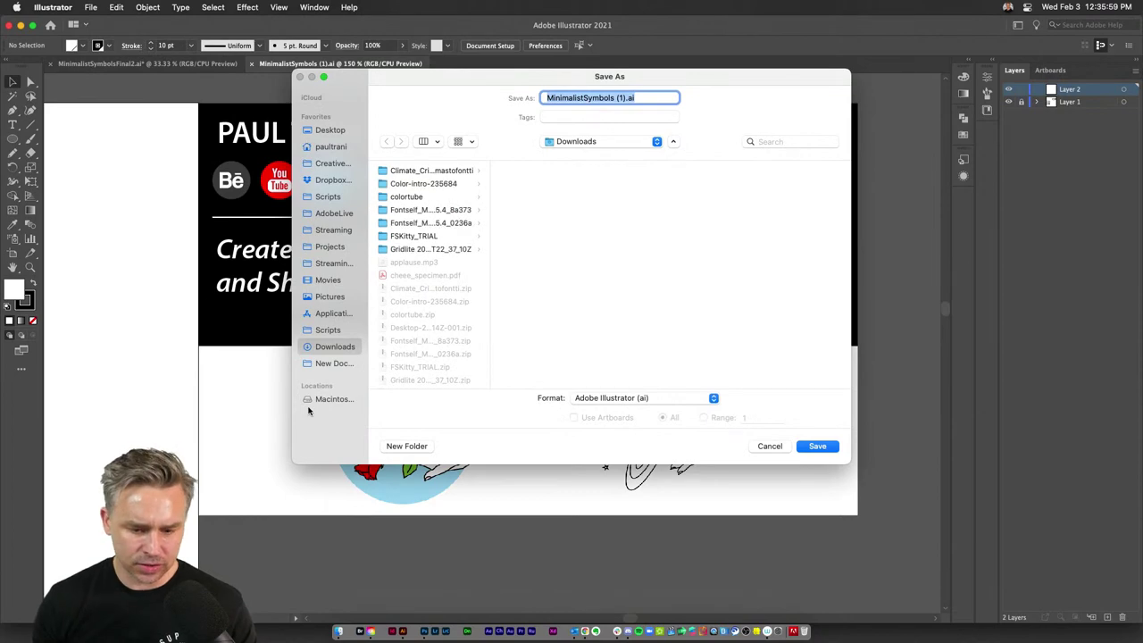
{"action": "left_click", "coordinate": [768, 447]}
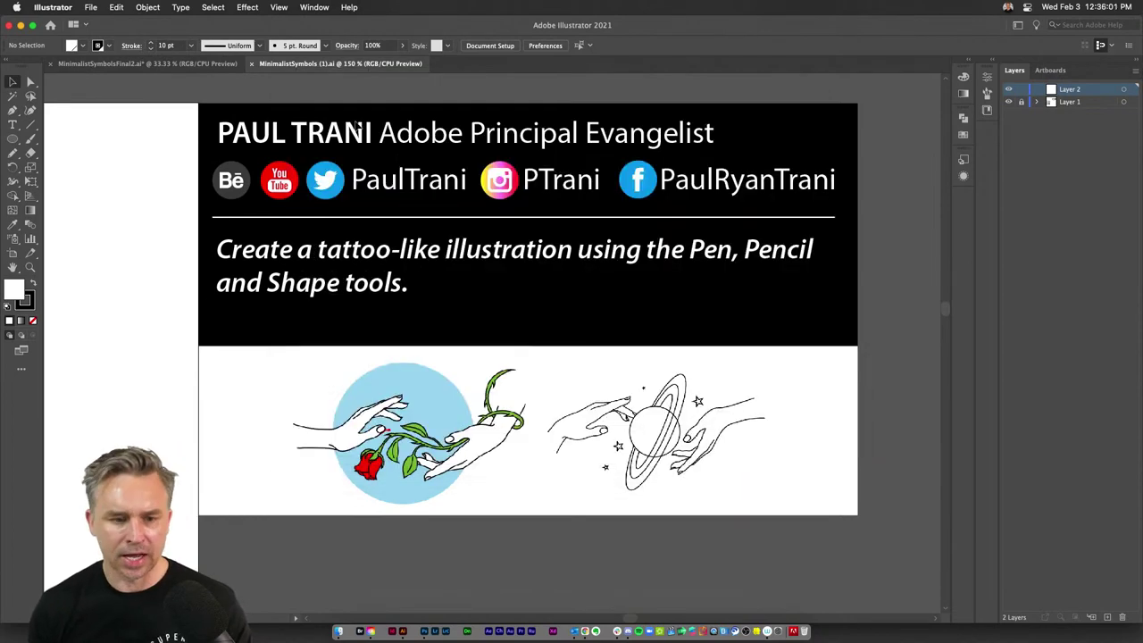
- Examine the hand photo at 150% and check what Layer 1 contains by hiding it and showing it again
{"action": "scroll", "coordinate": [167, 157], "scroll_direction": "up", "scroll_amount": 10}
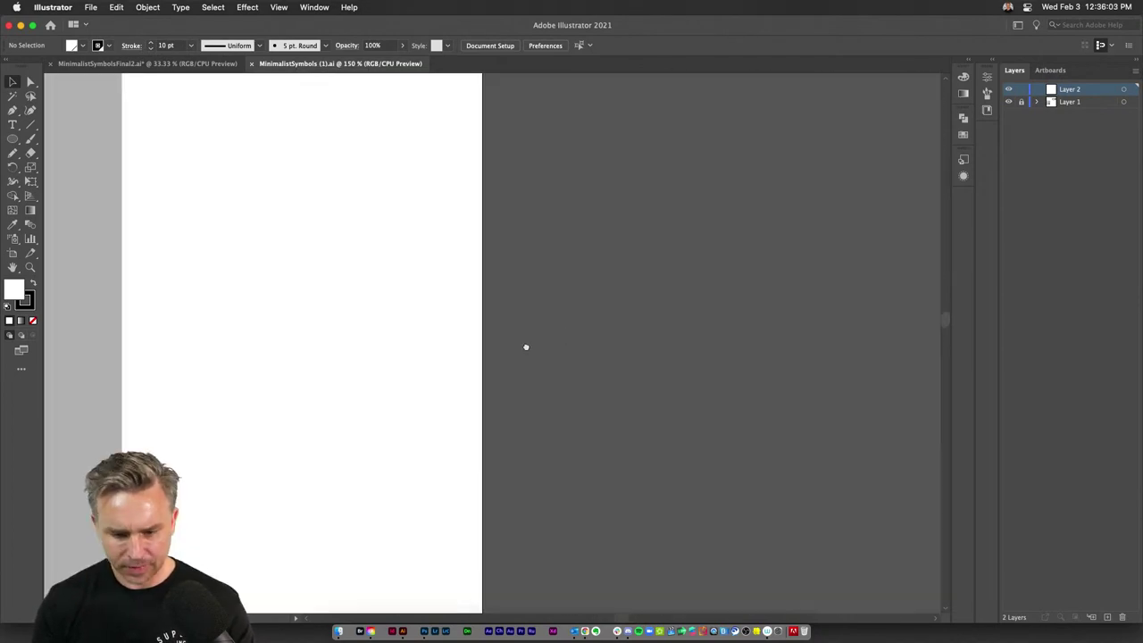
{"action": "left_click_drag", "start_coordinate": [526, 347], "coordinate": [732, 324]}
{"action": "key", "text": "super+minus"}
{"action": "key", "text": "super+minus"}
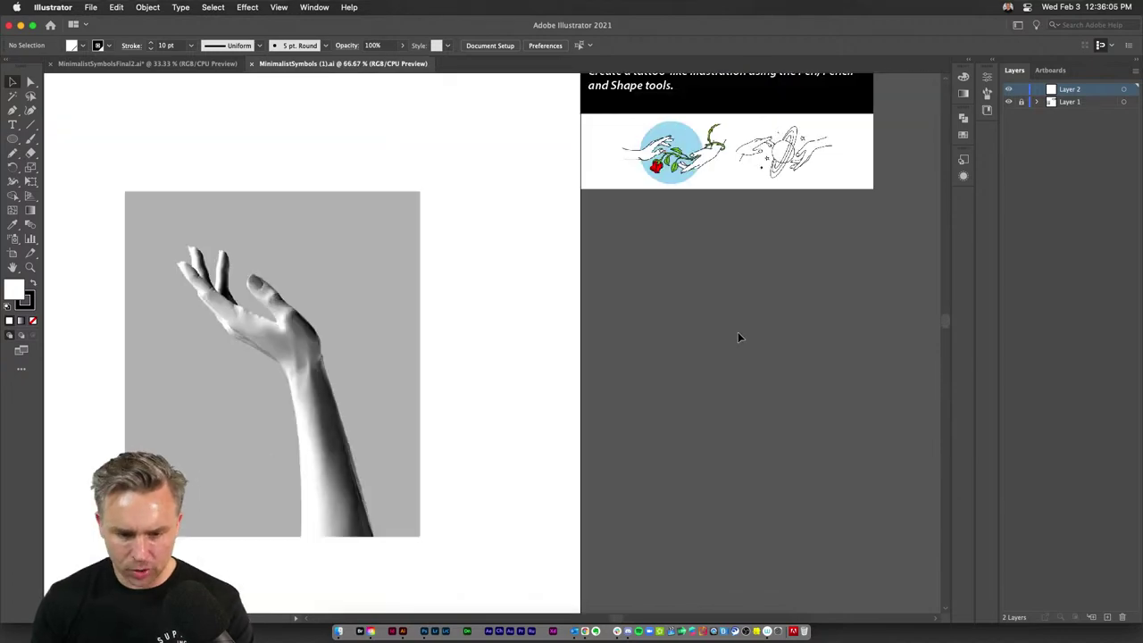
{"action": "left_click_drag", "start_coordinate": [501, 327], "coordinate": [765, 345]}
{"action": "key", "text": "super+equal"}
{"action": "key", "text": "super+equal"}
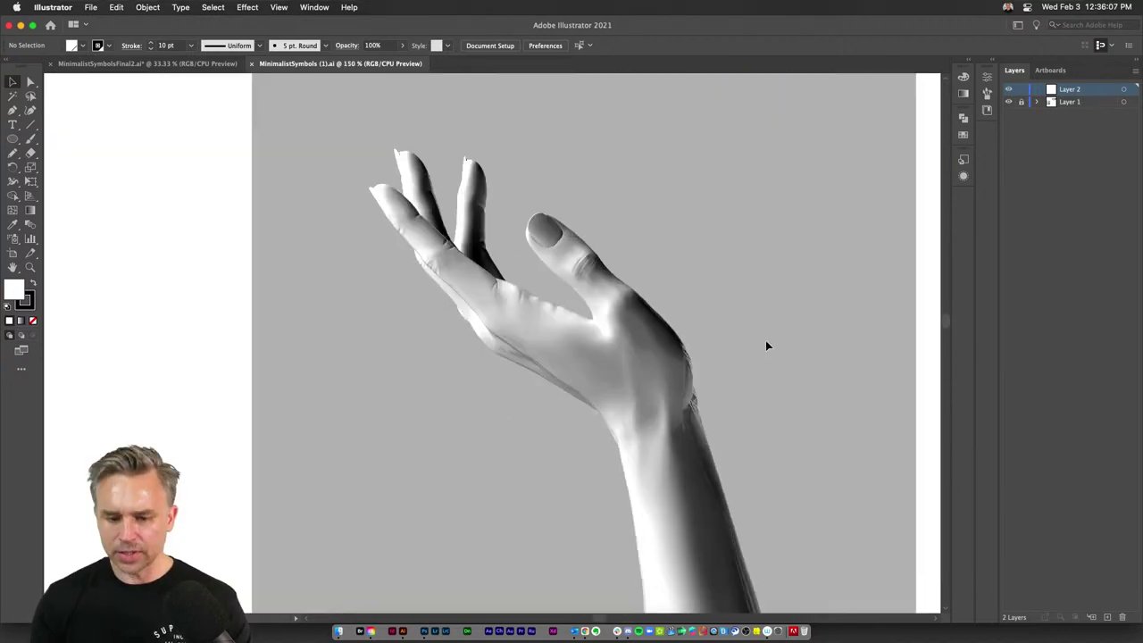
{"action": "left_click_drag", "start_coordinate": [585, 320], "coordinate": [571, 319]}
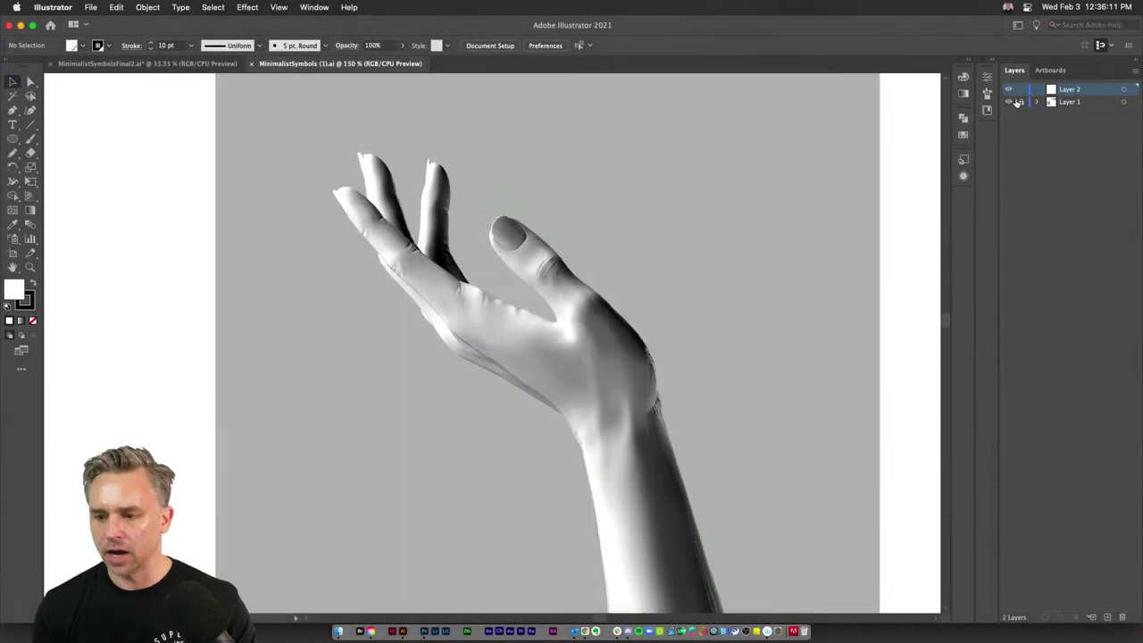
{"action": "left_click", "coordinate": [1010, 103]}
{"action": "left_click", "coordinate": [1010, 102]}
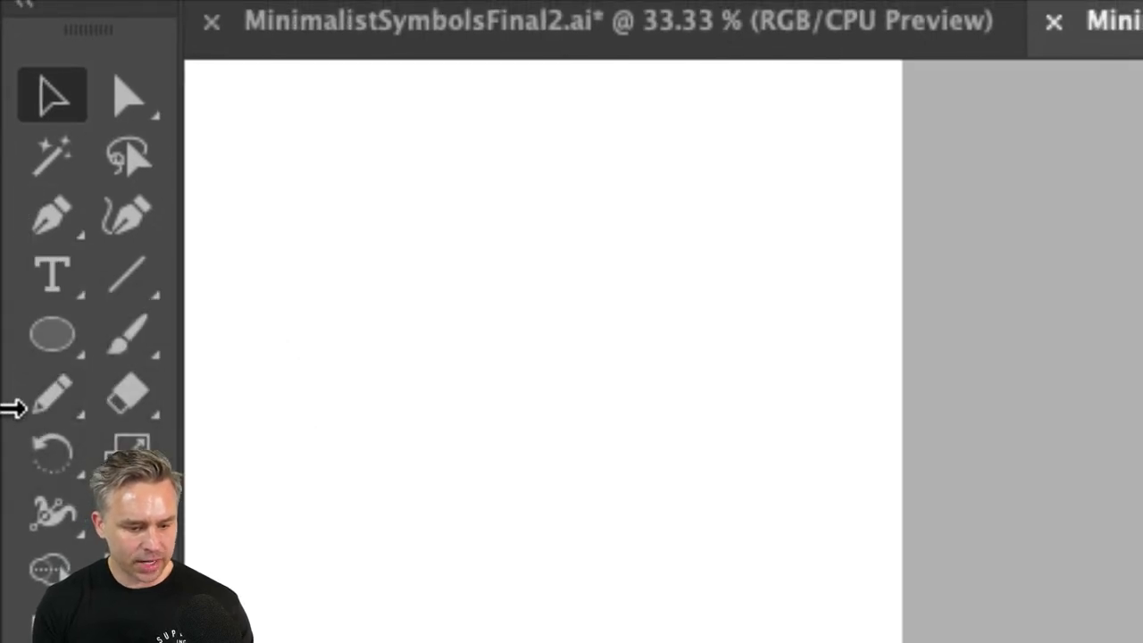
- Activate the Pencil tool and accept its options with Fidelity toward Smooth, Keep selected on, and Edit selected paths within 6 pixels
{"action": "left_click_drag", "start_coordinate": [28, 403], "coordinate": [39, 399]}
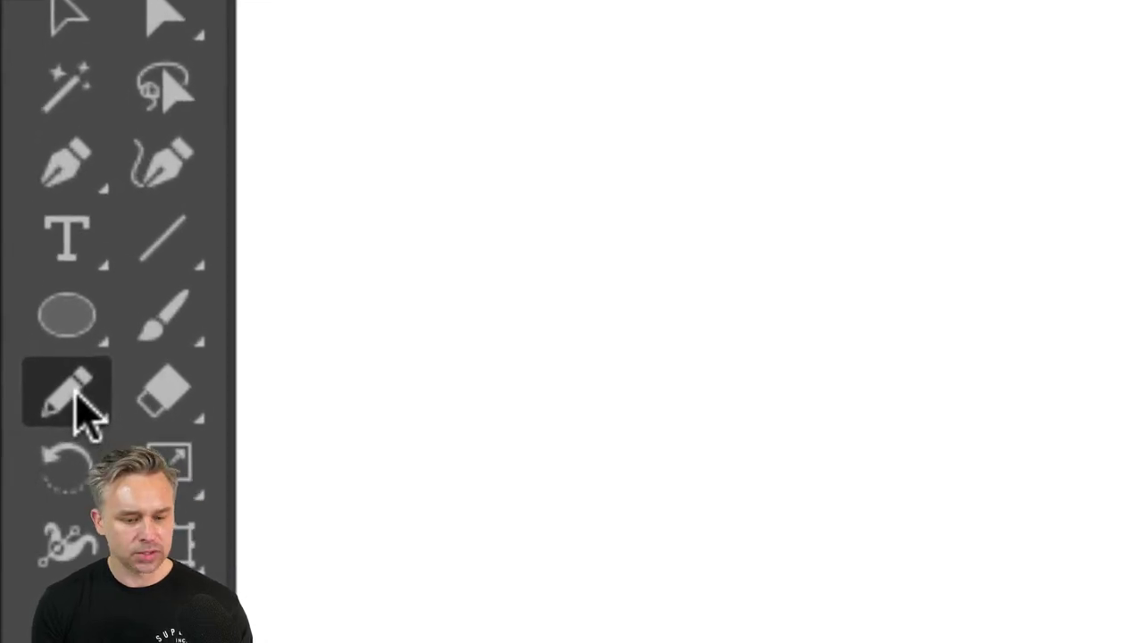
{"action": "double_click", "coordinate": [76, 399]}
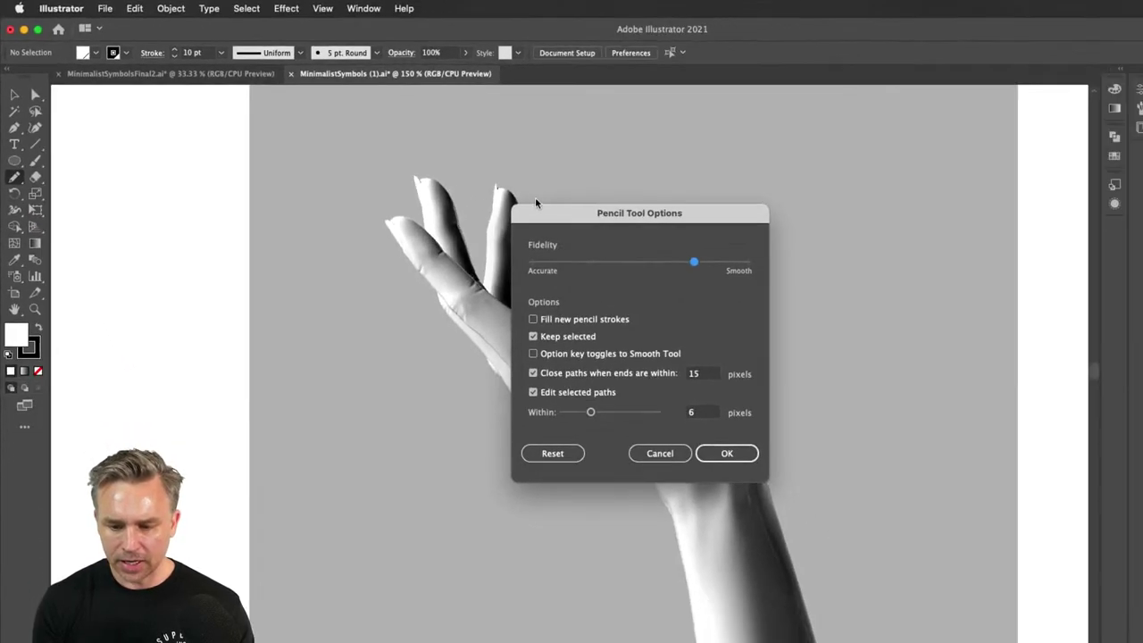
{"action": "left_click_drag", "start_coordinate": [536, 207], "coordinate": [475, 184]}
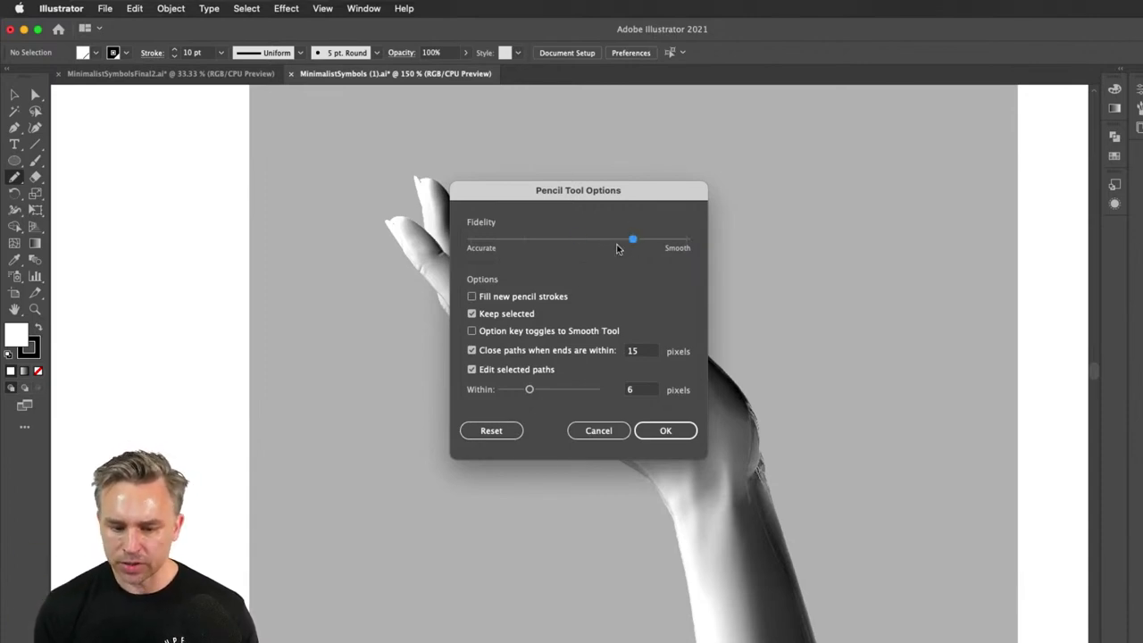
{"action": "left_click", "coordinate": [665, 430]}
- Set the drawing attributes to no fill and a black 5 pt stroke
{"action": "left_click_drag", "start_coordinate": [494, 479], "coordinate": [393, 274]}
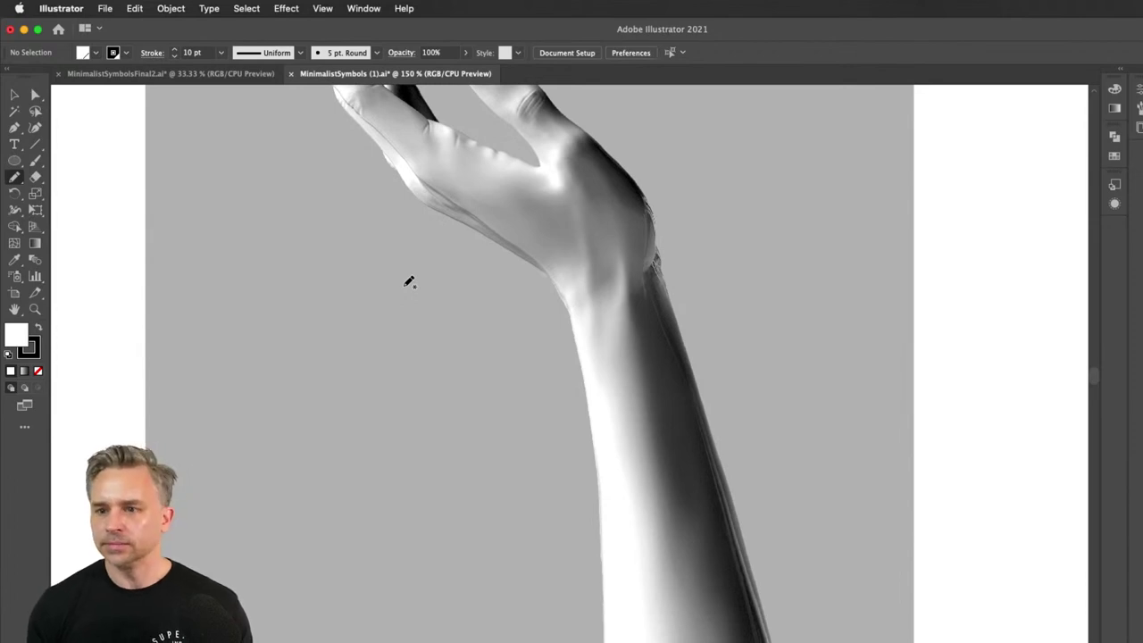
{"action": "scroll", "coordinate": [499, 339], "scroll_direction": "down", "scroll_amount": 5}
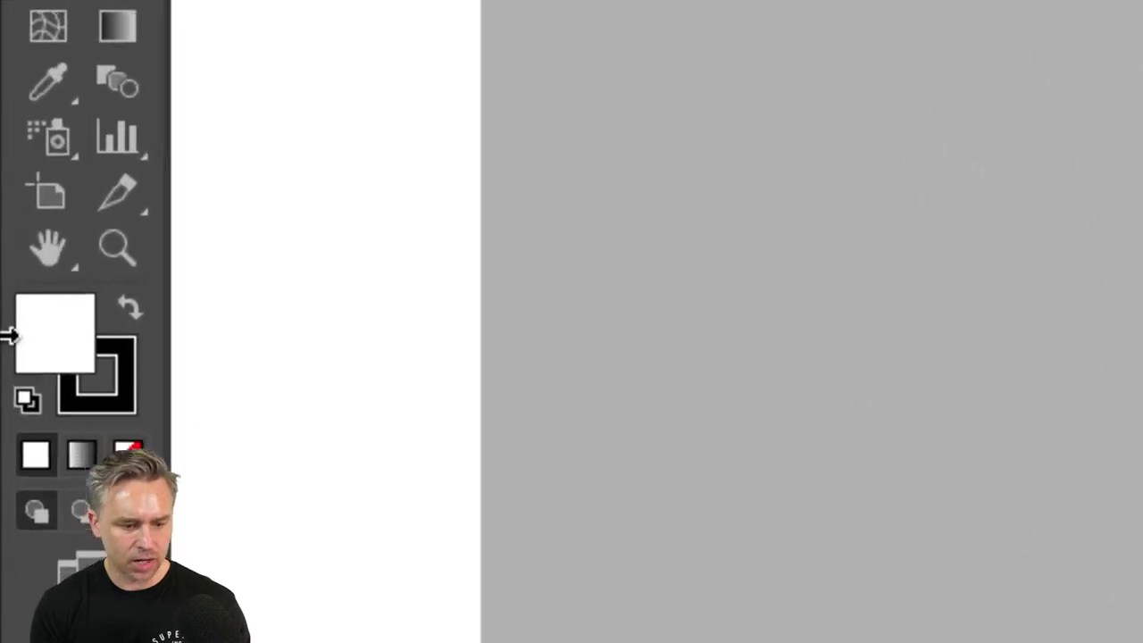
{"action": "left_click", "coordinate": [133, 457]}
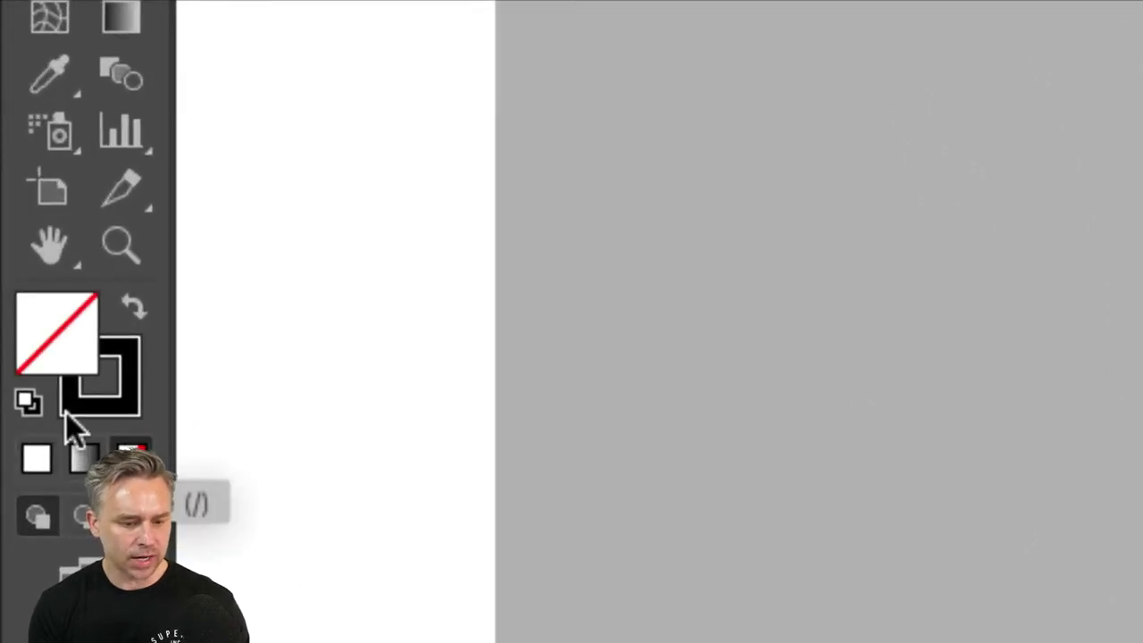
{"action": "left_click", "coordinate": [104, 363]}
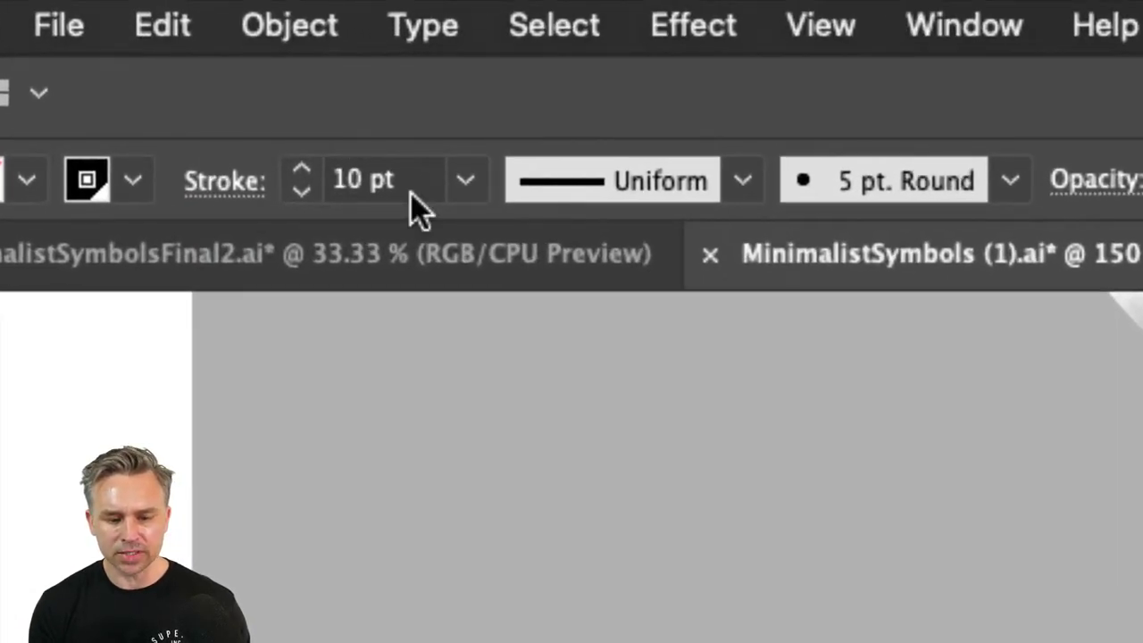
{"action": "left_click", "coordinate": [174, 47]}
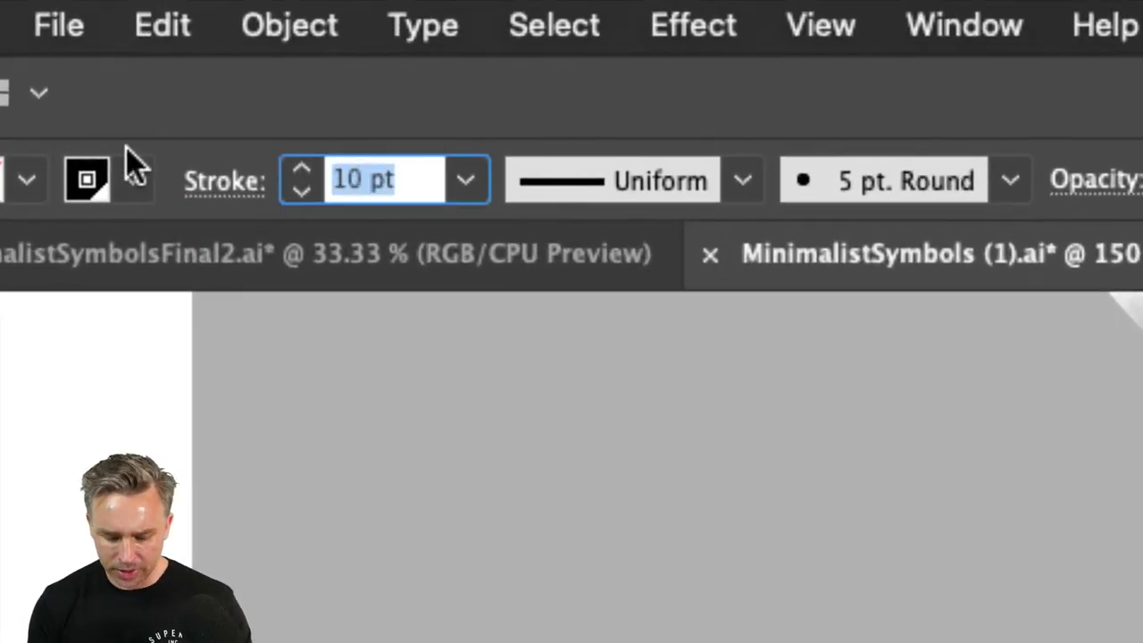
{"action": "type", "text": "5"}
{"action": "key", "text": "Return"}
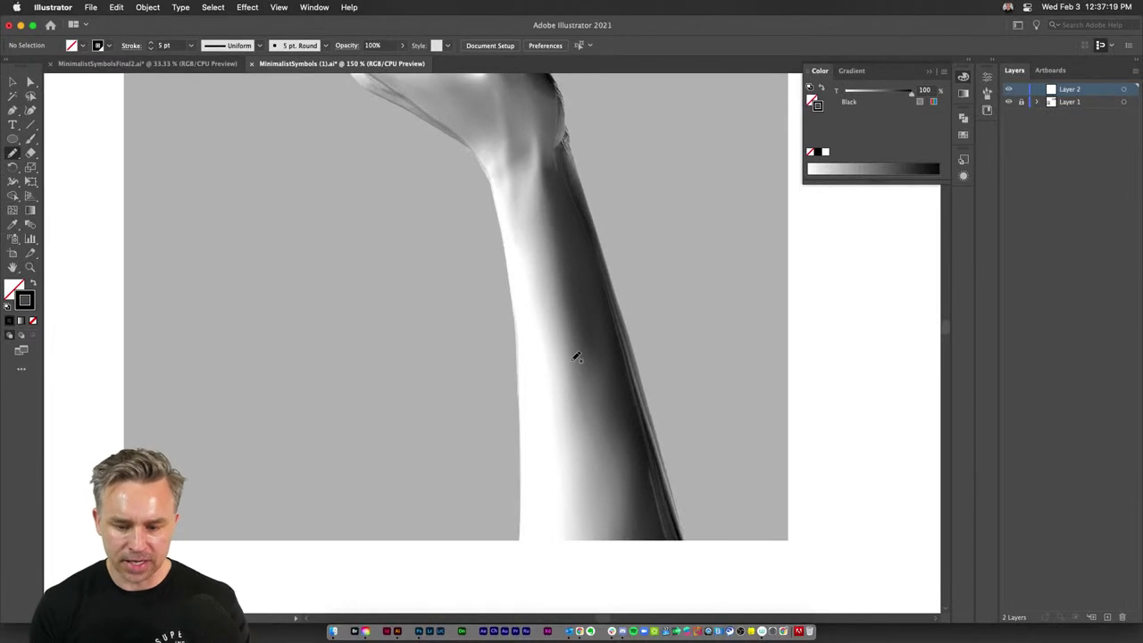
- Trace the thumb with the Pencil tool from its inner base around the tip to the outer base, about 85 by 84 px
{"action": "scroll", "coordinate": [574, 384], "scroll_direction": "up", "scroll_amount": 2}
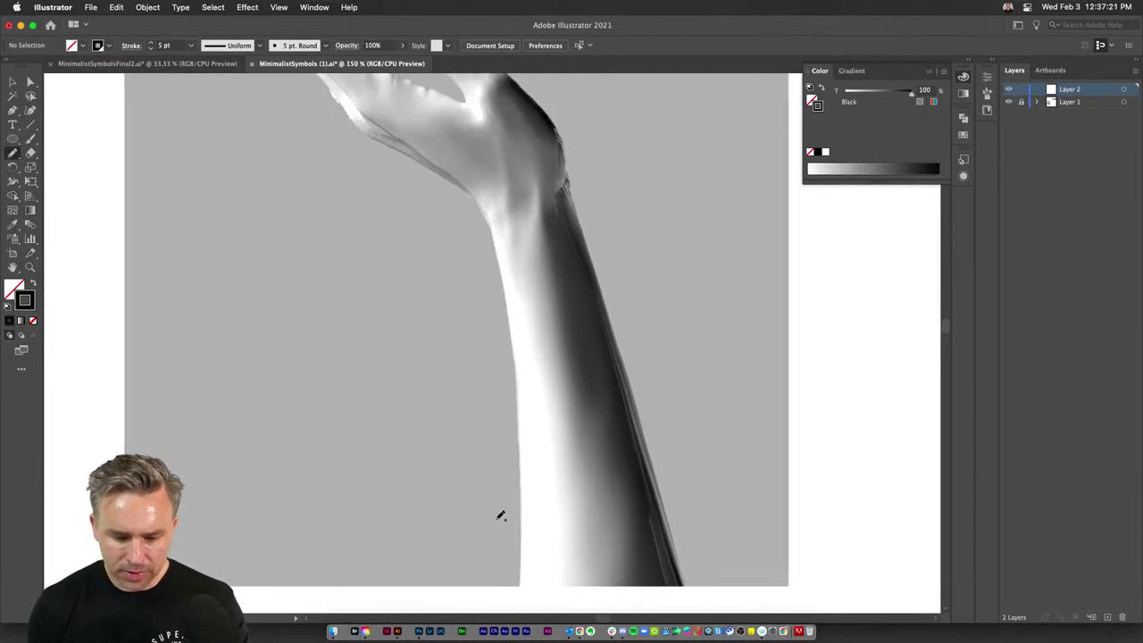
{"action": "left_click_drag", "start_coordinate": [406, 134], "coordinate": [442, 330]}
{"action": "key", "text": "super+equal"}
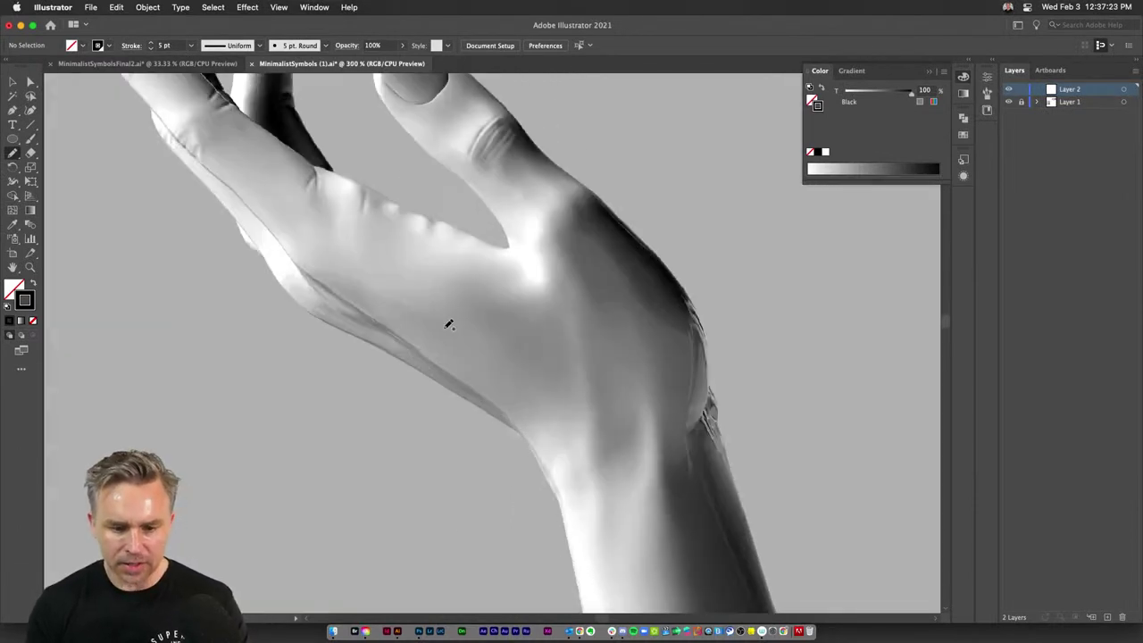
{"action": "key", "text": "super+equal"}
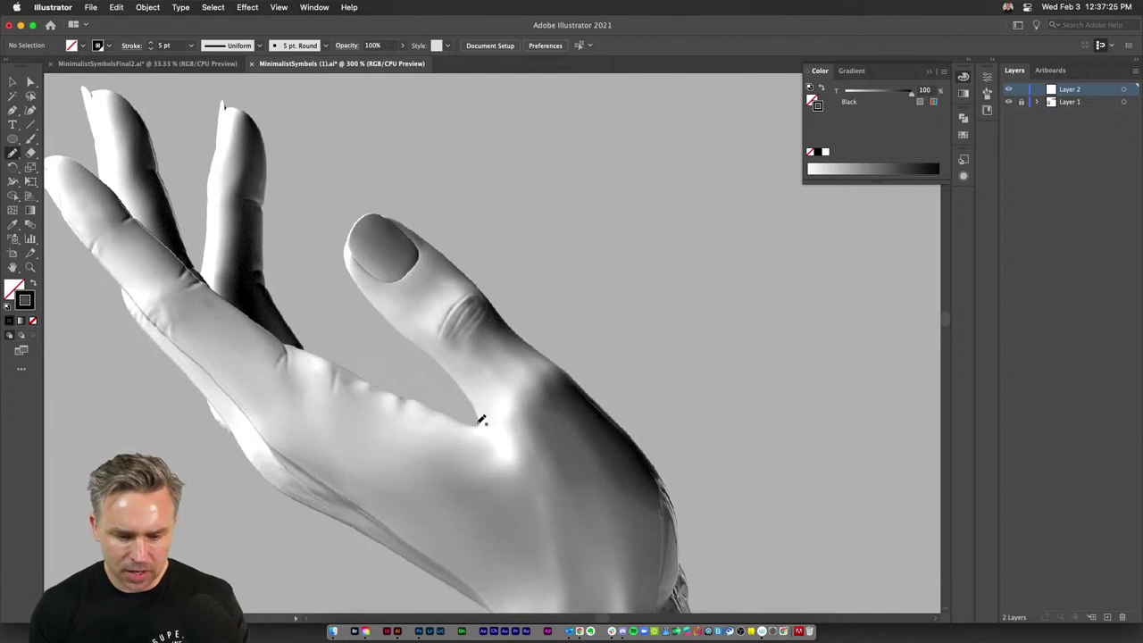
{"action": "left_click_drag", "start_coordinate": [480, 420], "coordinate": [363, 291]}
{"action": "key", "text": "super+z"}
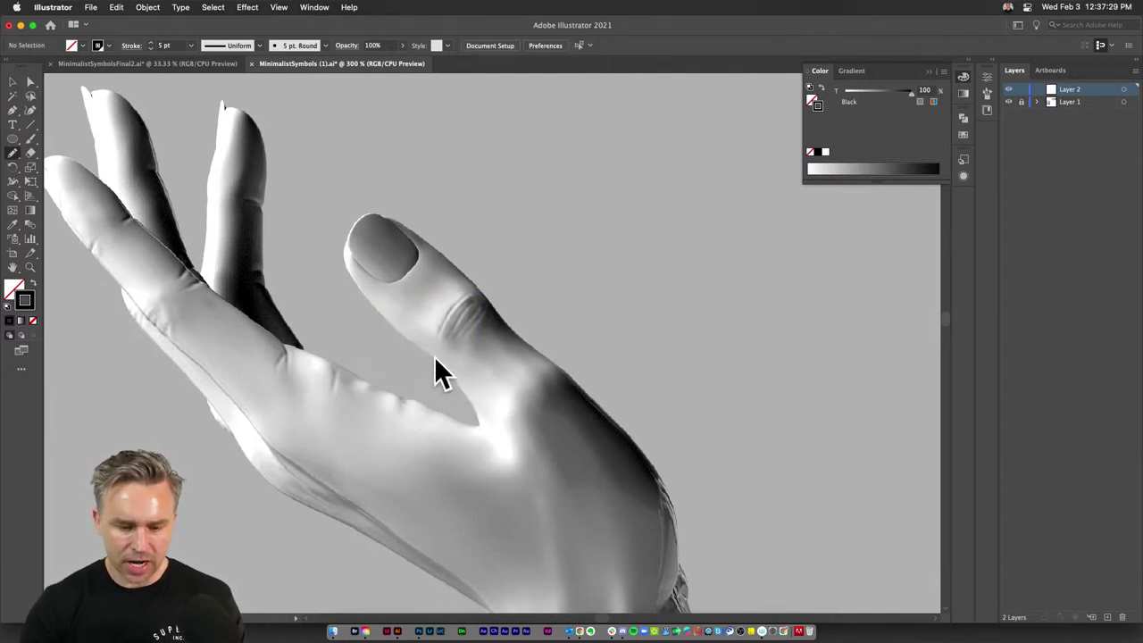
{"action": "mouse_move", "coordinate": [475, 421]}
{"action": "left_mouse_down"}
{"action": "mouse_move", "coordinate": [454, 369]}
{"action": "mouse_move", "coordinate": [364, 292]}
{"action": "mouse_move", "coordinate": [349, 258]}
{"action": "mouse_move", "coordinate": [354, 222]}
{"action": "mouse_move", "coordinate": [392, 215]}
{"action": "mouse_move", "coordinate": [429, 236]}
{"action": "mouse_move", "coordinate": [562, 366]}
{"action": "left_mouse_up"}
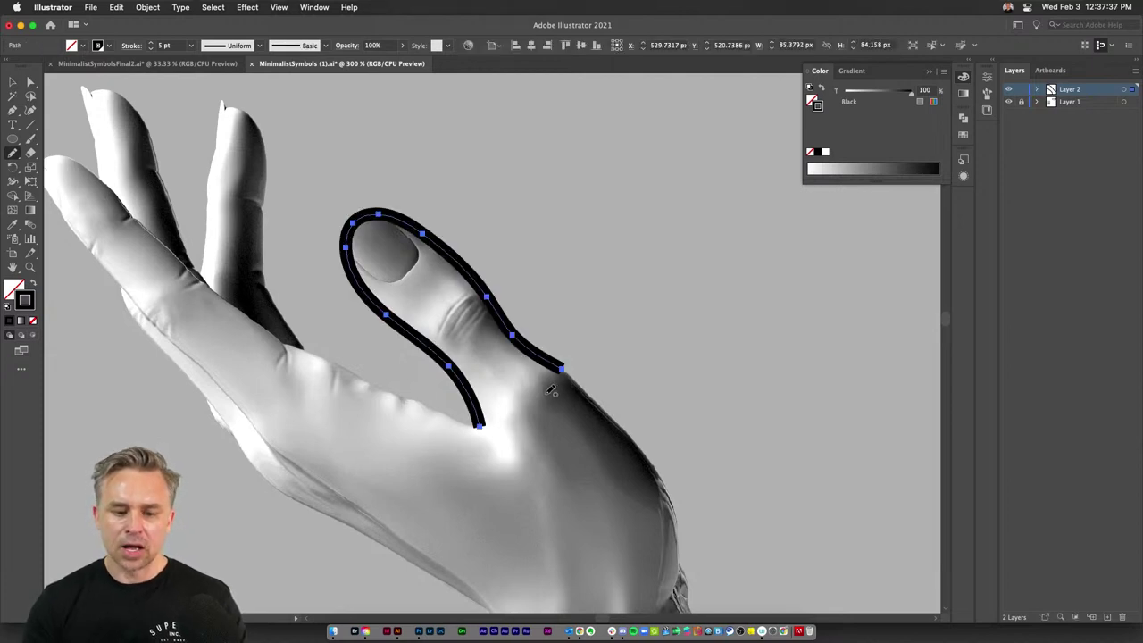
{"action": "mouse_move", "coordinate": [461, 447]}
{"action": "left_mouse_down"}
{"action": "mouse_move", "coordinate": [421, 241]}
{"action": "mouse_move", "coordinate": [408, 286]}
{"action": "left_mouse_up"}
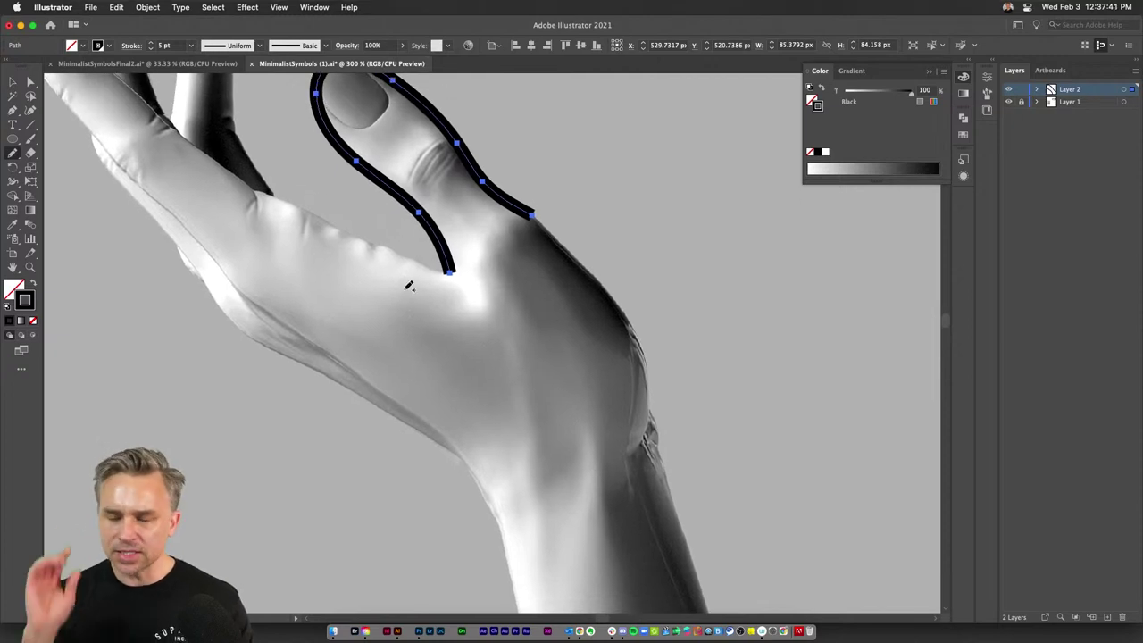
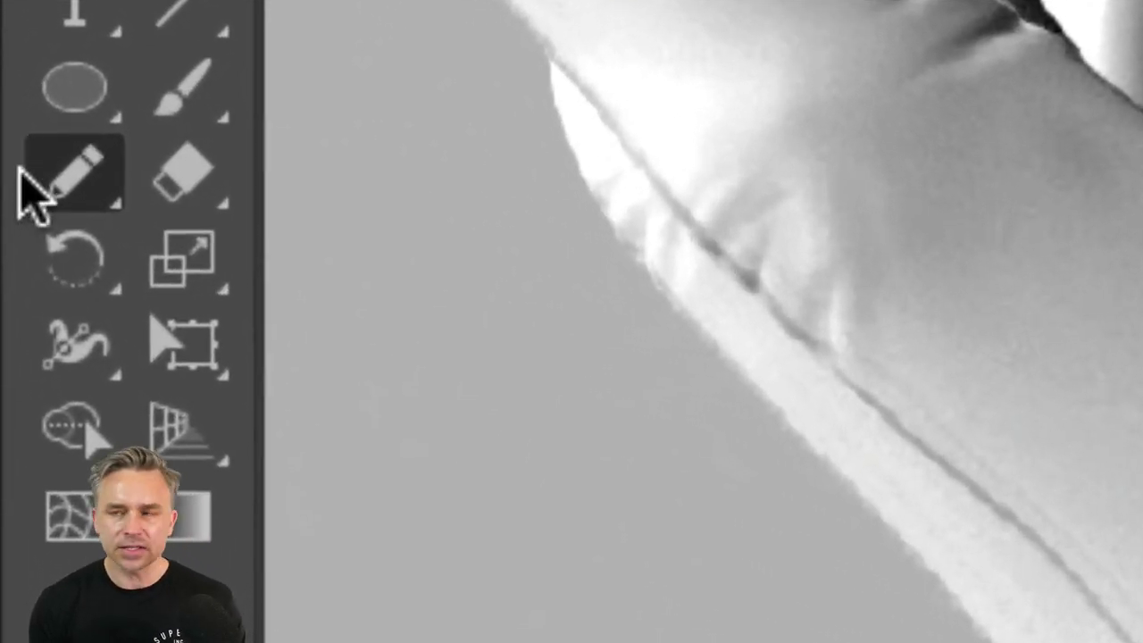
{"action": "left_click", "coordinate": [43, 197]}
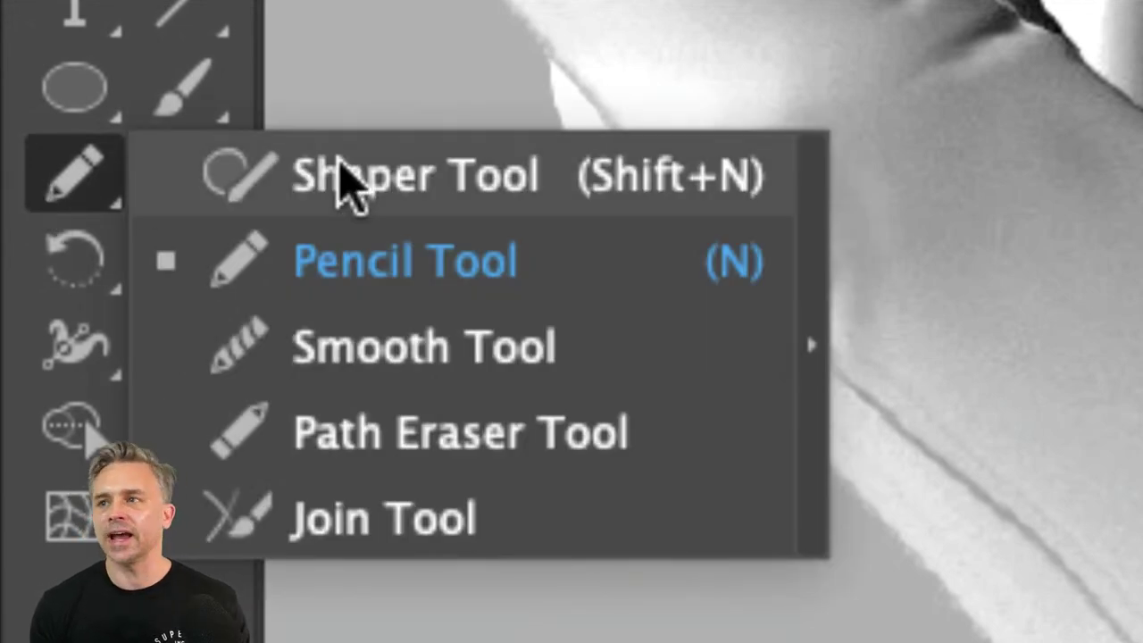
{"action": "left_click", "coordinate": [506, 179]}
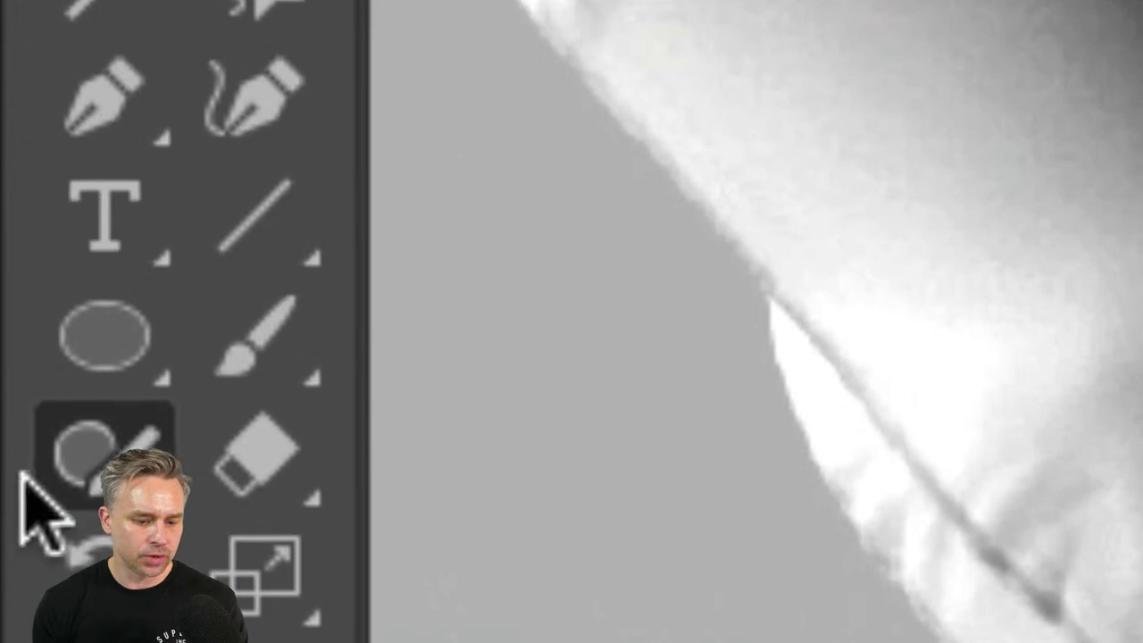
{"action": "left_click", "coordinate": [72, 462]}
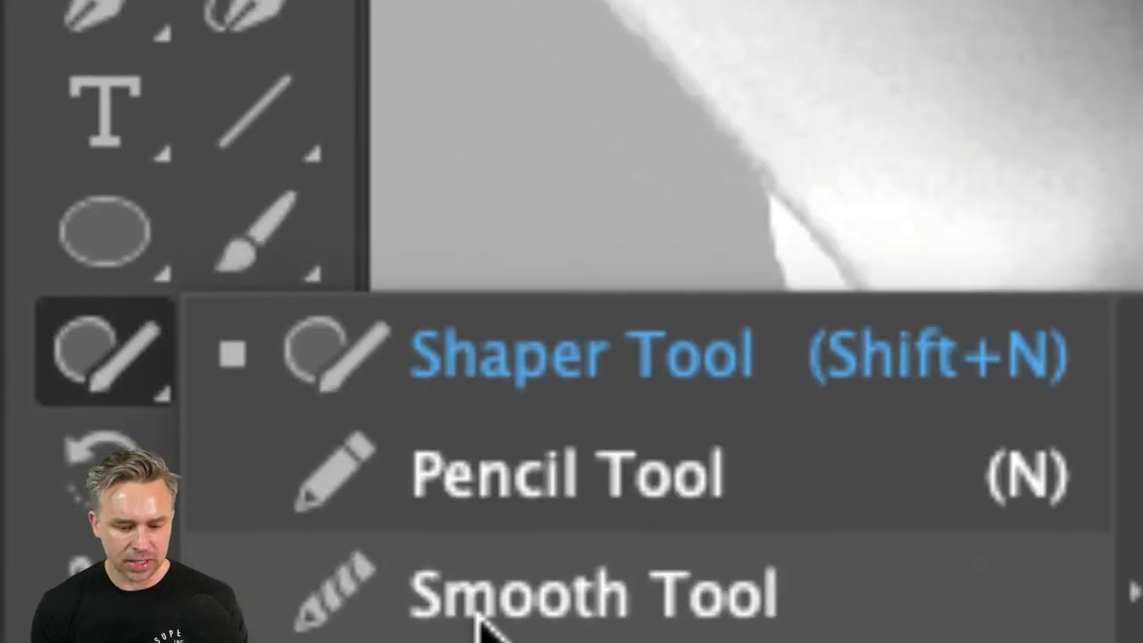
{"action": "left_click", "coordinate": [439, 489]}
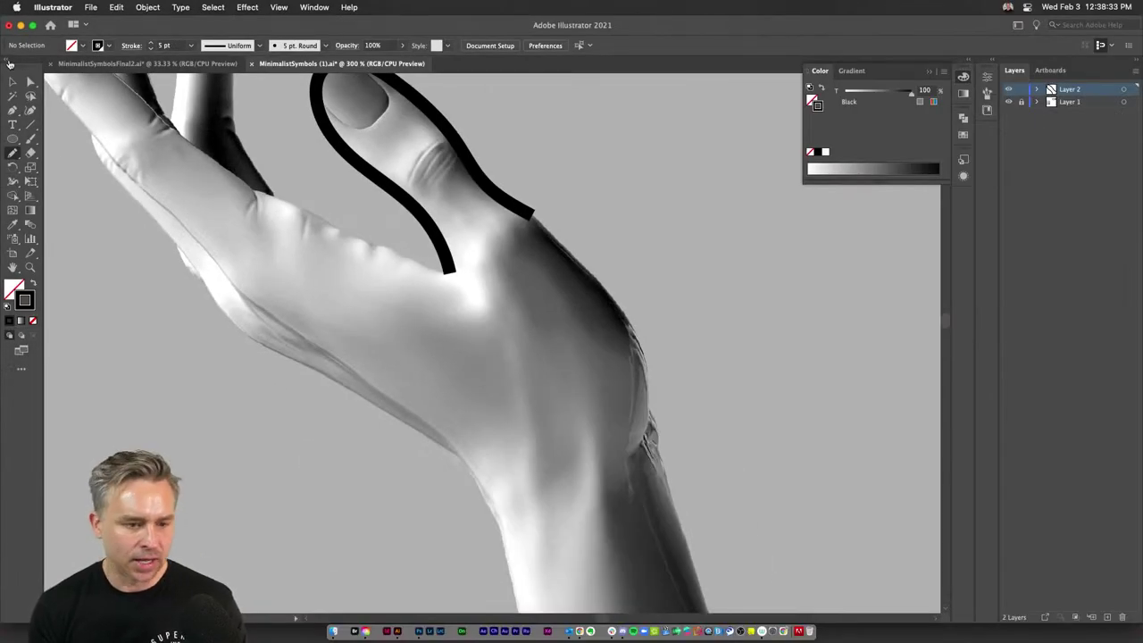
- Select the thumb path and extend it with the Pencil tool along the back of the hand, past the wrist and partway down the forearm's outer edge
{"action": "key", "text": "super+a"}
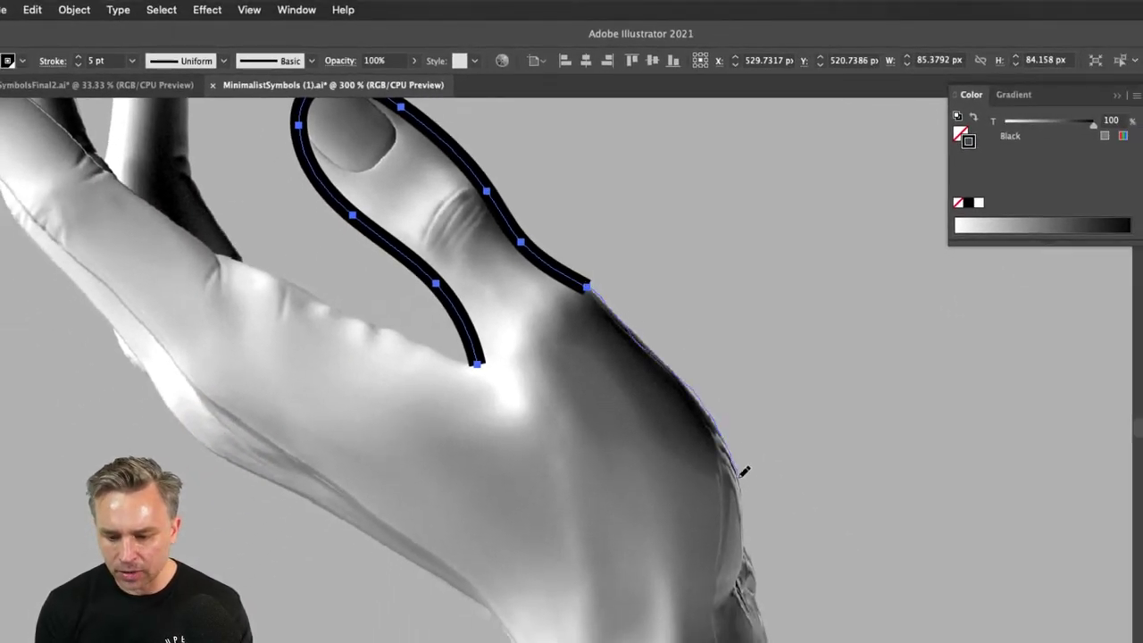
{"action": "left_click_drag", "start_coordinate": [743, 577], "coordinate": [741, 575]}
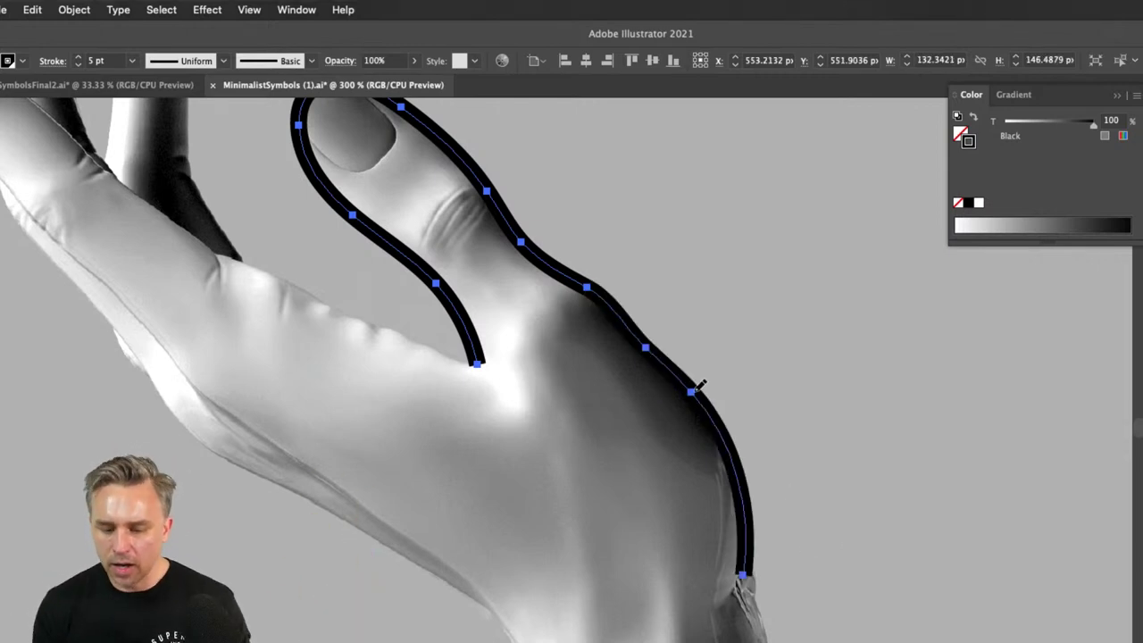
{"action": "left_click_drag", "start_coordinate": [620, 447], "coordinate": [474, 172]}
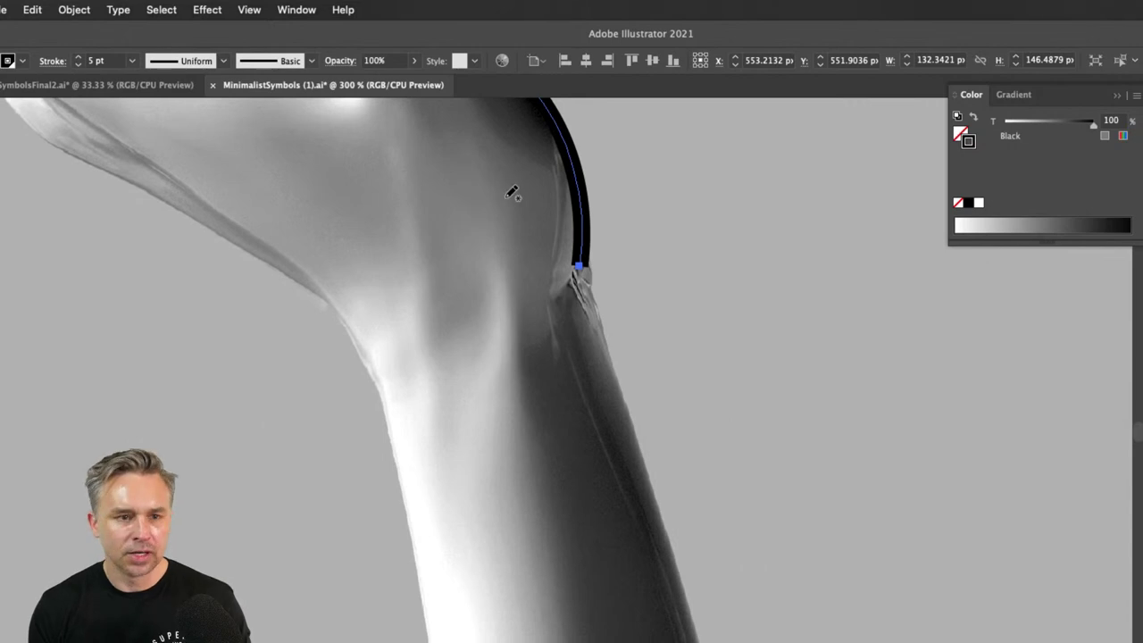
{"action": "key", "text": "super+minus"}
{"action": "mouse_move", "coordinate": [699, 406]}
{"action": "left_mouse_down"}
{"action": "mouse_move", "coordinate": [667, 166]}
{"action": "mouse_move", "coordinate": [616, 91]}
{"action": "left_mouse_up"}
{"action": "scroll", "coordinate": [551, 277], "scroll_direction": "down", "scroll_amount": 5}
{"action": "scroll", "coordinate": [551, 278], "scroll_direction": "right", "scroll_amount": 3}
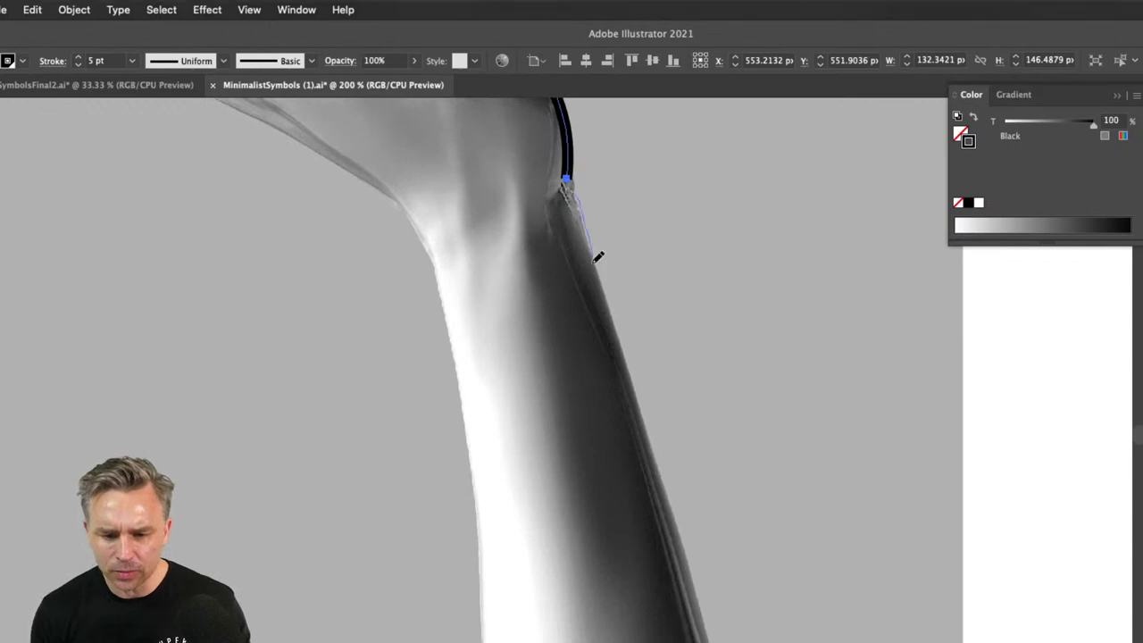
{"action": "mouse_move", "coordinate": [658, 456]}
{"action": "left_mouse_down"}
{"action": "mouse_move", "coordinate": [651, 490]}
{"action": "mouse_move", "coordinate": [615, 331]}
{"action": "mouse_move", "coordinate": [628, 331]}
{"action": "left_mouse_up"}
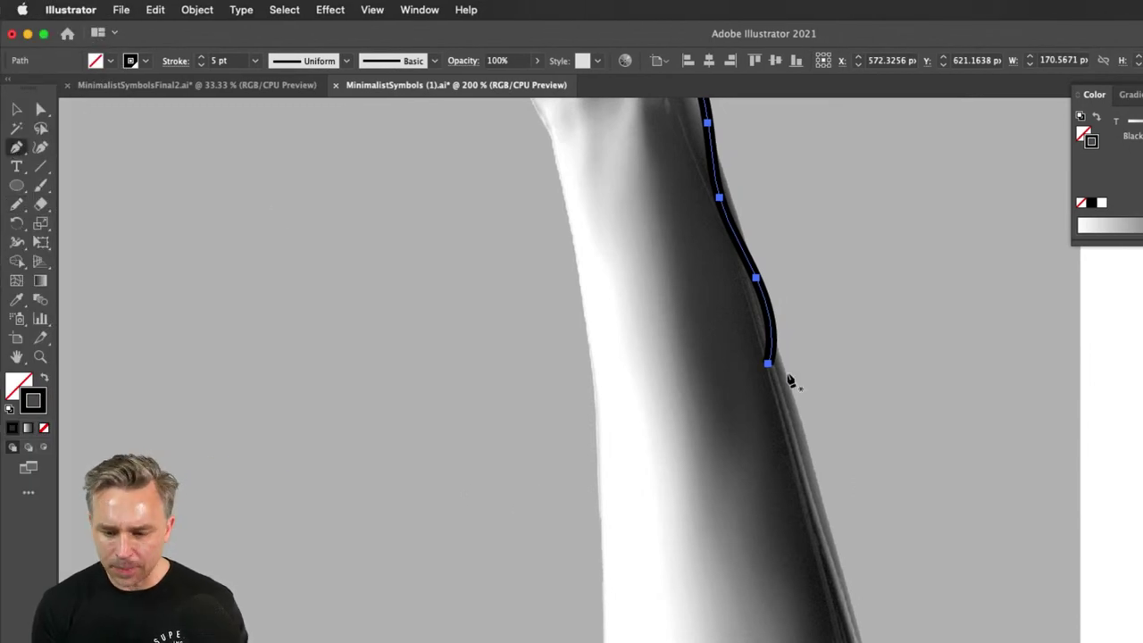
- Continue the path with the Pen tool straight to the forearm's lower outer corner and curve it below the photo to the opposite corner
{"action": "left_click", "coordinate": [769, 366]}
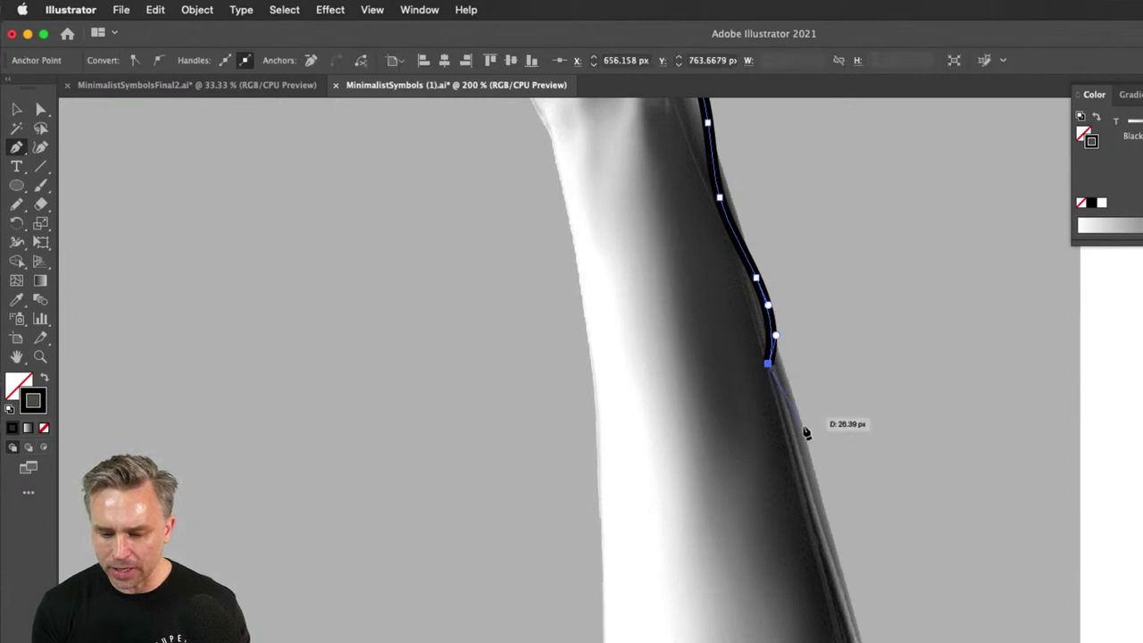
{"action": "left_click_drag", "start_coordinate": [806, 423], "coordinate": [746, 431]}
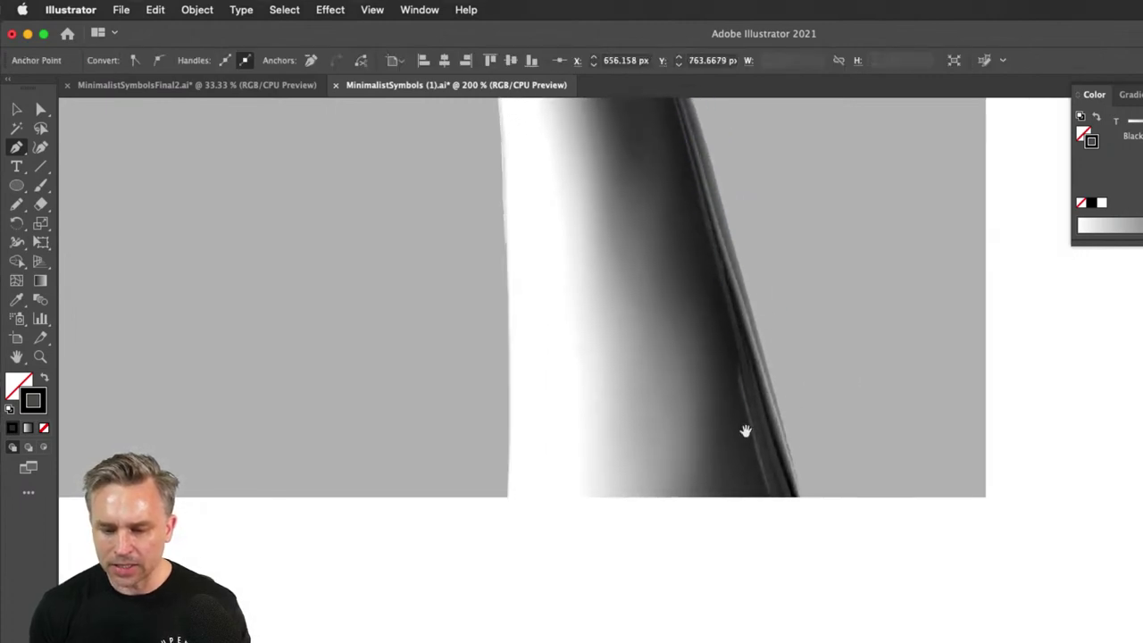
{"action": "left_click", "coordinate": [800, 496]}
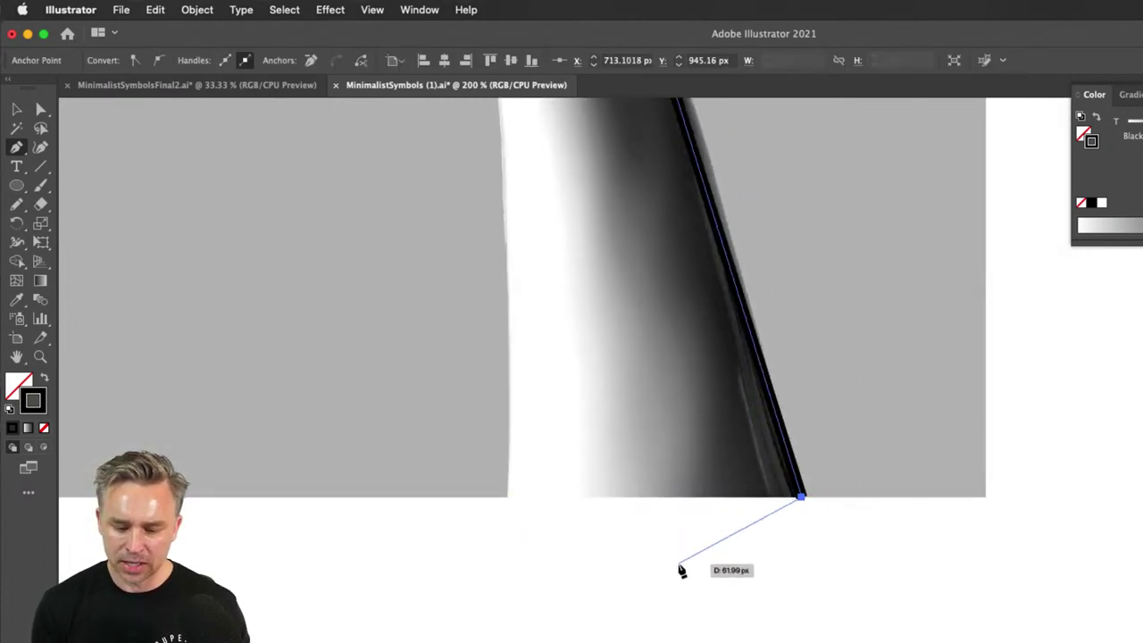
{"action": "mouse_move", "coordinate": [678, 563]}
{"action": "left_mouse_down"}
{"action": "mouse_move", "coordinate": [546, 563]}
{"action": "mouse_move", "coordinate": [722, 582]}
{"action": "mouse_move", "coordinate": [604, 587]}
{"action": "mouse_move", "coordinate": [505, 569]}
{"action": "mouse_move", "coordinate": [584, 562]}
{"action": "left_mouse_up"}
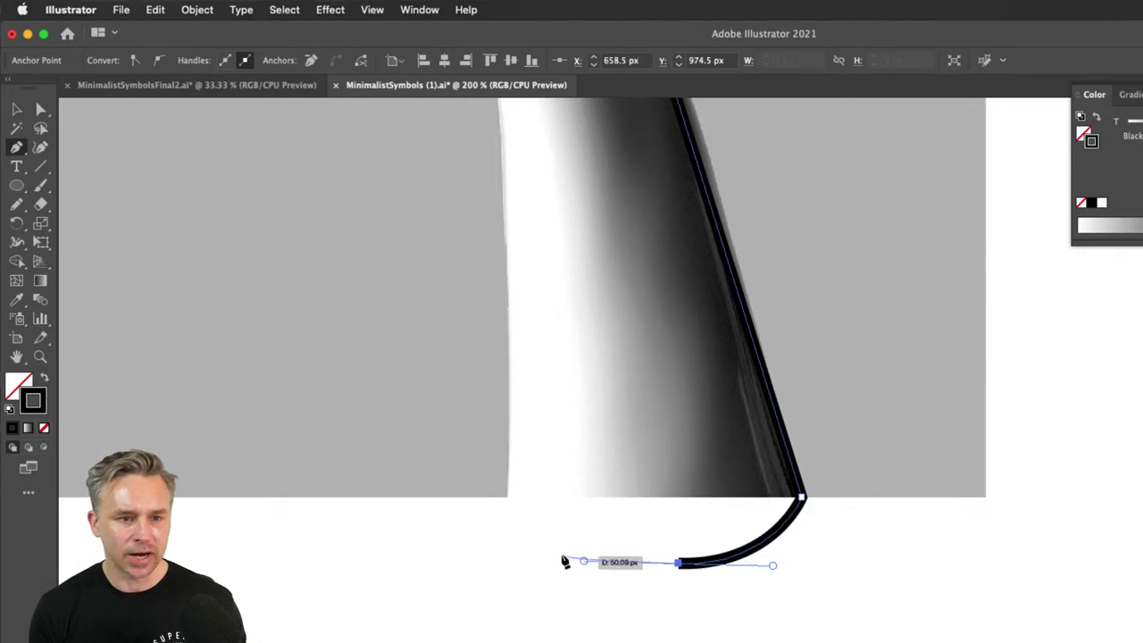
{"action": "left_click", "coordinate": [505, 498]}
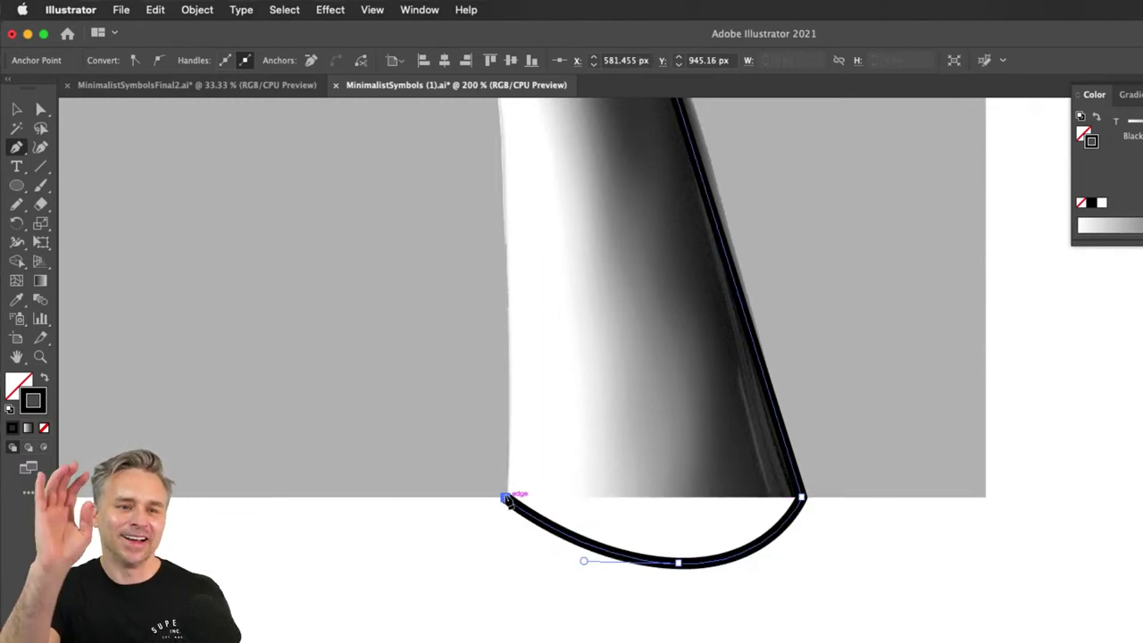
- Continue the Pen path in a smooth curve up the forearm's inner edge to just below the wrist bend
{"action": "left_click_drag", "start_coordinate": [505, 498], "coordinate": [484, 186]}
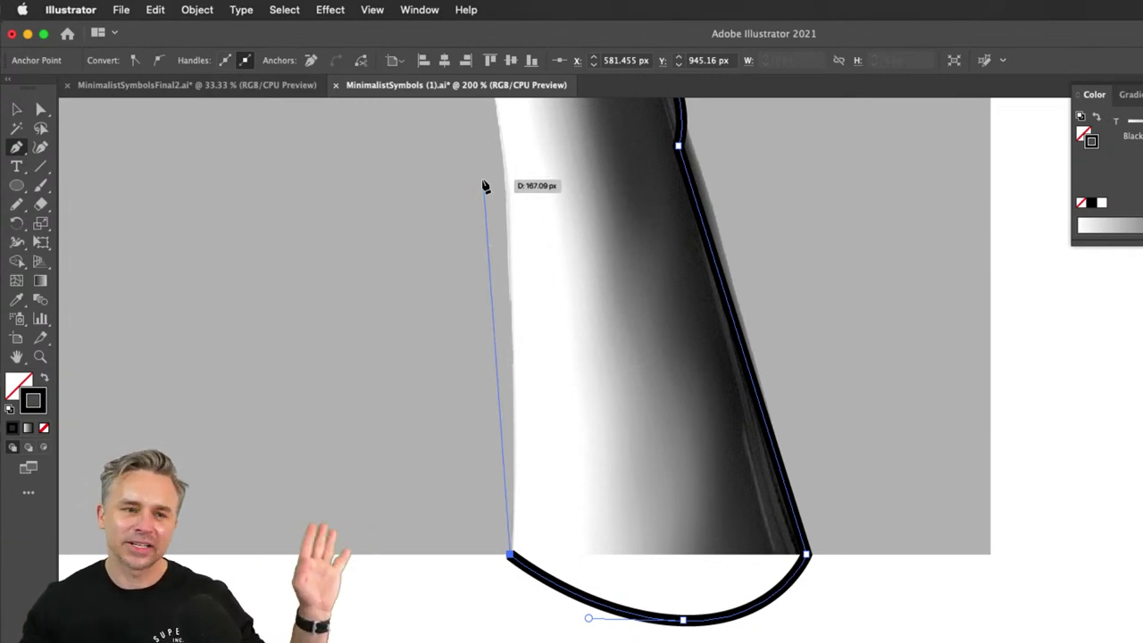
{"action": "left_click_drag", "start_coordinate": [485, 185], "coordinate": [478, 346]}
{"action": "left_click_drag", "start_coordinate": [486, 225], "coordinate": [578, 533]}
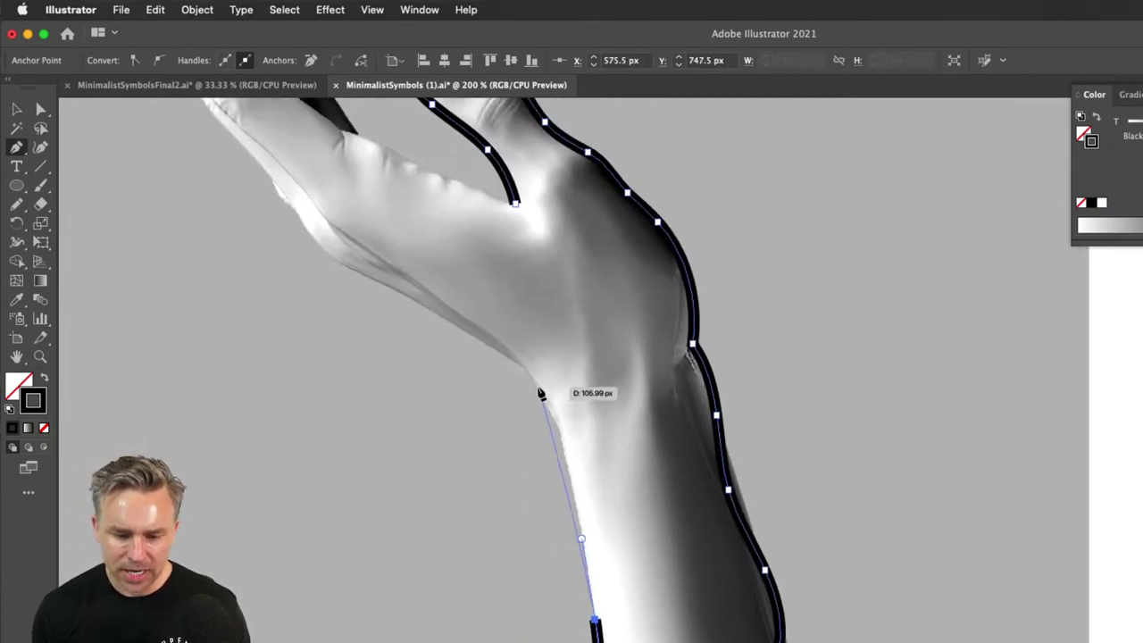
{"action": "left_click", "coordinate": [560, 427]}
- Curve the Pen path around the wrist bend and along the underside of the hand to the base of the fingers
{"action": "left_click", "coordinate": [546, 399]}
{"action": "left_click", "coordinate": [532, 371]}
{"action": "left_click", "coordinate": [502, 355]}
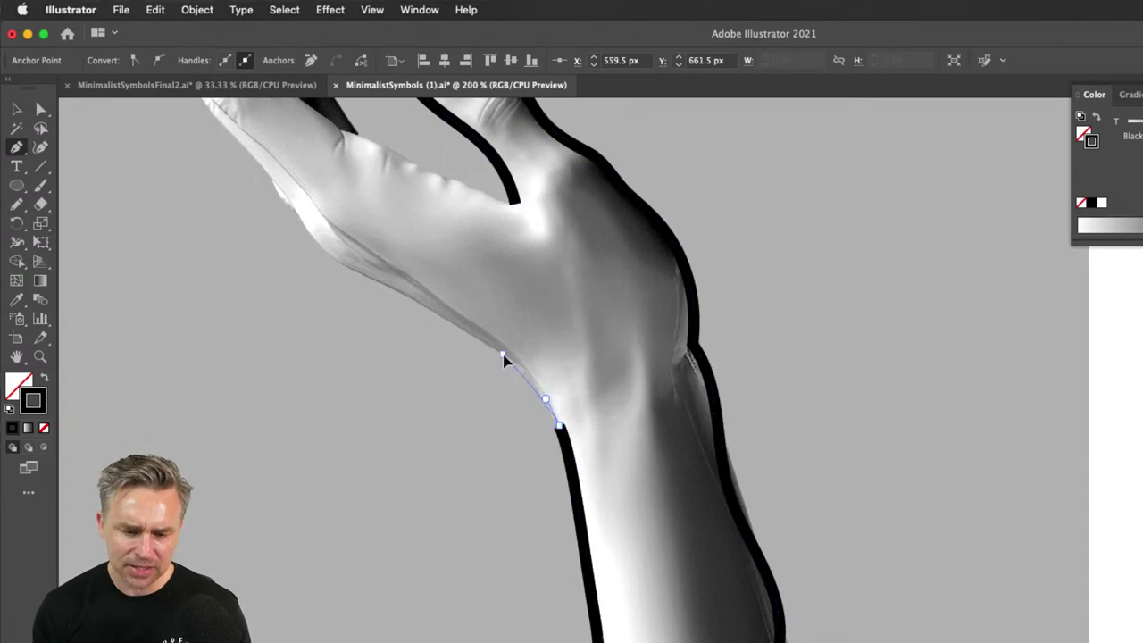
{"action": "left_click", "coordinate": [473, 338]}
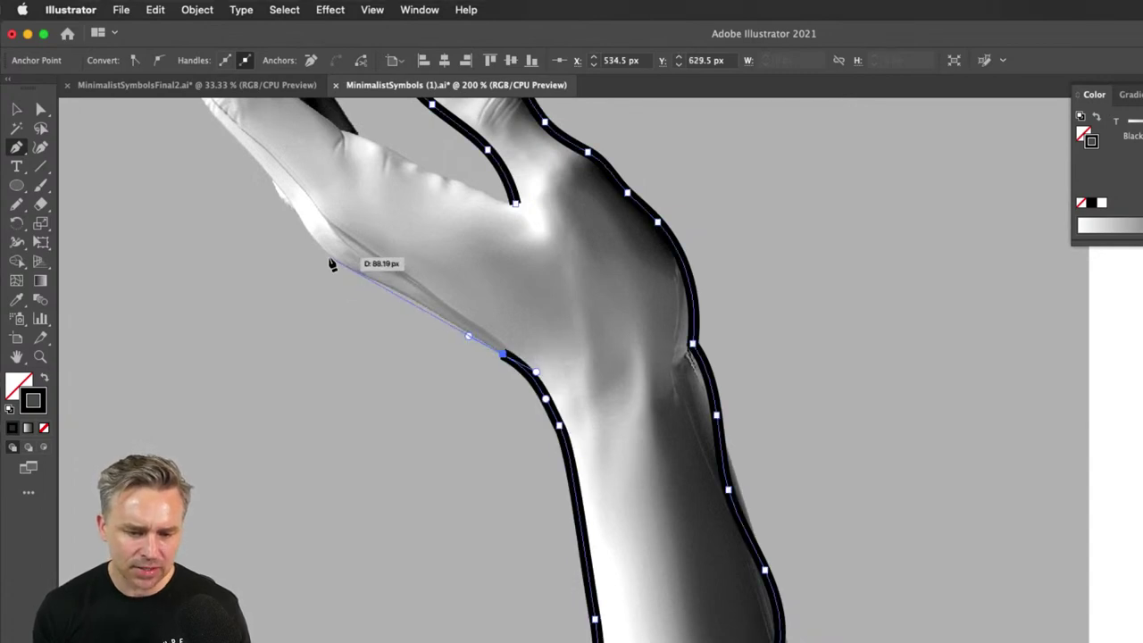
{"action": "left_click_drag", "start_coordinate": [333, 262], "coordinate": [475, 449]}
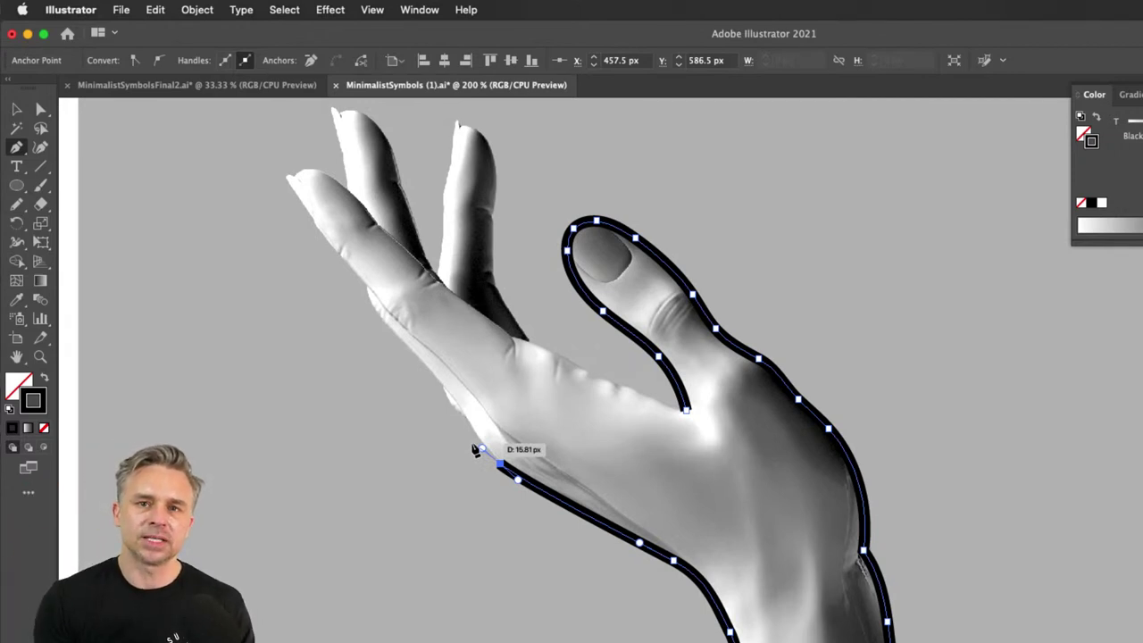
- Continue the Pen path from the base of the fingers up the outer edge of the lowest finger to about its middle
{"action": "left_click_drag", "start_coordinate": [475, 449], "coordinate": [404, 344]}
{"action": "left_click", "coordinate": [396, 341]}
{"action": "left_click", "coordinate": [368, 302]}
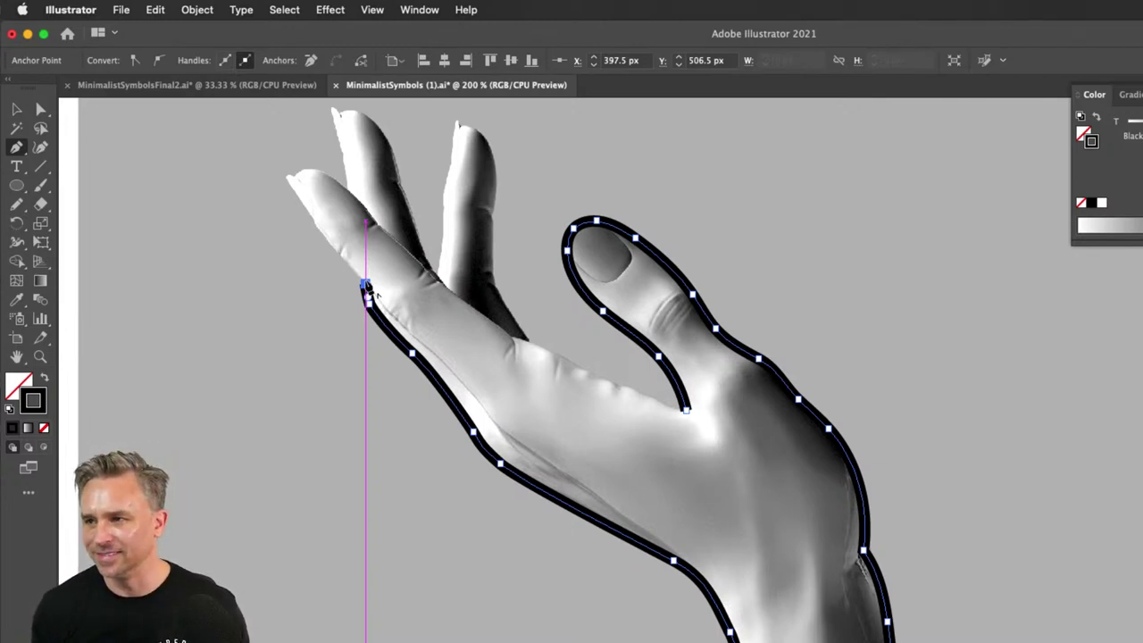
- Trace the path up to the tallest finger's tip, down into the adjoining gap and partway up the neighbouring upright finger
{"action": "scroll", "coordinate": [330, 192], "scroll_direction": "up", "scroll_amount": 5}
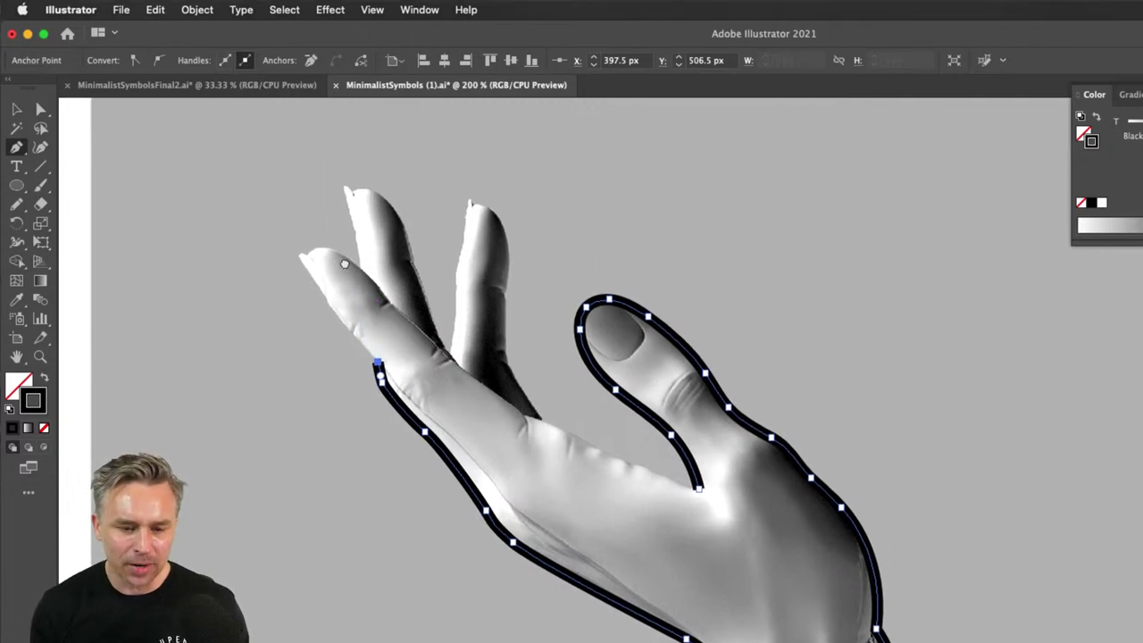
{"action": "left_click", "coordinate": [361, 282]}
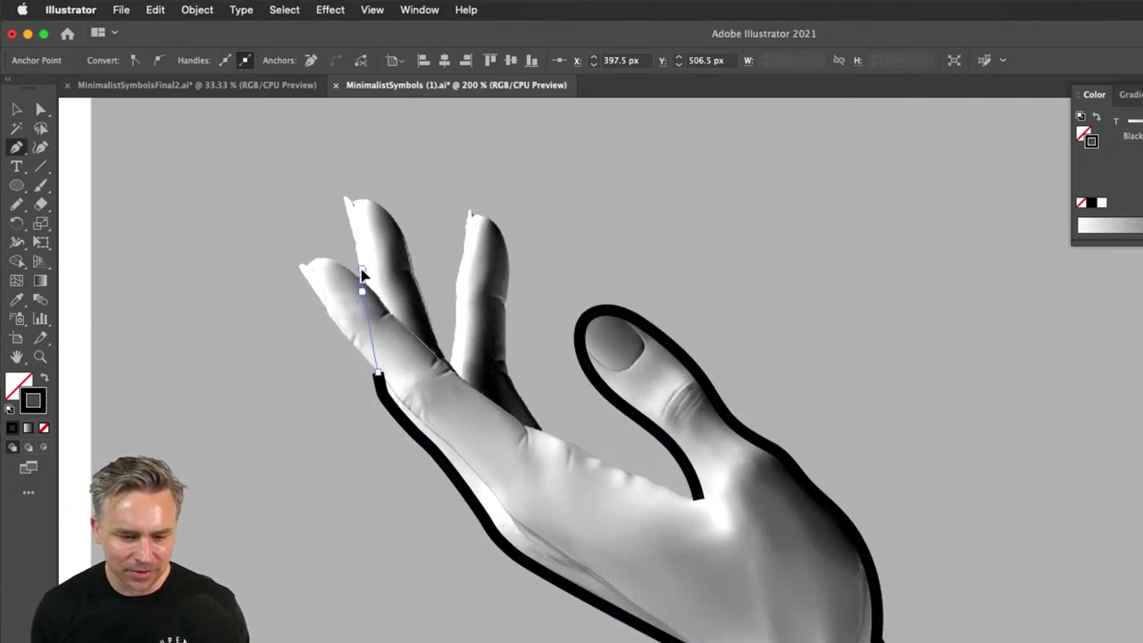
{"action": "left_click", "coordinate": [350, 221]}
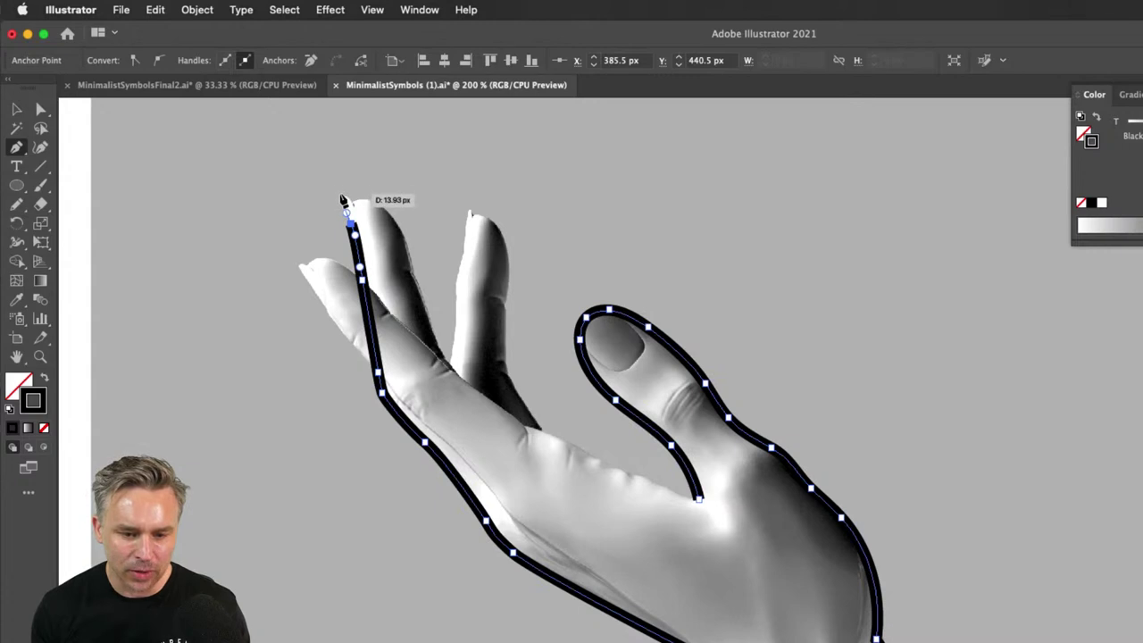
{"action": "left_click", "coordinate": [341, 195]}
{"action": "mouse_move", "coordinate": [341, 195]}
{"action": "left_mouse_down"}
{"action": "mouse_move", "coordinate": [395, 224]}
{"action": "mouse_move", "coordinate": [433, 353]}
{"action": "mouse_move", "coordinate": [467, 401]}
{"action": "mouse_move", "coordinate": [453, 277]}
{"action": "left_mouse_up"}
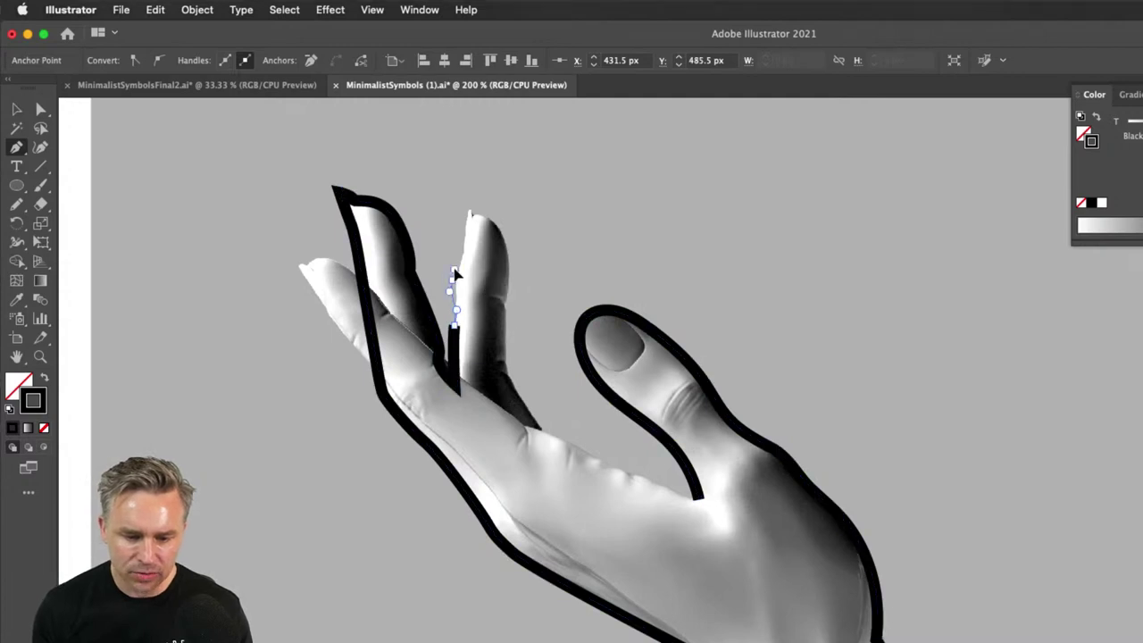
- Nudge the path's end anchor beside the upright finger to X 432.5 px, Y 463.5 px
{"action": "key", "text": "super+a"}
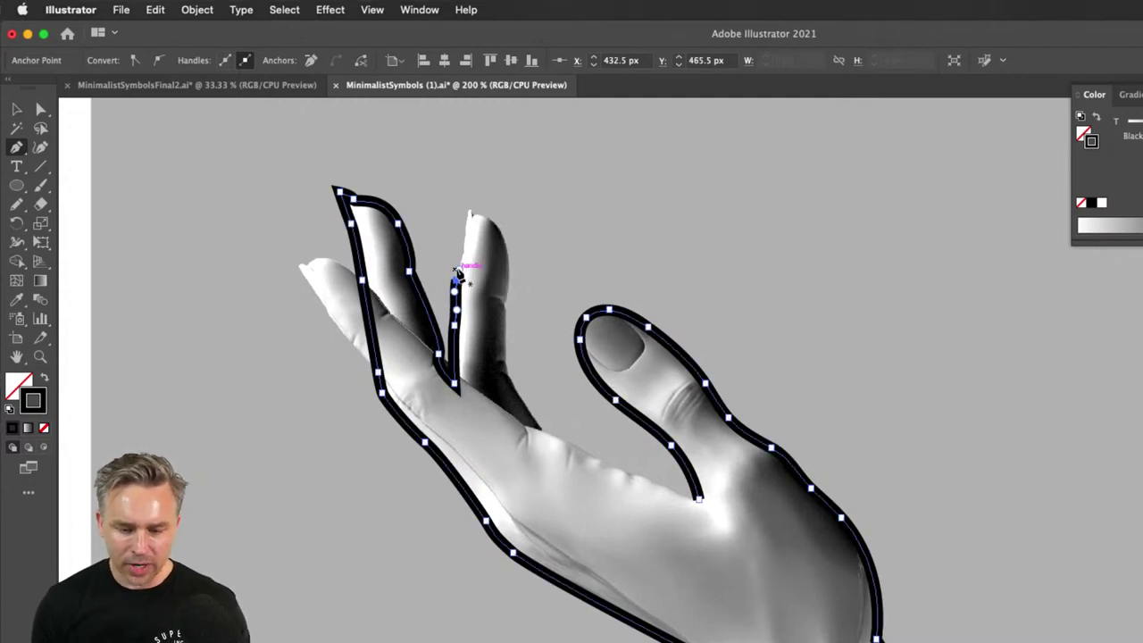
{"action": "key", "text": "super+equal"}
{"action": "left_click_drag", "start_coordinate": [637, 433], "coordinate": [497, 230]}
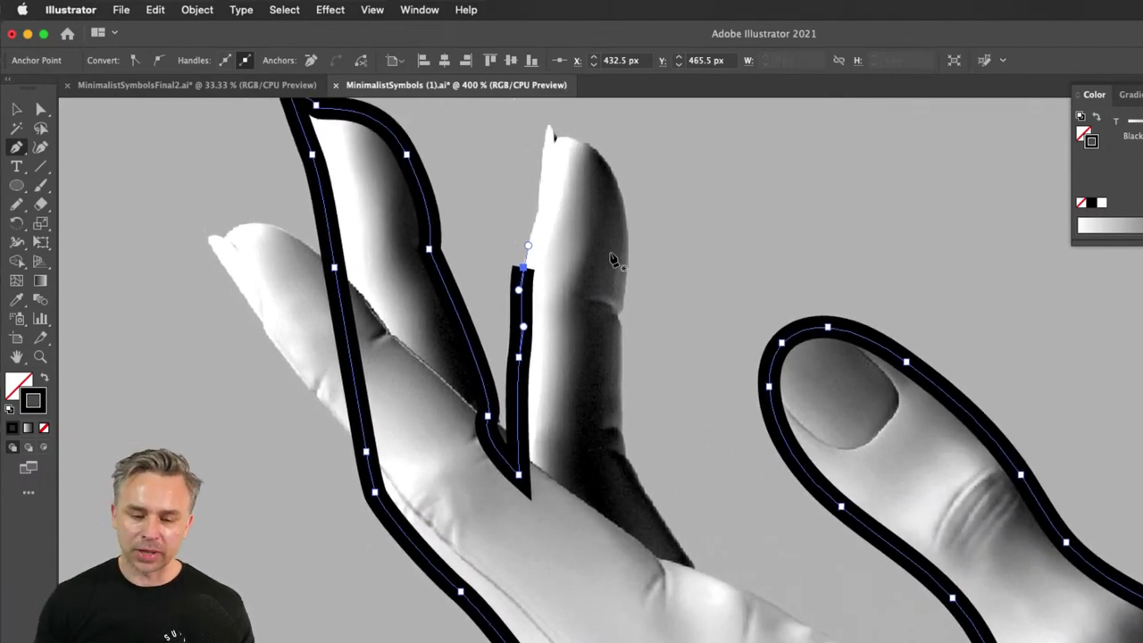
{"action": "key", "text": "Left"}
{"action": "key", "text": "Left"}
{"action": "key", "text": "Left"}
{"action": "key", "text": "Left"}
{"action": "key", "text": "Left"}
{"action": "key", "text": "Left"}
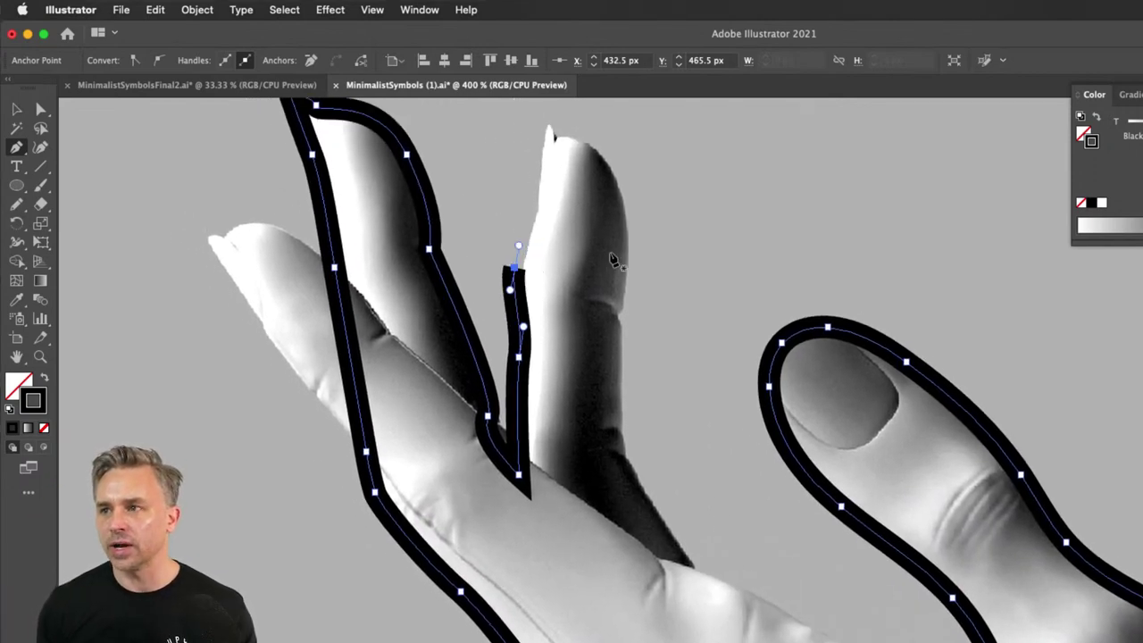
{"action": "key", "text": "Right"}
{"action": "key", "text": "Right"}
{"action": "key", "text": "Right"}
{"action": "key", "text": "Right"}
{"action": "key", "text": "Right"}
{"action": "key", "text": "Right"}
{"action": "key", "text": "Up"}
{"action": "key", "text": "Up"}
{"action": "key", "text": "Up"}
{"action": "key", "text": "Up"}
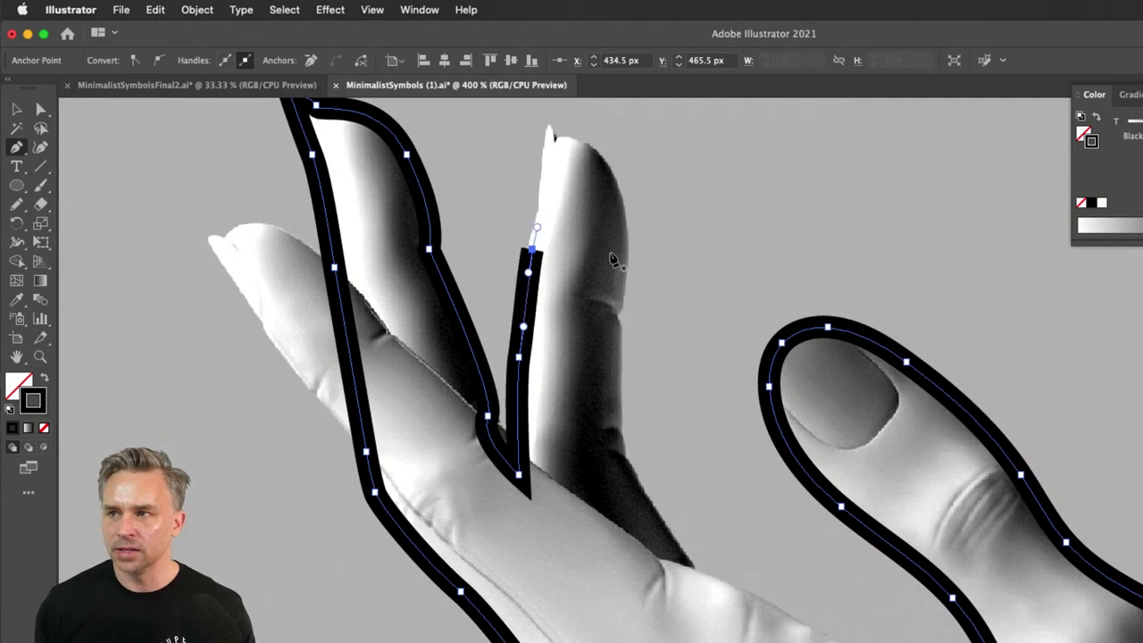
{"action": "key", "text": "Down"}
{"action": "key", "text": "Down"}
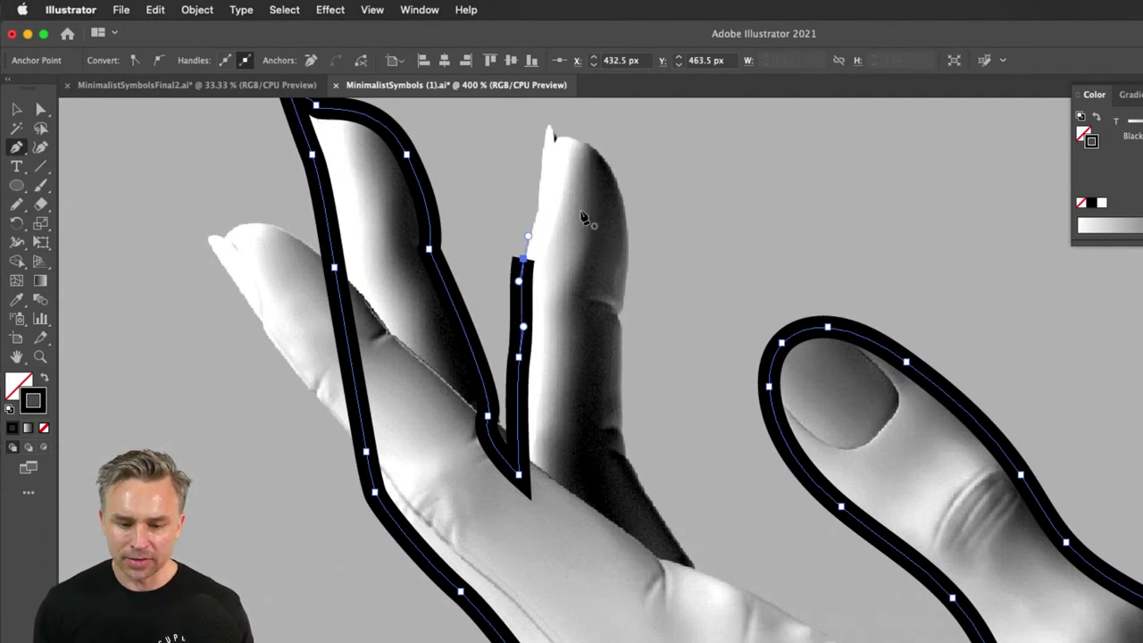
{"action": "left_click_drag", "start_coordinate": [568, 203], "coordinate": [567, 311]}
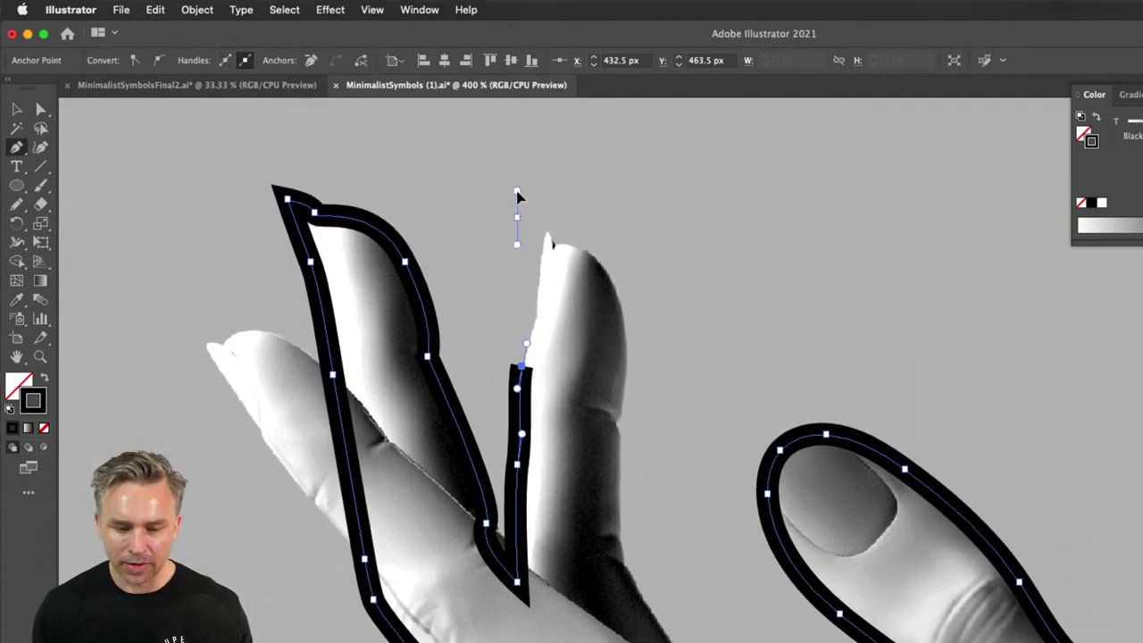
{"action": "left_click", "coordinate": [518, 193]}
{"action": "key", "text": "Delete"}
{"action": "key", "text": "super+a"}
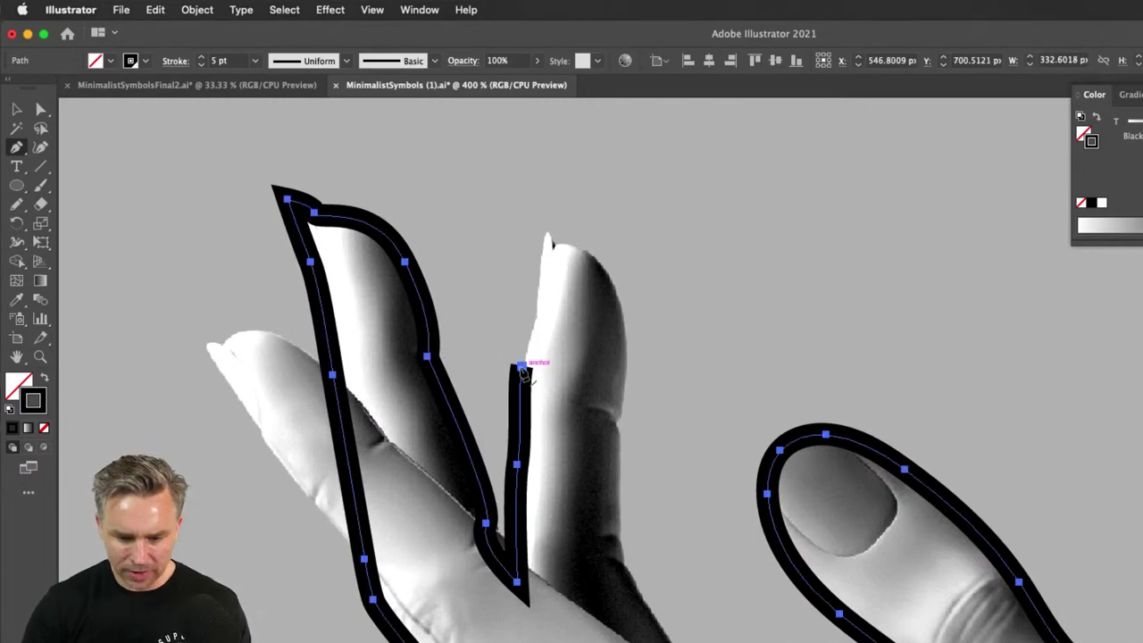
- Extend the Pen path from its end anchor up to the upright finger's nail tip and curve it over onto the finger's opposite edge
{"action": "left_click_drag", "start_coordinate": [521, 368], "coordinate": [532, 195]}
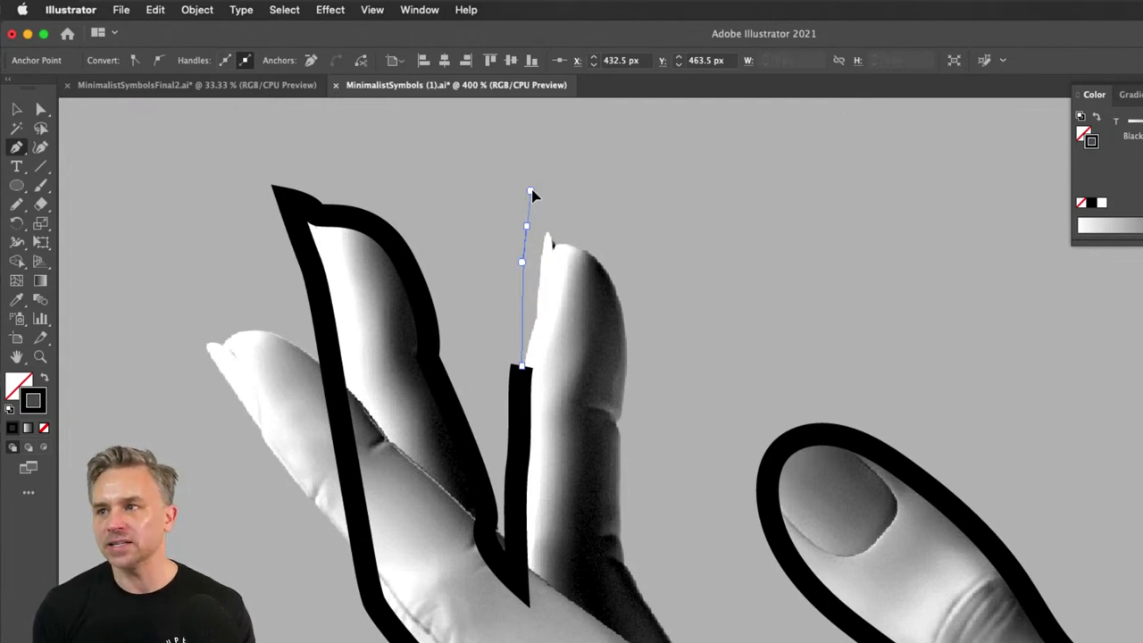
{"action": "left_click_drag", "start_coordinate": [532, 196], "coordinate": [553, 228]}
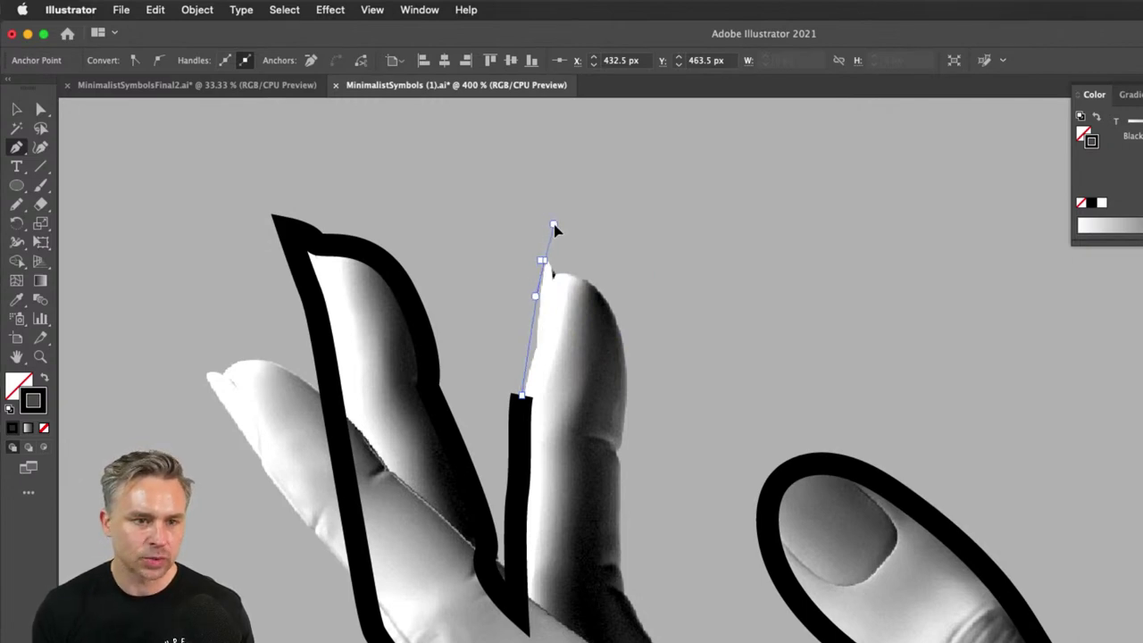
{"action": "left_click", "coordinate": [543, 260]}
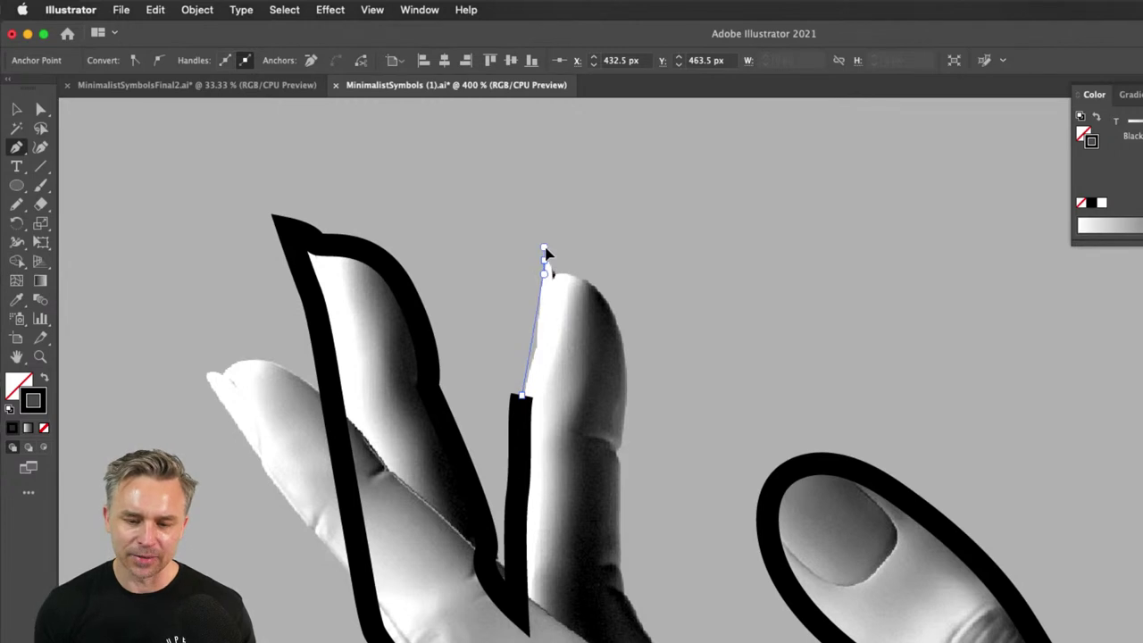
{"action": "mouse_move", "coordinate": [543, 259]}
{"action": "left_mouse_down"}
{"action": "mouse_move", "coordinate": [557, 282]}
{"action": "mouse_move", "coordinate": [554, 332]}
{"action": "mouse_move", "coordinate": [555, 280]}
{"action": "mouse_move", "coordinate": [588, 294]}
{"action": "mouse_move", "coordinate": [626, 357]}
{"action": "mouse_move", "coordinate": [618, 329]}
{"action": "mouse_move", "coordinate": [621, 360]}
{"action": "left_mouse_up"}
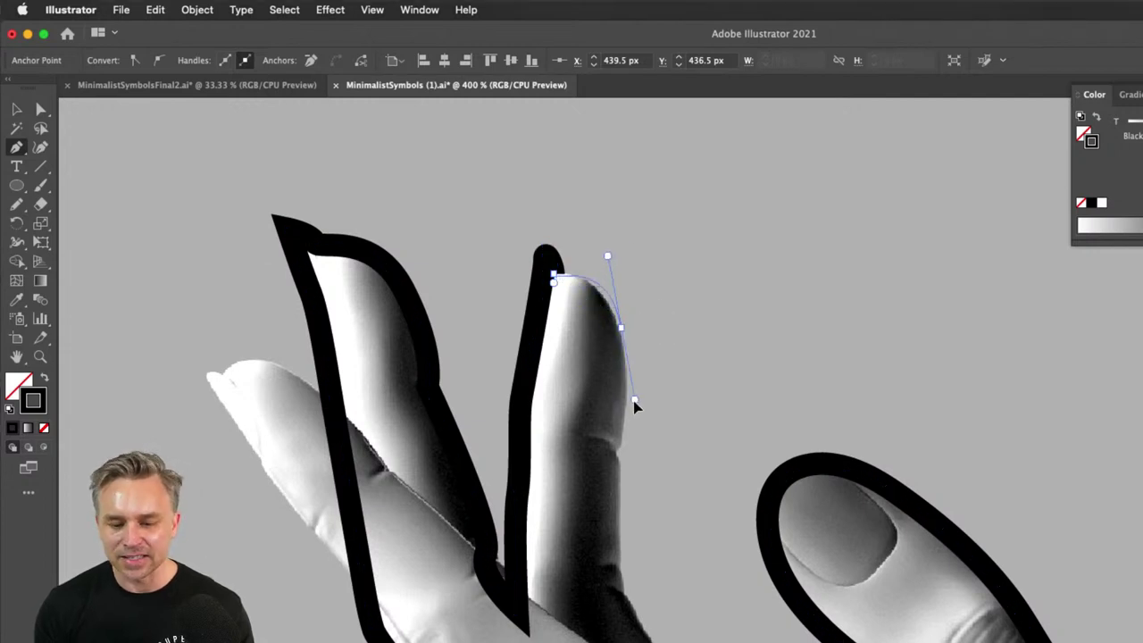
{"action": "left_click_drag", "start_coordinate": [645, 417], "coordinate": [643, 418]}
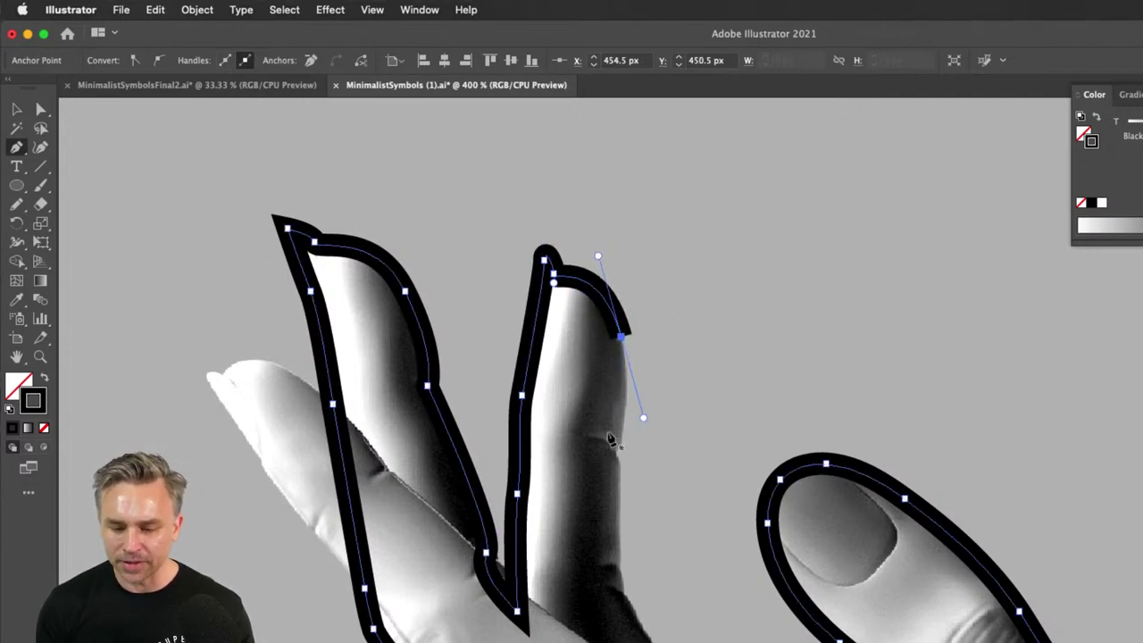
- Remove the end anchor's outgoing handle and continue the path down the upright finger's thumb-side edge to the finger's base
{"action": "left_click", "coordinate": [554, 281]}
{"action": "left_click_drag", "start_coordinate": [589, 449], "coordinate": [575, 285]}
{"action": "key", "text": "super+a"}
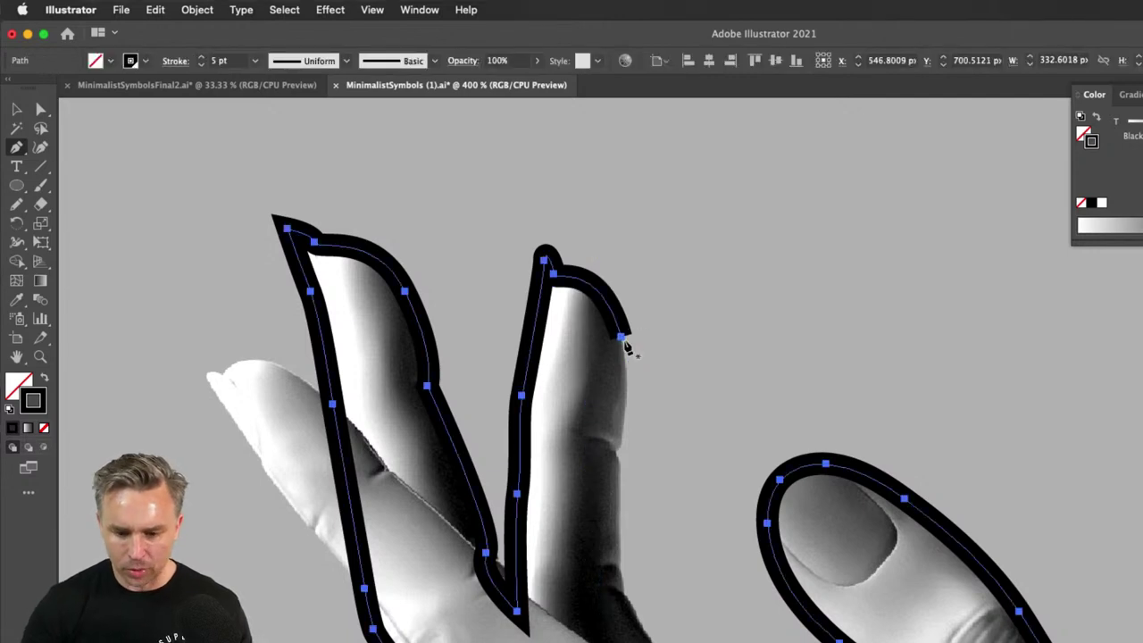
{"action": "left_click", "coordinate": [620, 337]}
{"action": "scroll", "coordinate": [605, 378], "scroll_direction": "down", "scroll_amount": 5}
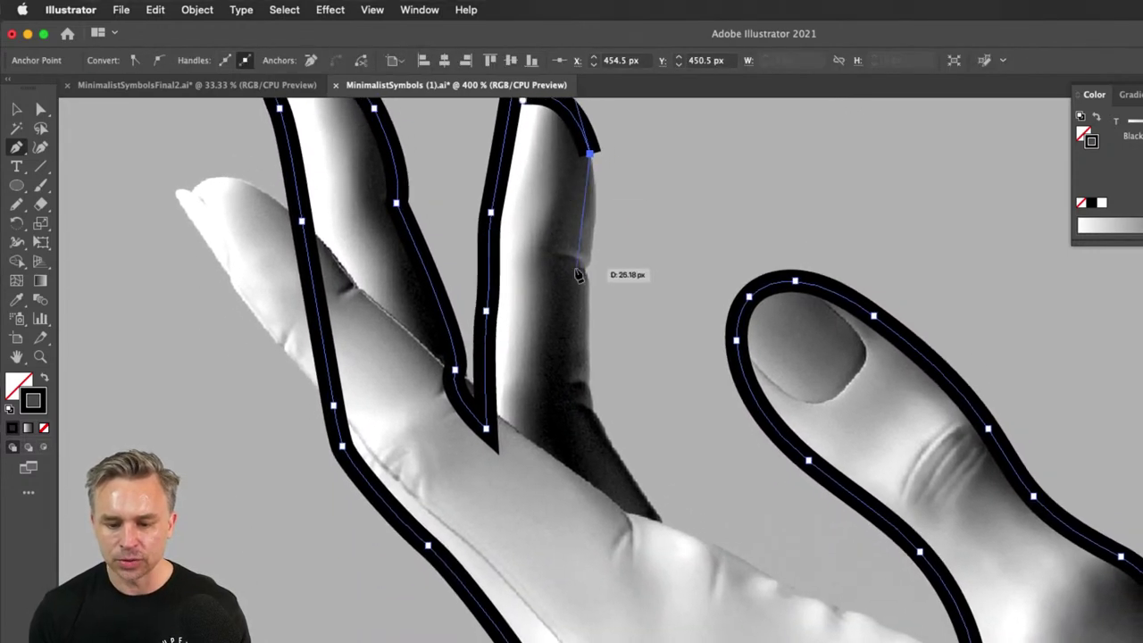
{"action": "left_click_drag", "start_coordinate": [585, 266], "coordinate": [584, 282]}
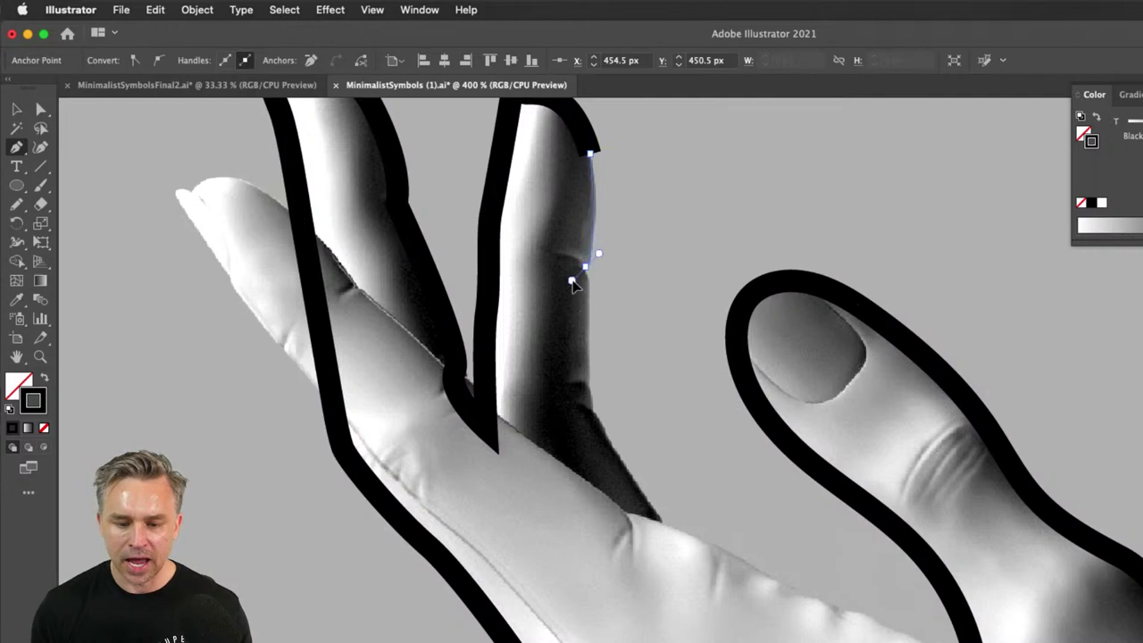
{"action": "left_click_drag", "start_coordinate": [586, 392], "coordinate": [452, 285]}
{"action": "left_click", "coordinate": [584, 443]}
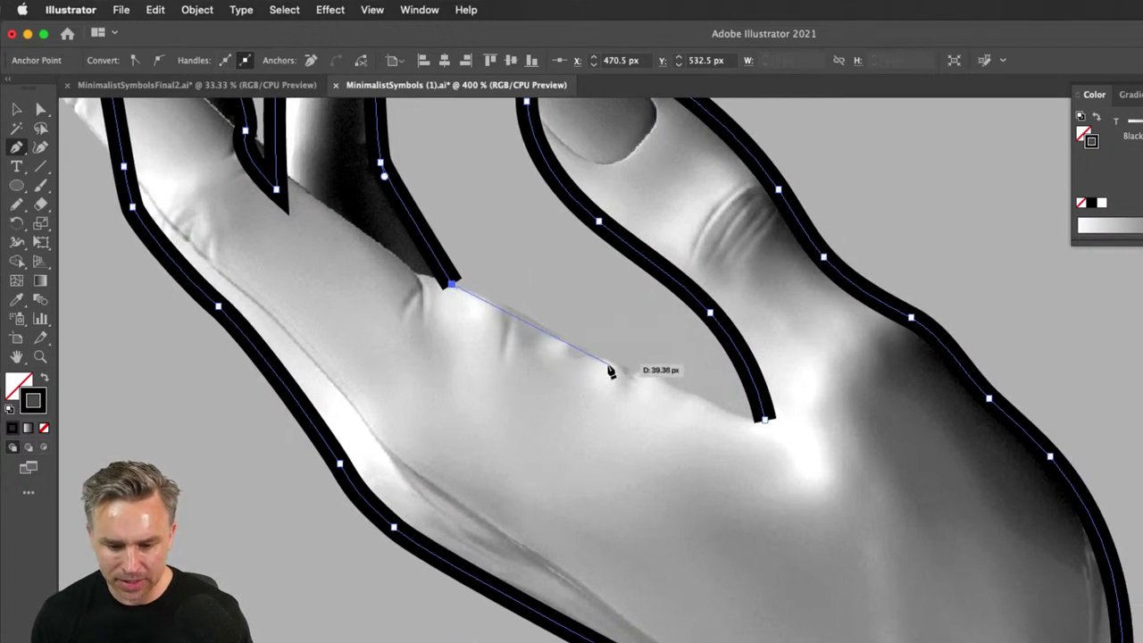
- Curve the path along the edge between finger and thumb, and close it at the starting anchor in the thumb's crook
{"action": "left_click_drag", "start_coordinate": [608, 366], "coordinate": [646, 375]}
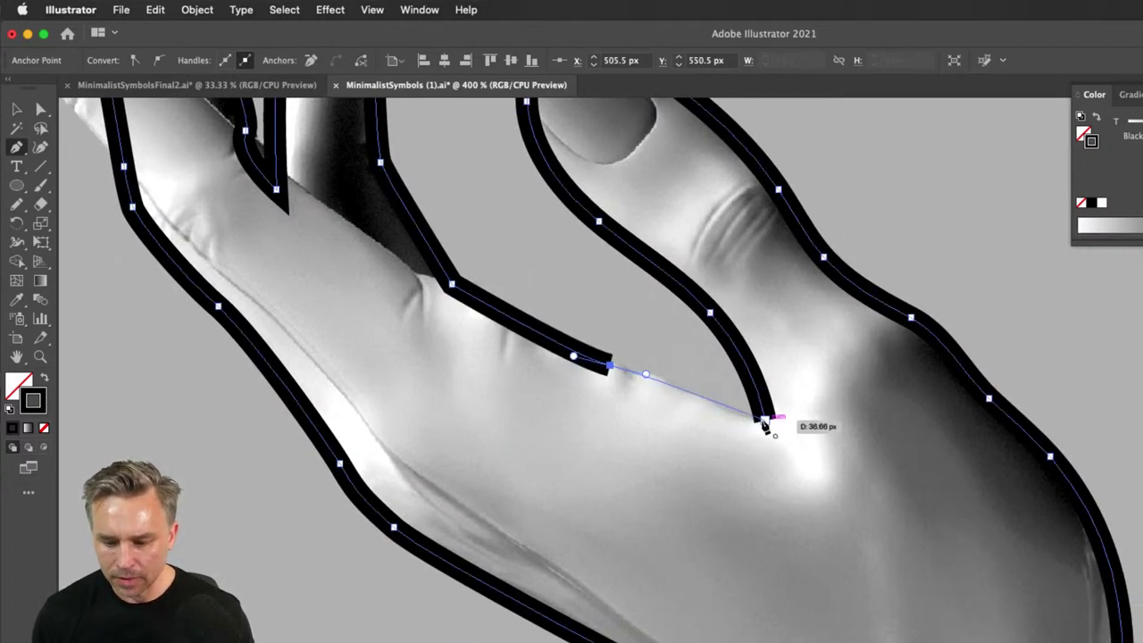
{"action": "left_click_drag", "start_coordinate": [765, 420], "coordinate": [783, 418]}
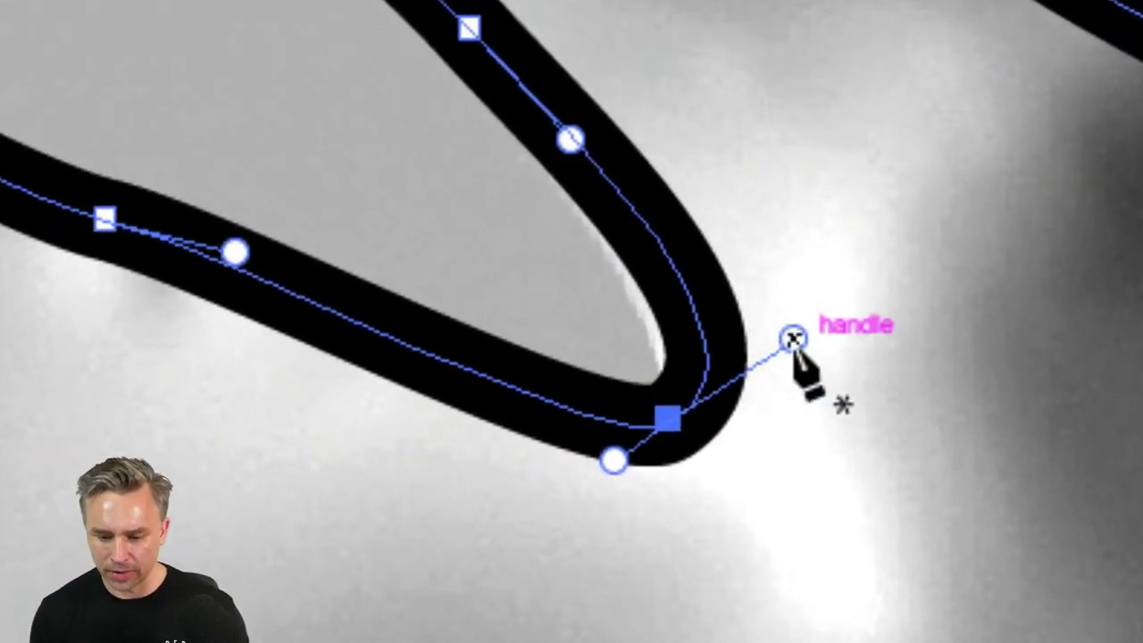
{"action": "left_click_drag", "start_coordinate": [792, 337], "coordinate": [728, 411]}
{"action": "key", "text": "Escape"}
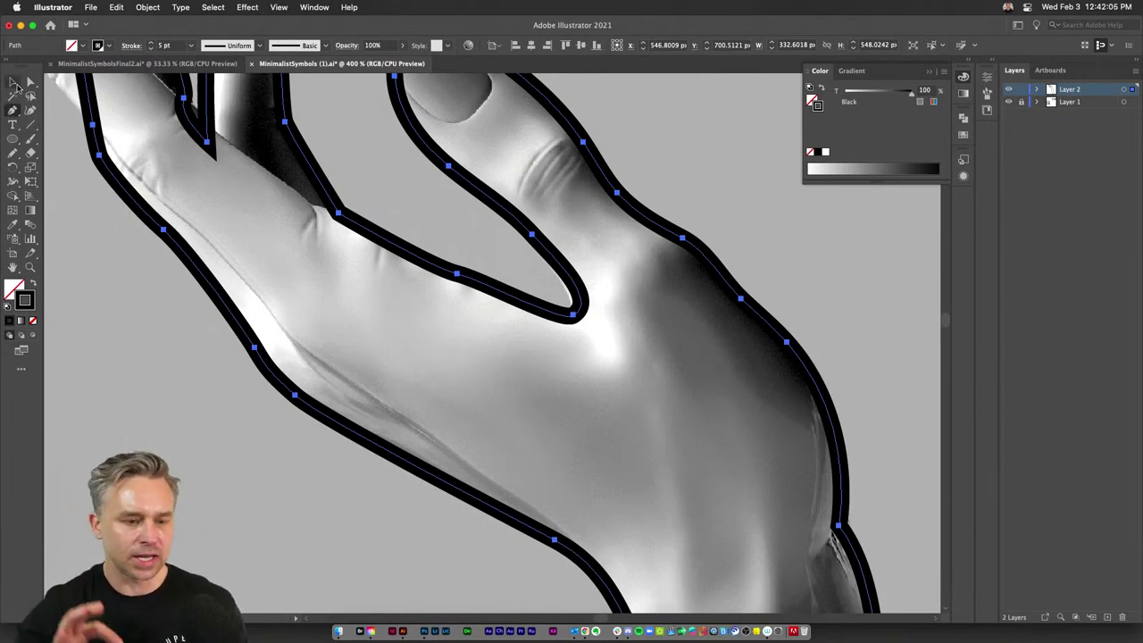
- Sharpen the corner in the thumb's crook with the Direct Selection tool by shortening and redirecting the closing anchor's handles
{"action": "left_click", "coordinate": [13, 81]}
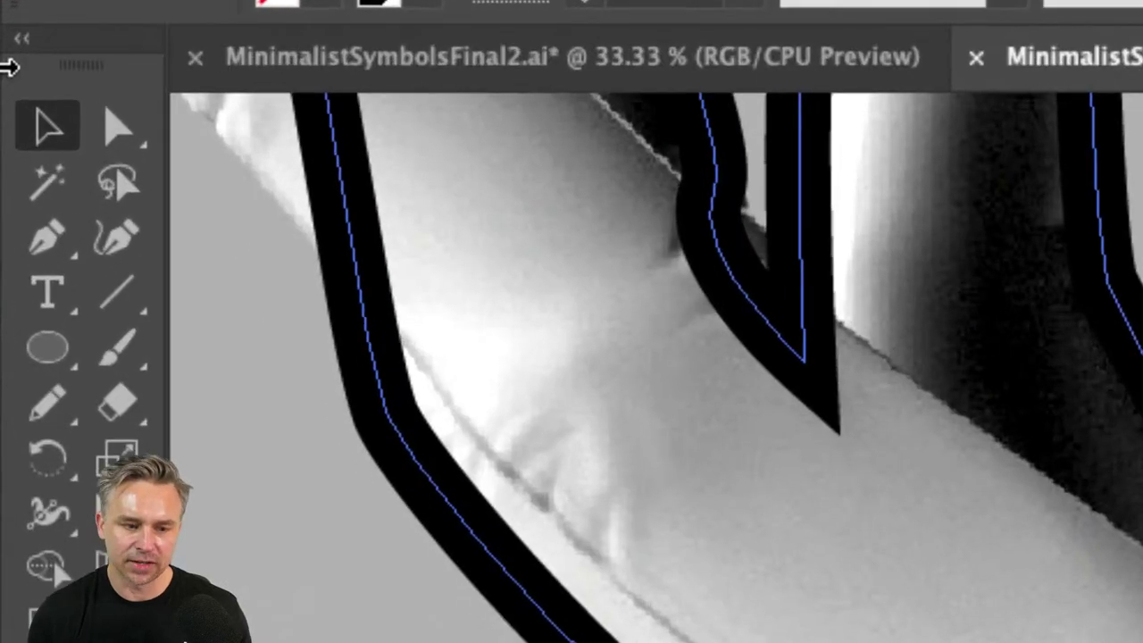
{"action": "left_click", "coordinate": [118, 132]}
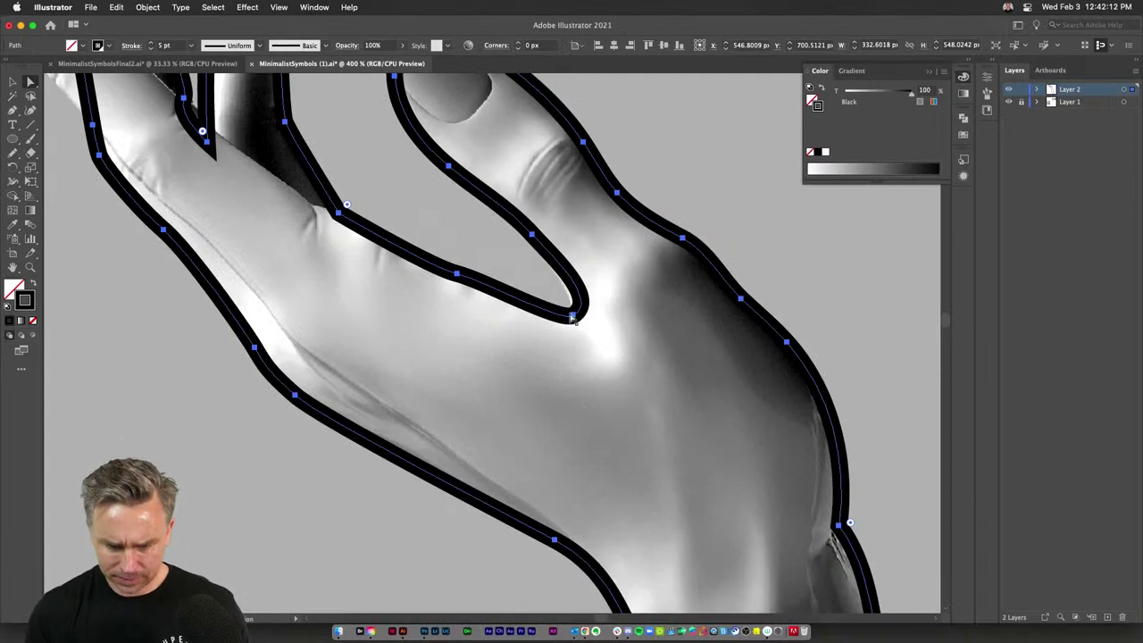
{"action": "left_click", "coordinate": [572, 318]}
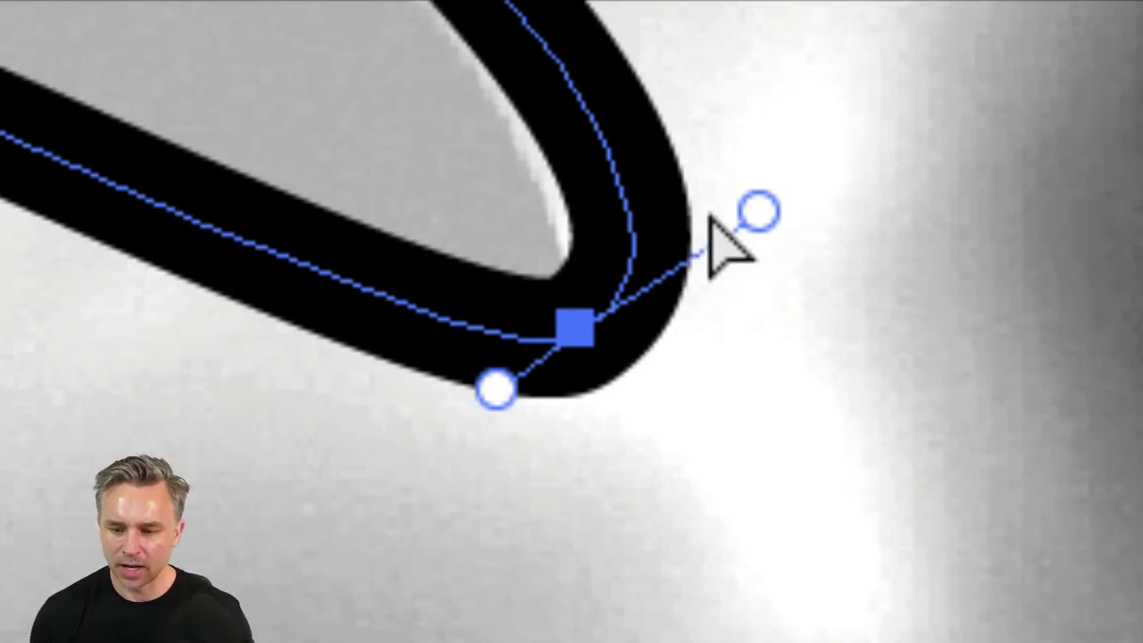
{"action": "mouse_move", "coordinate": [755, 212]}
{"action": "left_mouse_down"}
{"action": "mouse_move", "coordinate": [654, 241]}
{"action": "mouse_move", "coordinate": [623, 287]}
{"action": "left_mouse_up"}
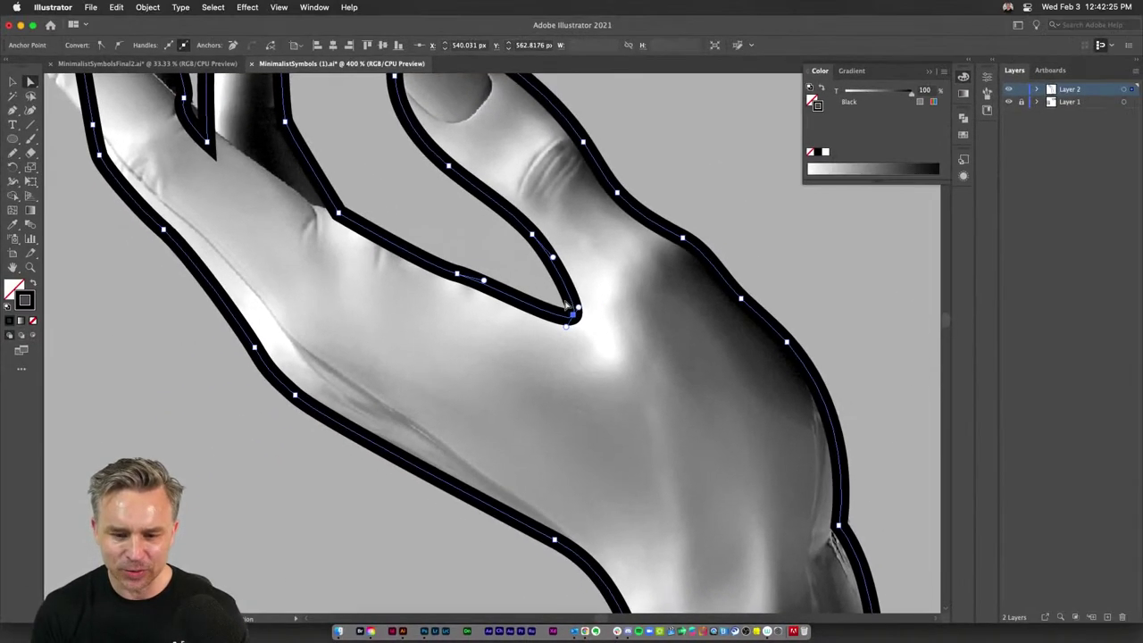
{"action": "left_click_drag", "start_coordinate": [579, 308], "coordinate": [554, 311]}
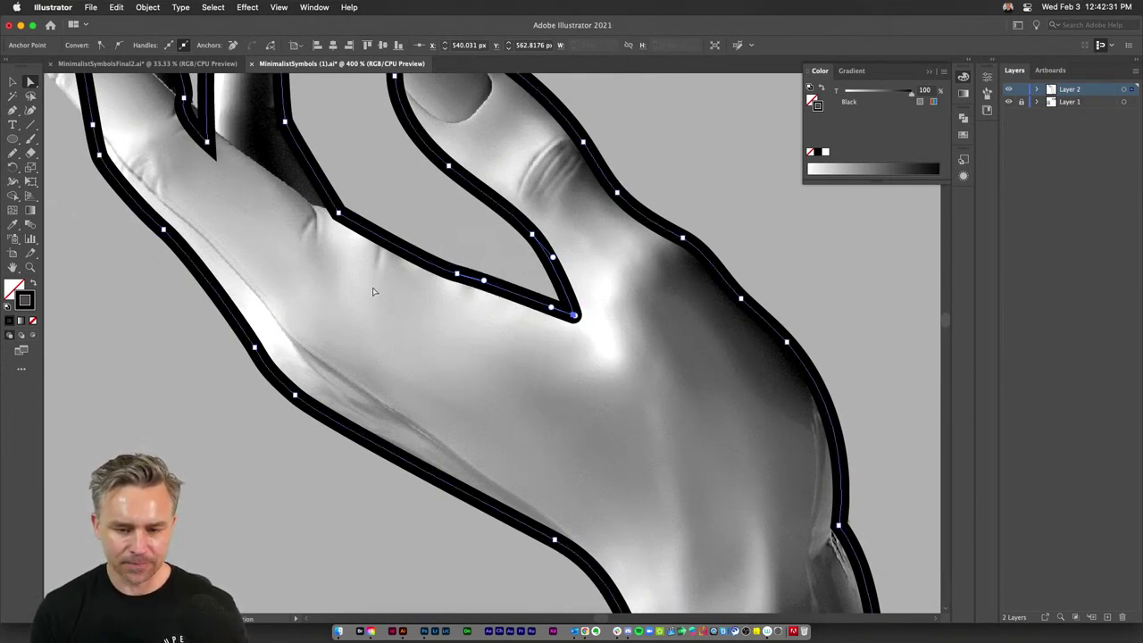
- Switch to the Selection tool, then unlock Layer 1 and make it the active layer
{"action": "key", "text": "super+minus"}
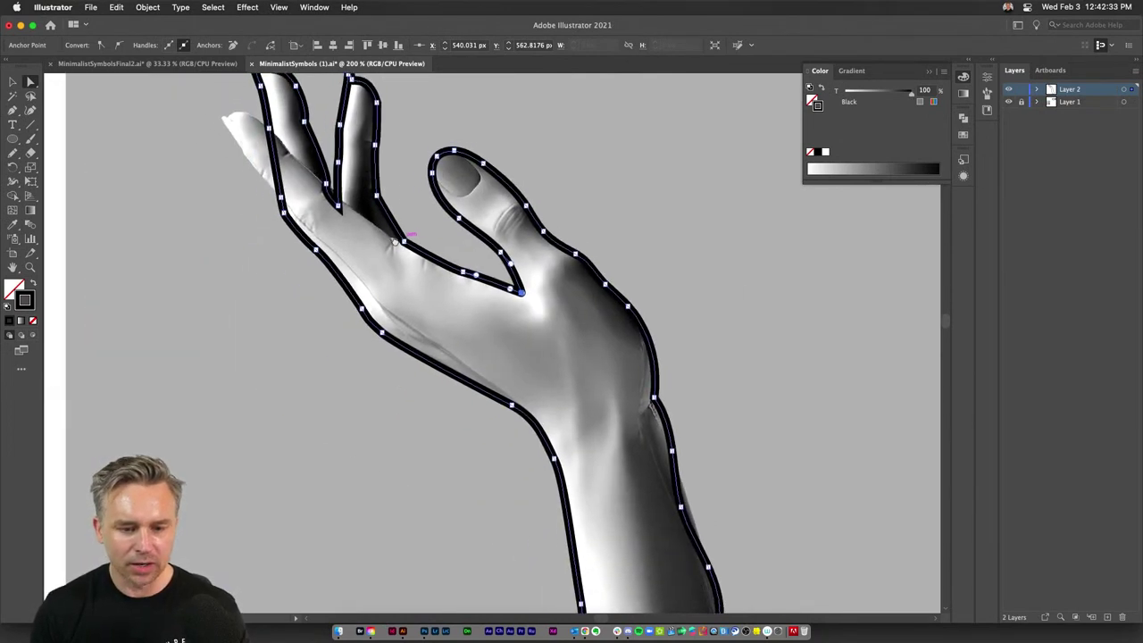
{"action": "left_click", "coordinate": [13, 82]}
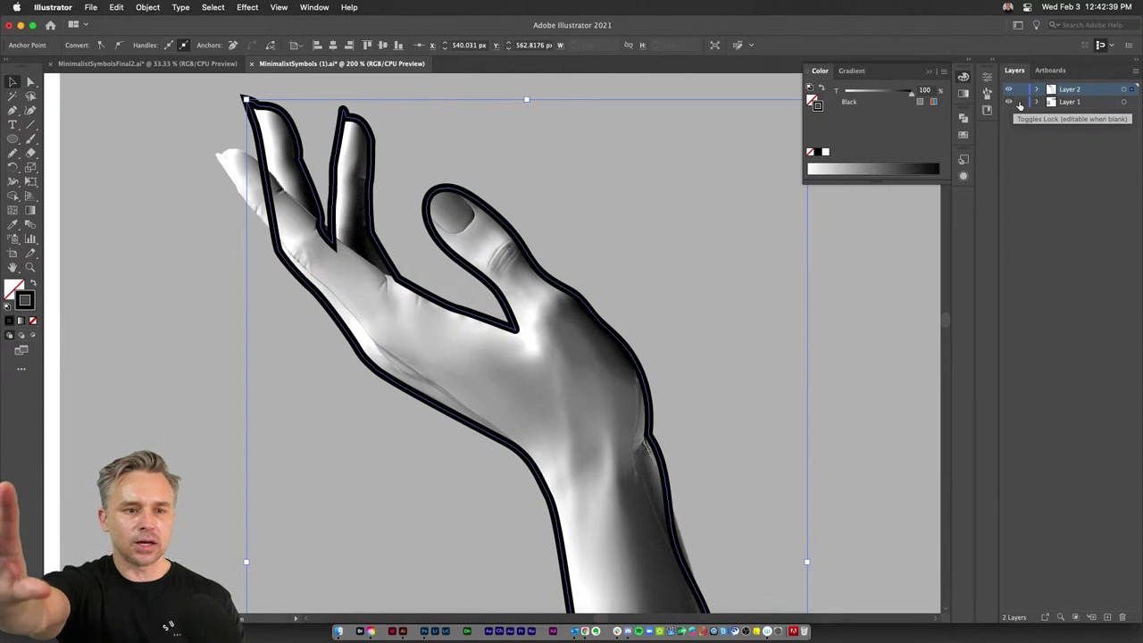
{"action": "left_click", "coordinate": [1105, 101]}
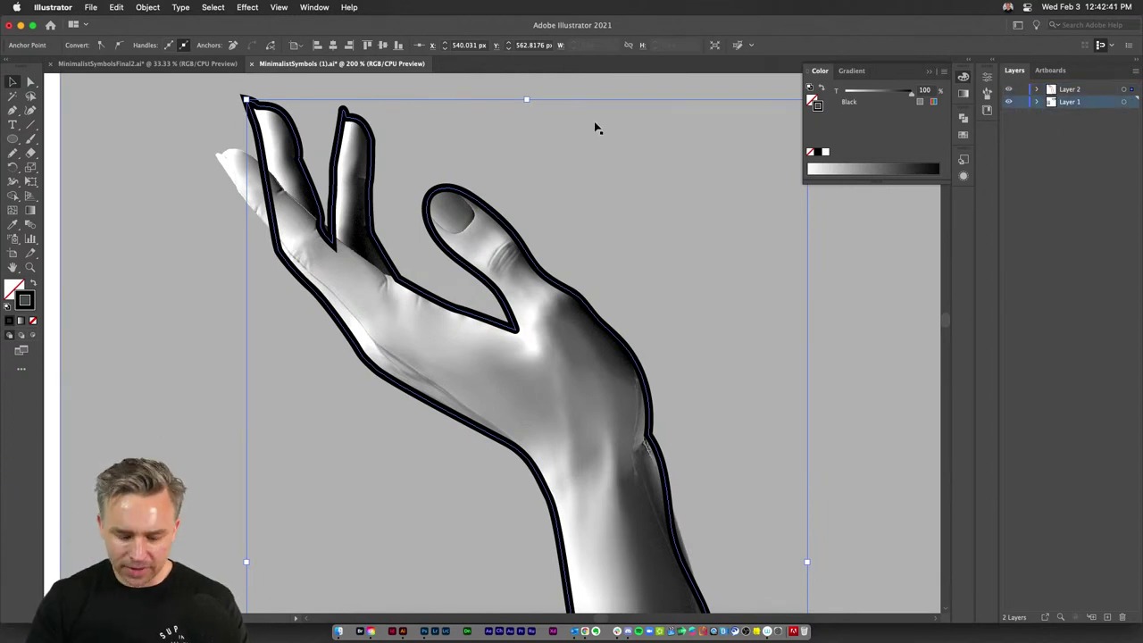
- Reduce the hand photo's opacity to 53%, then lock Layer 1 again and make Layer 2 the active layer
{"action": "key", "text": "super+1"}
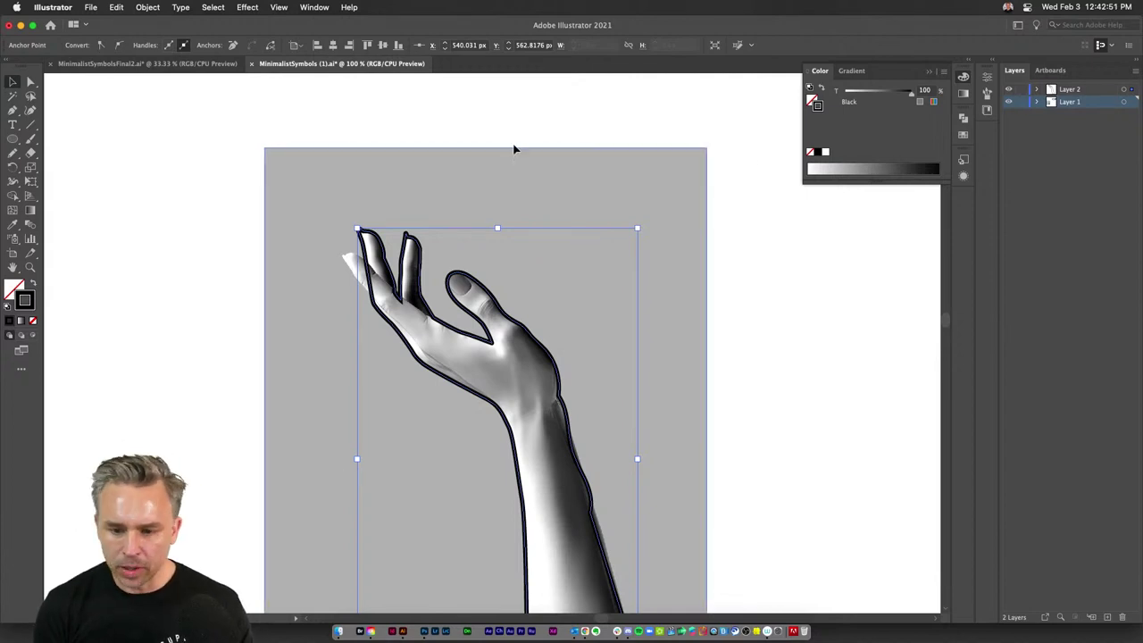
{"action": "left_click", "coordinate": [526, 173]}
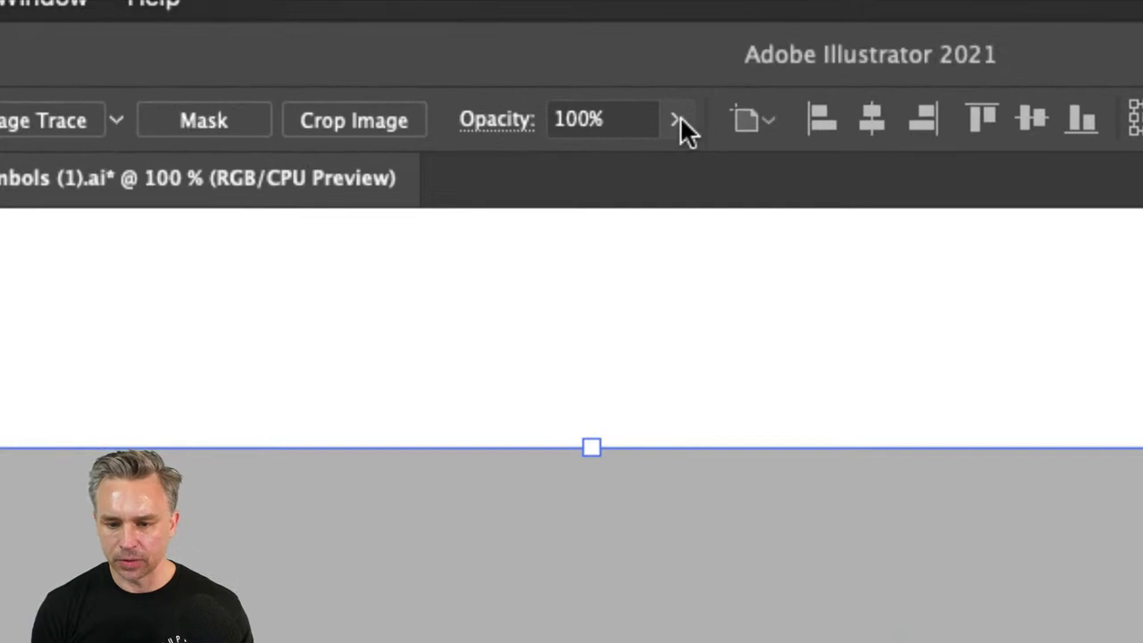
{"action": "left_click", "coordinate": [676, 120]}
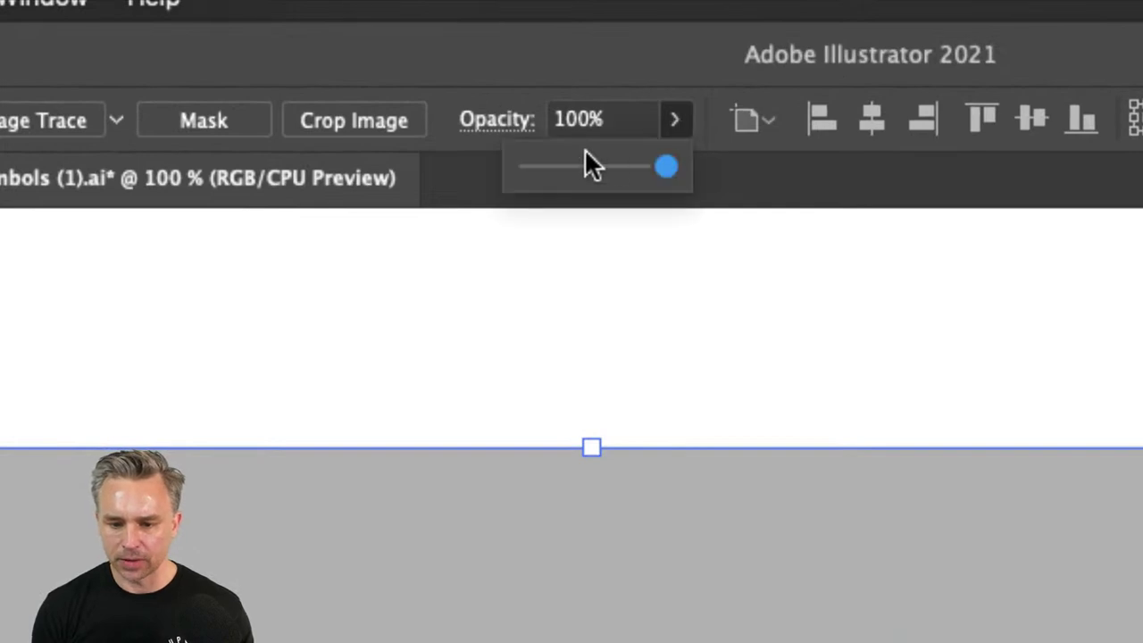
{"action": "left_click", "coordinate": [599, 166]}
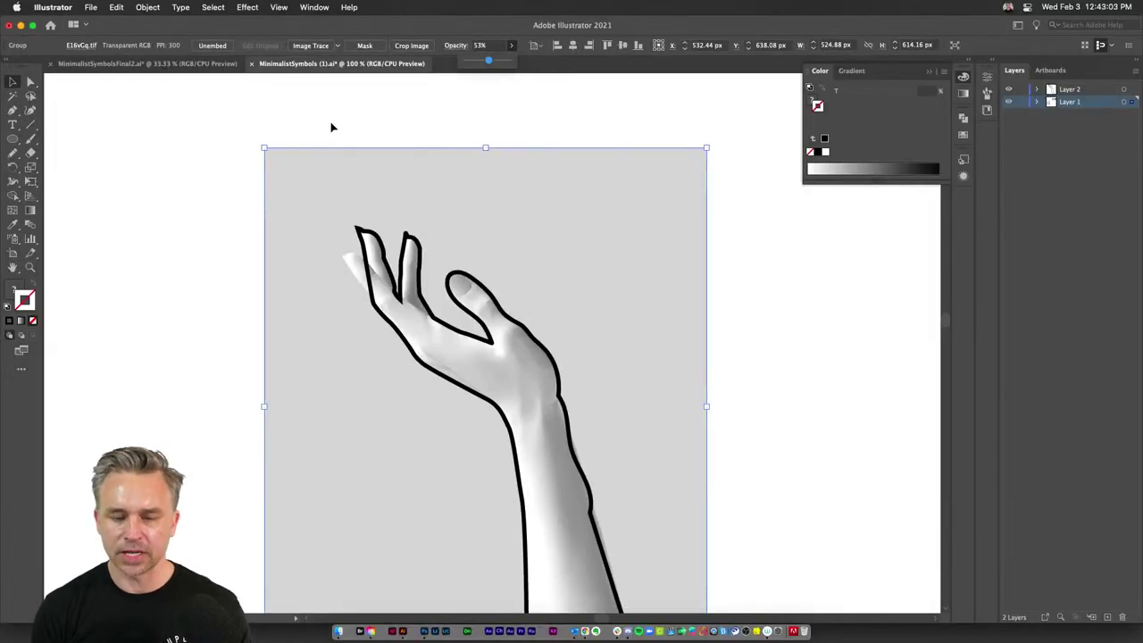
{"action": "left_click", "coordinate": [330, 128]}
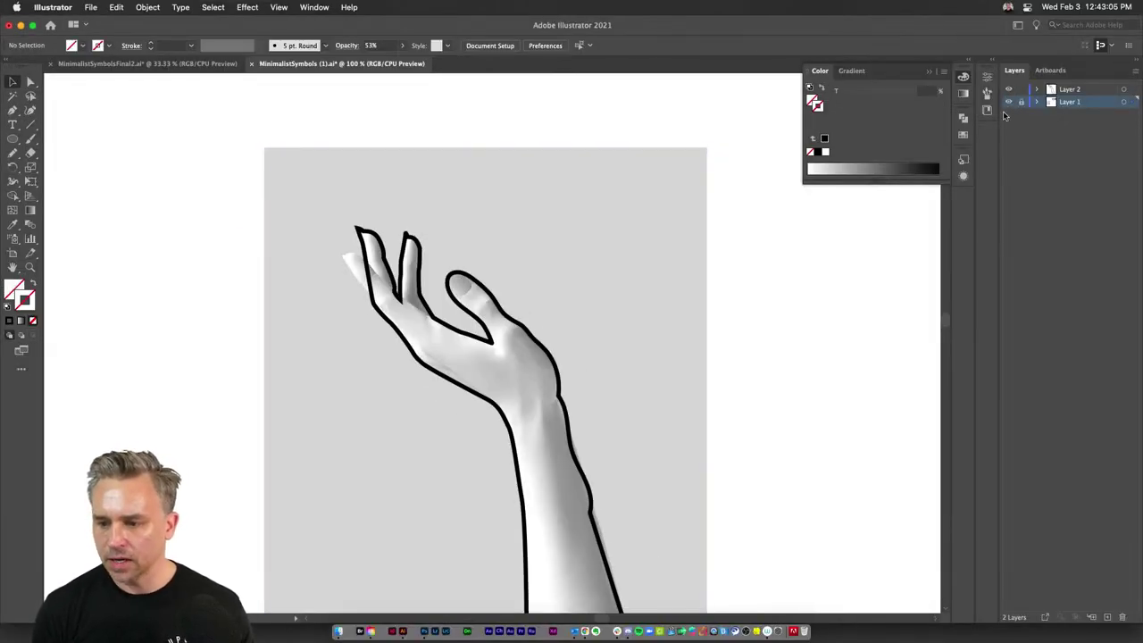
{"action": "left_click", "coordinate": [1098, 91]}
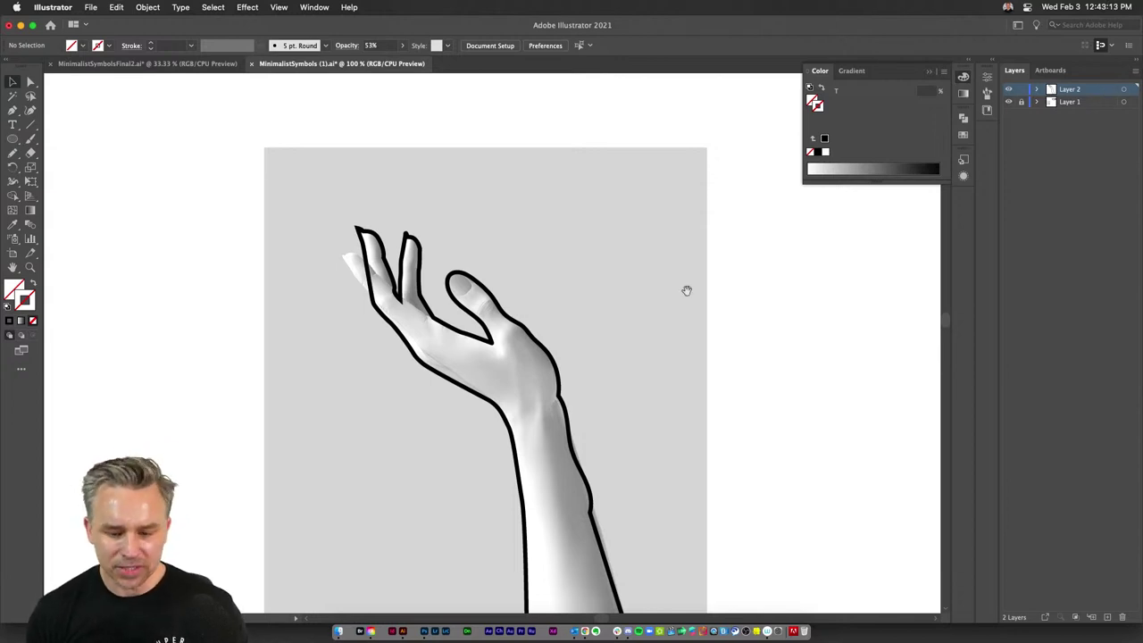
- Delete the extra anchor point just above the kink on the outline's thumb-side forearm edge
{"action": "mouse_move", "coordinate": [534, 306]}
{"action": "left_mouse_down"}
{"action": "mouse_move", "coordinate": [541, 242]}
{"action": "mouse_move", "coordinate": [523, 153]}
{"action": "mouse_move", "coordinate": [515, 158]}
{"action": "left_mouse_up"}
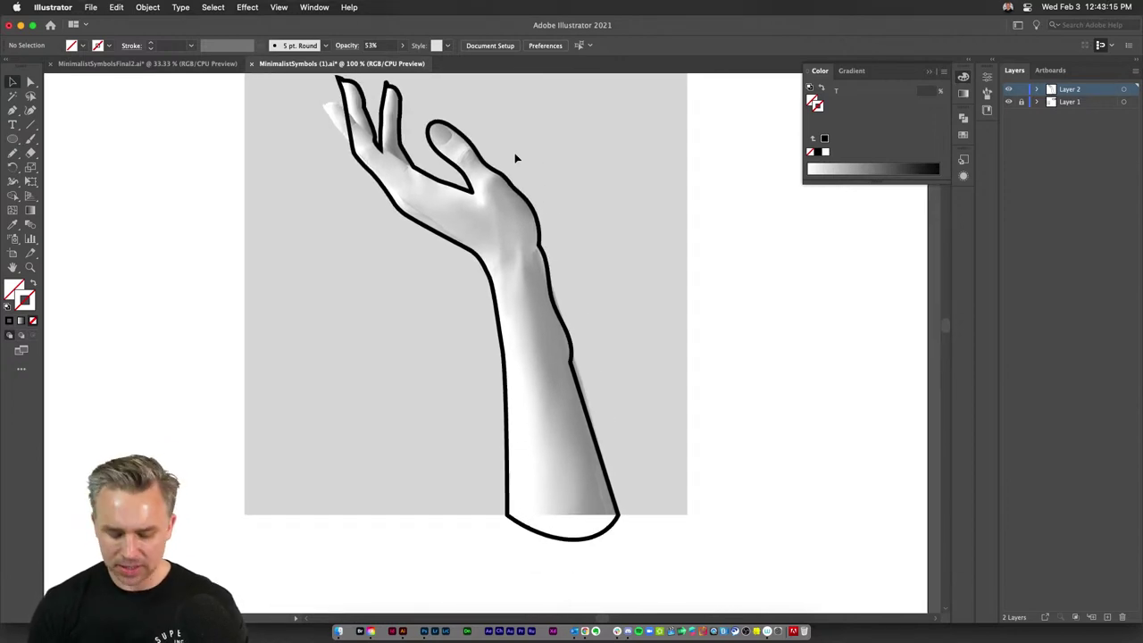
{"action": "key", "text": "super+equal"}
{"action": "key", "text": "super+equal"}
{"action": "key", "text": "super+equal"}
{"action": "key", "text": "p"}
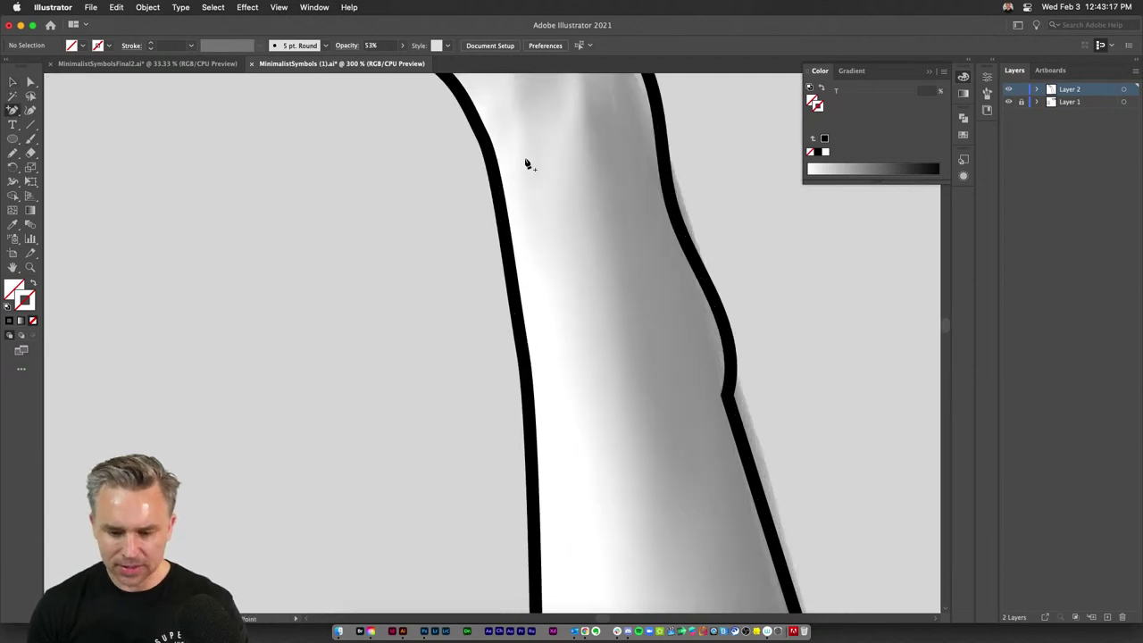
{"action": "mouse_move", "coordinate": [531, 214]}
{"action": "left_mouse_down"}
{"action": "mouse_move", "coordinate": [296, 197]}
{"action": "mouse_move", "coordinate": [421, 188]}
{"action": "left_mouse_up"}
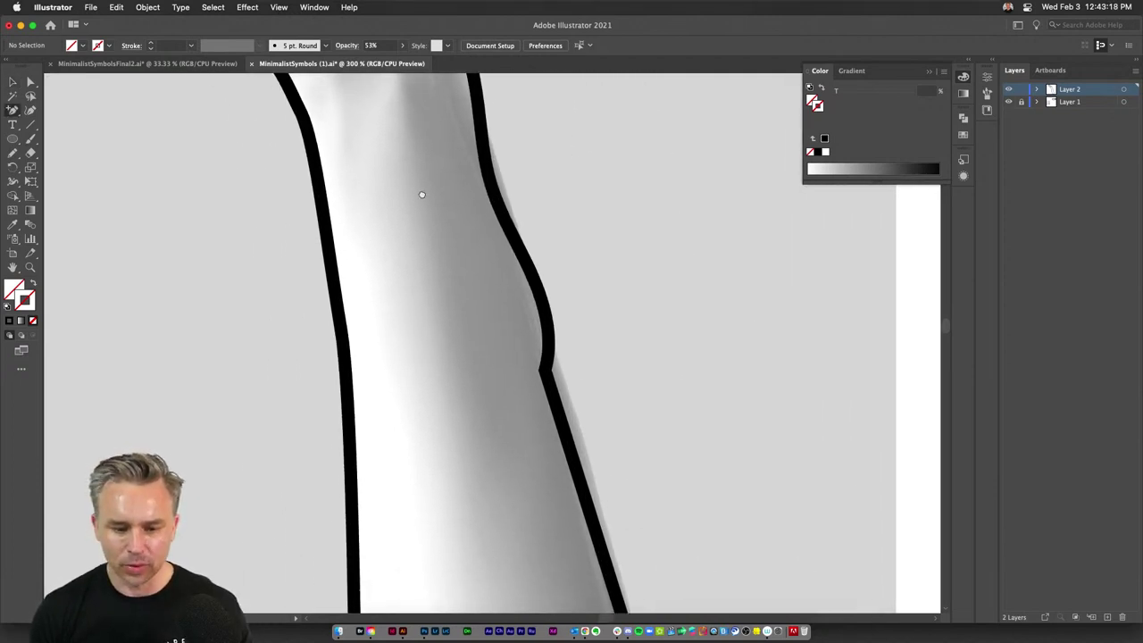
{"action": "key", "text": "a"}
{"action": "left_click", "coordinate": [508, 224]}
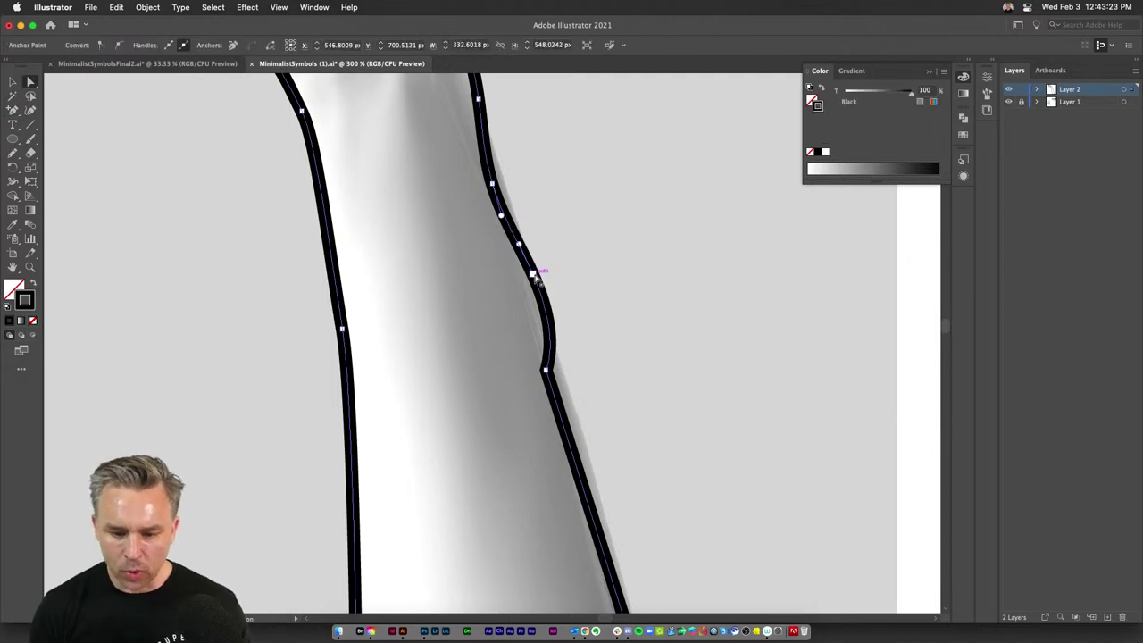
{"action": "key", "text": "p"}
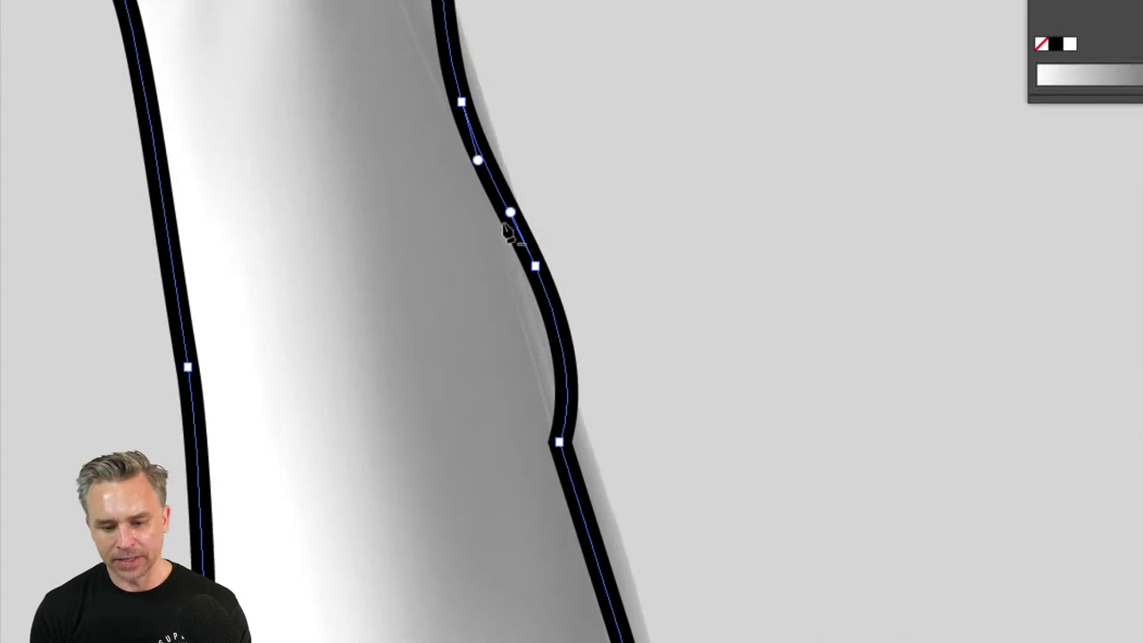
{"action": "left_click", "coordinate": [534, 266]}
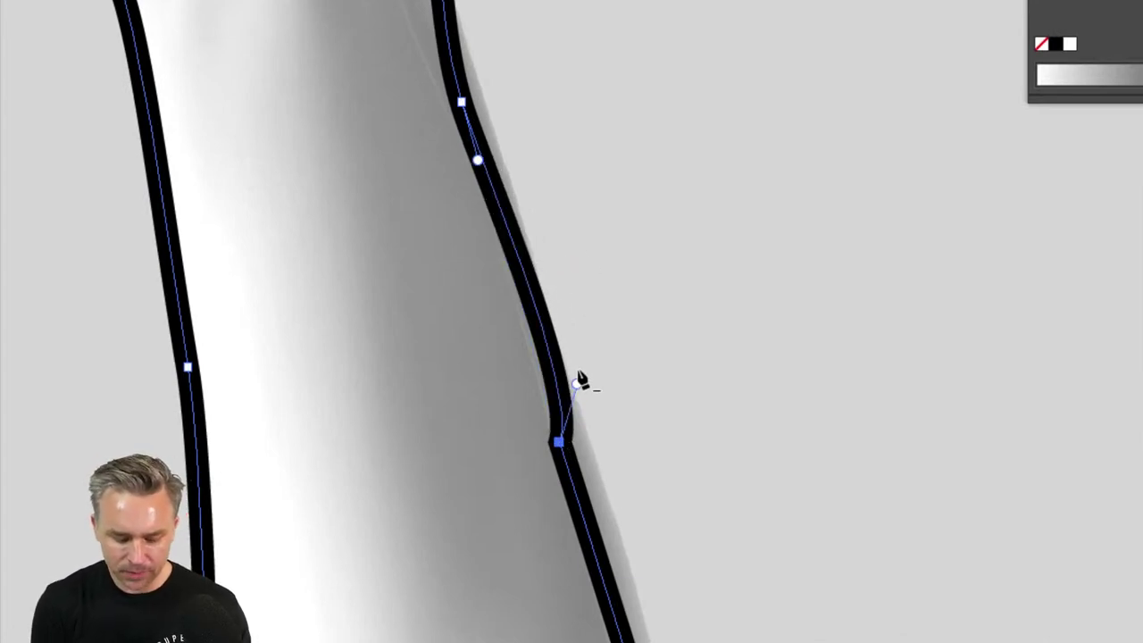
- Smooth the kinked forearm anchor with the Anchor Point tool, aligning new handles along the arm's edge and nudging the anchor outward
{"action": "key", "text": "ctrl"}
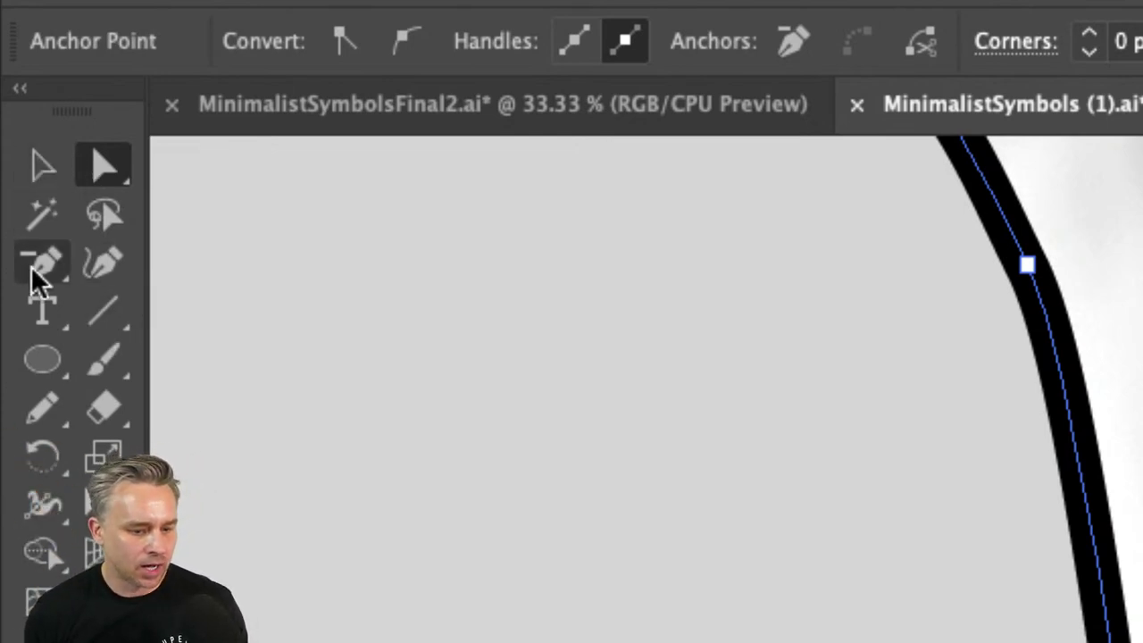
{"action": "left_click", "coordinate": [39, 268]}
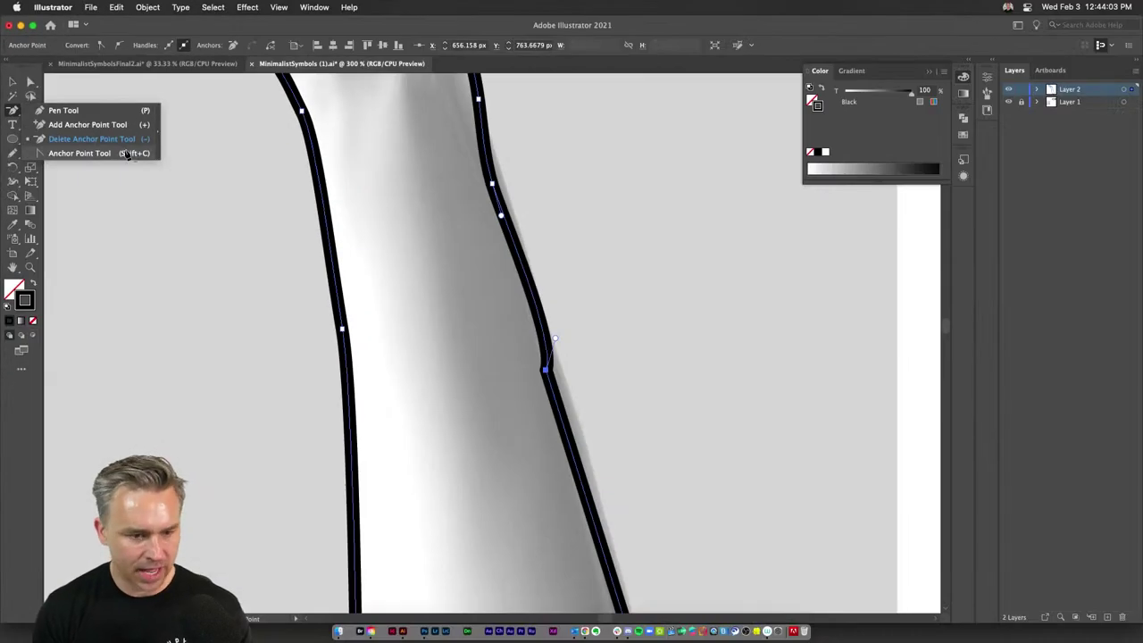
{"action": "left_click", "coordinate": [790, 528]}
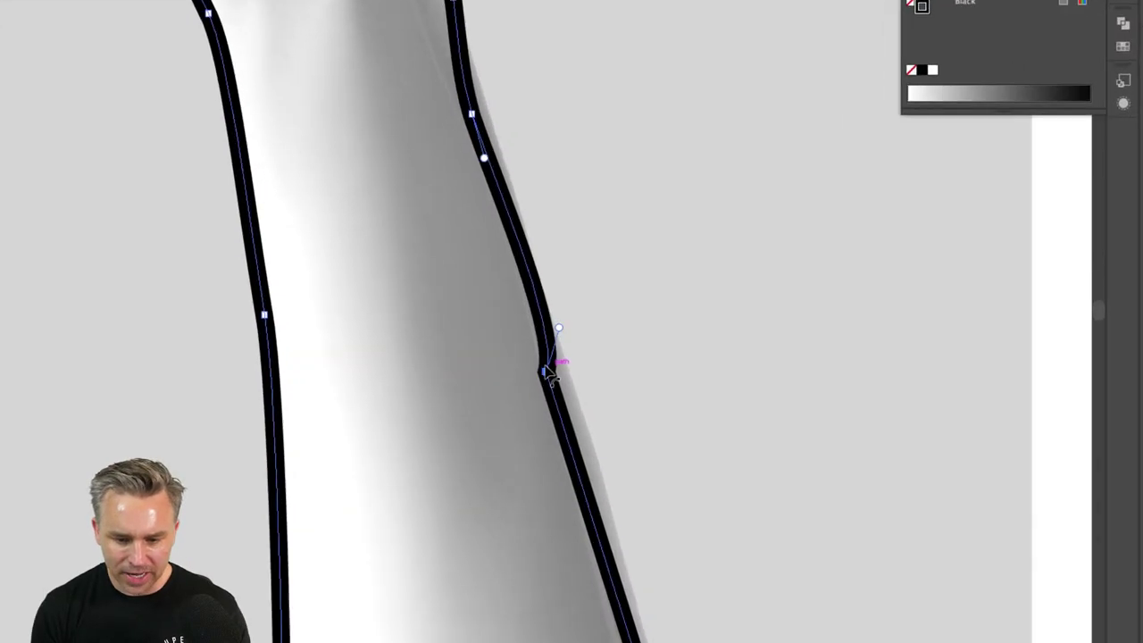
{"action": "left_click", "coordinate": [546, 374]}
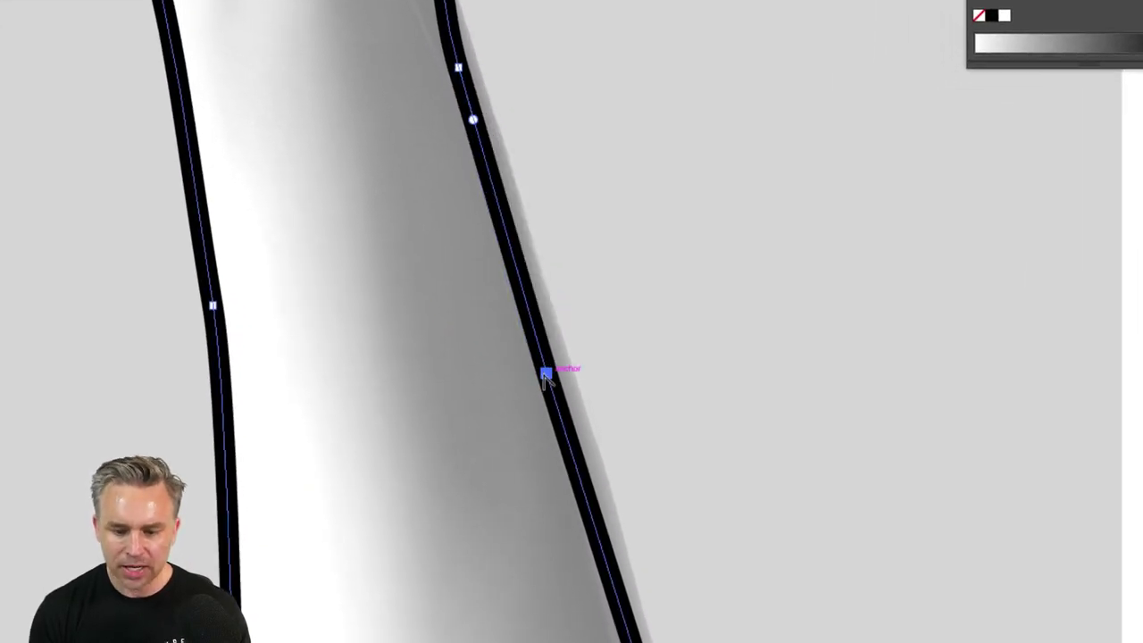
{"action": "left_click_drag", "start_coordinate": [547, 373], "coordinate": [605, 318]}
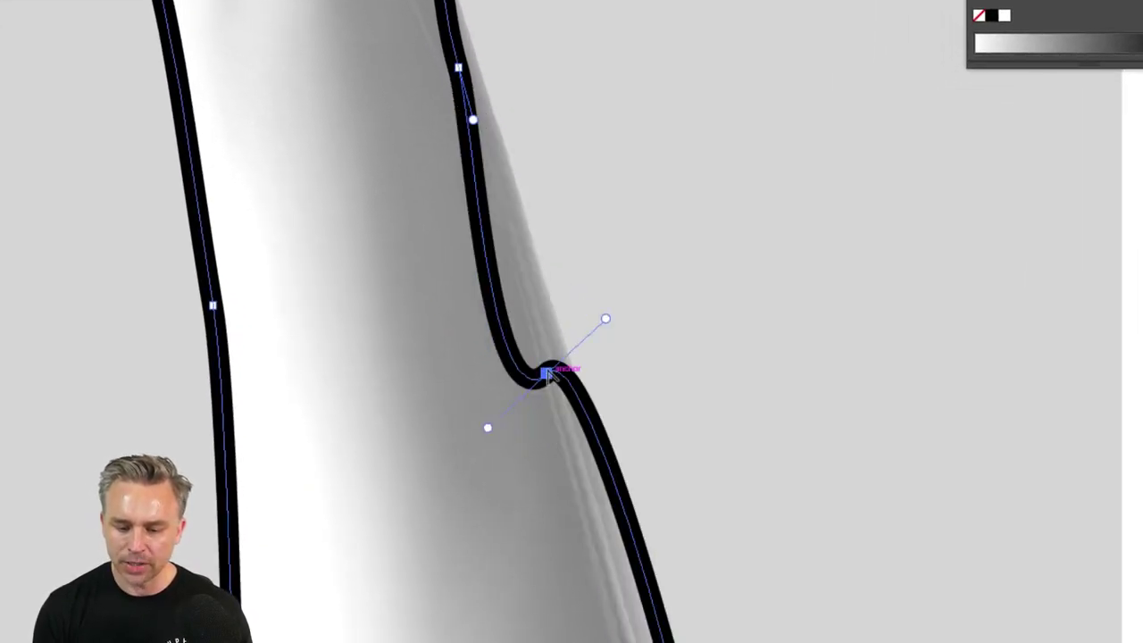
{"action": "left_click", "coordinate": [546, 373]}
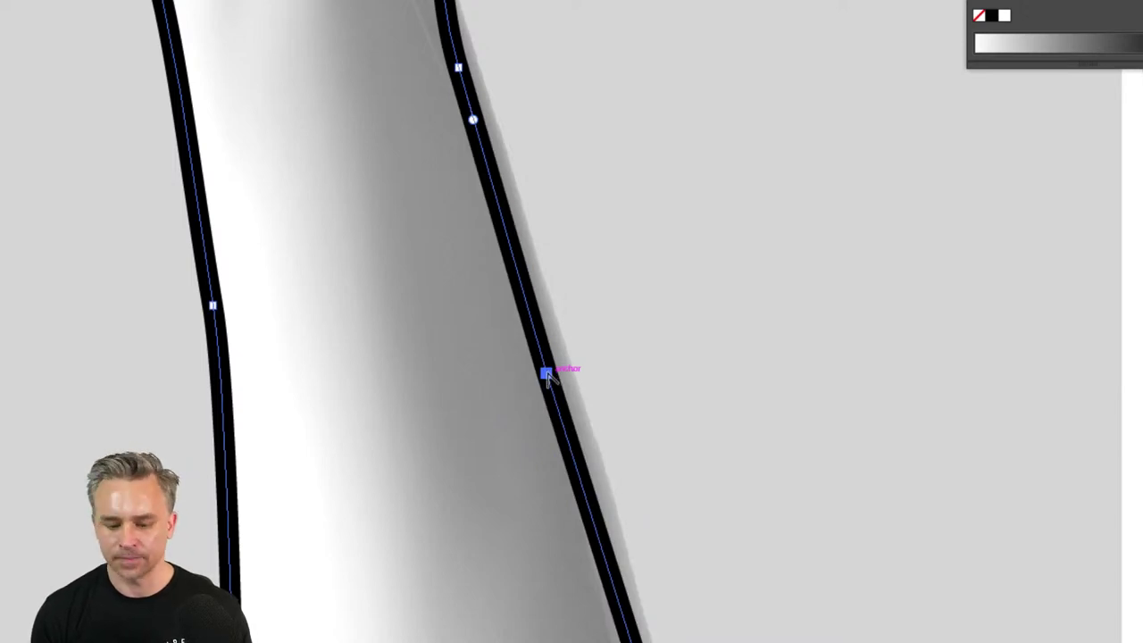
{"action": "left_click_drag", "start_coordinate": [547, 373], "coordinate": [579, 422]}
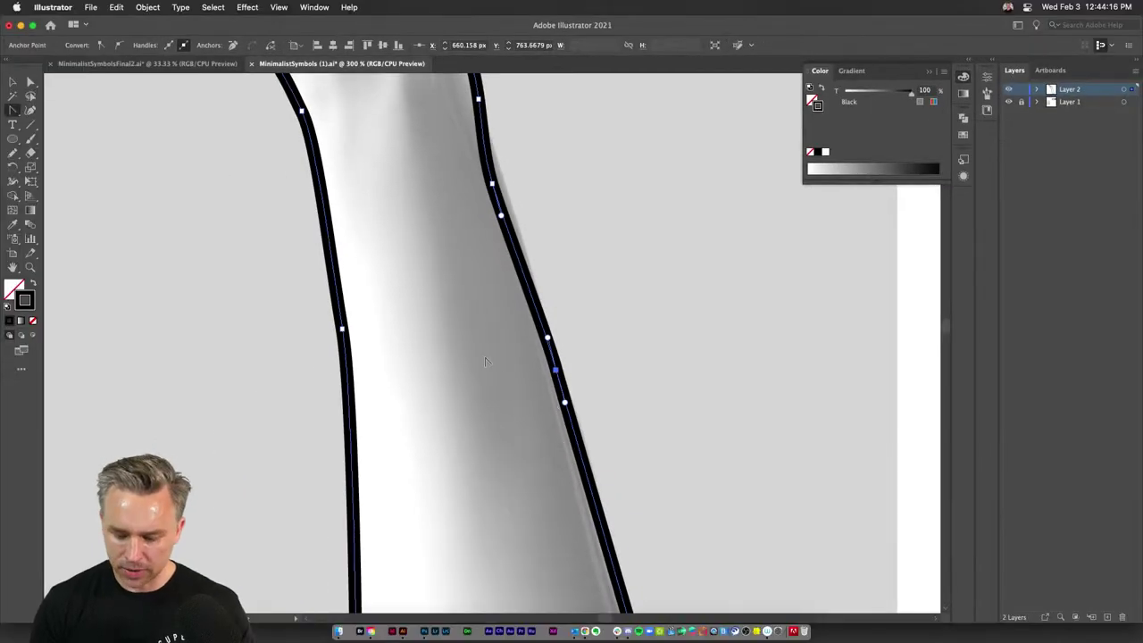
- Select the whole hand outline and reduce its stroke weight to 2 pt
{"action": "key", "text": "super+0"}
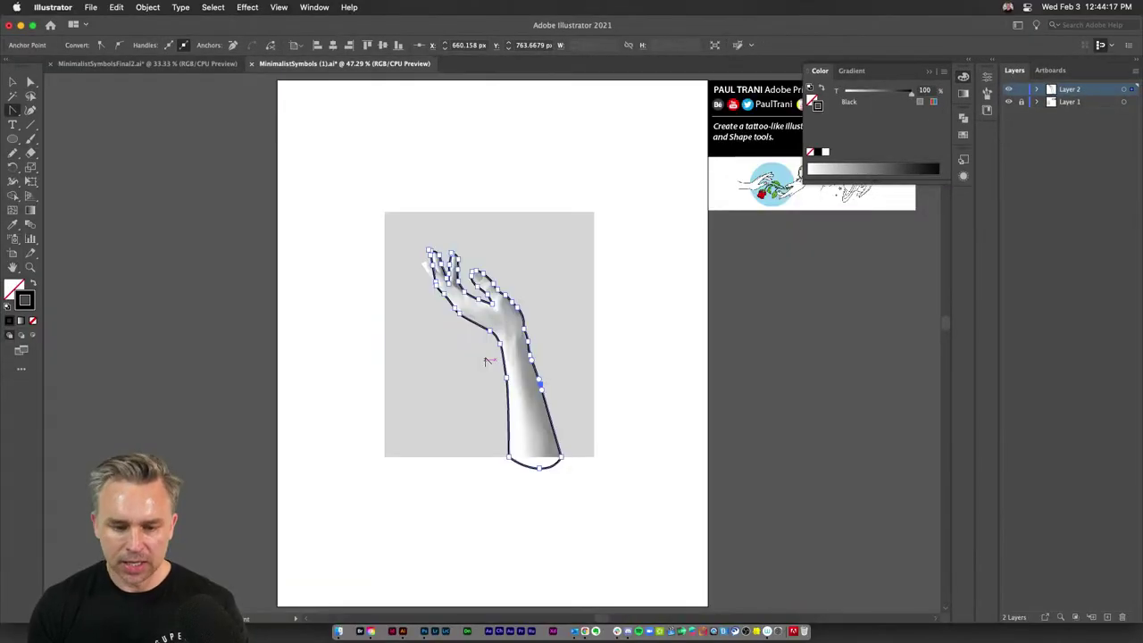
{"action": "key", "text": "super+1"}
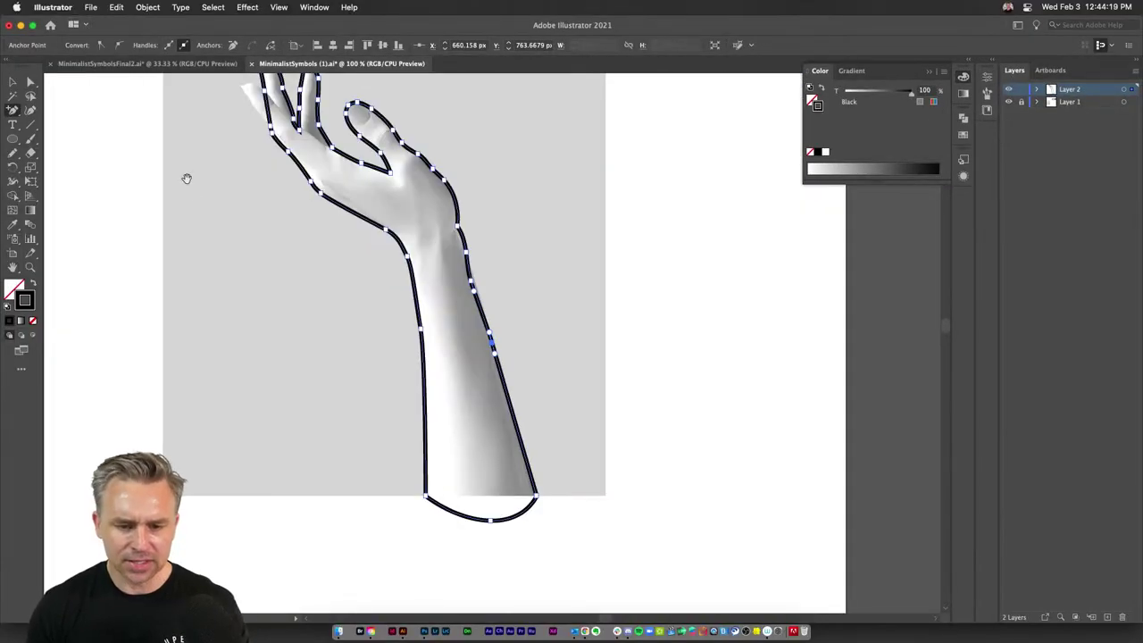
{"action": "left_click_drag", "start_coordinate": [187, 179], "coordinate": [314, 358]}
{"action": "key", "text": "super+equal"}
{"action": "key", "text": "super+equal"}
{"action": "key", "text": "super+equal"}
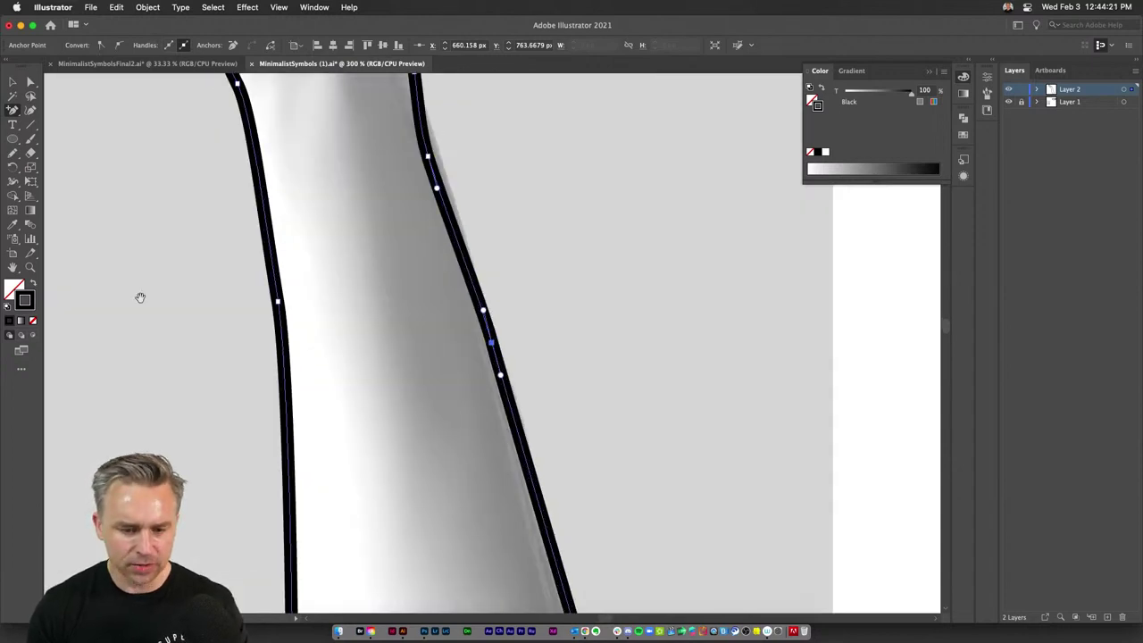
{"action": "left_click_drag", "start_coordinate": [148, 247], "coordinate": [364, 480]}
{"action": "left_click_drag", "start_coordinate": [183, 152], "coordinate": [397, 409]}
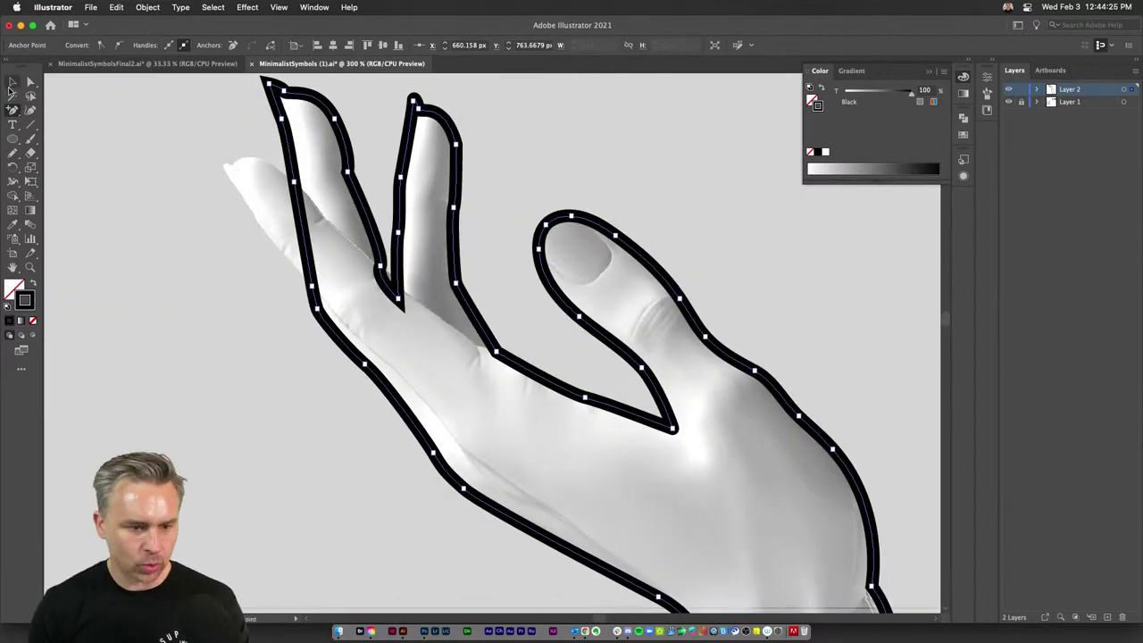
{"action": "left_click", "coordinate": [11, 82]}
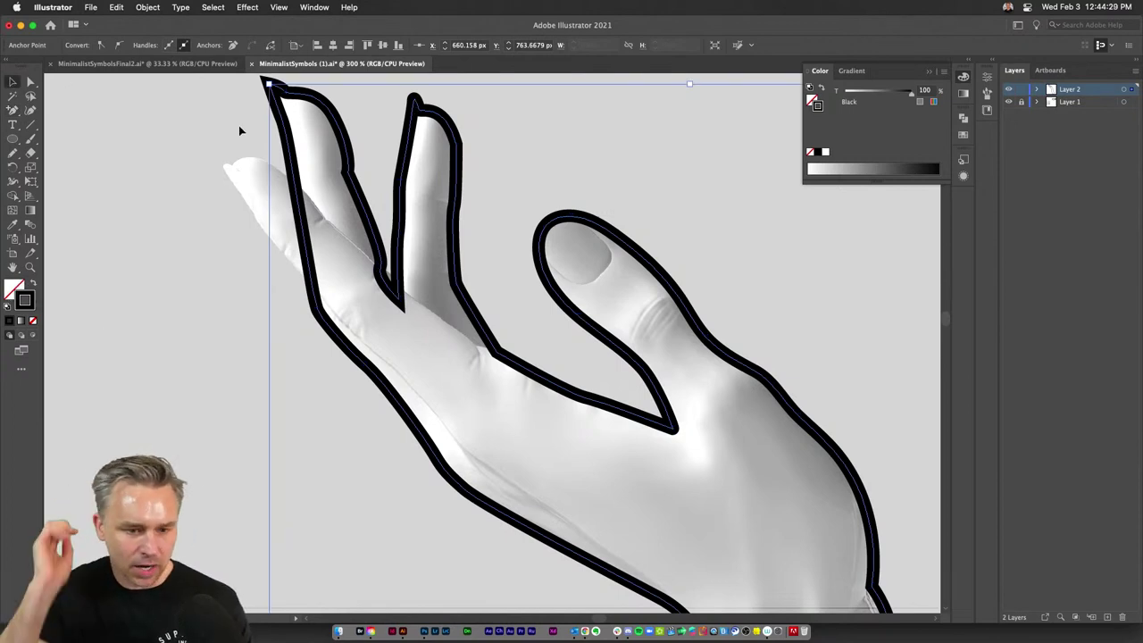
{"action": "left_click", "coordinate": [268, 134]}
{"action": "left_click", "coordinate": [152, 49]}
{"action": "left_click", "coordinate": [152, 49]}
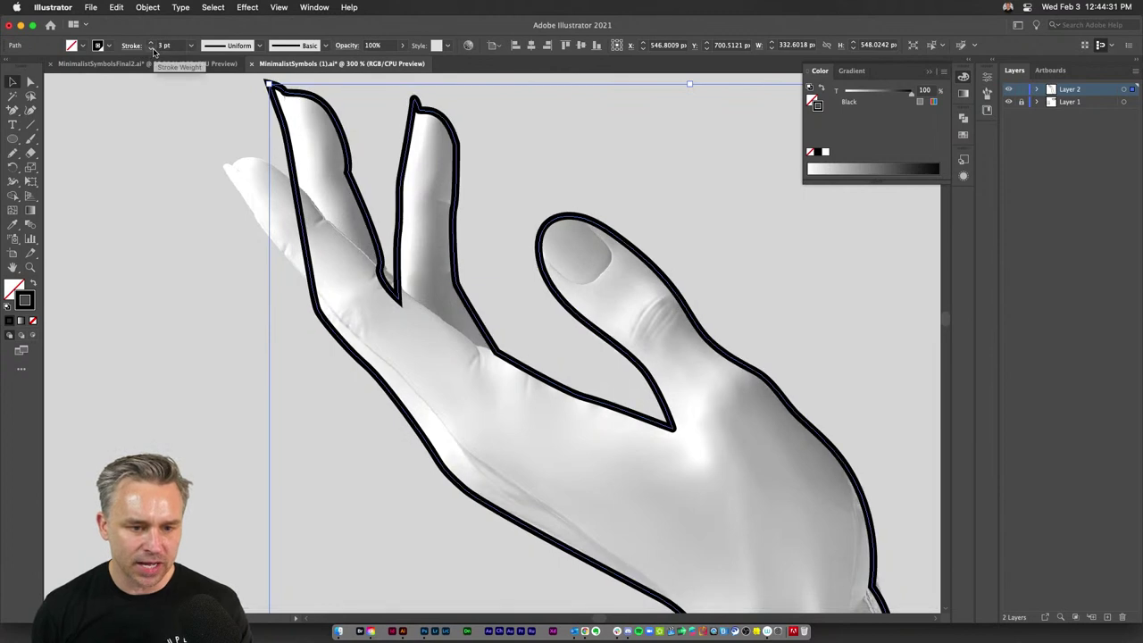
{"action": "left_click", "coordinate": [152, 50]}
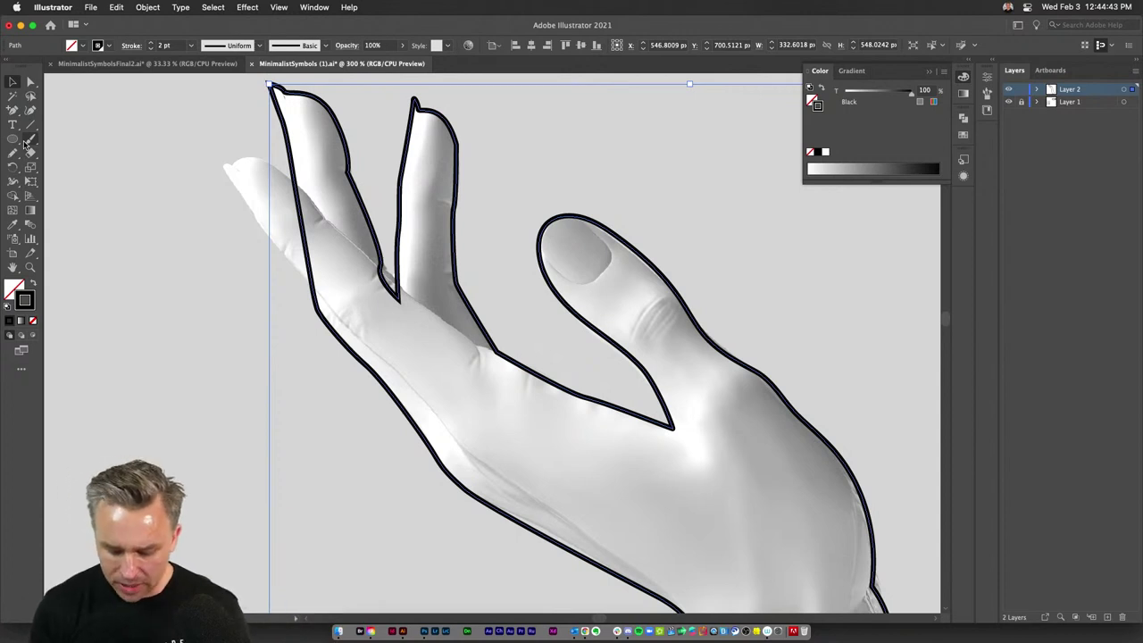
- Trace the uncovered lowest finger with the Pencil tool, from the palm around the fingertip and back to the finger's base
{"action": "key", "text": "n"}
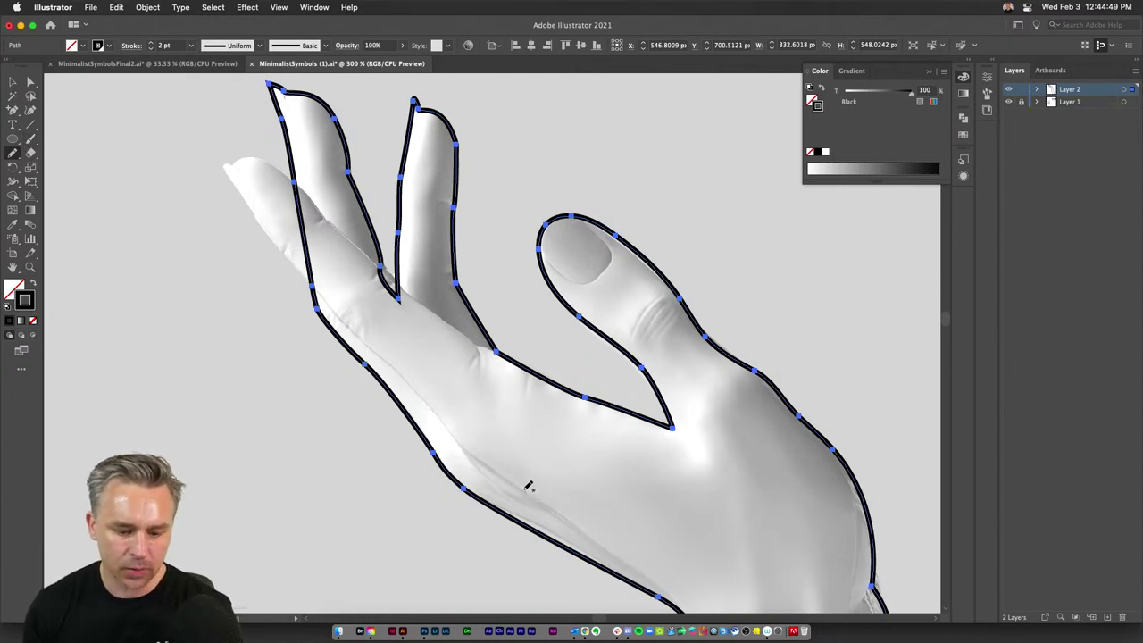
{"action": "mouse_move", "coordinate": [529, 486]}
{"action": "left_mouse_down"}
{"action": "mouse_move", "coordinate": [346, 332]}
{"action": "mouse_move", "coordinate": [250, 218]}
{"action": "mouse_move", "coordinate": [224, 164]}
{"action": "mouse_move", "coordinate": [246, 156]}
{"action": "mouse_move", "coordinate": [295, 177]}
{"action": "mouse_move", "coordinate": [415, 290]}
{"action": "left_mouse_up"}
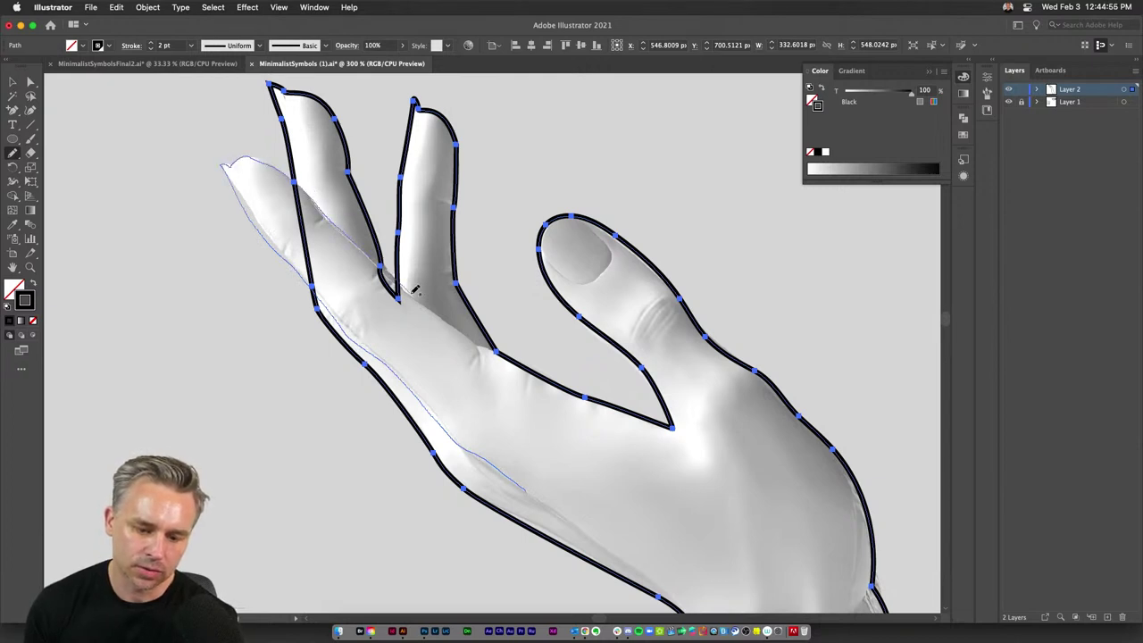
{"action": "left_click_drag", "start_coordinate": [456, 322], "coordinate": [557, 389]}
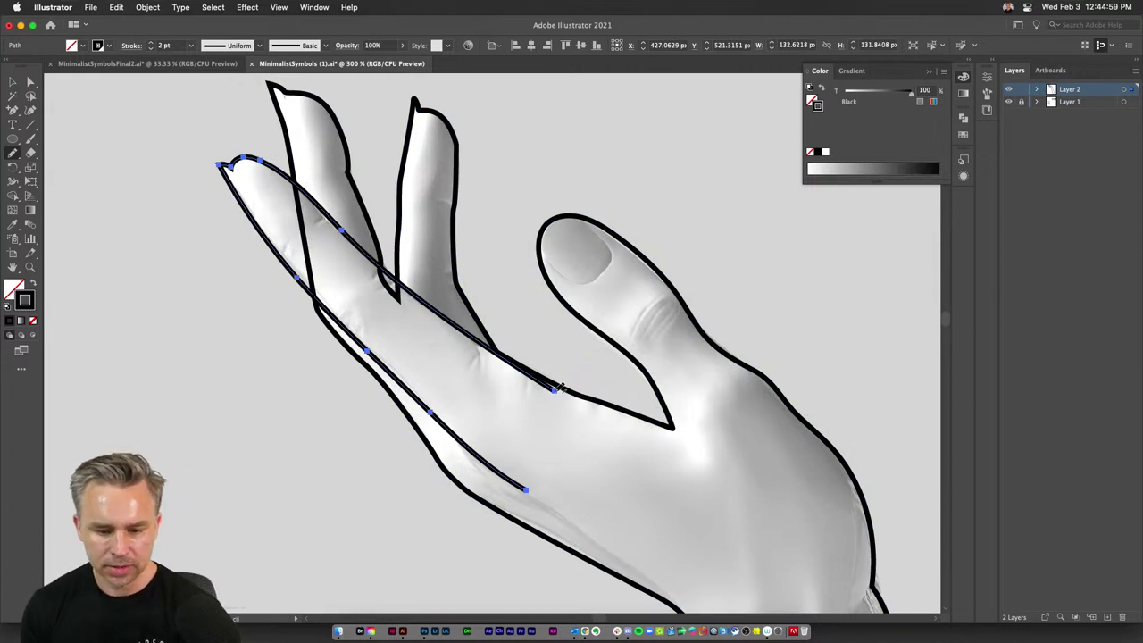
- Draw freehand fingernail lines on the thumb and on the tips of the two fingers farthest from it
{"action": "mouse_move", "coordinate": [552, 257]}
{"action": "left_mouse_down"}
{"action": "mouse_move", "coordinate": [607, 279]}
{"action": "mouse_move", "coordinate": [617, 260]}
{"action": "mouse_move", "coordinate": [602, 236]}
{"action": "left_mouse_up"}
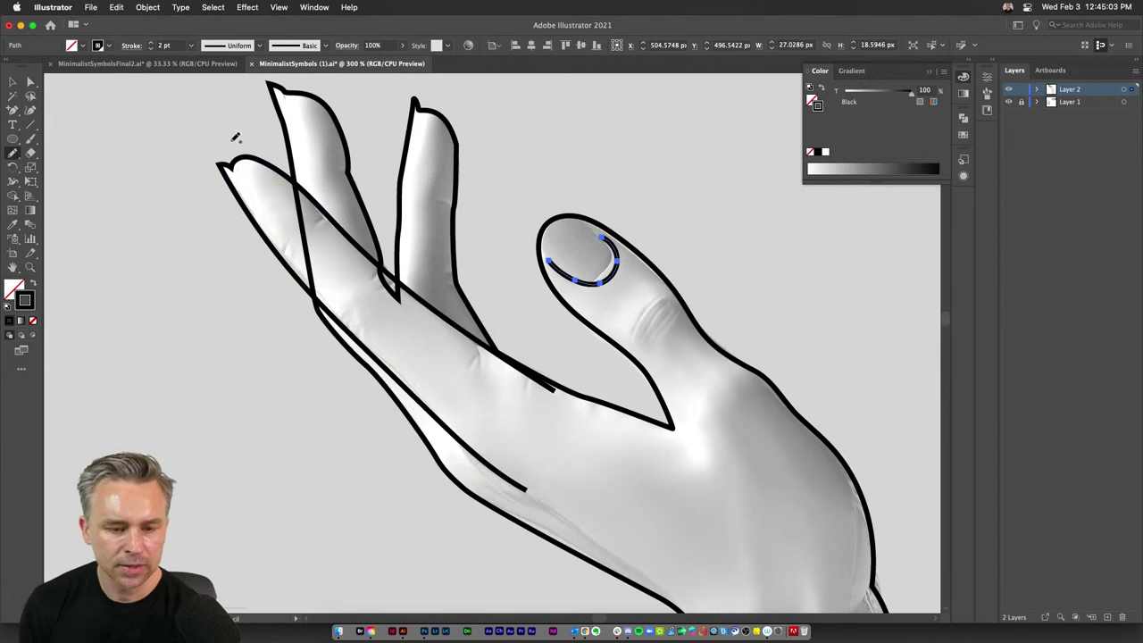
{"action": "left_click_drag", "start_coordinate": [284, 86], "coordinate": [294, 114]}
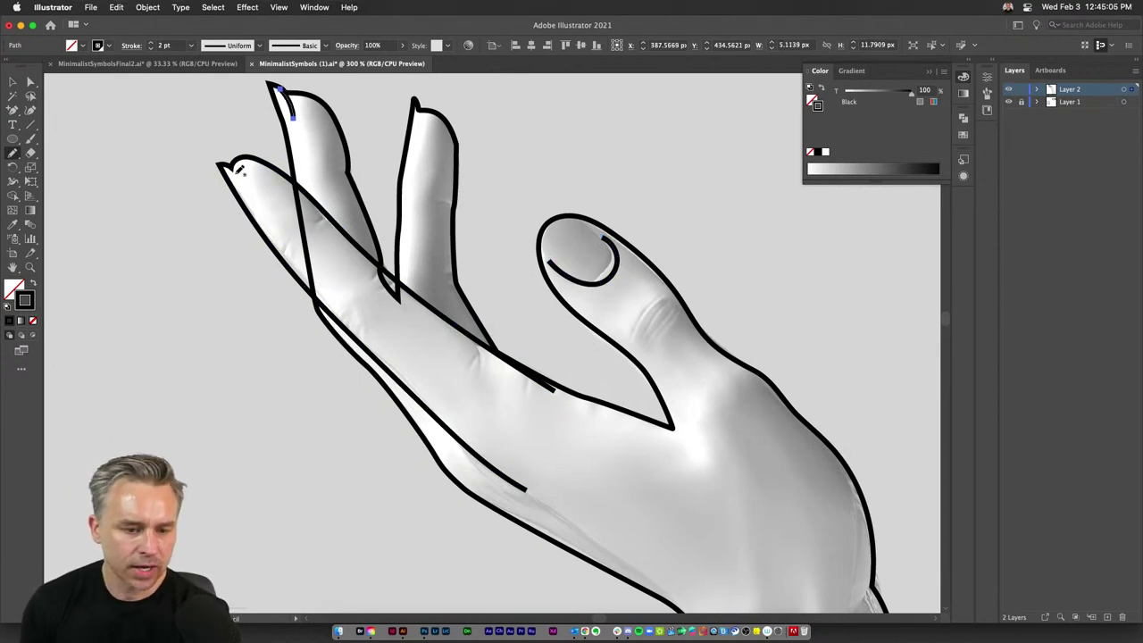
{"action": "left_click_drag", "start_coordinate": [234, 163], "coordinate": [254, 209]}
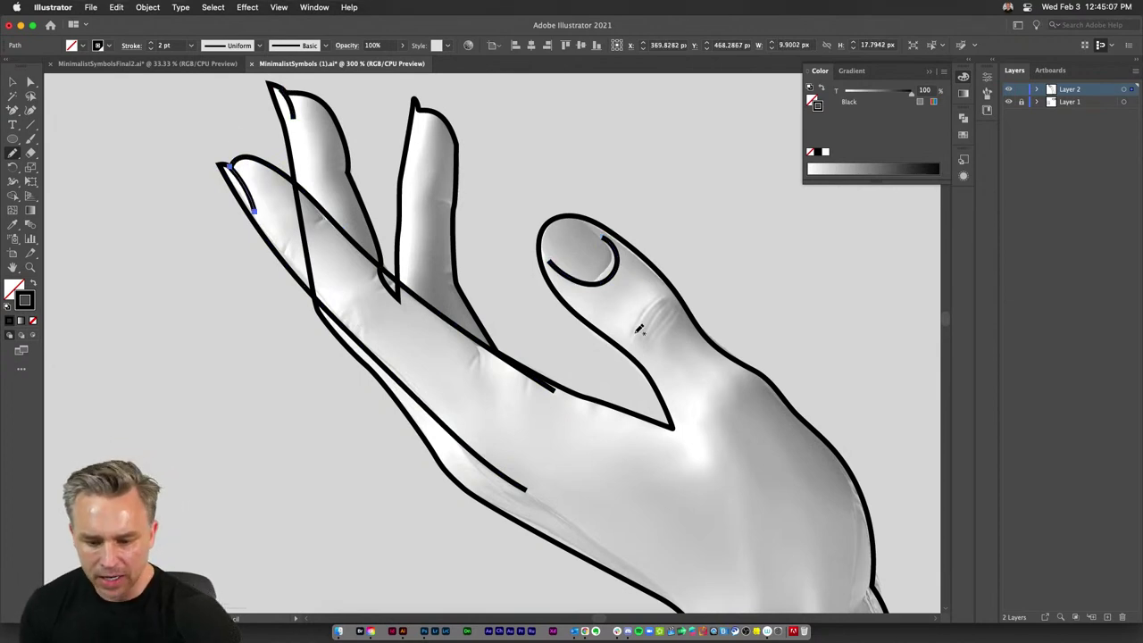
- Draw short crease lines at the thumb's knuckle and base, and a curved line where the thumb-side edge meets the wrist
{"action": "left_click_drag", "start_coordinate": [634, 332], "coordinate": [655, 308]}
{"action": "left_click_drag", "start_coordinate": [748, 376], "coordinate": [717, 399]}
{"action": "scroll", "coordinate": [467, 288], "scroll_direction": "down", "scroll_amount": 5}
{"action": "scroll", "coordinate": [467, 288], "scroll_direction": "right", "scroll_amount": 4}
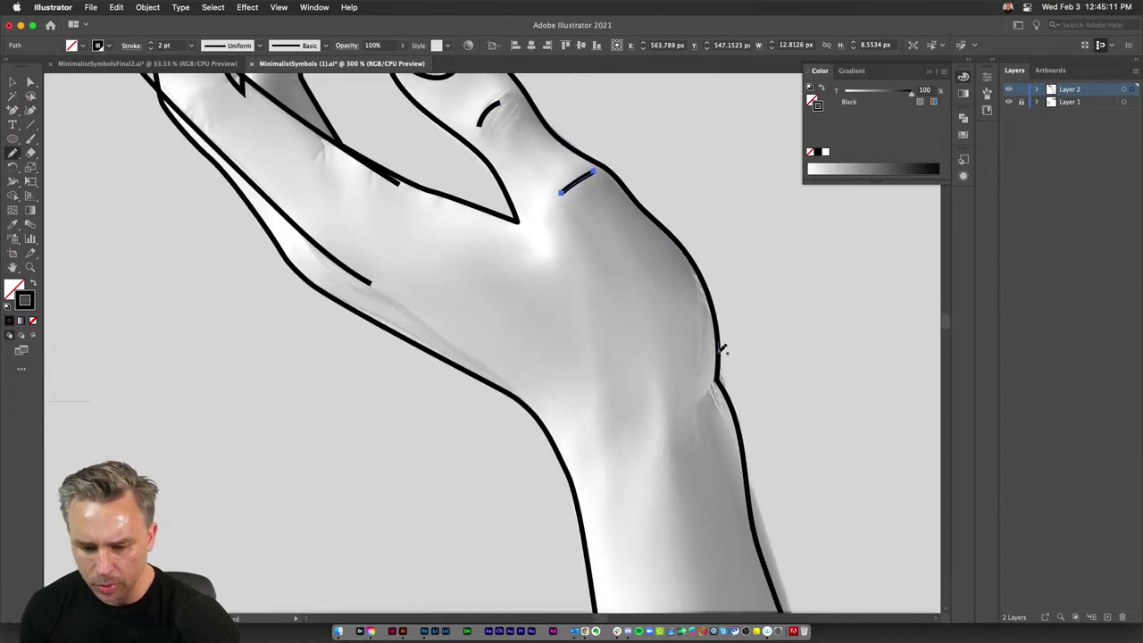
{"action": "left_click_drag", "start_coordinate": [720, 341], "coordinate": [694, 413]}
{"action": "scroll", "coordinate": [419, 366], "scroll_direction": "up", "scroll_amount": 4}
{"action": "scroll", "coordinate": [419, 365], "scroll_direction": "left", "scroll_amount": 4}
{"action": "scroll", "coordinate": [420, 366], "scroll_direction": "up", "scroll_amount": 2}
{"action": "scroll", "coordinate": [419, 366], "scroll_direction": "left", "scroll_amount": 1}
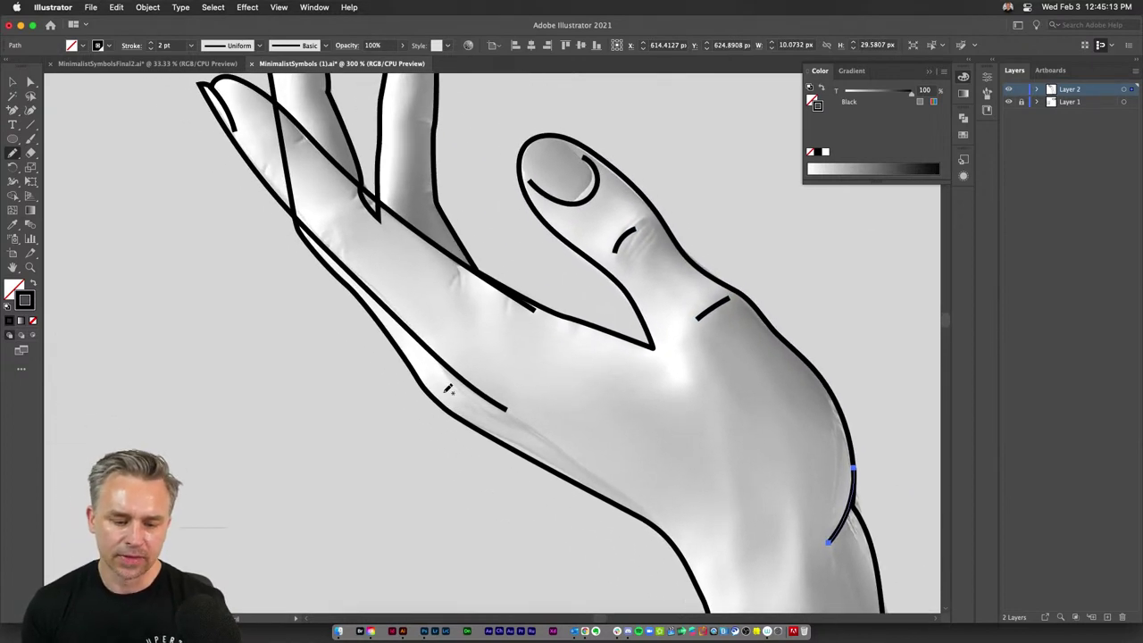
{"action": "key", "text": "super+minus"}
{"action": "key", "text": "super+minus"}
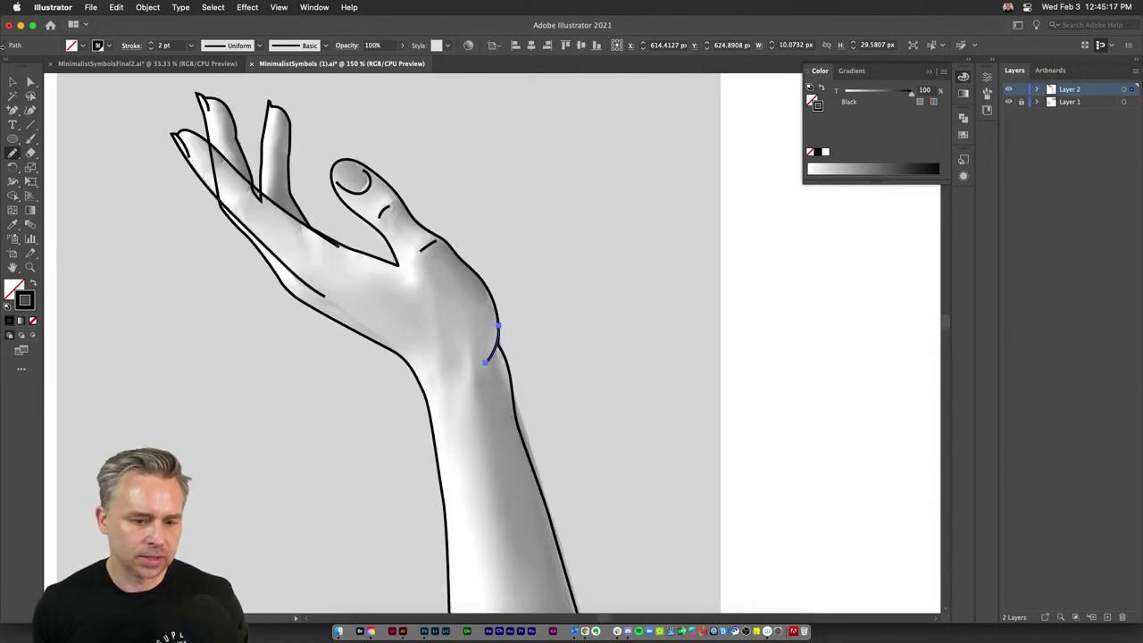
- Fill the hand outline and the separately traced lowest finger with white
{"action": "left_click", "coordinate": [12, 81]}
{"action": "scroll", "coordinate": [319, 289], "scroll_direction": "left", "scroll_amount": 3}
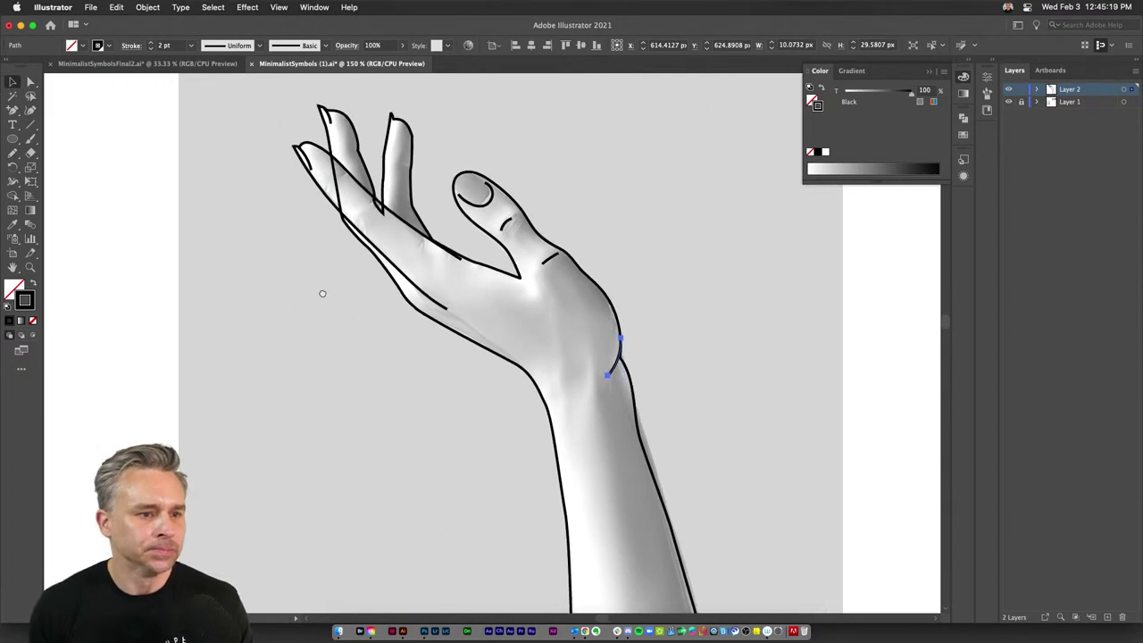
{"action": "left_click", "coordinate": [398, 295]}
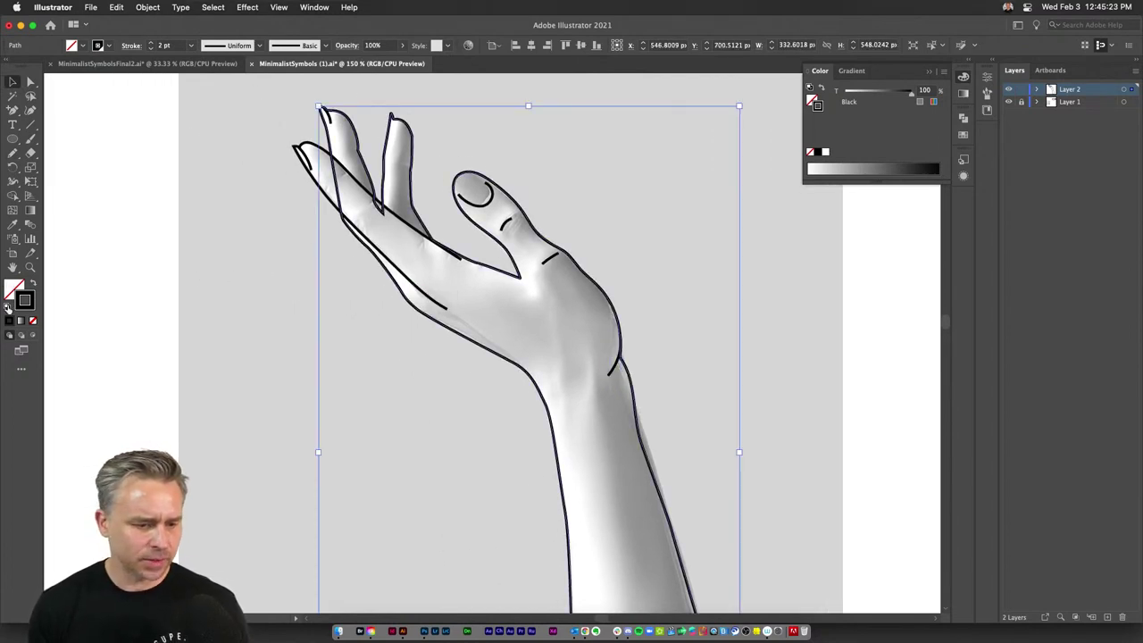
{"action": "left_click", "coordinate": [10, 290]}
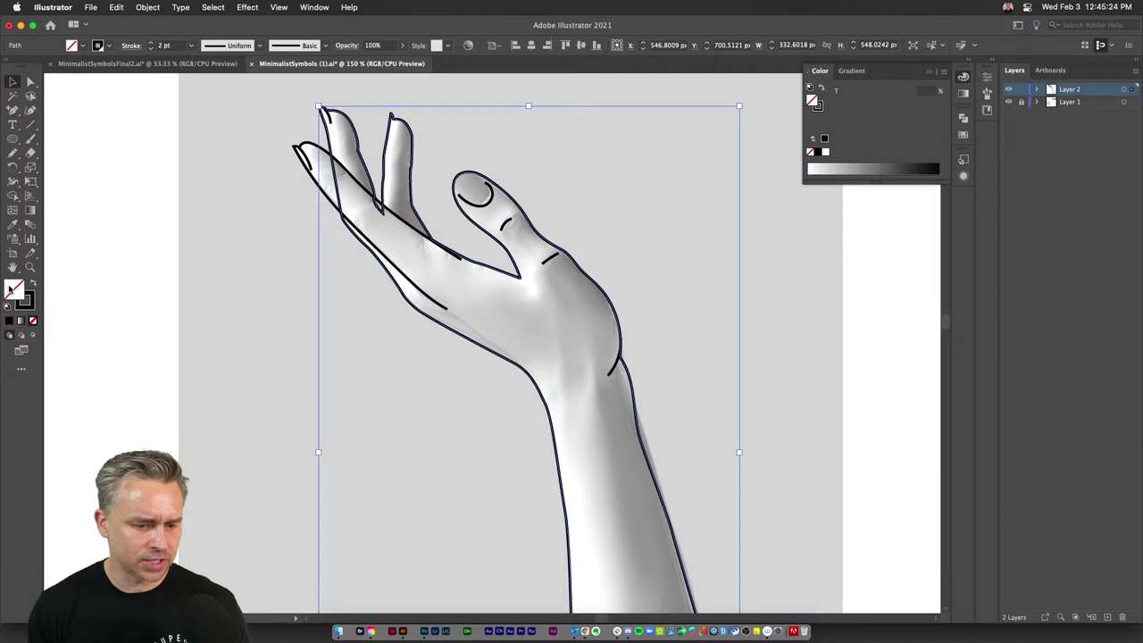
{"action": "left_click", "coordinate": [966, 64]}
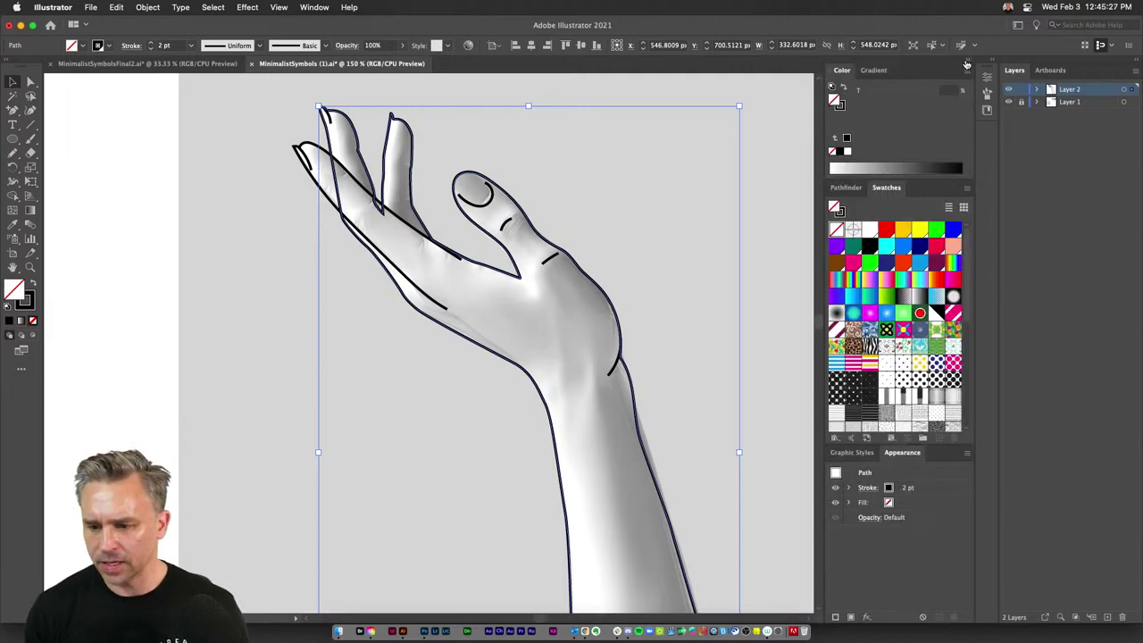
{"action": "left_click", "coordinate": [869, 230]}
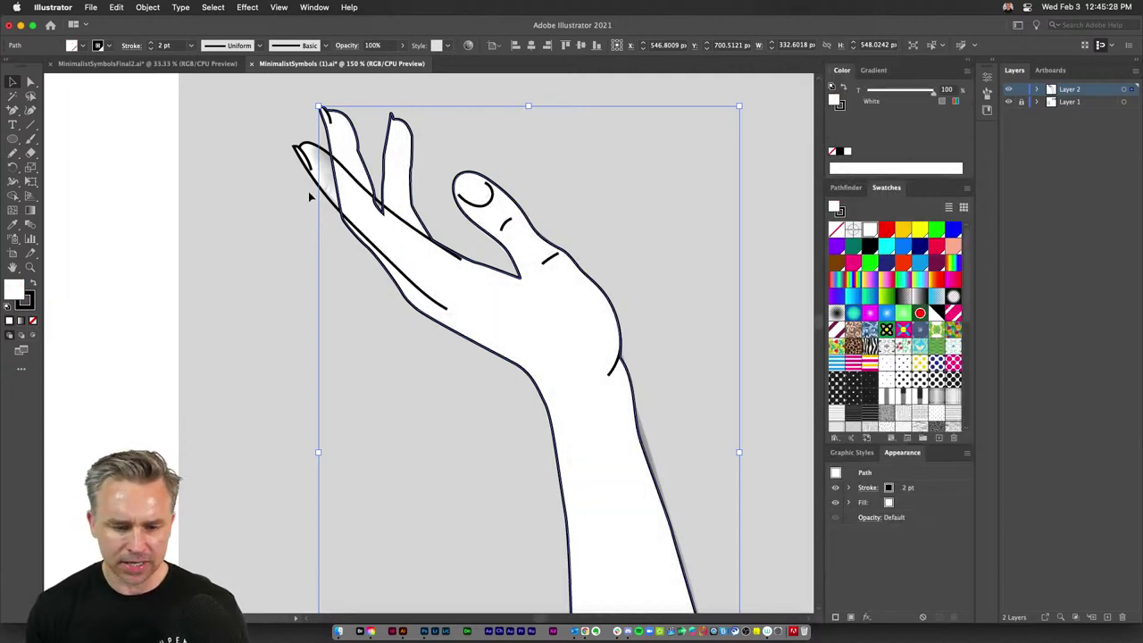
{"action": "left_click", "coordinate": [359, 230]}
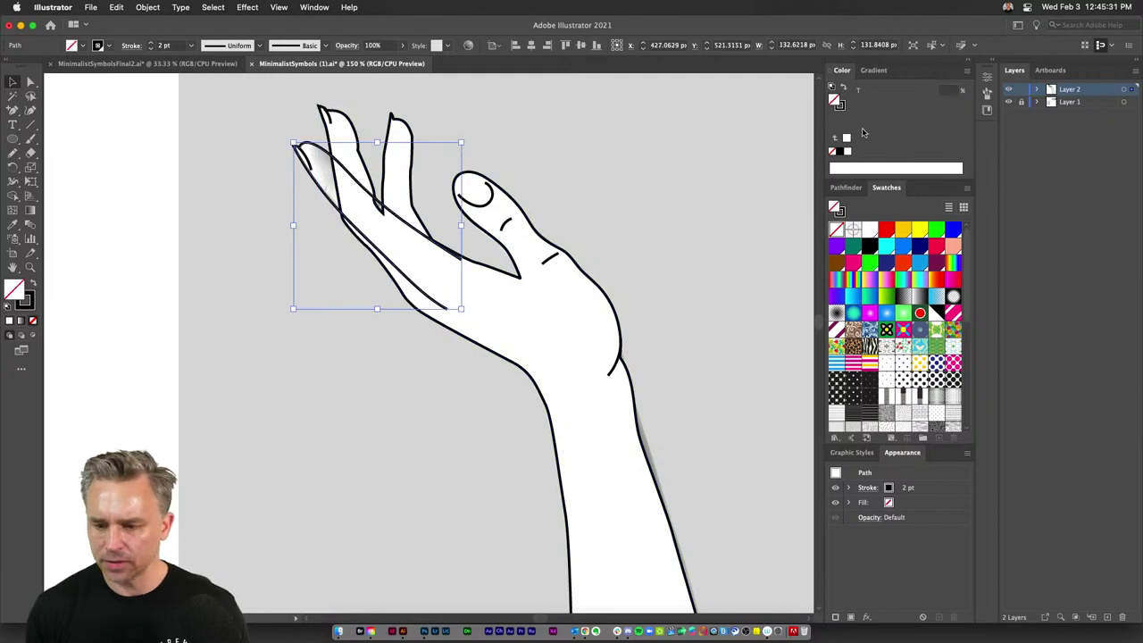
{"action": "left_click", "coordinate": [869, 229]}
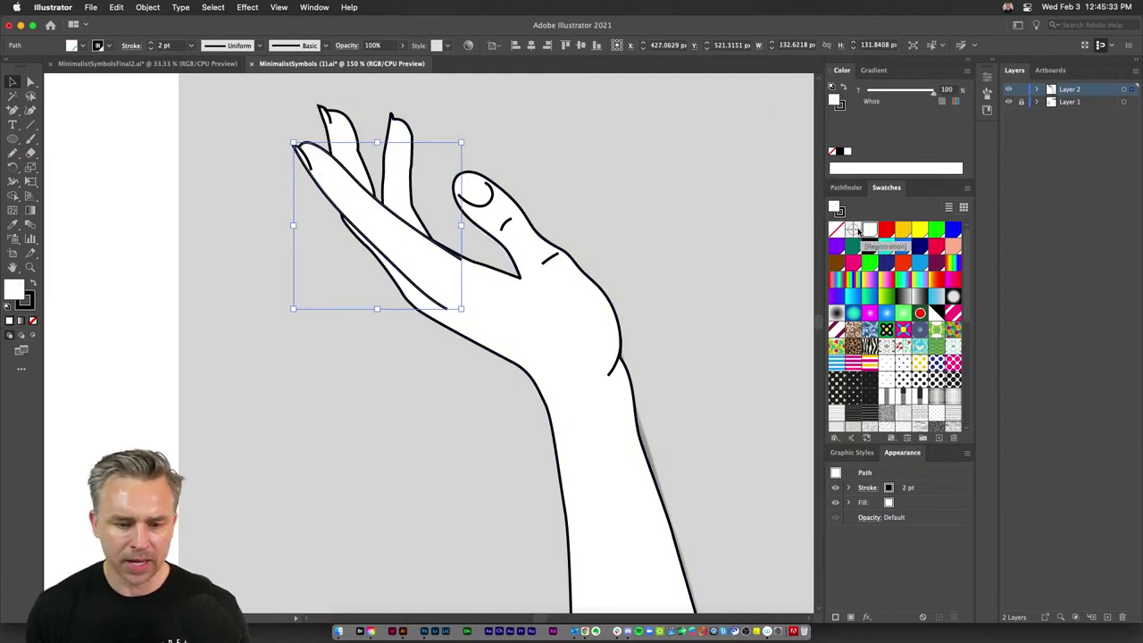
- Try moving the white lowest-finger shape away from the hand, and undo the move
{"action": "left_click_drag", "start_coordinate": [325, 172], "coordinate": [233, 235]}
{"action": "key", "text": "a"}
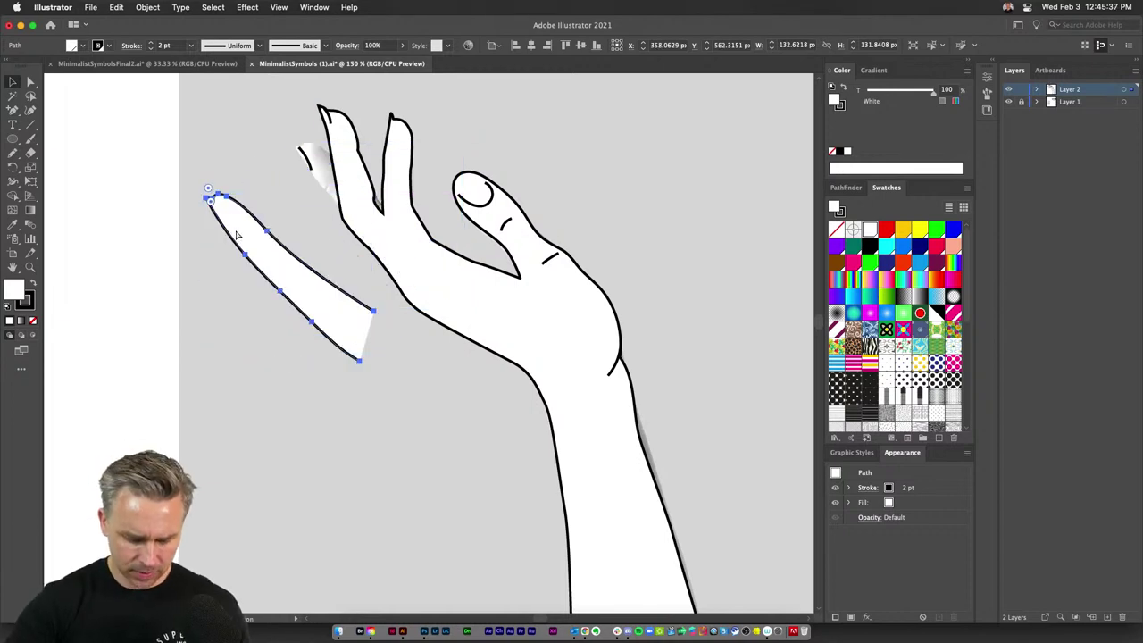
{"action": "key", "text": "v"}
{"action": "key", "text": "super+z"}
{"action": "left_click", "coordinate": [264, 121]}
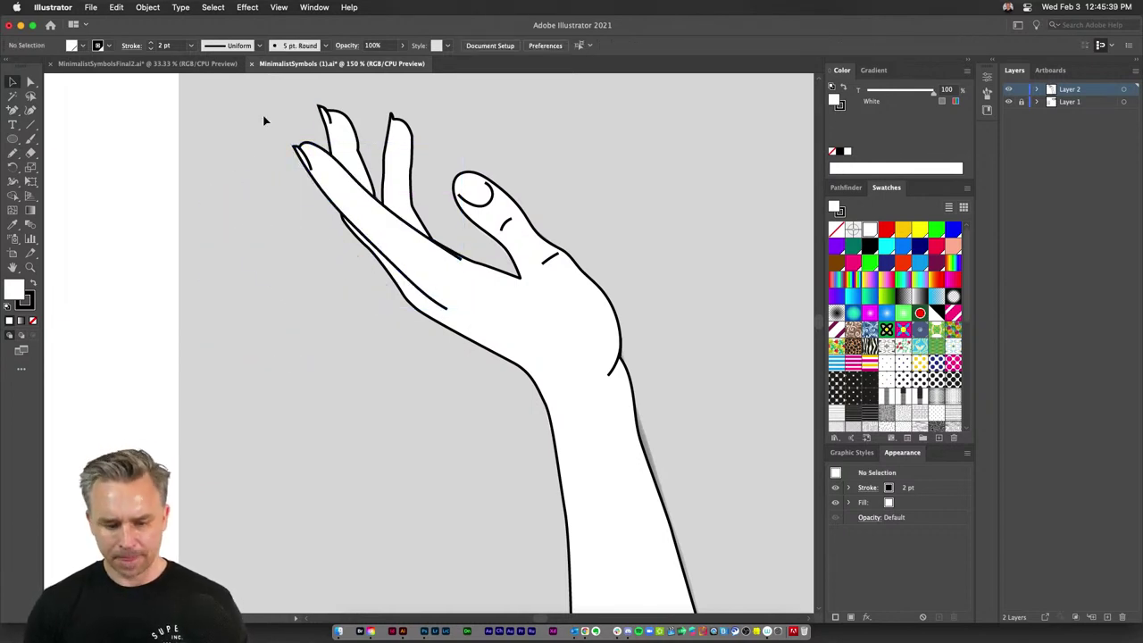
- Select all the hand artwork, including the nail and crease lines, and group it
{"action": "key", "text": "super+minus"}
{"action": "key", "text": "super+minus"}
{"action": "key", "text": "super+minus"}
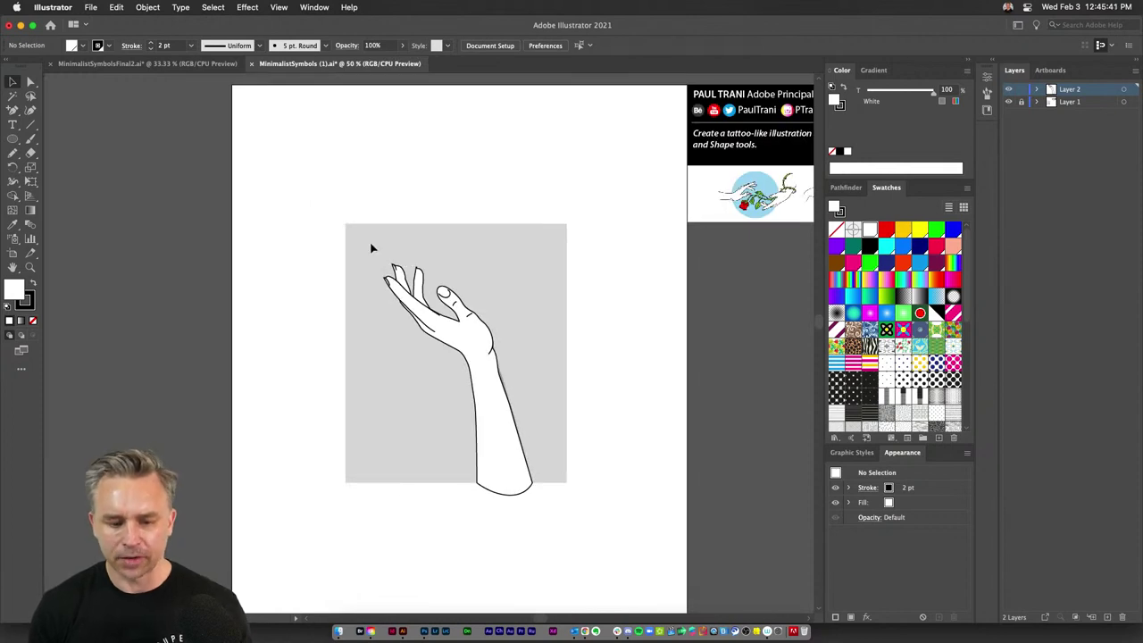
{"action": "left_click_drag", "start_coordinate": [372, 248], "coordinate": [546, 537]}
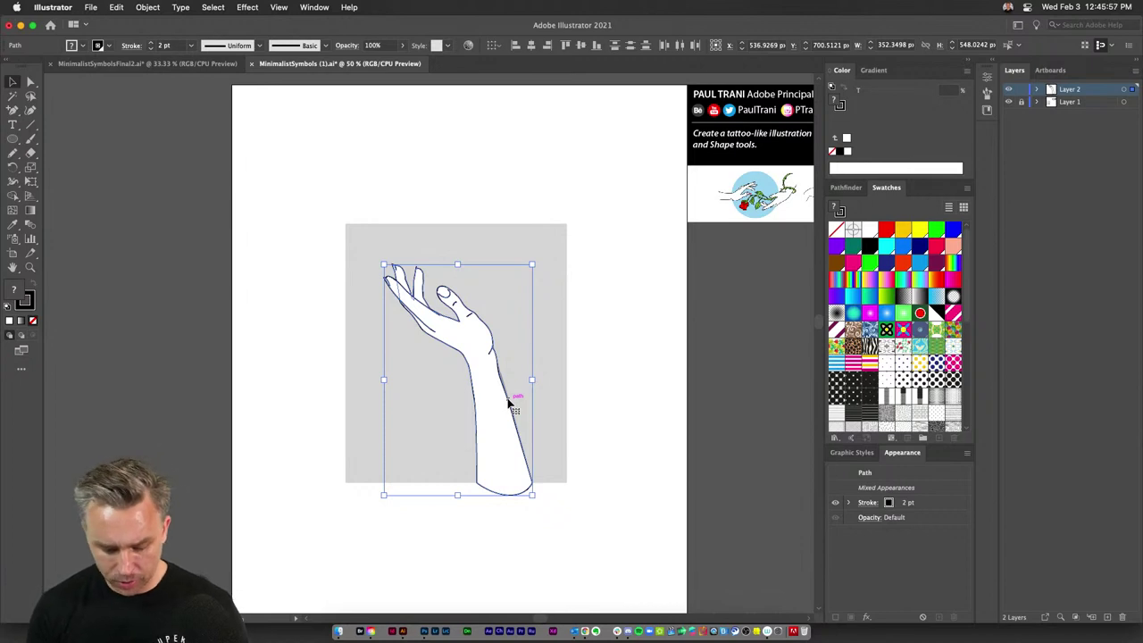
{"action": "left_click", "coordinate": [147, 7]}
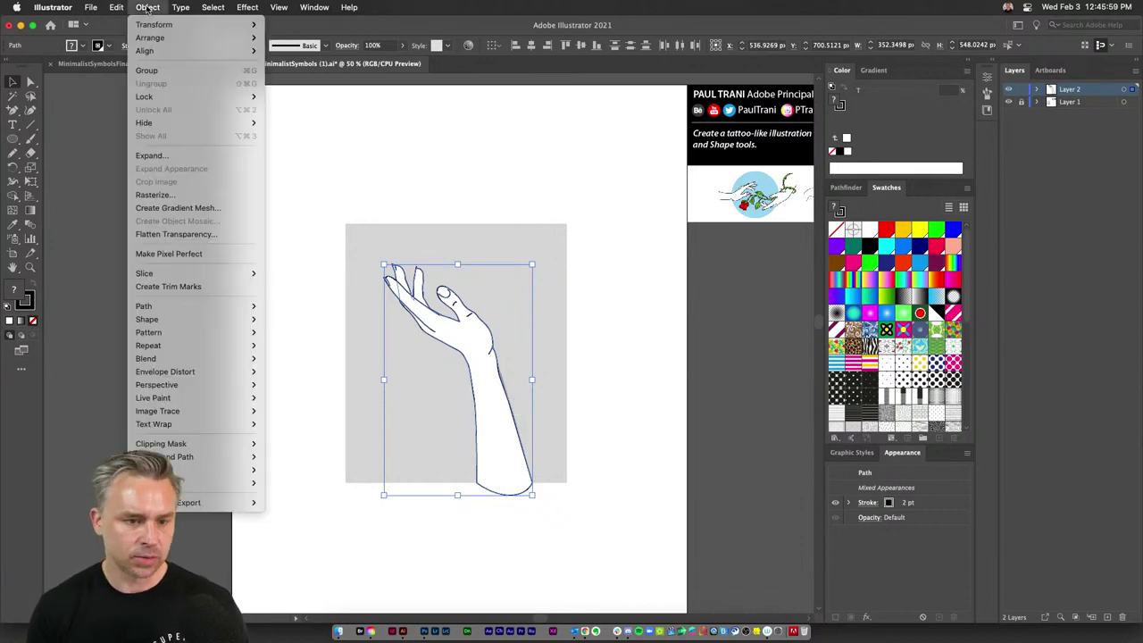
{"action": "left_click", "coordinate": [486, 366]}
{"action": "key", "text": "super+g"}
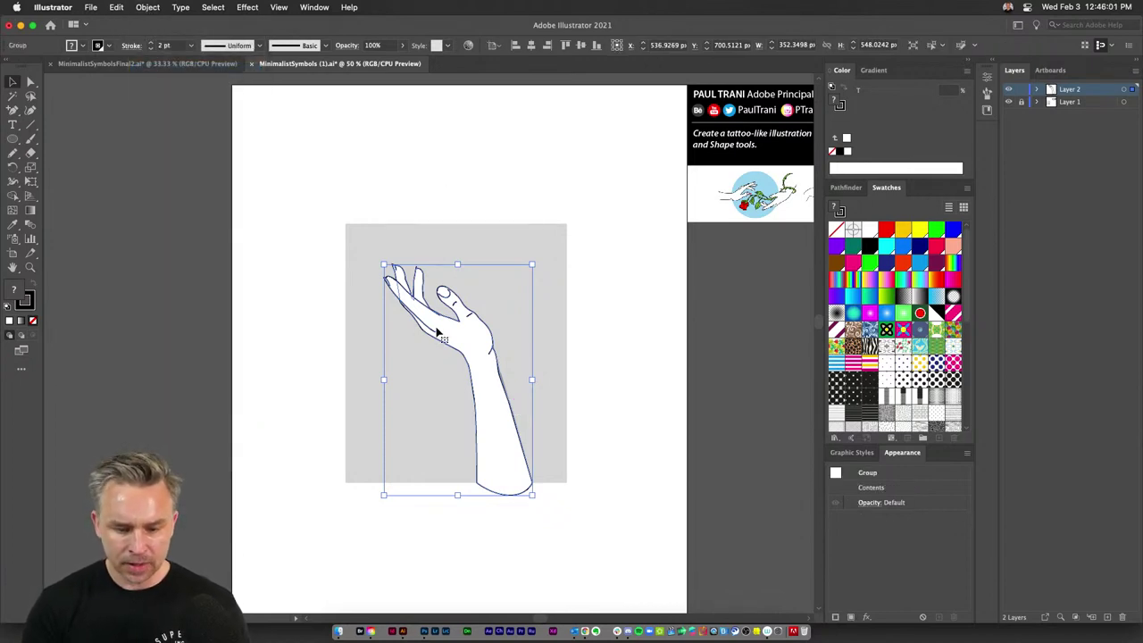
- Duplicate the hand group, rotate the copy so its fingers point right, and place it at the page's upper left
{"action": "key", "text": "a"}
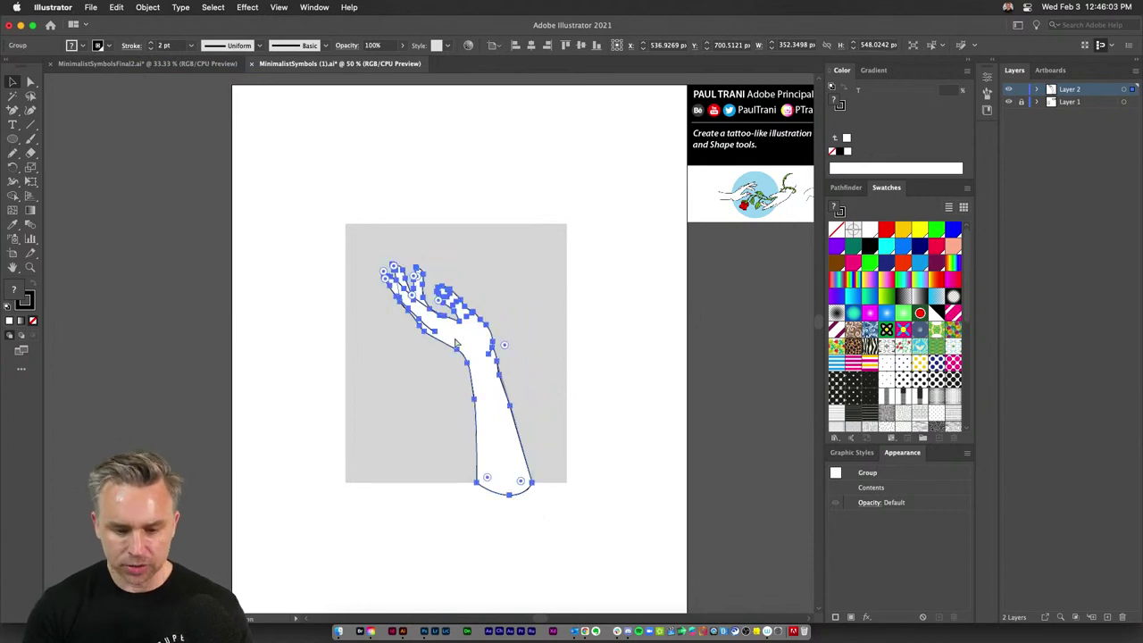
{"action": "key", "text": "v"}
{"action": "left_click_drag", "start_coordinate": [438, 308], "coordinate": [455, 234]}
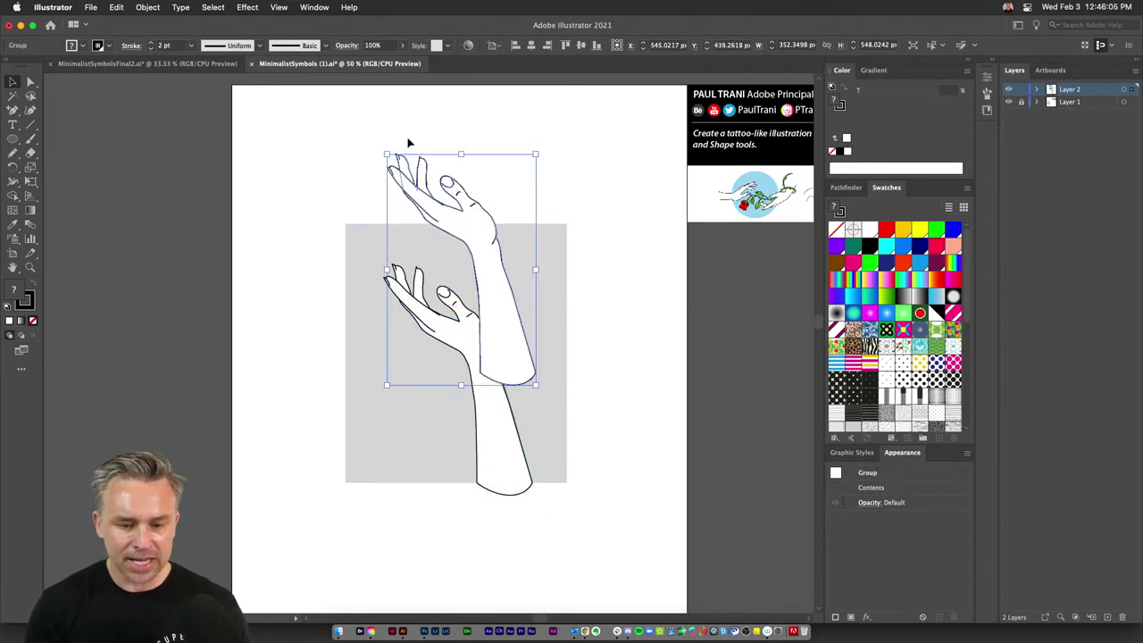
{"action": "left_click_drag", "start_coordinate": [381, 148], "coordinate": [581, 232]}
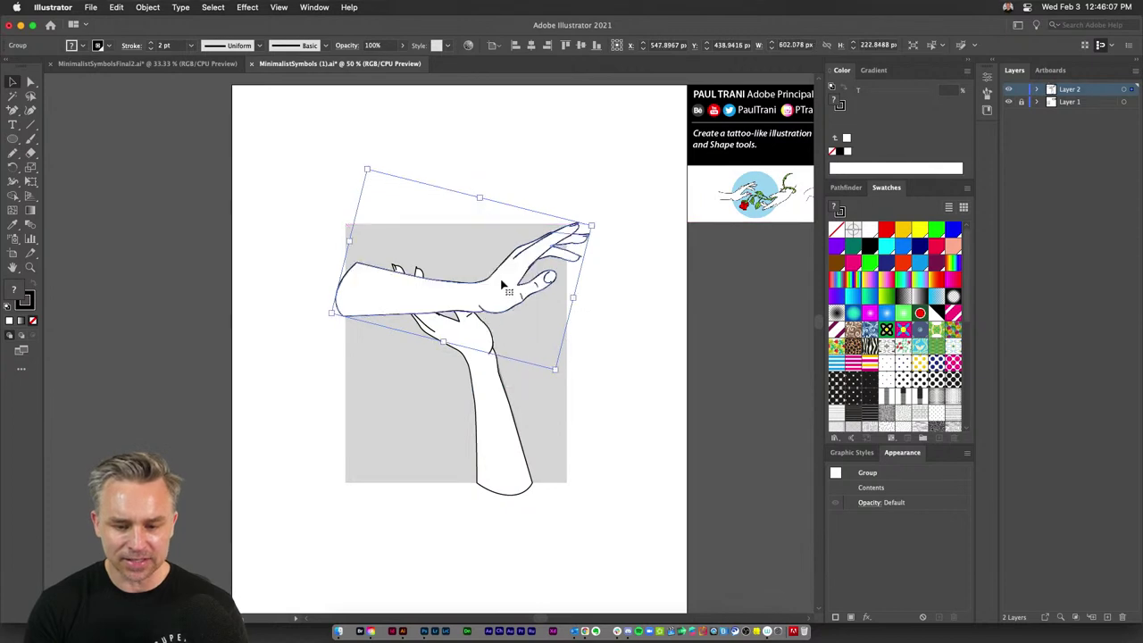
{"action": "left_click_drag", "start_coordinate": [513, 328], "coordinate": [288, 266]}
- Move the original hand to the lower right, rotate its fingers to point left, and adjust both hands to face each other
{"action": "left_click_drag", "start_coordinate": [479, 395], "coordinate": [533, 426]}
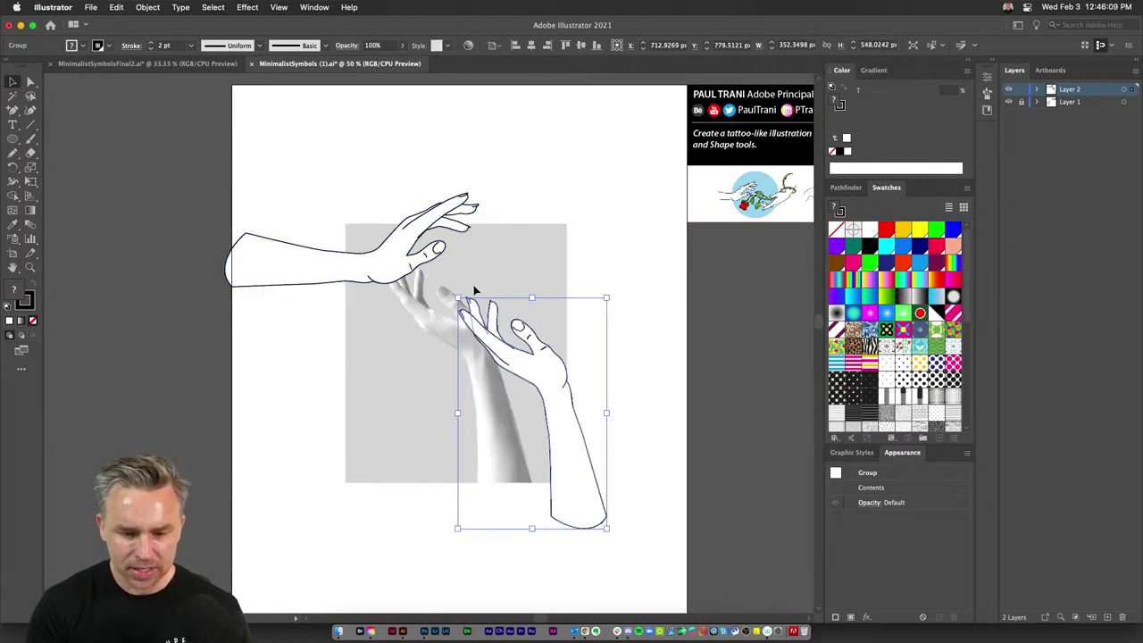
{"action": "left_click_drag", "start_coordinate": [451, 295], "coordinate": [401, 408]}
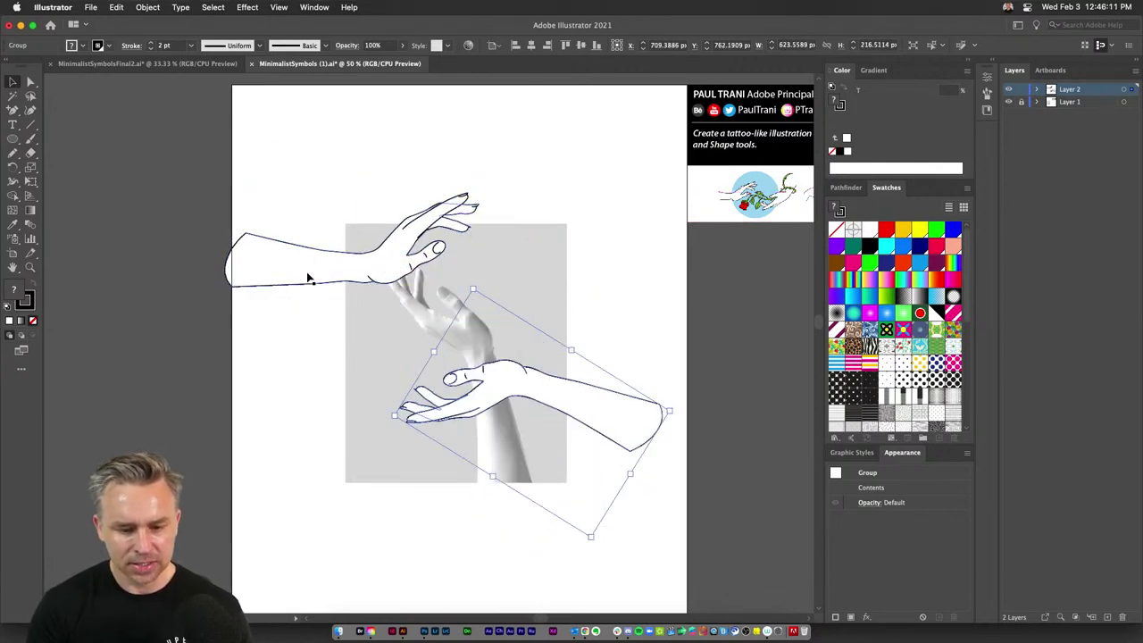
{"action": "left_click_drag", "start_coordinate": [313, 265], "coordinate": [313, 304]}
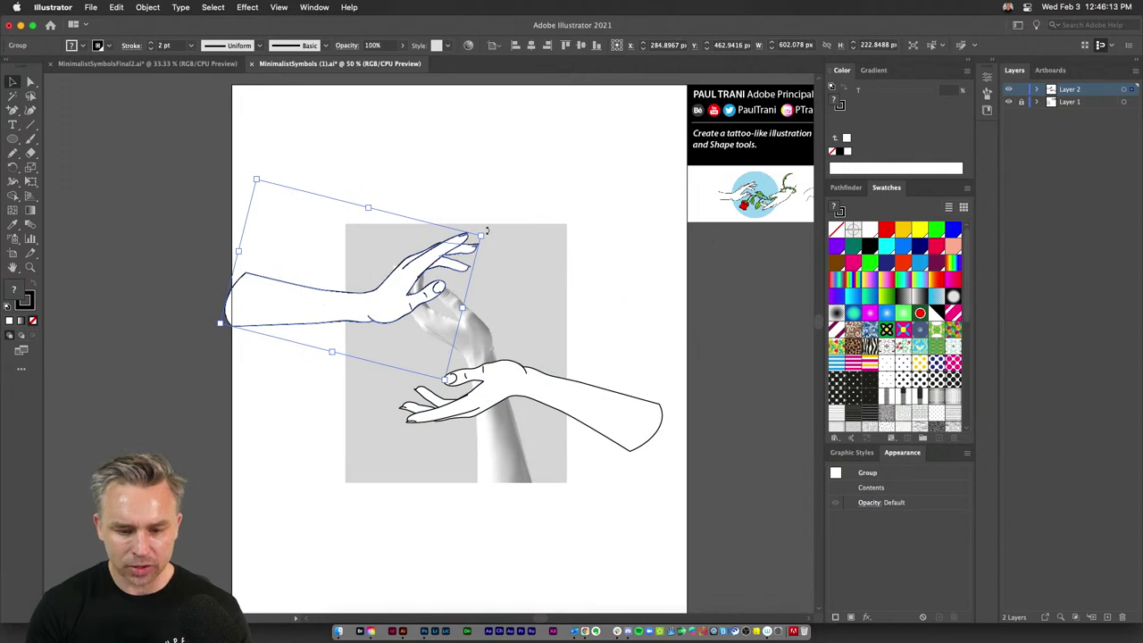
{"action": "left_click_drag", "start_coordinate": [486, 230], "coordinate": [475, 279]}
{"action": "left_click_drag", "start_coordinate": [562, 388], "coordinate": [573, 375]}
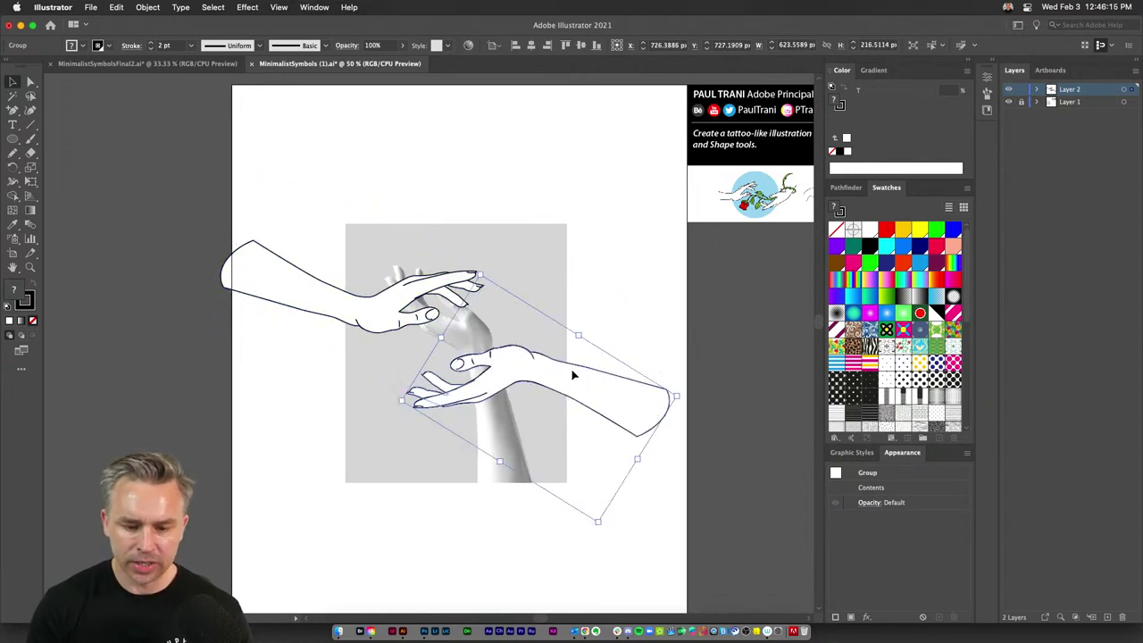
- Hide Layer 1 with the reference photo and move the upper hand farther up and left from the lower one
{"action": "left_click", "coordinate": [1009, 101]}
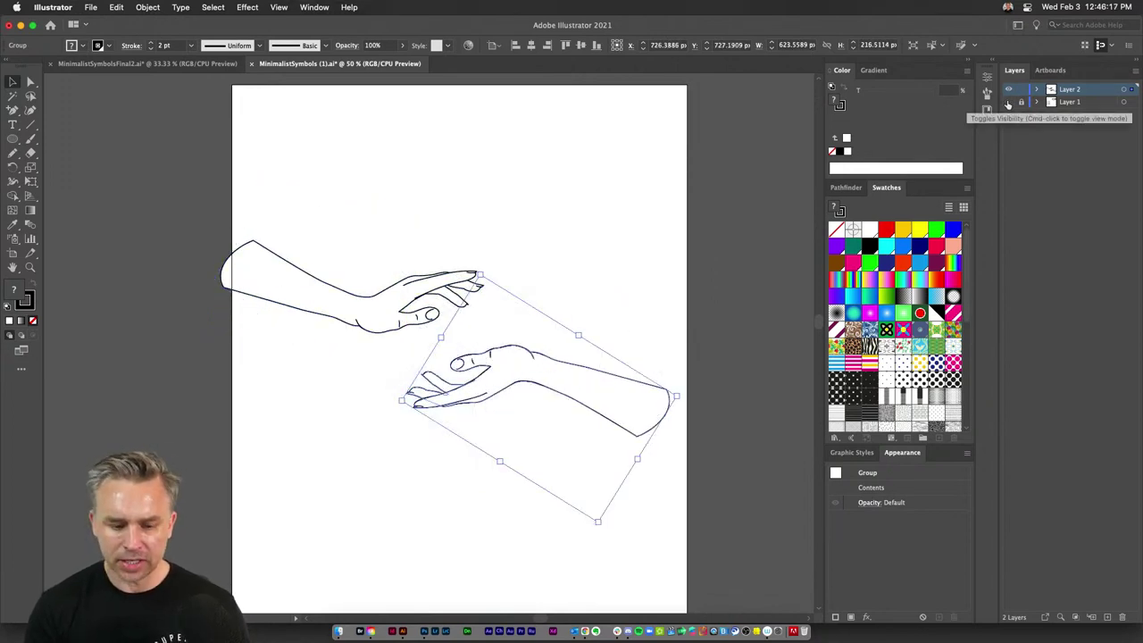
{"action": "left_click", "coordinate": [477, 161]}
{"action": "key", "text": "super+equal"}
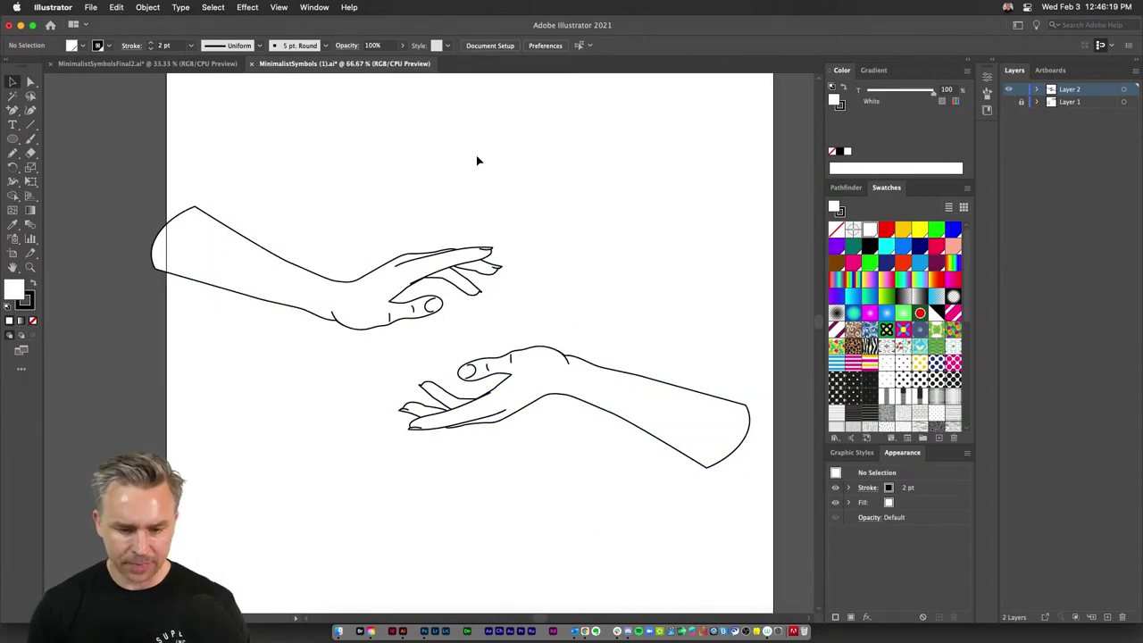
{"action": "left_click_drag", "start_coordinate": [362, 281], "coordinate": [336, 237]}
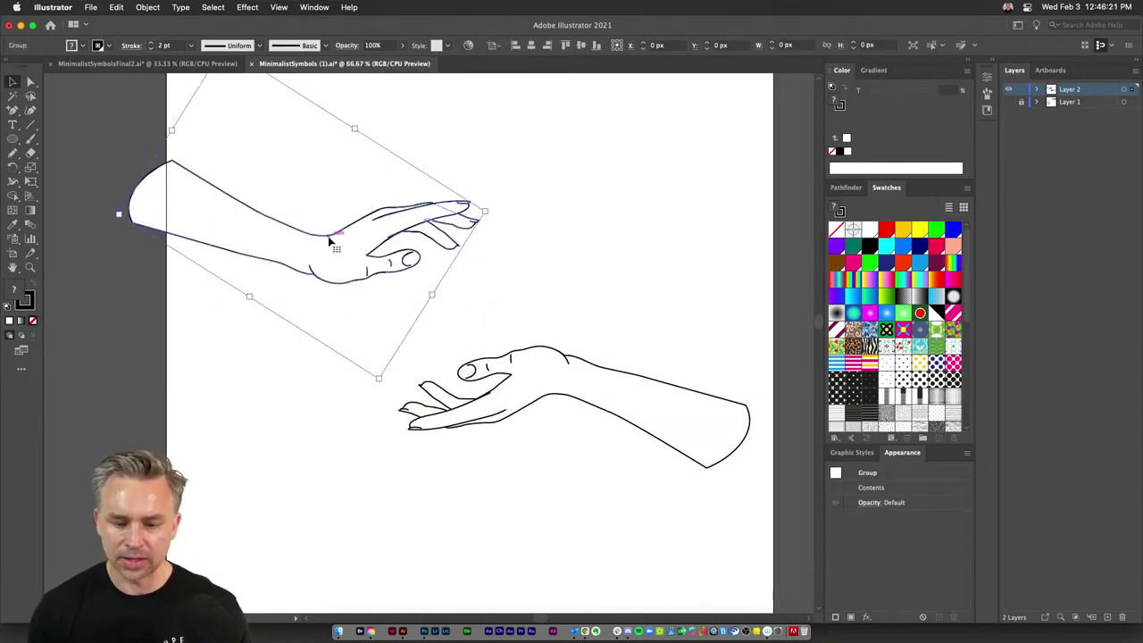
{"action": "left_click", "coordinate": [606, 264]}
- Draw a circle about 110 px in diameter between the hands and move it into the open space to the right
{"action": "left_click", "coordinate": [16, 143]}
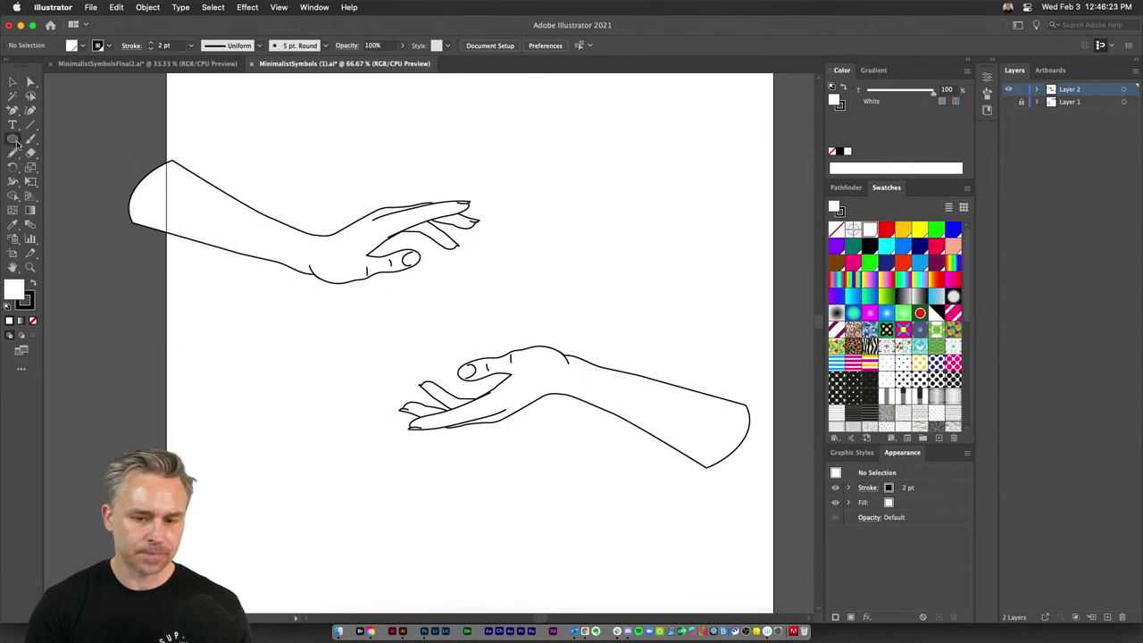
{"action": "left_click_drag", "start_coordinate": [456, 301], "coordinate": [479, 327]}
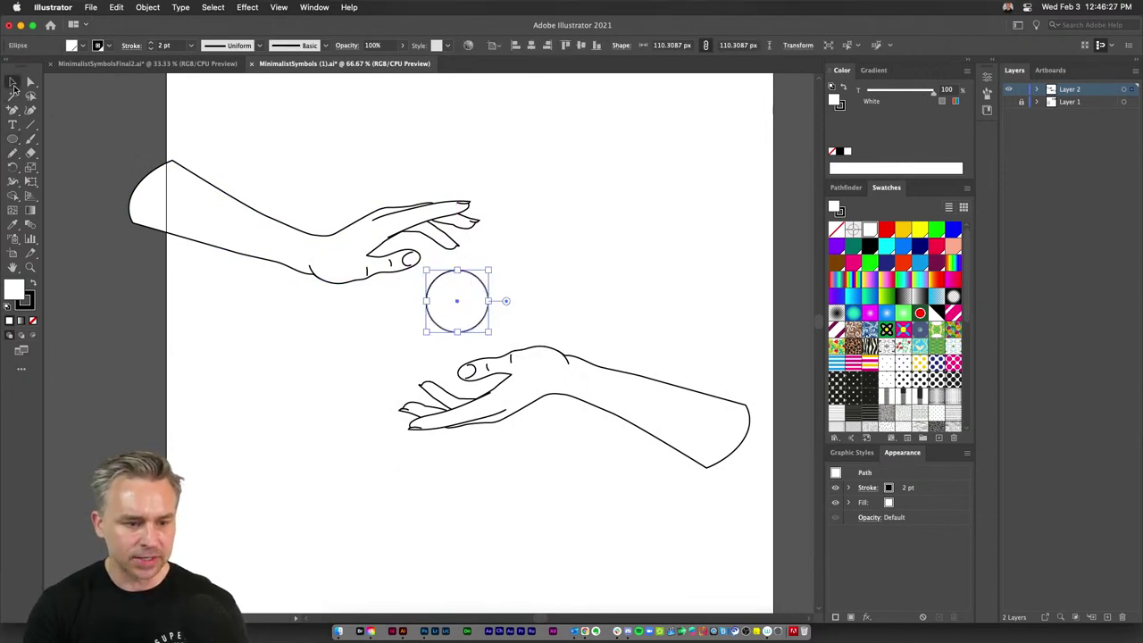
{"action": "key", "text": "super+equal"}
{"action": "key", "text": "super+equal"}
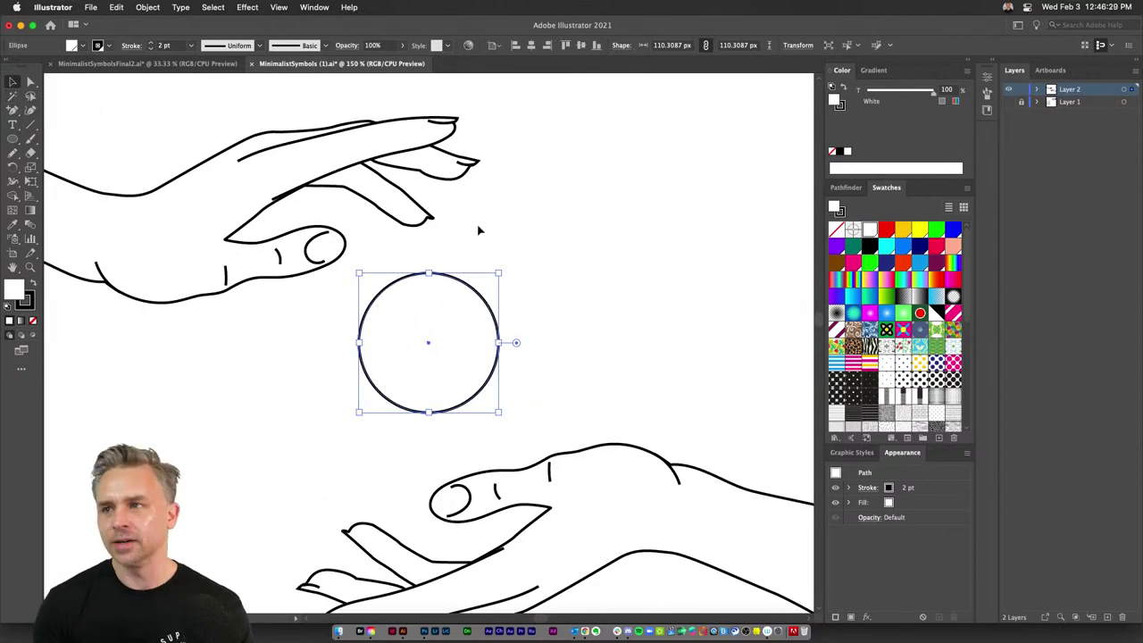
{"action": "left_click_drag", "start_coordinate": [405, 282], "coordinate": [629, 253]}
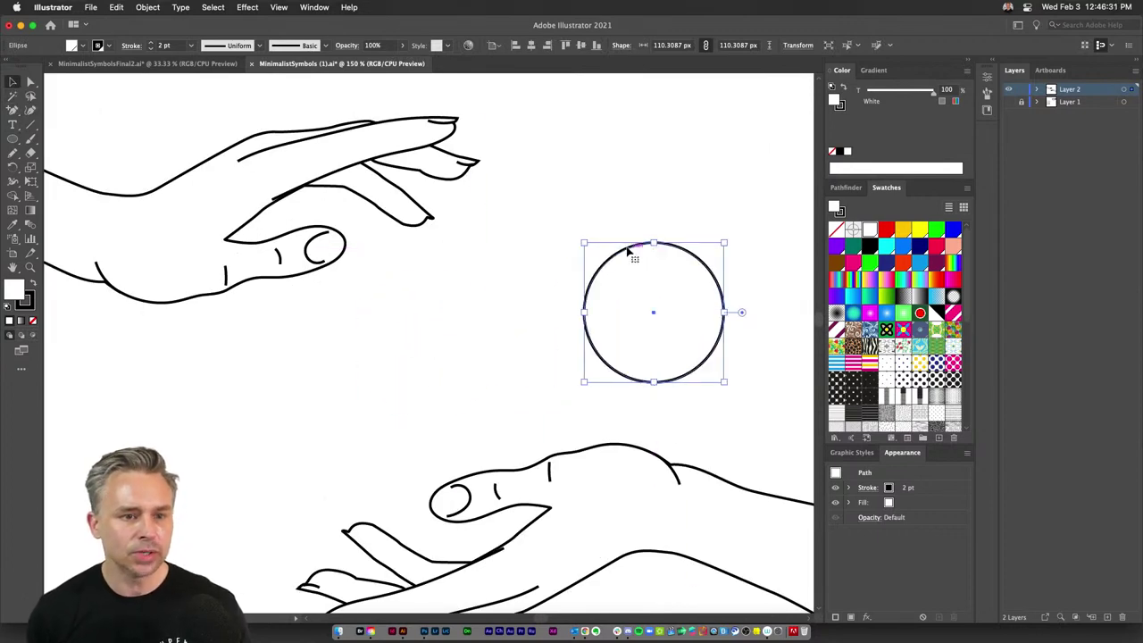
- Duplicate the circle slightly to the left so the copy overlaps the original and leaves a crescent on the right
{"action": "left_click_drag", "start_coordinate": [581, 199], "coordinate": [480, 220]}
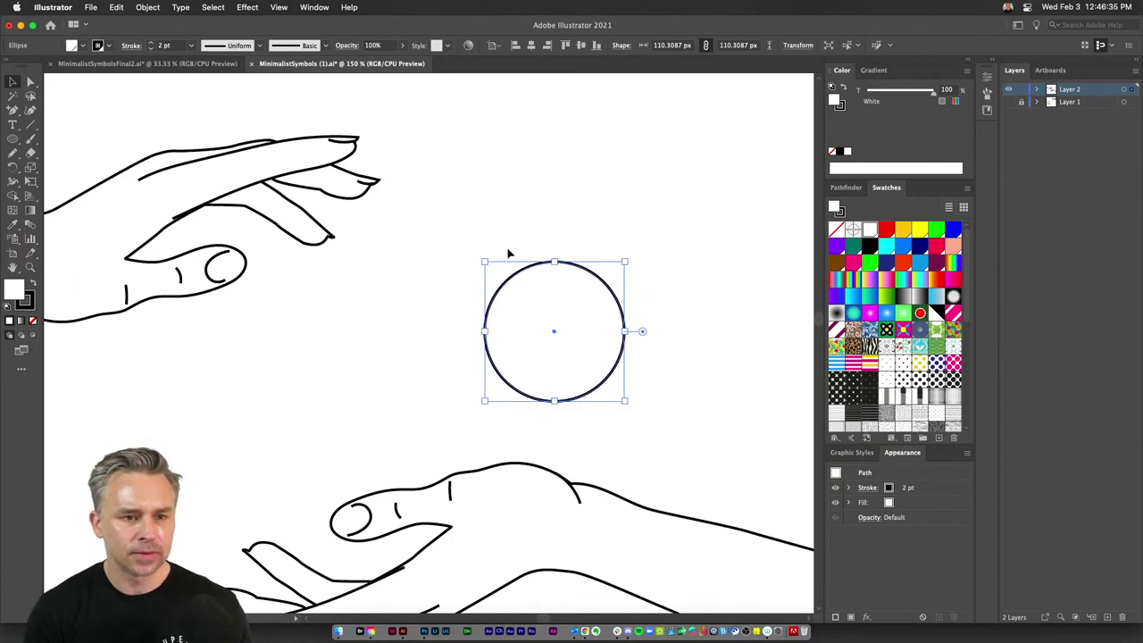
{"action": "left_click_drag", "start_coordinate": [523, 276], "coordinate": [484, 272]}
{"action": "left_click", "coordinate": [626, 345], "text": "shift"}
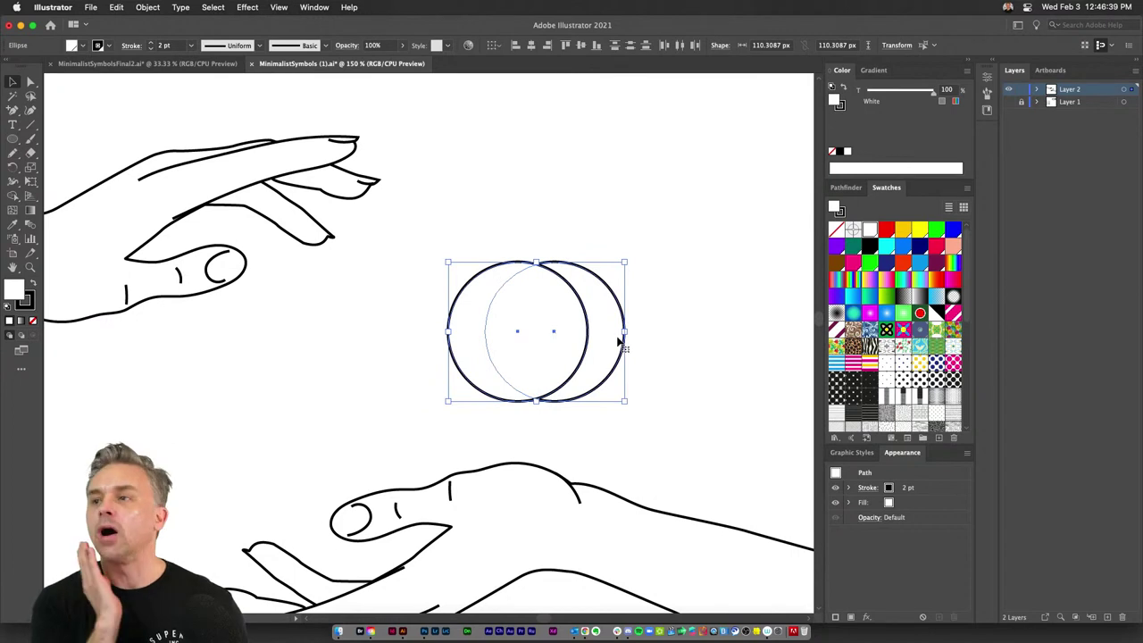
{"action": "left_click", "coordinate": [524, 205]}
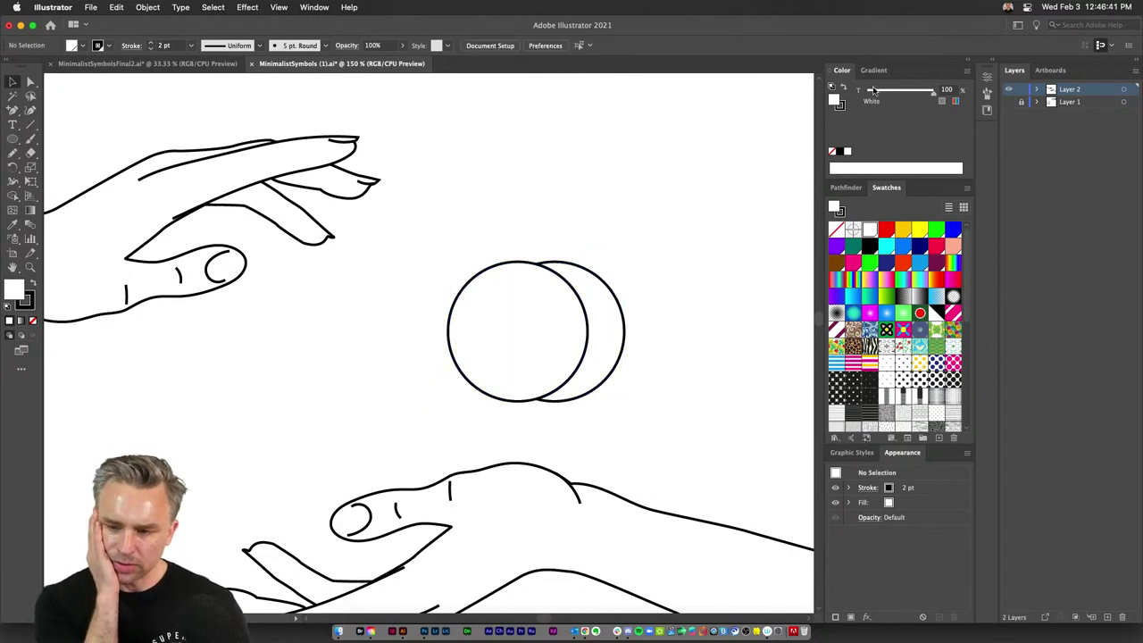
- Show the document's Properties and select both overlapping circles
{"action": "left_click", "coordinate": [967, 61]}
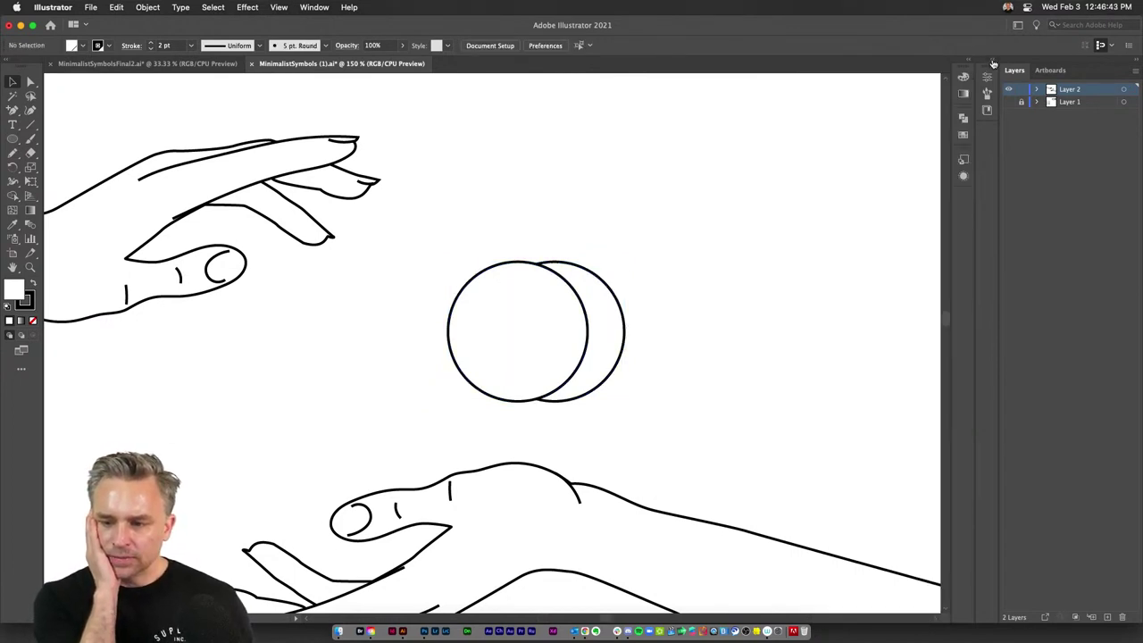
{"action": "left_click", "coordinate": [993, 63]}
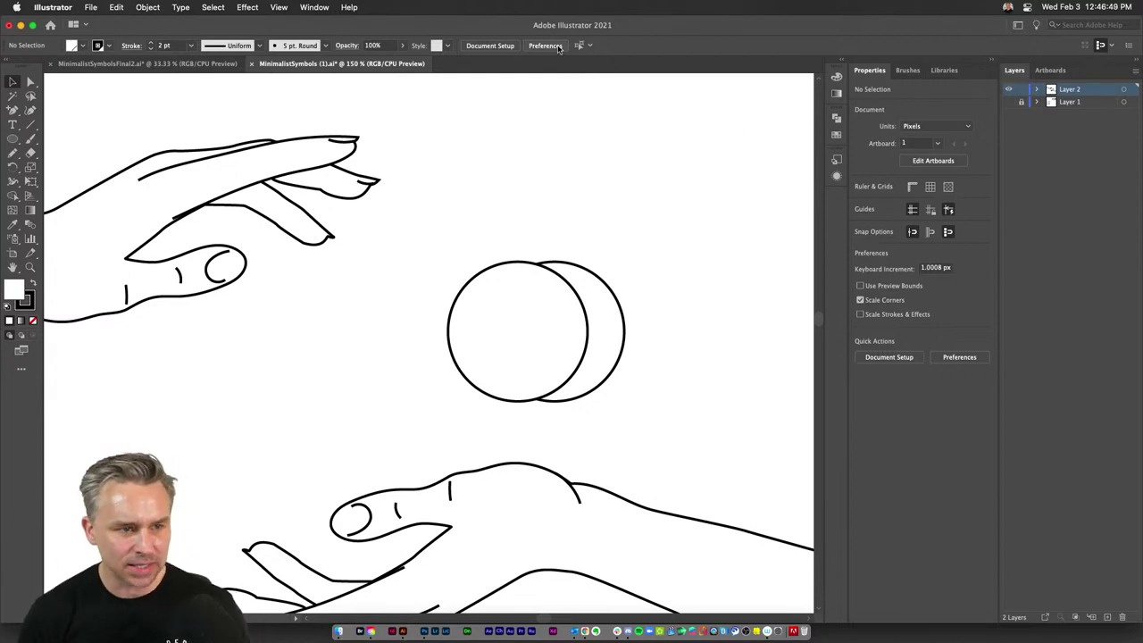
{"action": "left_click_drag", "start_coordinate": [461, 186], "coordinate": [598, 399]}
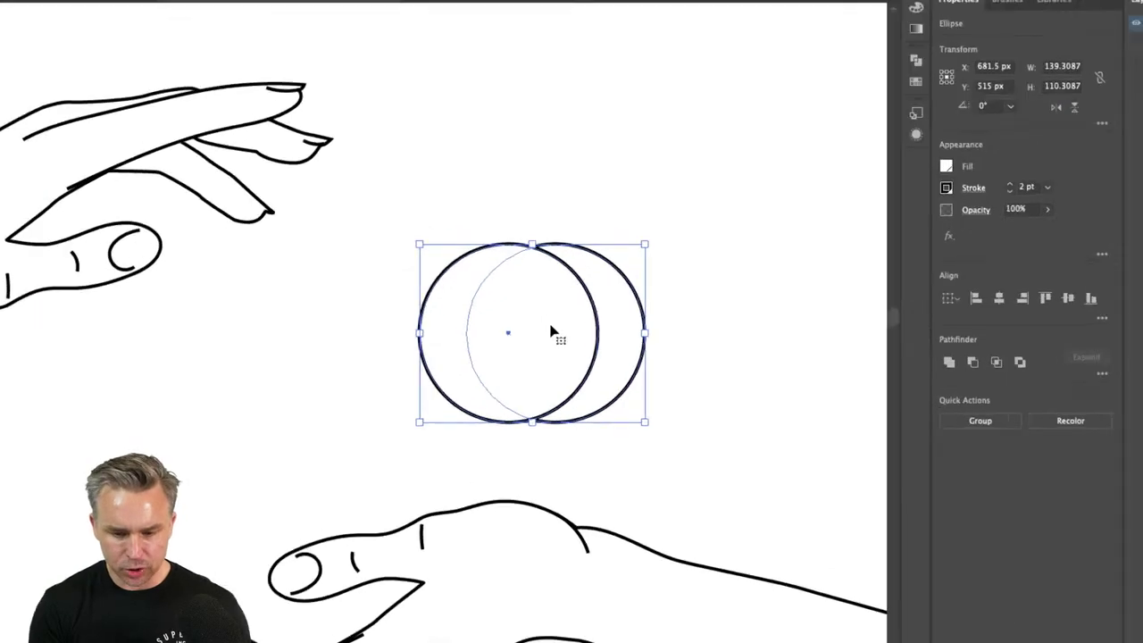
{"action": "right_click", "coordinate": [550, 329]}
{"action": "left_click", "coordinate": [388, 56]}
{"action": "right_click", "coordinate": [384, 57]}
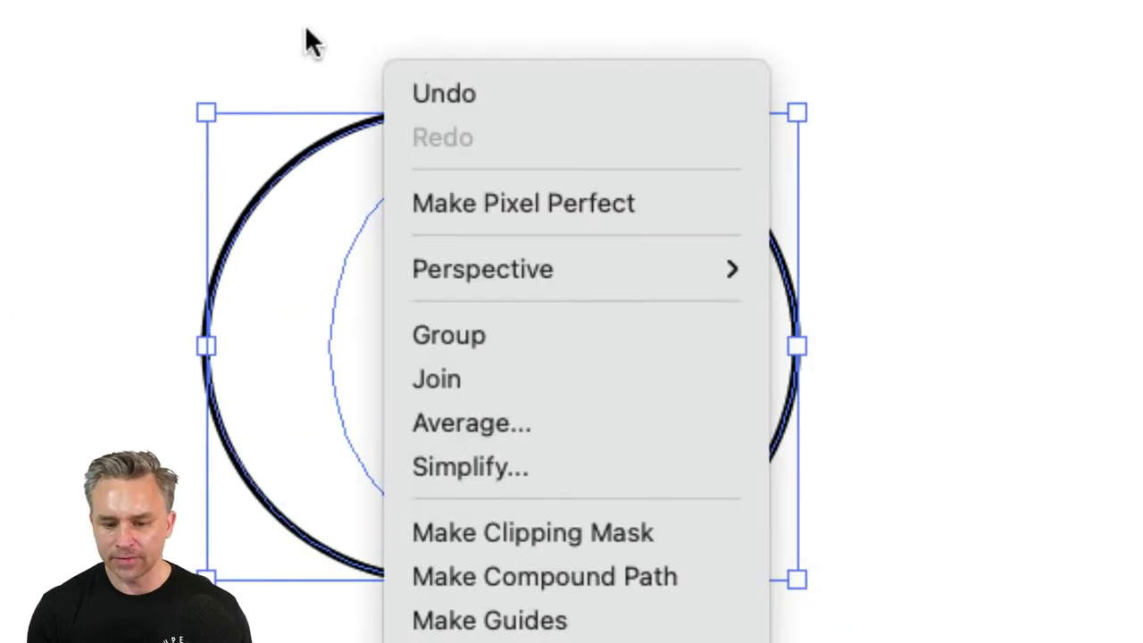
{"action": "left_click", "coordinate": [341, 41]}
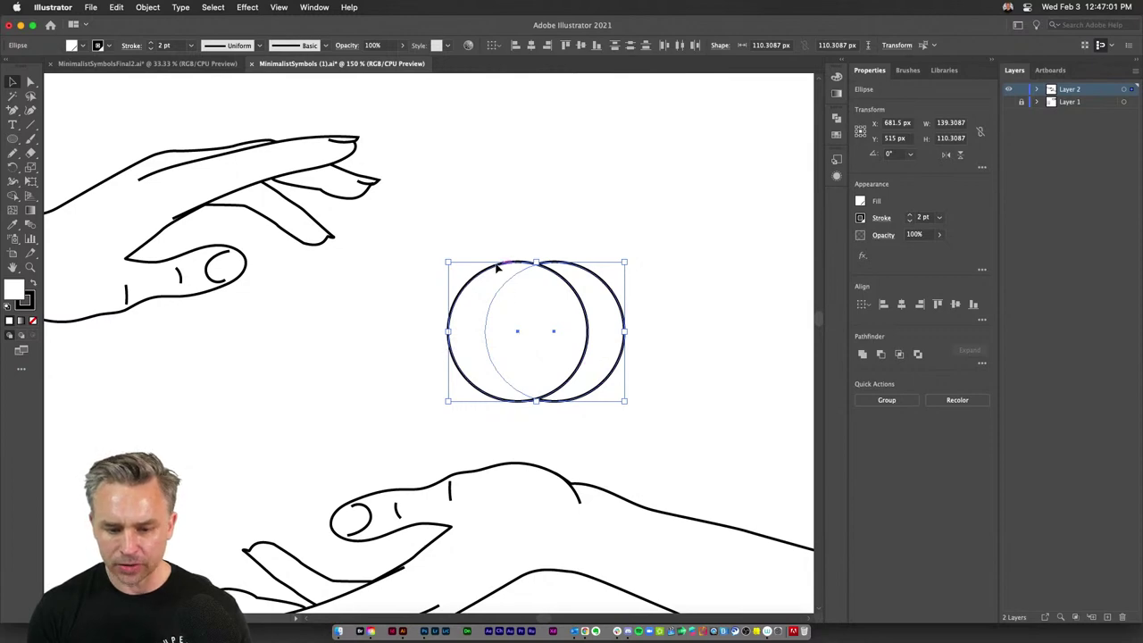
- Subtract the front circle from the back one with Minus Front and place the resulting crescent between the two hands
{"action": "left_click_drag", "start_coordinate": [497, 268], "coordinate": [651, 279]}
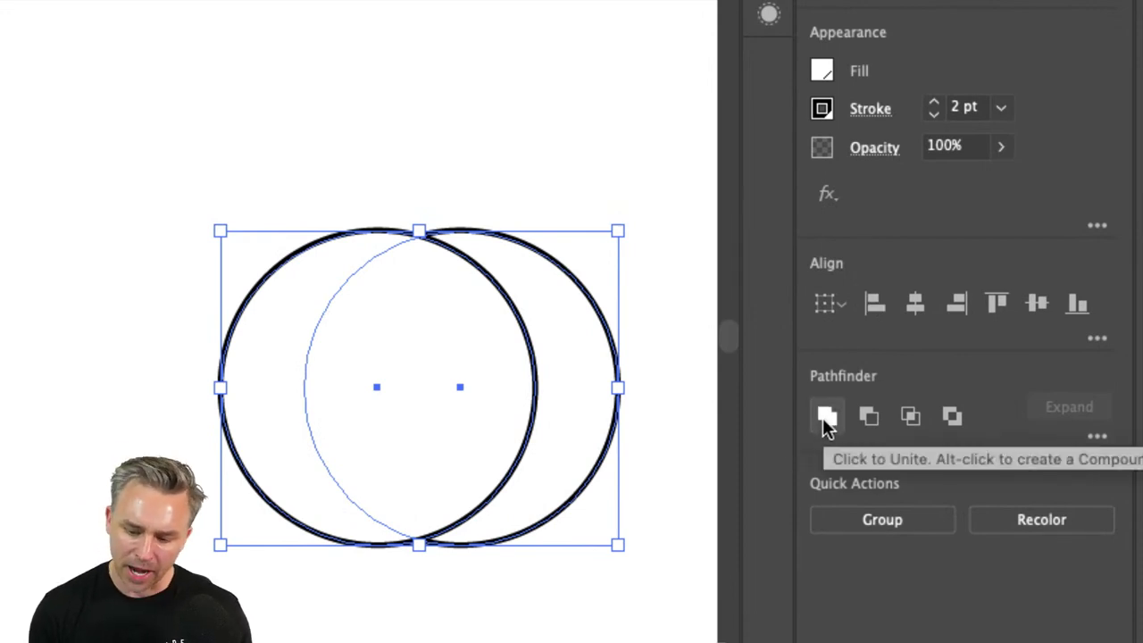
{"action": "left_click", "coordinate": [872, 420]}
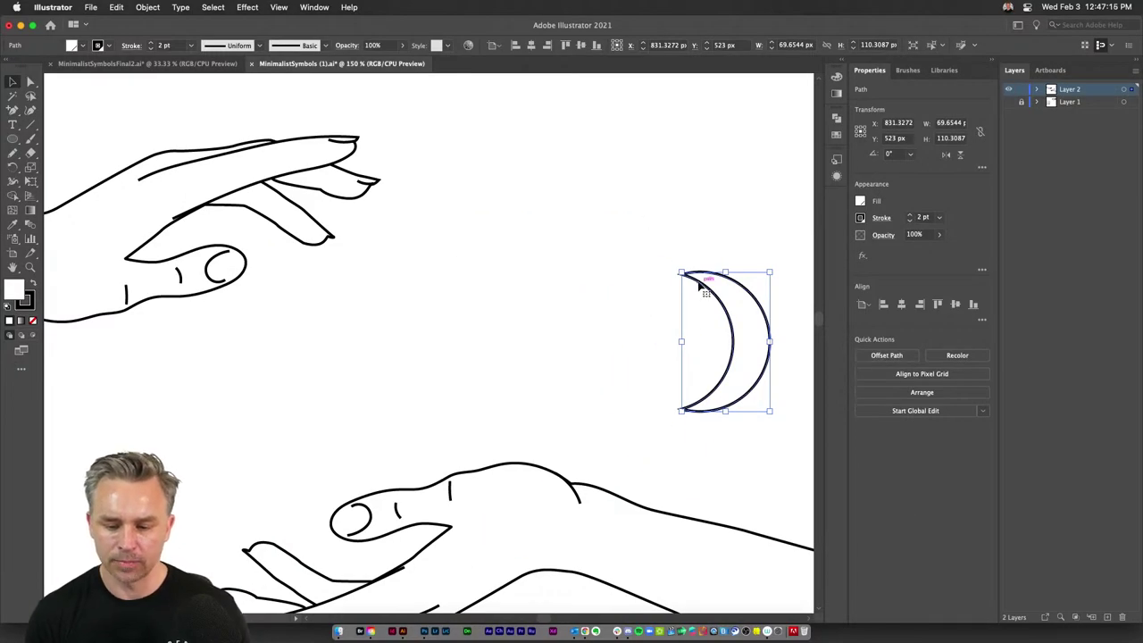
{"action": "left_click_drag", "start_coordinate": [693, 289], "coordinate": [302, 311]}
{"action": "left_click", "coordinate": [476, 284]}
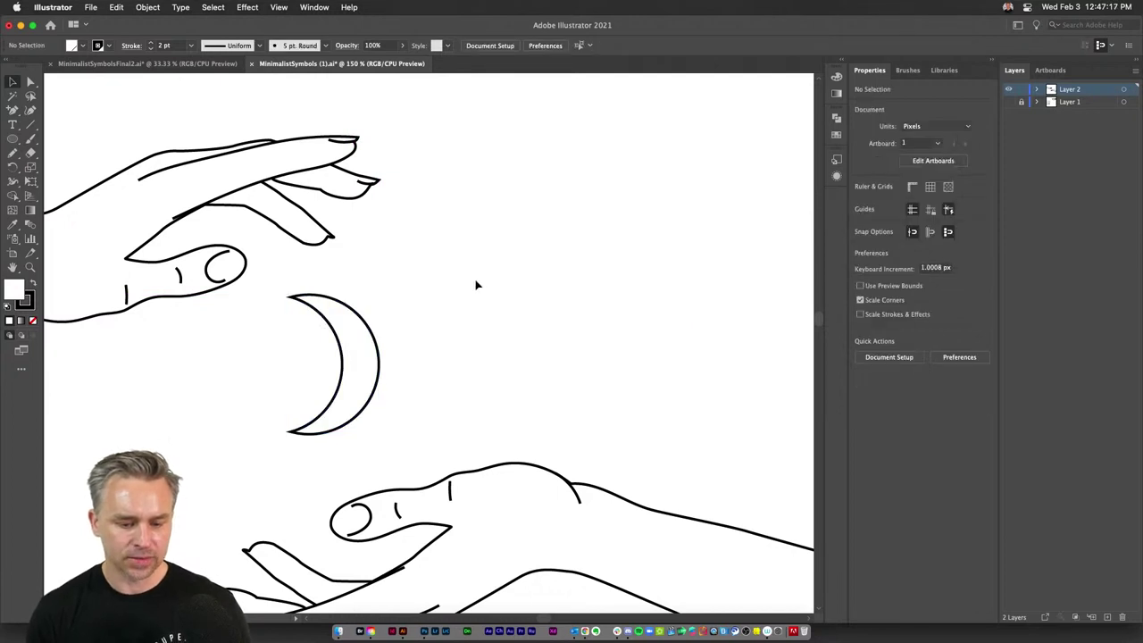
- Draw four overlapping circles about 93 px in diameter in the open space beside the crescent as the back of a cloud
{"action": "left_click", "coordinate": [11, 140]}
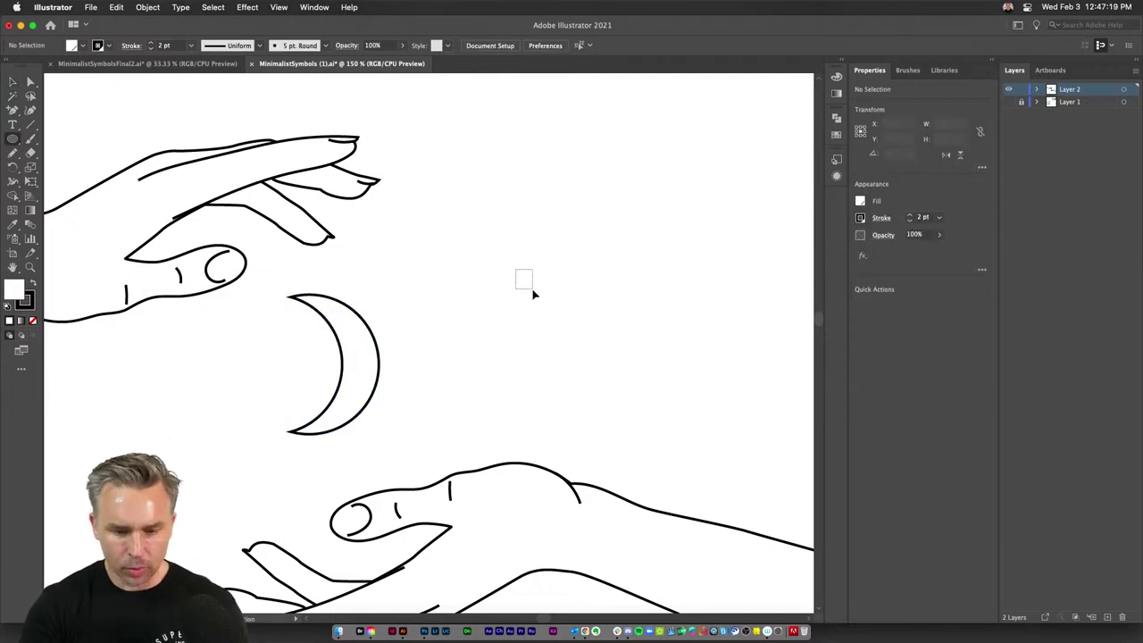
{"action": "left_click_drag", "start_coordinate": [508, 248], "coordinate": [630, 368]}
{"action": "mouse_move", "coordinate": [546, 203]}
{"action": "left_mouse_down"}
{"action": "mouse_move", "coordinate": [740, 371]}
{"action": "mouse_move", "coordinate": [671, 326]}
{"action": "left_mouse_up"}
{"action": "left_click_drag", "start_coordinate": [607, 243], "coordinate": [728, 359]}
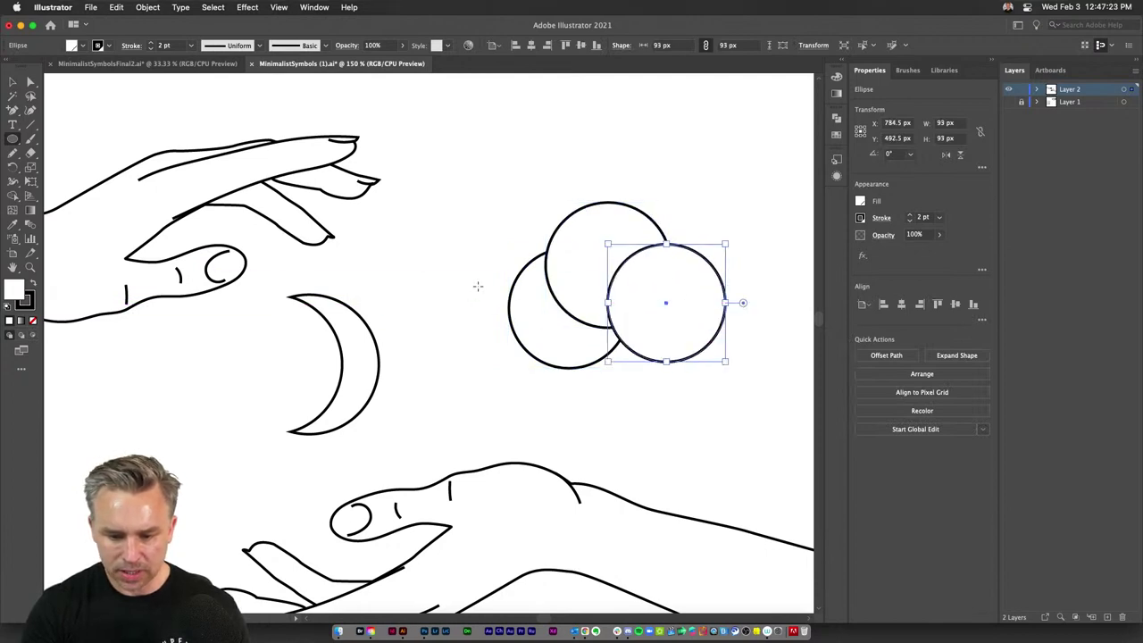
{"action": "mouse_move", "coordinate": [476, 277]}
{"action": "left_mouse_down"}
{"action": "mouse_move", "coordinate": [590, 362]}
{"action": "mouse_move", "coordinate": [590, 388]}
{"action": "left_mouse_up"}
- Add two large circles about 139 px across and one about 102 px across over the front of the cloud cluster
{"action": "left_click_drag", "start_coordinate": [503, 239], "coordinate": [680, 368]}
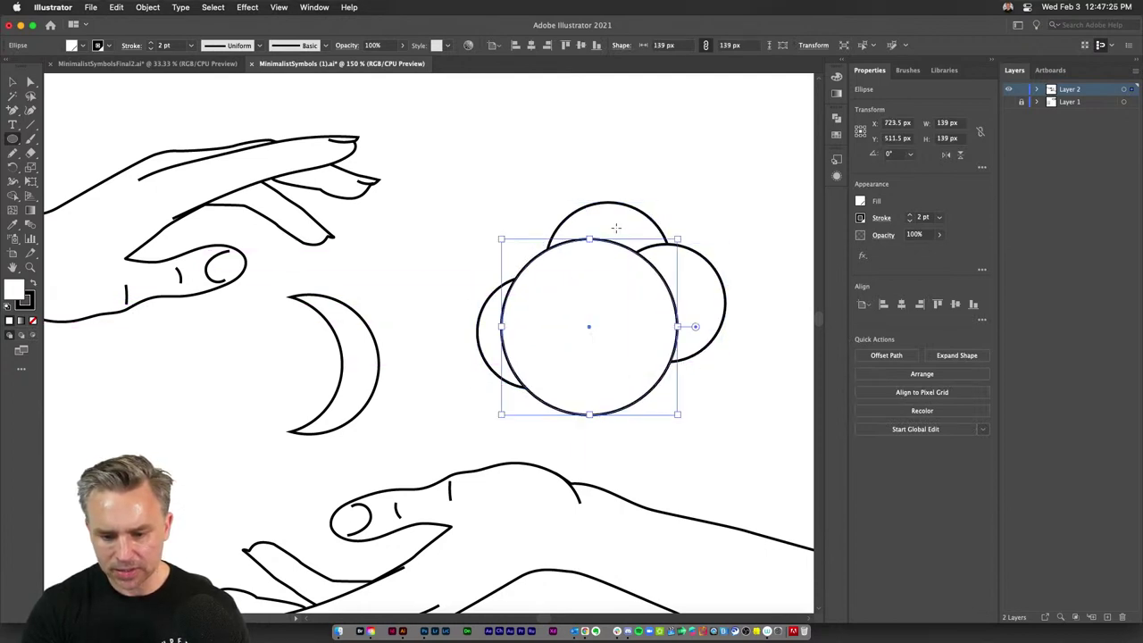
{"action": "left_click_drag", "start_coordinate": [616, 227], "coordinate": [792, 403]}
{"action": "left_click_drag", "start_coordinate": [438, 293], "coordinate": [582, 434]}
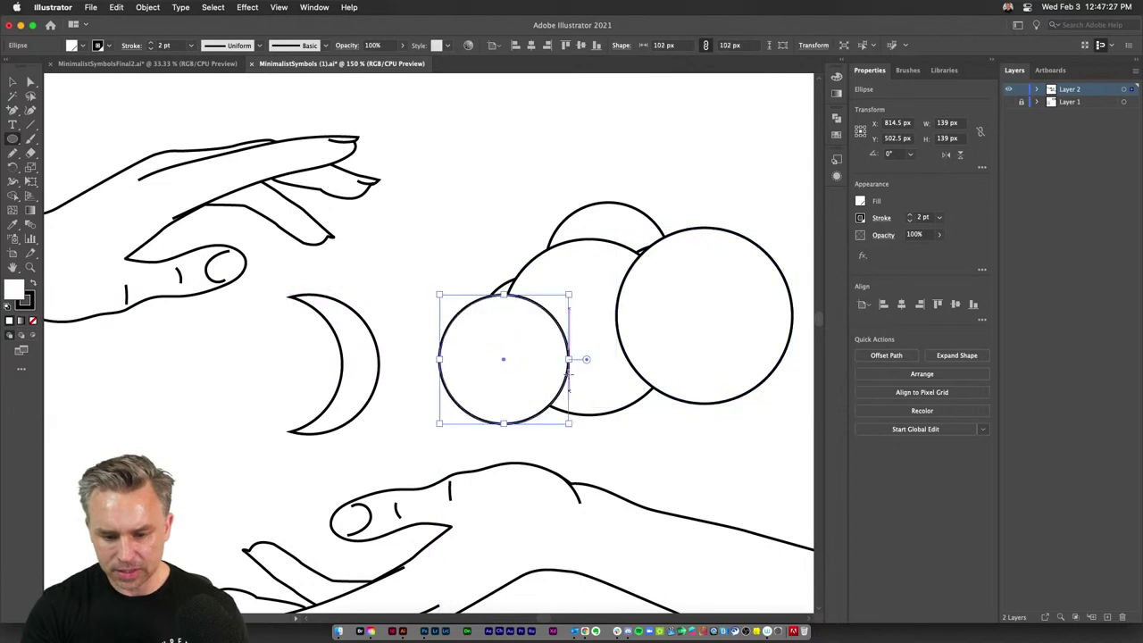
- Extend the cloud with circles about 69 px and 55 px across at its right end and about 85 px at its left
{"action": "scroll", "coordinate": [625, 375], "scroll_direction": "right", "scroll_amount": 5}
{"action": "scroll", "coordinate": [625, 375], "scroll_direction": "down", "scroll_amount": 1}
{"action": "mouse_move", "coordinate": [653, 278]}
{"action": "left_mouse_down"}
{"action": "mouse_move", "coordinate": [720, 333]}
{"action": "mouse_move", "coordinate": [734, 363]}
{"action": "left_mouse_up"}
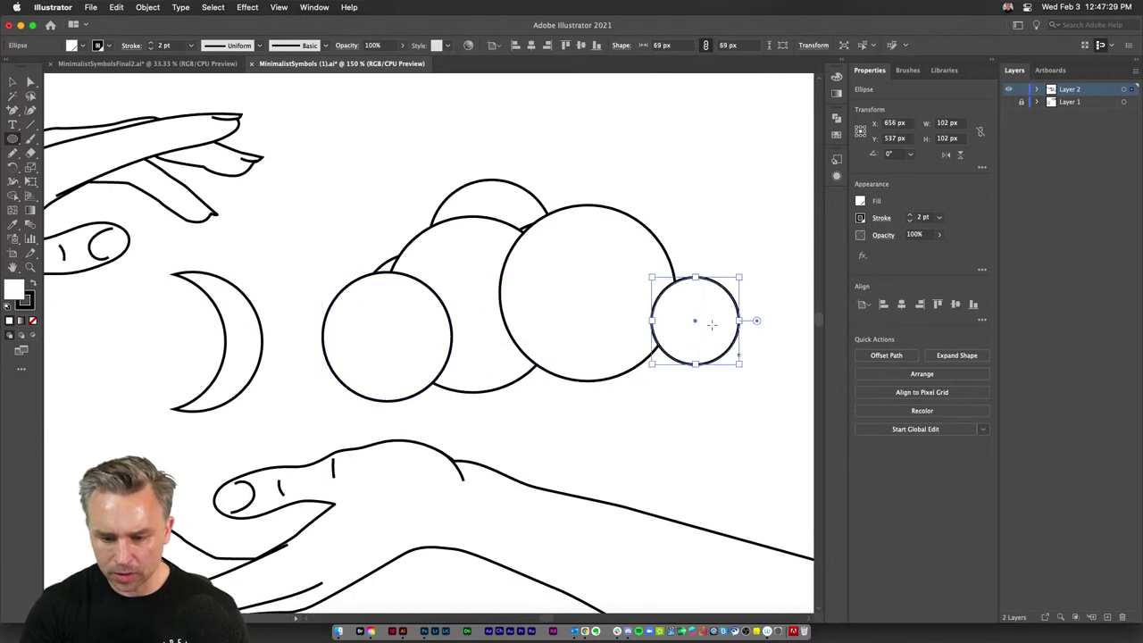
{"action": "left_click_drag", "start_coordinate": [700, 300], "coordinate": [772, 369]}
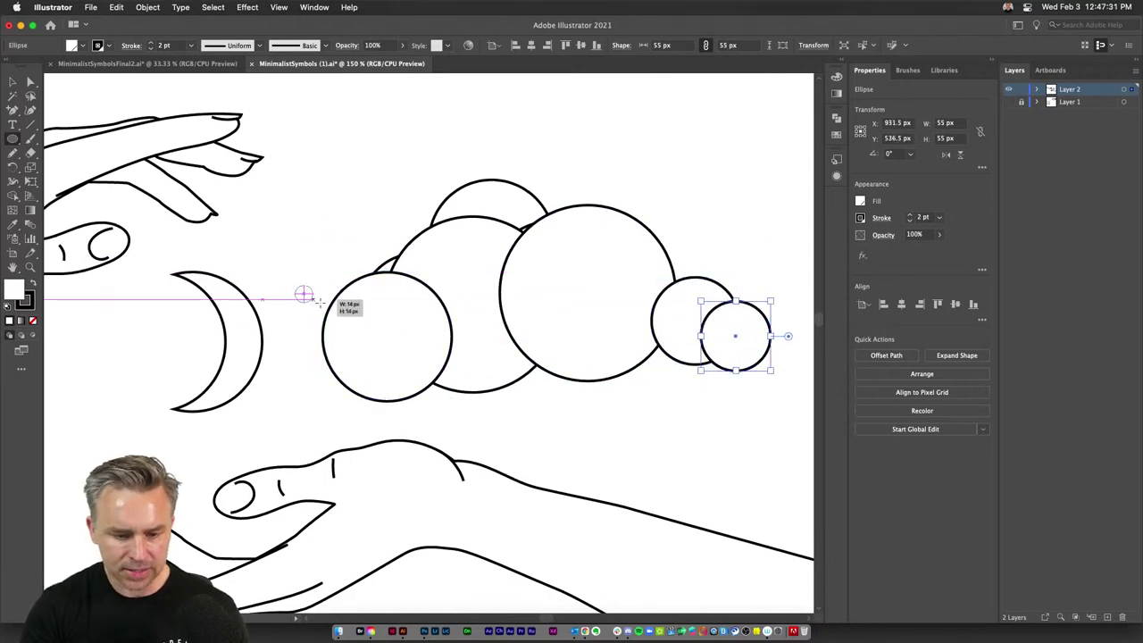
{"action": "left_click_drag", "start_coordinate": [294, 285], "coordinate": [403, 392]}
- Select all the cloud circles and remove their fill
{"action": "left_click", "coordinate": [12, 83]}
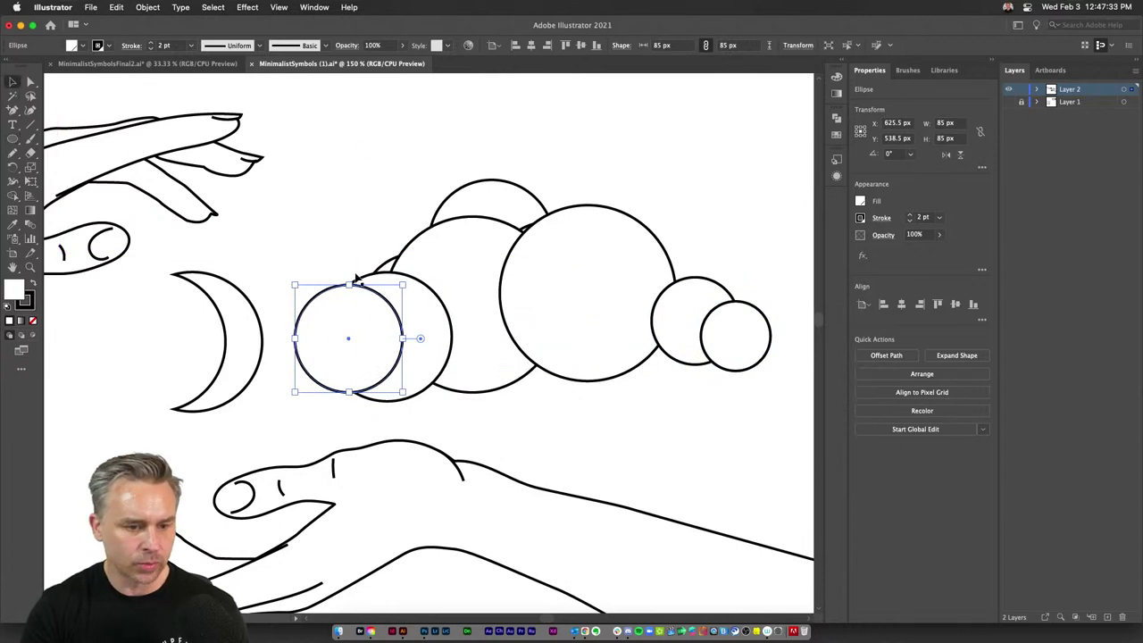
{"action": "left_click_drag", "start_coordinate": [303, 191], "coordinate": [737, 393]}
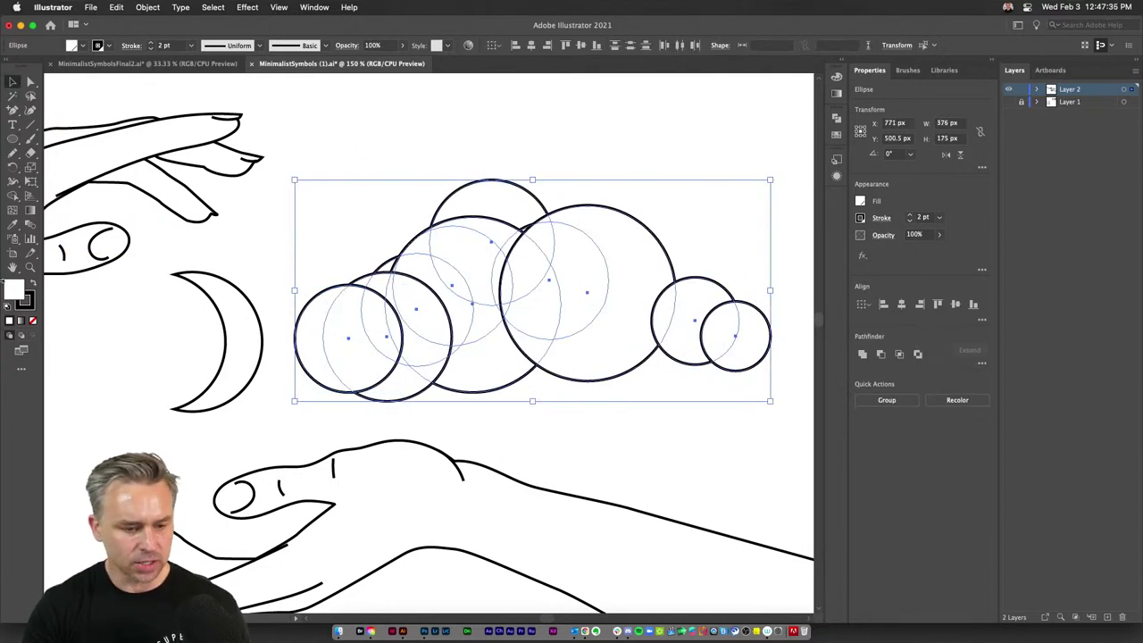
{"action": "left_click", "coordinate": [33, 323]}
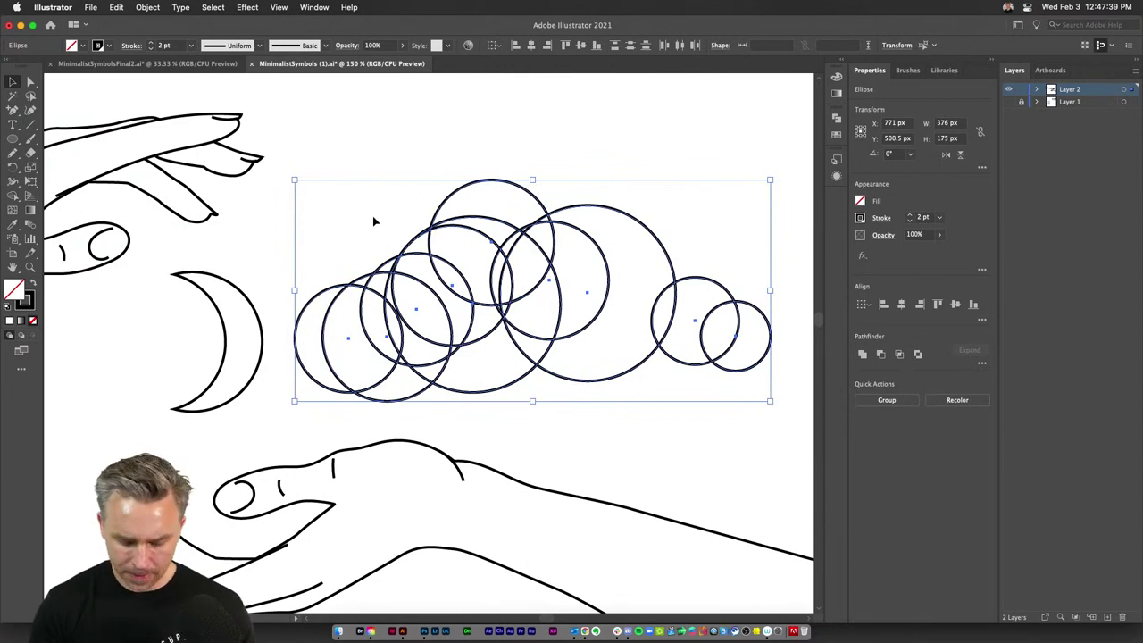
- Draw an unfilled ellipse about 198 px wide and 102 px high across the lower right part of the cloud
{"action": "key", "text": "l"}
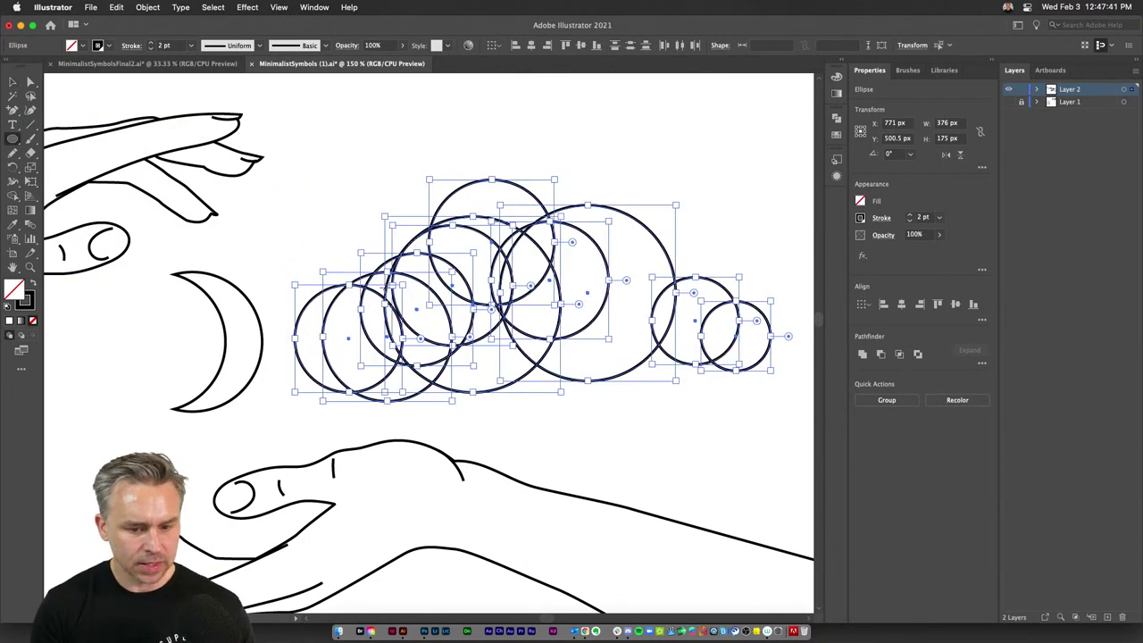
{"action": "left_click_drag", "start_coordinate": [466, 271], "coordinate": [717, 402]}
{"action": "key", "text": "v"}
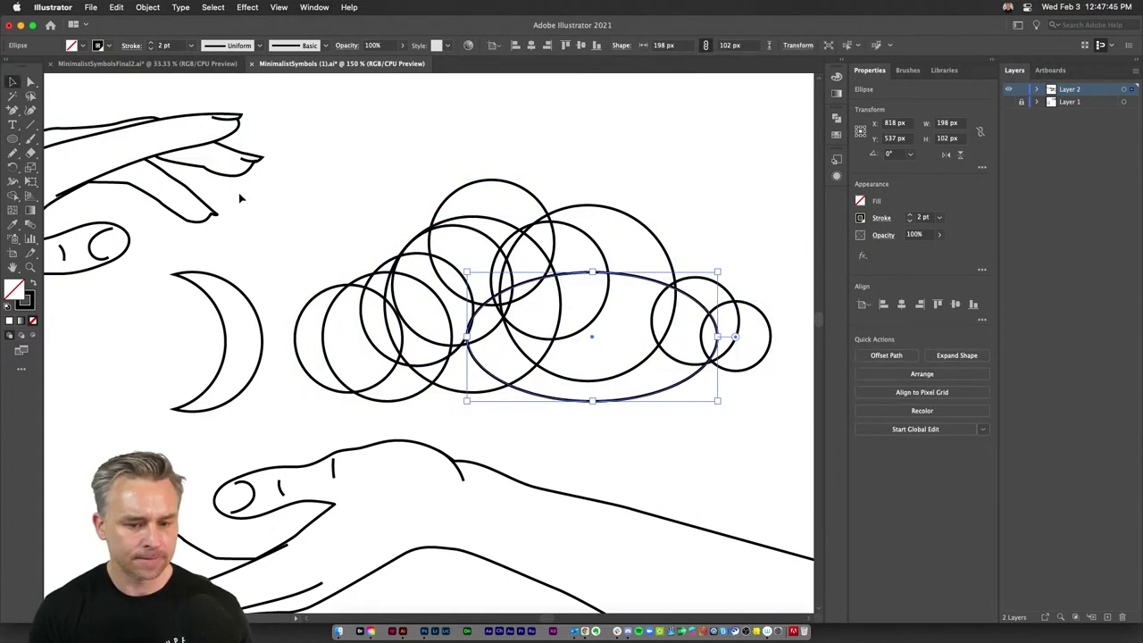
- Select all the cloud shapes and merge the overlapping regions of the lower left lobes with the Shape Builder tool
{"action": "left_click_drag", "start_coordinate": [311, 162], "coordinate": [778, 420]}
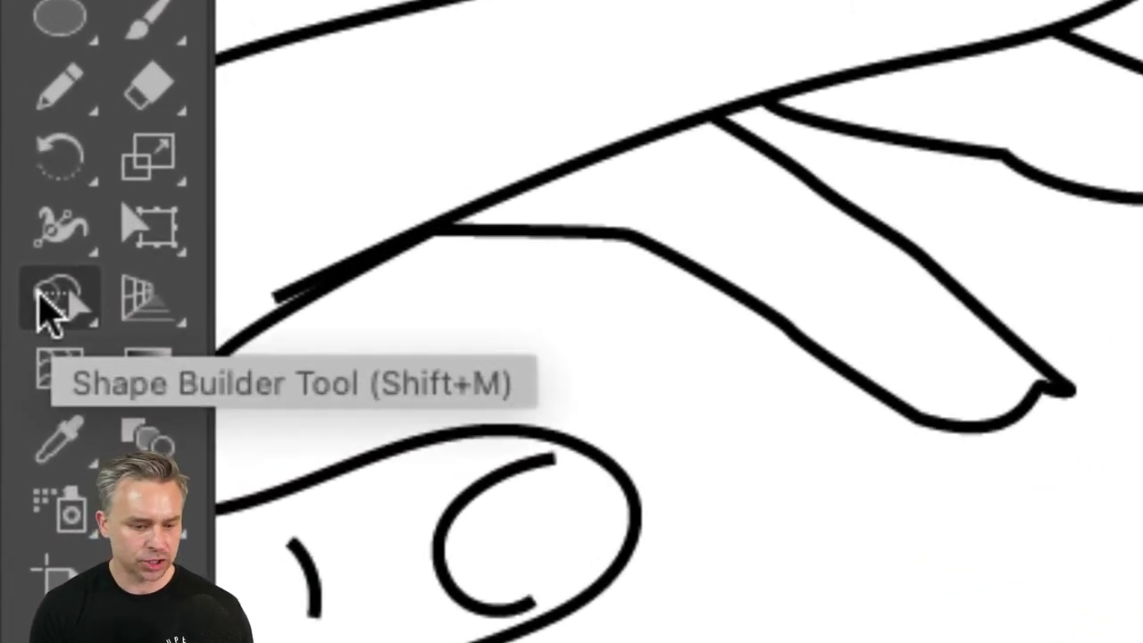
{"action": "left_click", "coordinate": [40, 294]}
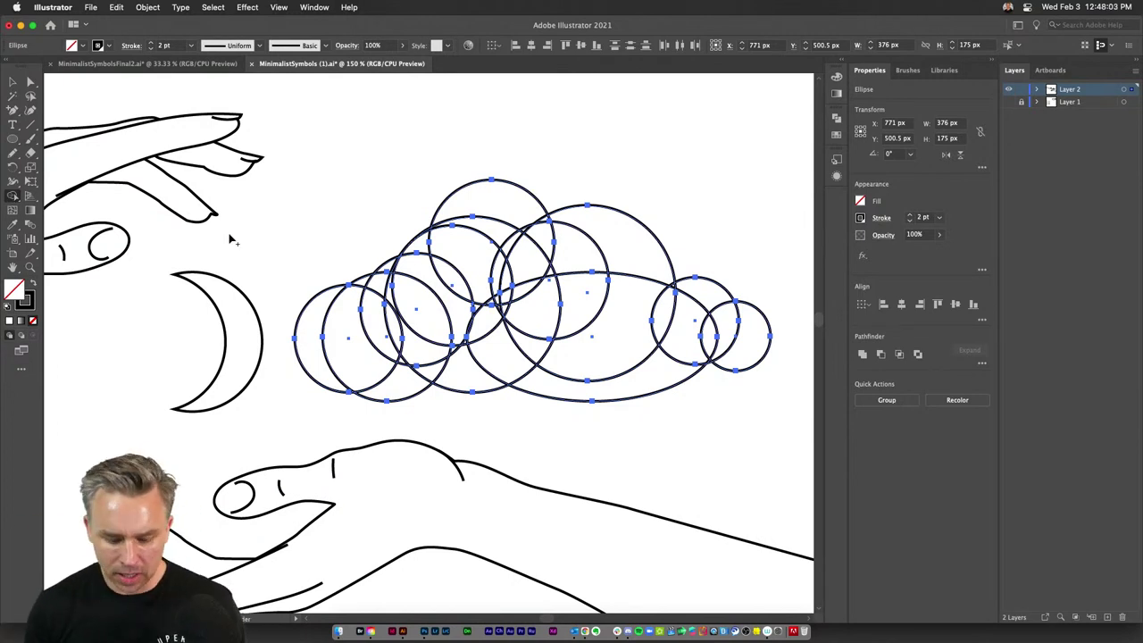
{"action": "key", "text": "super+equal"}
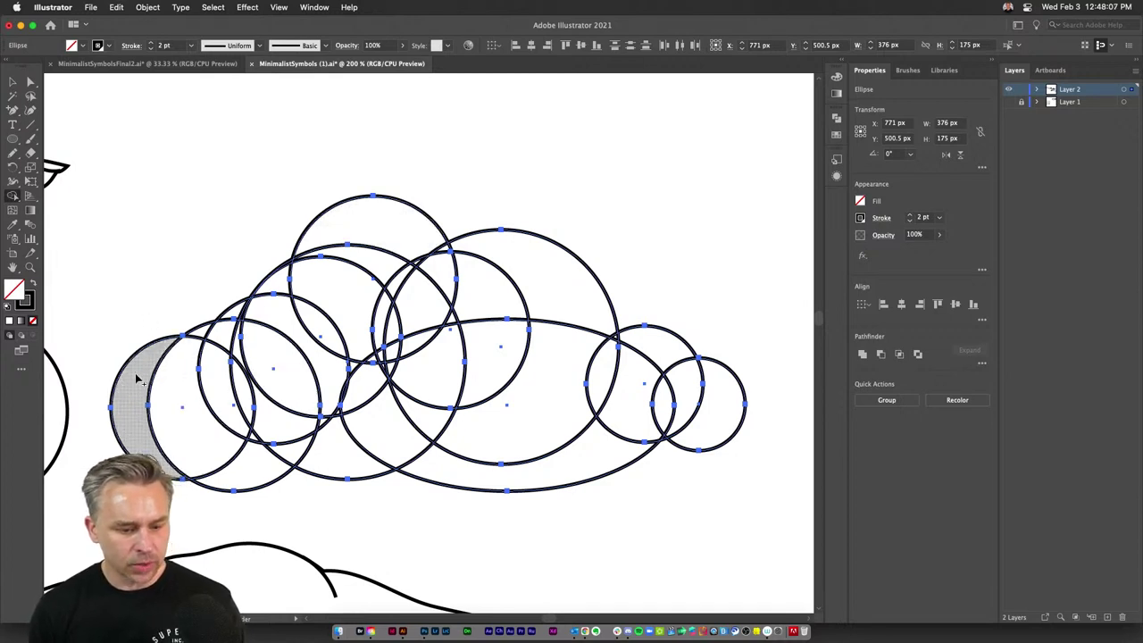
{"action": "mouse_move", "coordinate": [136, 376]}
{"action": "left_mouse_down"}
{"action": "mouse_move", "coordinate": [166, 397]}
{"action": "mouse_move", "coordinate": [281, 386]}
{"action": "mouse_move", "coordinate": [357, 459]}
{"action": "mouse_move", "coordinate": [258, 403]}
{"action": "left_mouse_up"}
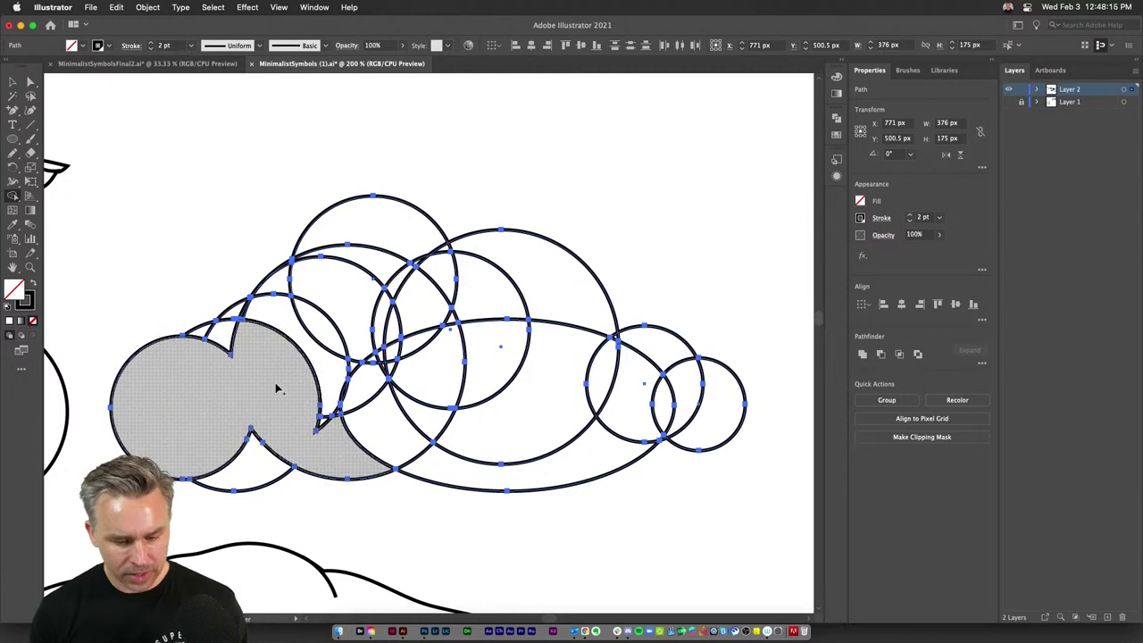
{"action": "left_click_drag", "start_coordinate": [275, 382], "coordinate": [369, 428]}
{"action": "mouse_move", "coordinate": [268, 320]}
{"action": "left_mouse_down"}
{"action": "mouse_move", "coordinate": [302, 322]}
{"action": "mouse_move", "coordinate": [339, 365]}
{"action": "mouse_move", "coordinate": [343, 400]}
{"action": "left_mouse_up"}
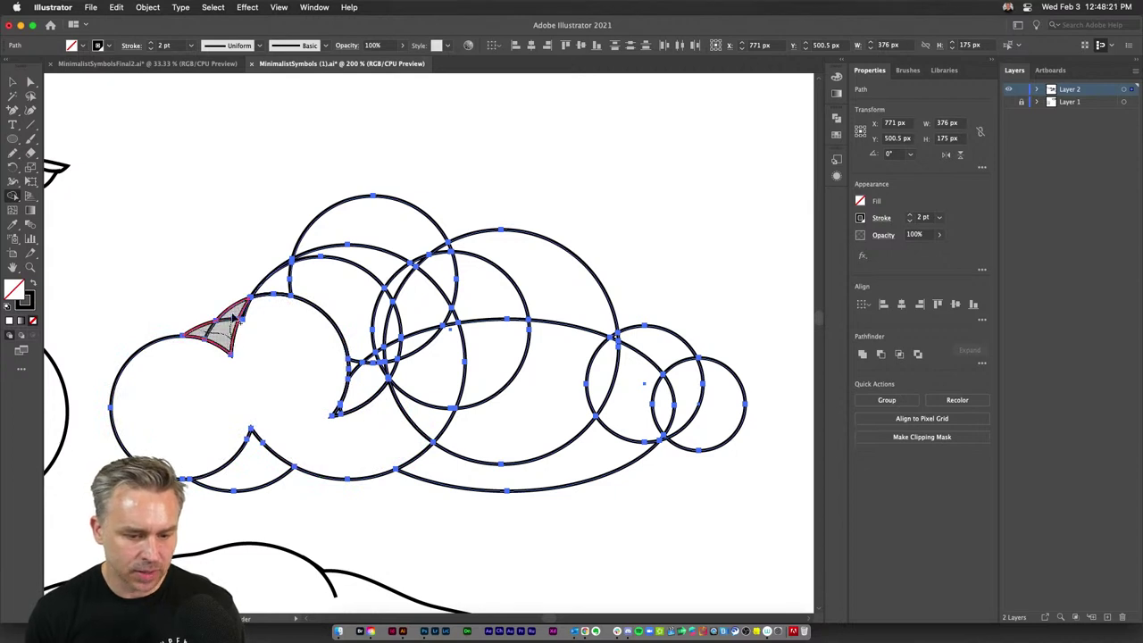
- Merge the sliver regions behind the left lobes and unite the overlapping pieces of the upper cloud lobes
{"action": "left_click_drag", "start_coordinate": [235, 314], "coordinate": [250, 318]}
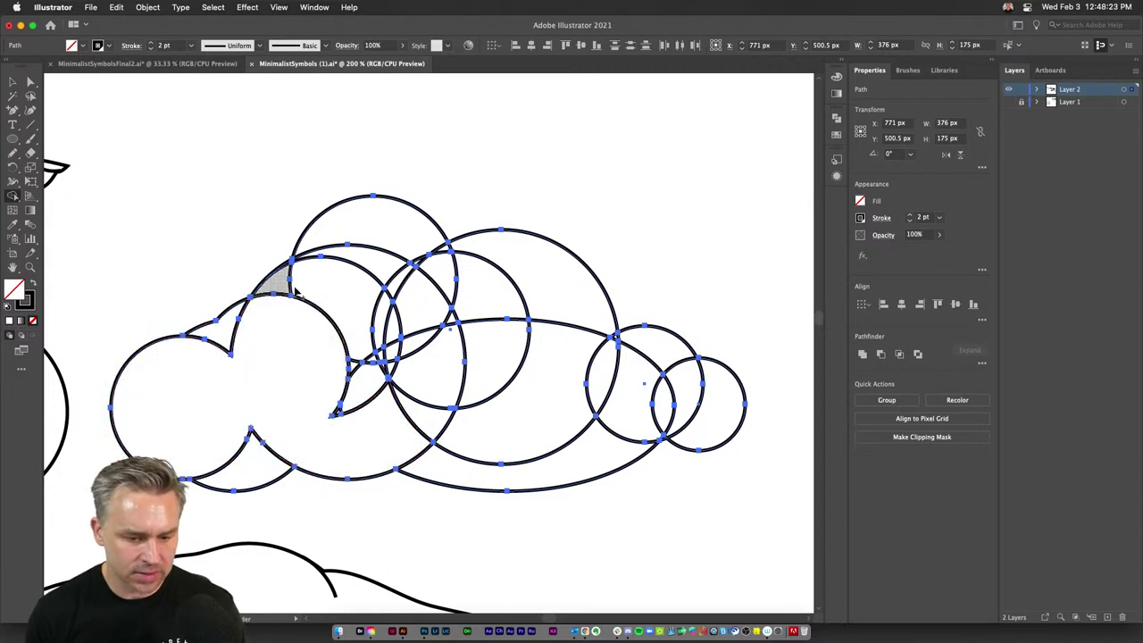
{"action": "left_click_drag", "start_coordinate": [267, 272], "coordinate": [342, 282]}
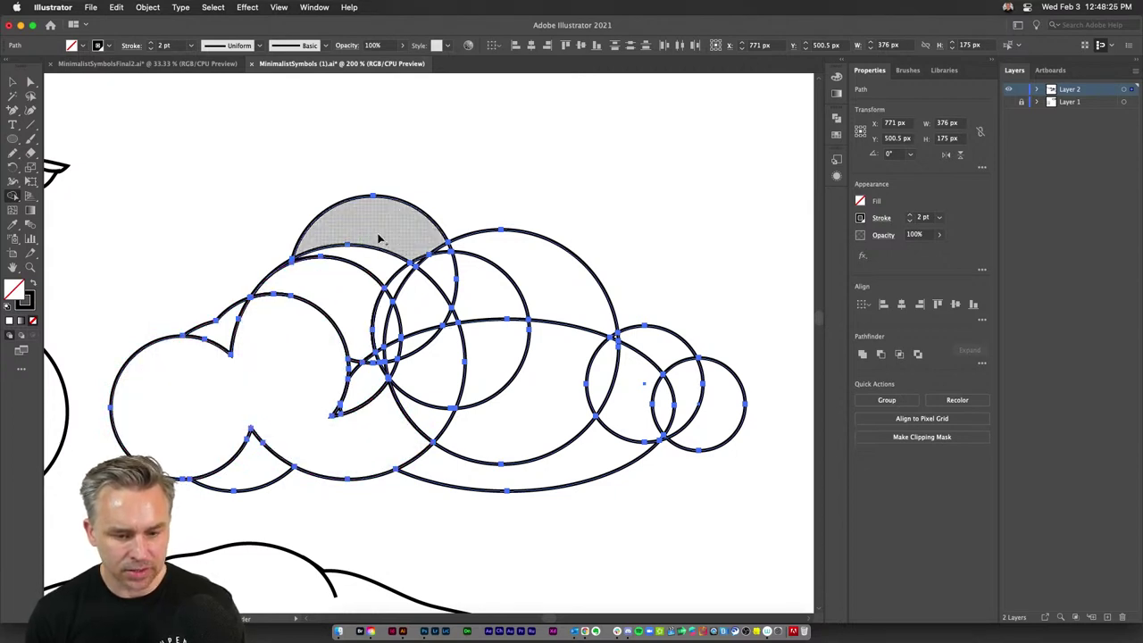
{"action": "mouse_move", "coordinate": [452, 281]}
{"action": "left_mouse_down"}
{"action": "mouse_move", "coordinate": [505, 257]}
{"action": "mouse_move", "coordinate": [538, 304]}
{"action": "mouse_move", "coordinate": [479, 283]}
{"action": "mouse_move", "coordinate": [443, 251]}
{"action": "mouse_move", "coordinate": [406, 281]}
{"action": "mouse_move", "coordinate": [428, 307]}
{"action": "left_mouse_up"}
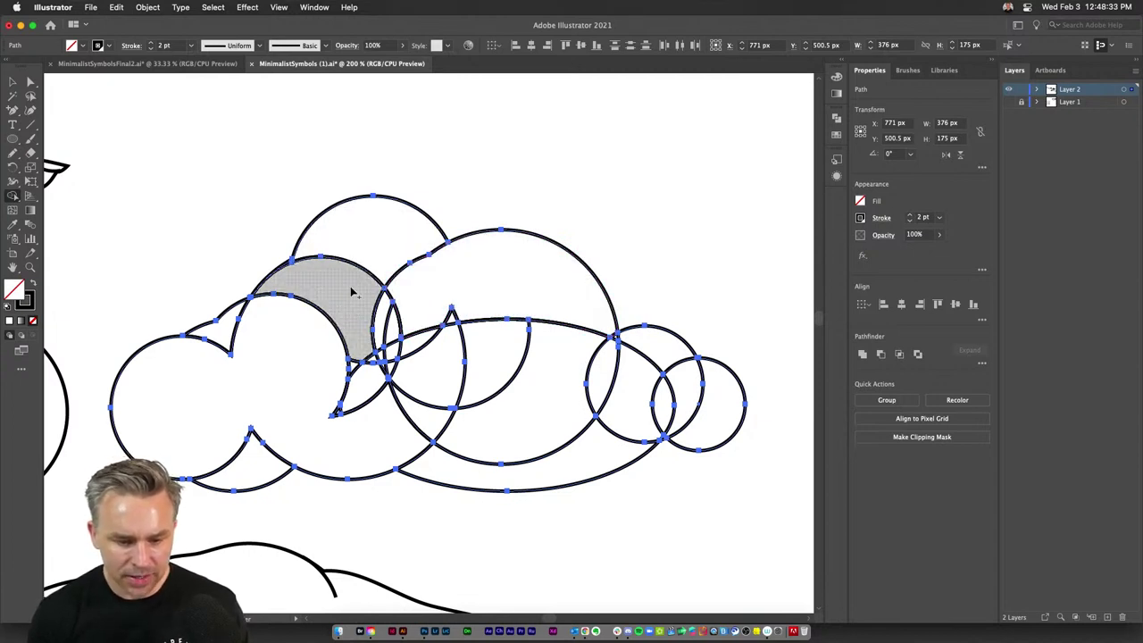
- Merge the central, ellipse and right-end regions into one continuous front cloud shape, undoing one merge along the way, and deselect it
{"action": "mouse_move", "coordinate": [414, 295]}
{"action": "left_mouse_down"}
{"action": "mouse_move", "coordinate": [404, 325]}
{"action": "mouse_move", "coordinate": [358, 308]}
{"action": "mouse_move", "coordinate": [365, 381]}
{"action": "mouse_move", "coordinate": [382, 356]}
{"action": "mouse_move", "coordinate": [482, 347]}
{"action": "mouse_move", "coordinate": [523, 350]}
{"action": "mouse_move", "coordinate": [537, 387]}
{"action": "mouse_move", "coordinate": [423, 390]}
{"action": "mouse_move", "coordinate": [380, 373]}
{"action": "mouse_move", "coordinate": [425, 417]}
{"action": "left_mouse_up"}
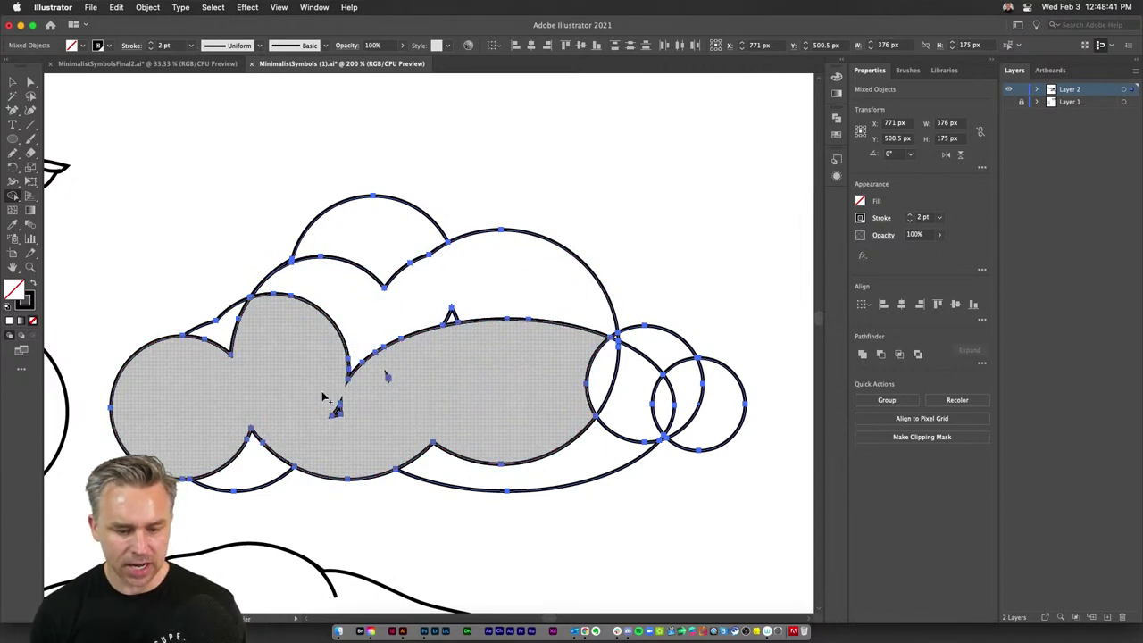
{"action": "key", "text": "super+z"}
{"action": "left_click_drag", "start_coordinate": [352, 382], "coordinate": [395, 378]}
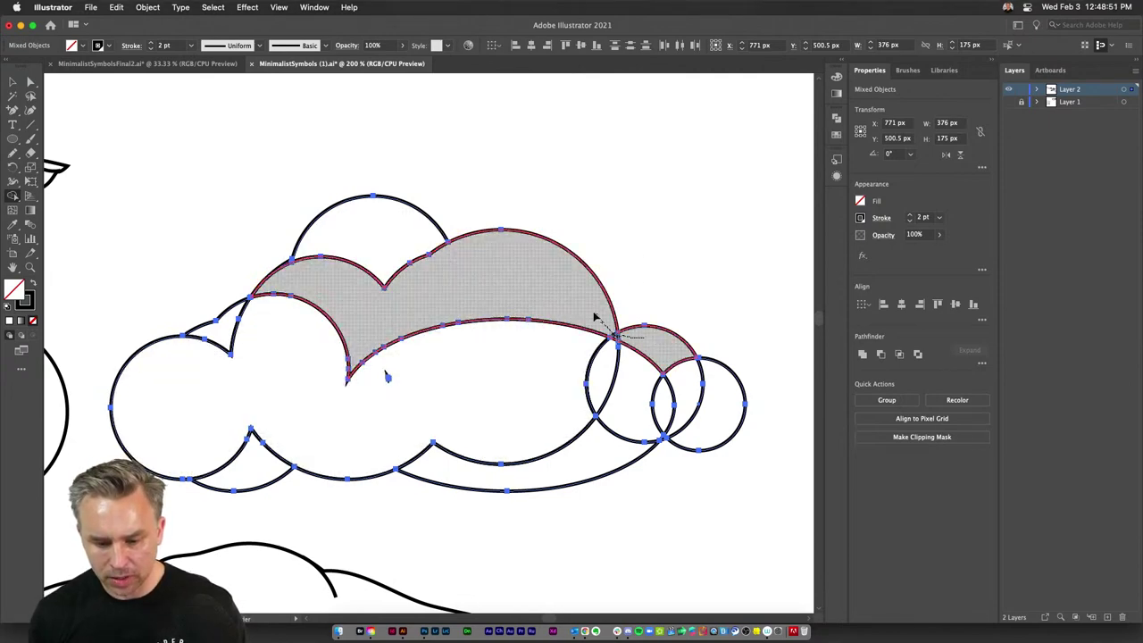
{"action": "mouse_move", "coordinate": [553, 378]}
{"action": "left_mouse_down"}
{"action": "mouse_move", "coordinate": [596, 369]}
{"action": "mouse_move", "coordinate": [663, 405]}
{"action": "mouse_move", "coordinate": [704, 407]}
{"action": "left_mouse_up"}
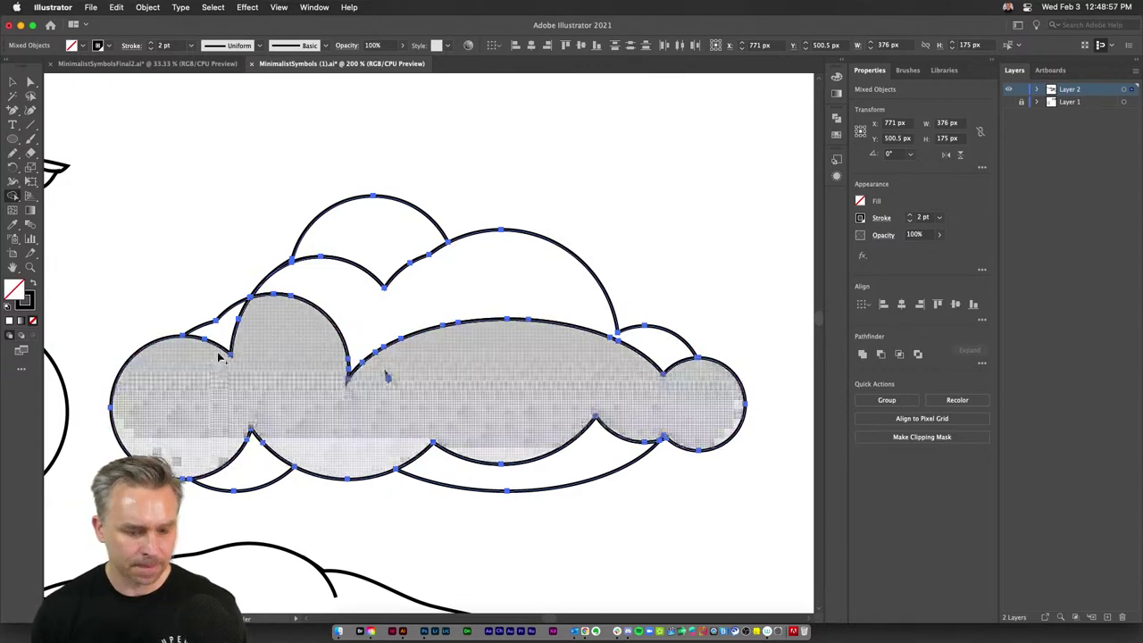
{"action": "key", "text": "v"}
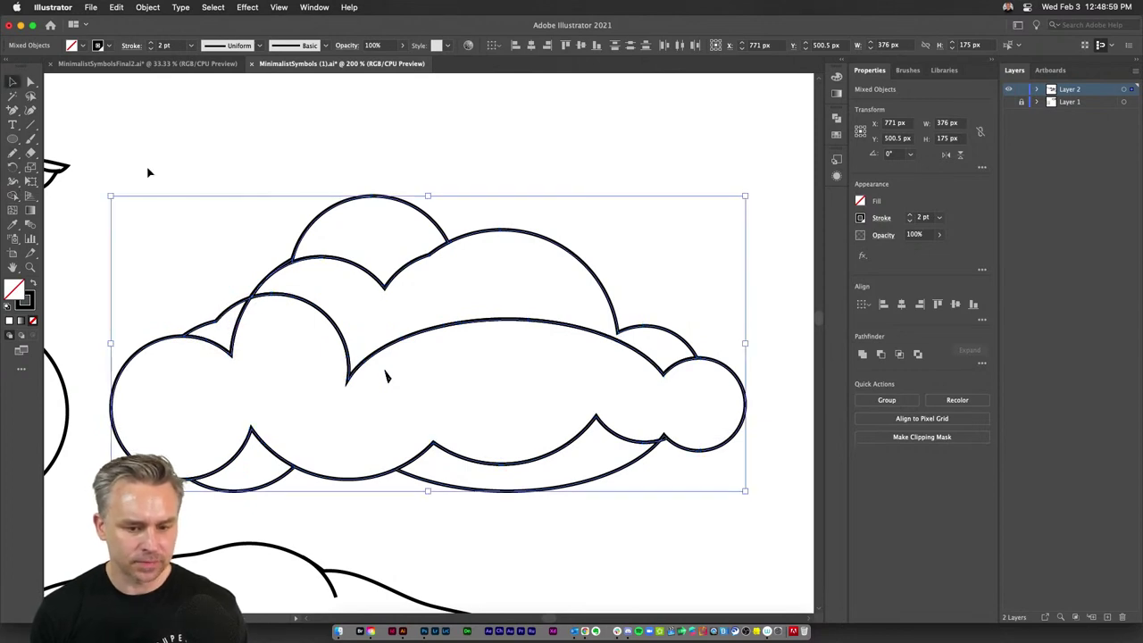
{"action": "left_click", "coordinate": [149, 172]}
{"action": "key", "text": "super+minus"}
{"action": "key", "text": "super+minus"}
{"action": "key", "text": "super+minus"}
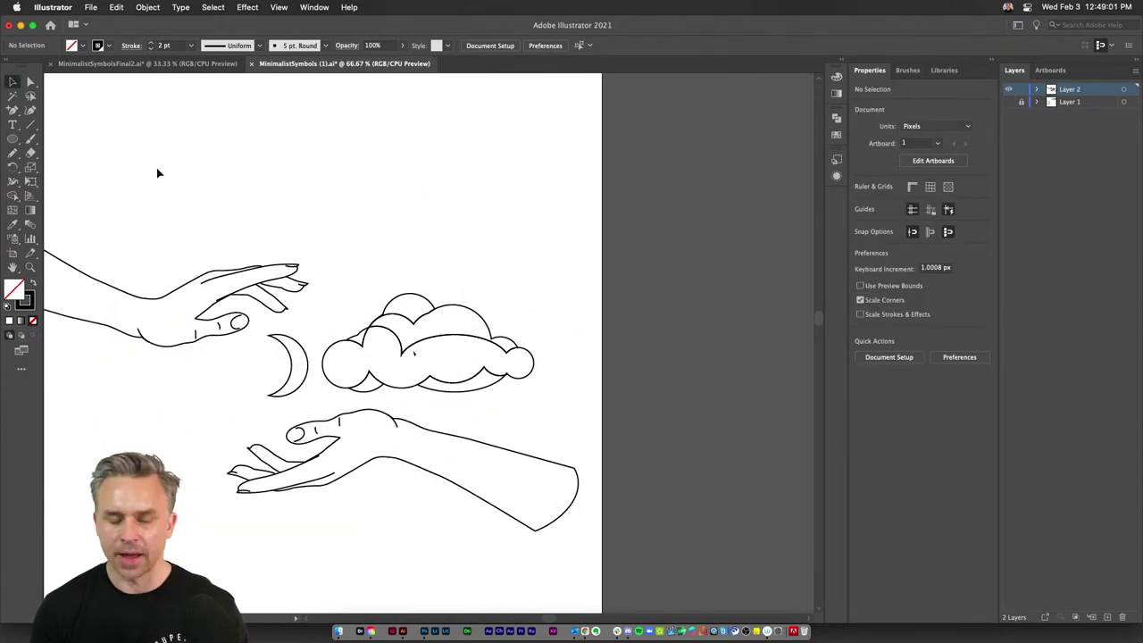
{"action": "left_click", "coordinate": [12, 139]}
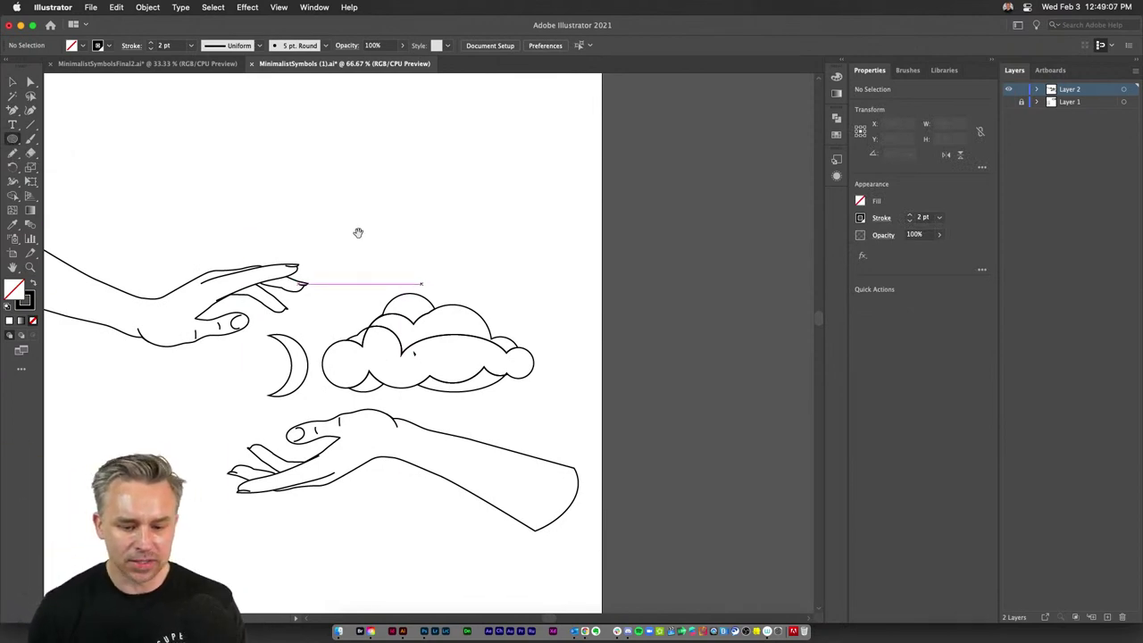
{"action": "scroll", "coordinate": [357, 199], "scroll_direction": "left", "scroll_amount": 3}
- Select the whole cloud again and merge its large upper region with the front shape using Shape Builder
{"action": "left_click", "coordinate": [12, 81]}
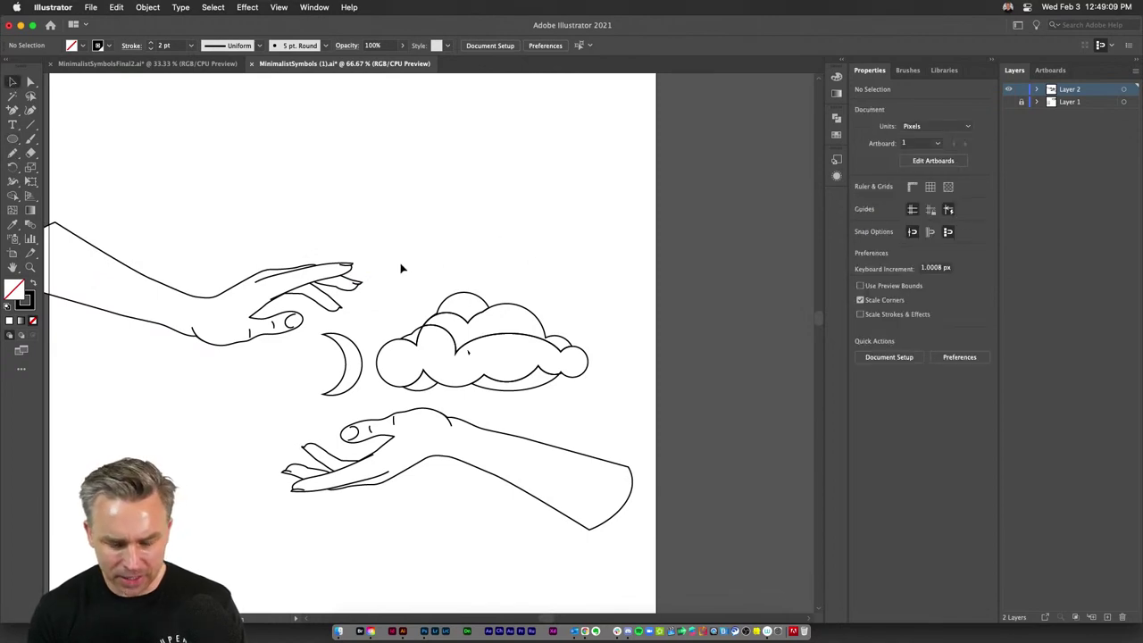
{"action": "left_click_drag", "start_coordinate": [386, 265], "coordinate": [568, 383]}
{"action": "key", "text": "super+equal"}
{"action": "key", "text": "super+equal"}
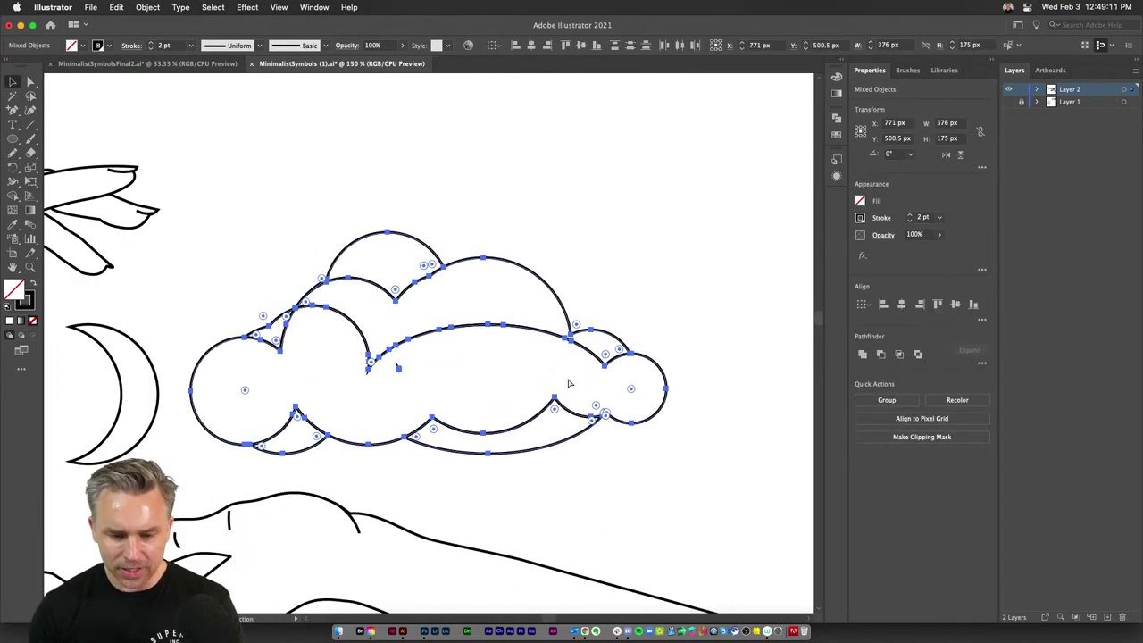
{"action": "key", "text": "super+equal"}
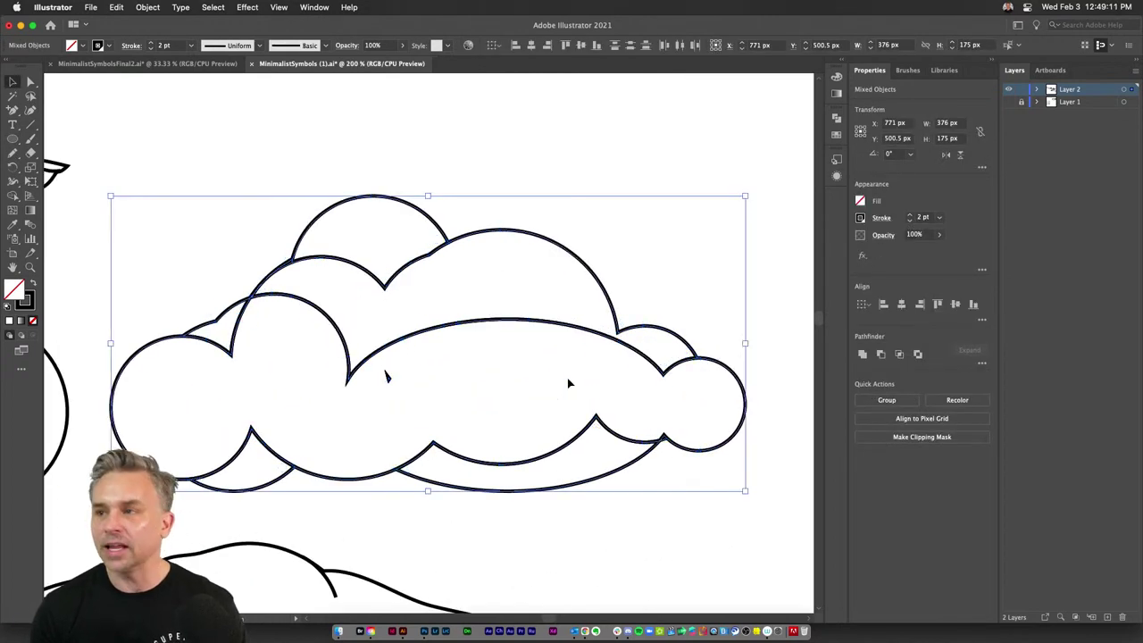
{"action": "left_click", "coordinate": [12, 195]}
{"action": "left_click_drag", "start_coordinate": [507, 290], "coordinate": [526, 370]}
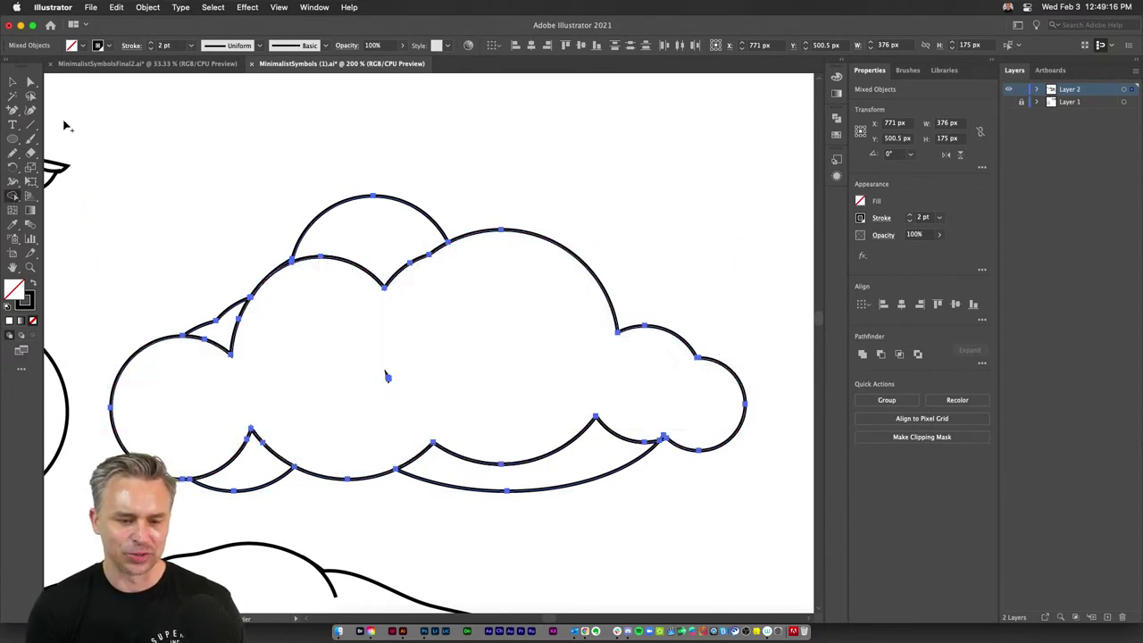
{"action": "left_click", "coordinate": [12, 81]}
{"action": "left_click", "coordinate": [202, 160]}
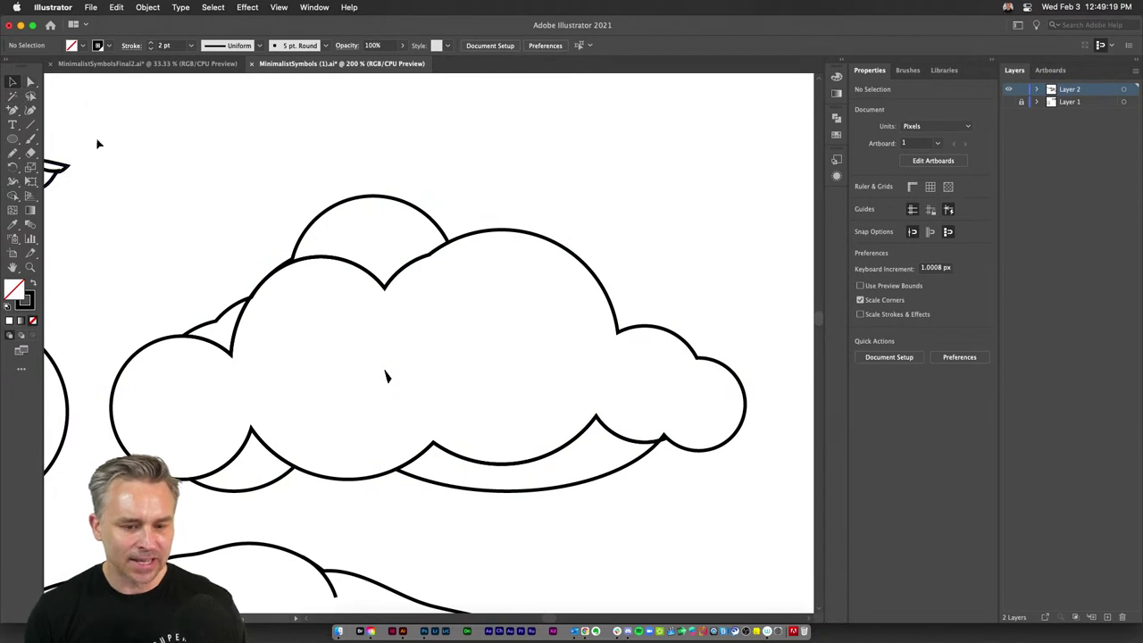
- Select all the cloud shapes and fill them with white
{"action": "left_click_drag", "start_coordinate": [156, 228], "coordinate": [751, 496]}
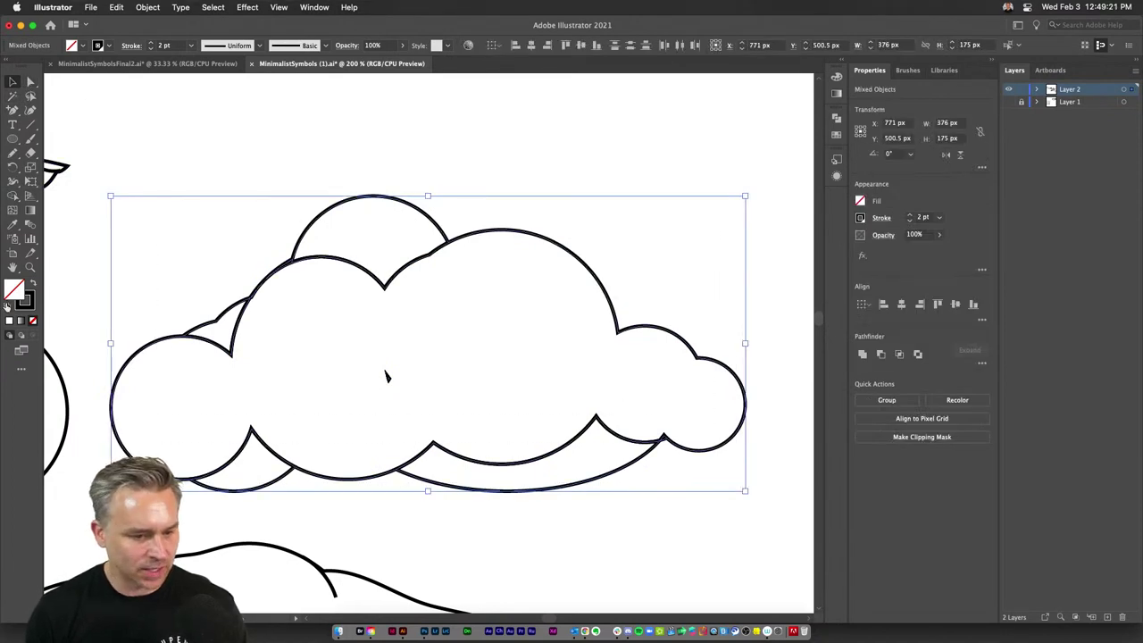
{"action": "left_click", "coordinate": [862, 201]}
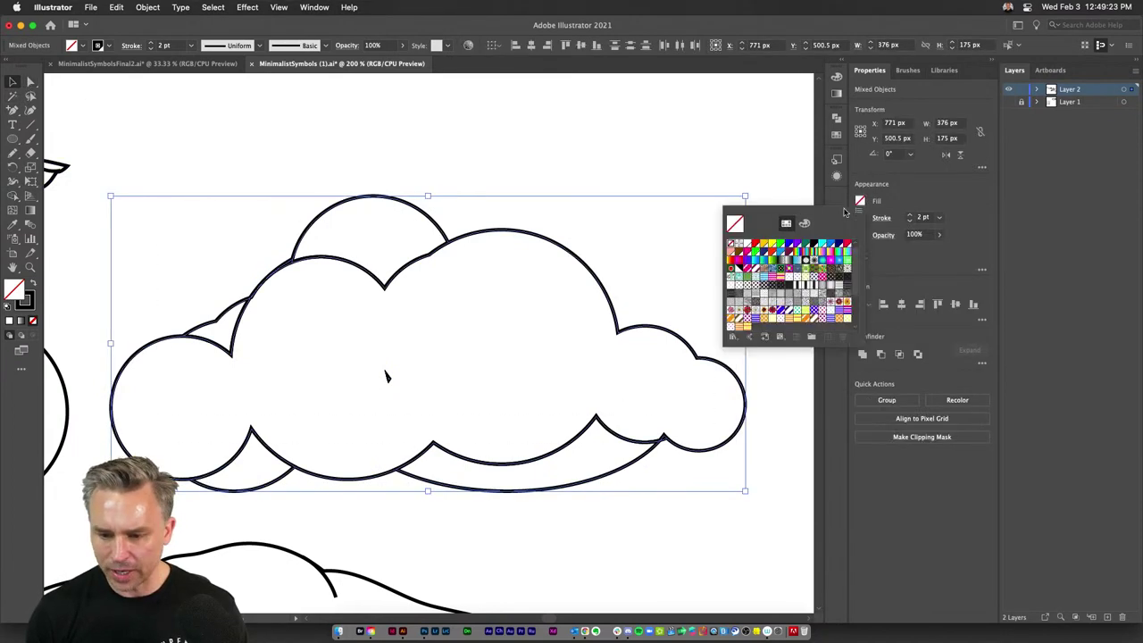
{"action": "left_click", "coordinate": [748, 244]}
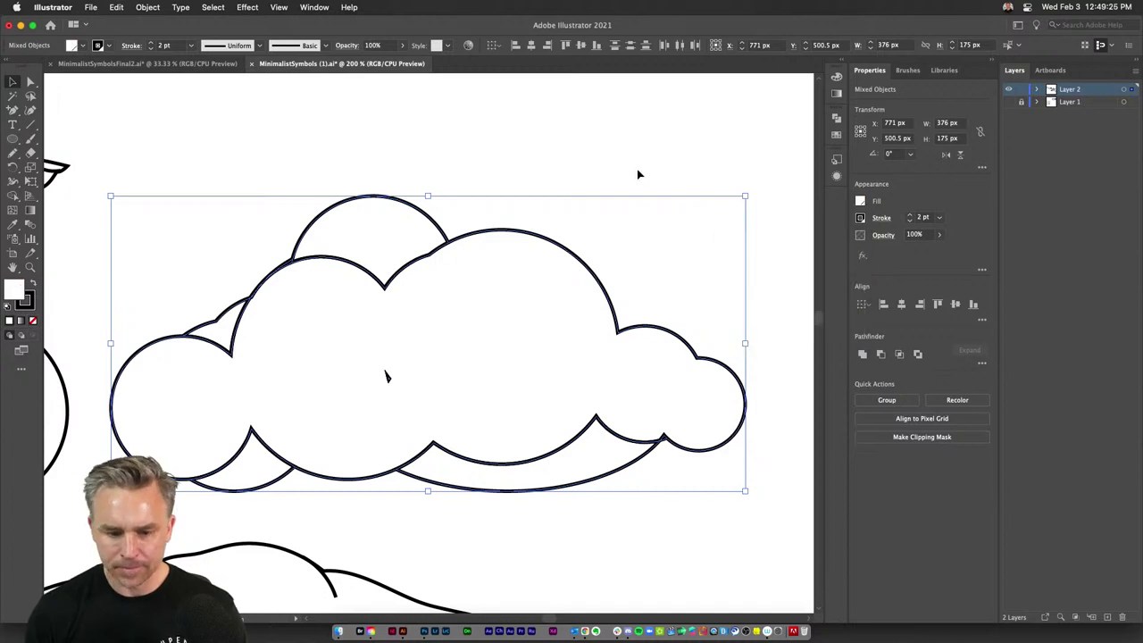
{"action": "key", "text": "super+minus"}
{"action": "key", "text": "super+minus"}
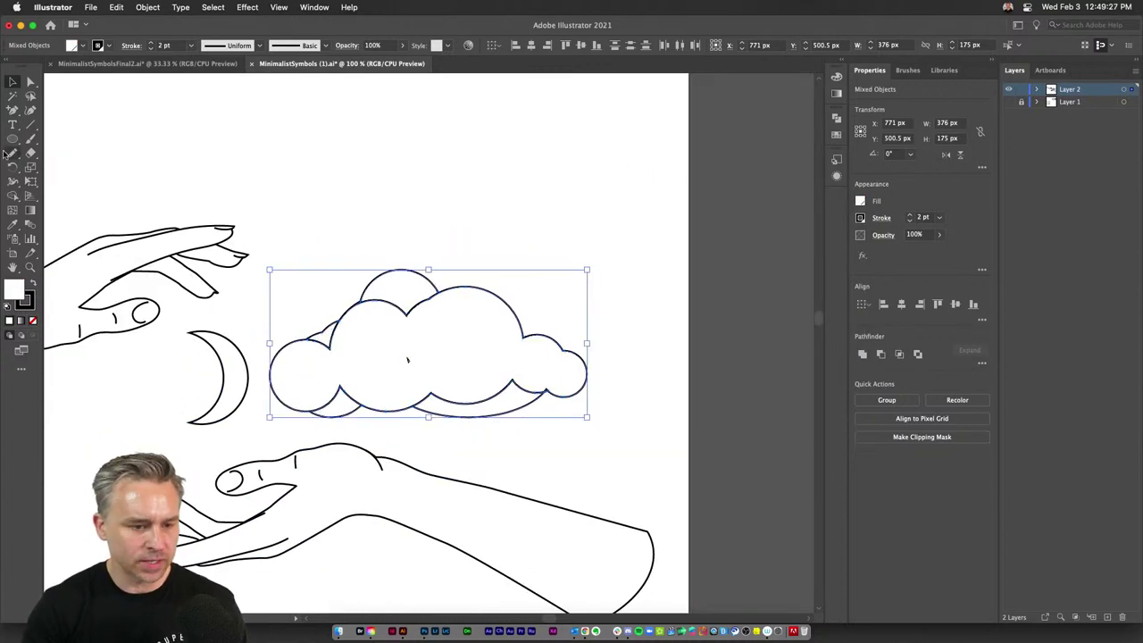
- Group all the cloud shapes and move the group up and to the right, away from the moon
{"action": "left_click", "coordinate": [260, 209]}
{"action": "left_click", "coordinate": [326, 356]}
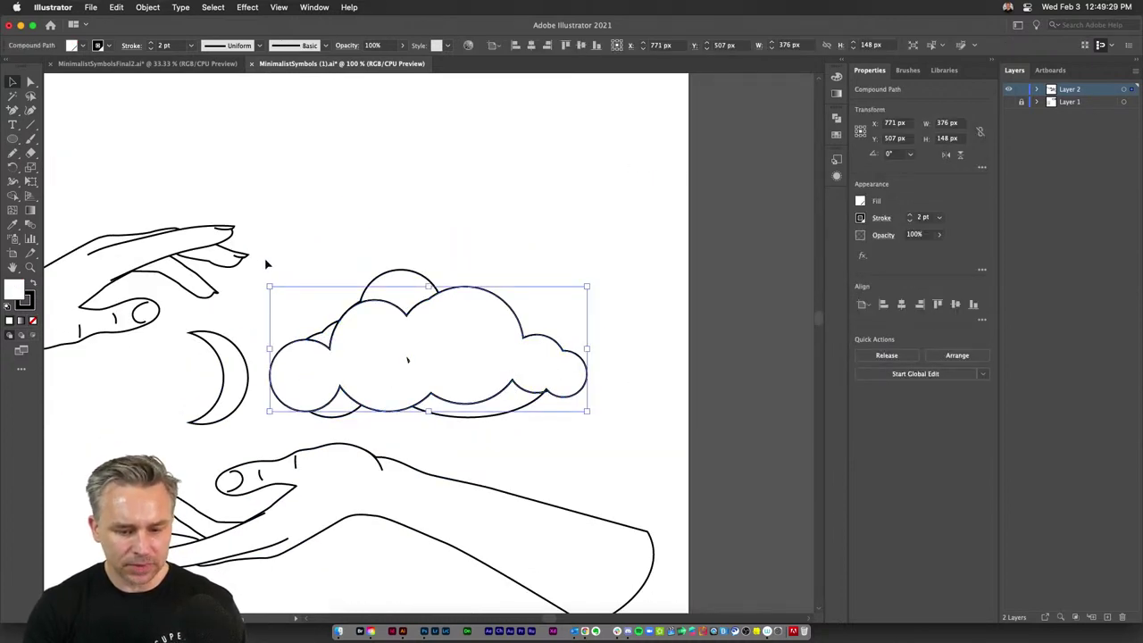
{"action": "left_click_drag", "start_coordinate": [265, 254], "coordinate": [587, 426]}
{"action": "key", "text": "super+g"}
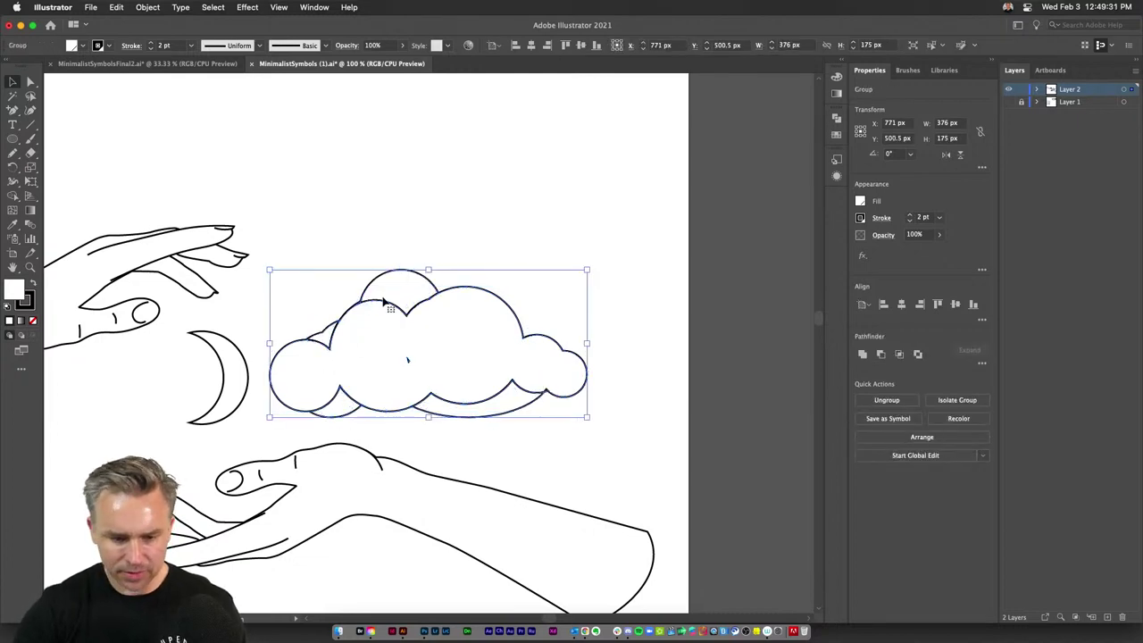
{"action": "left_click_drag", "start_coordinate": [416, 308], "coordinate": [484, 249]}
- Draw an 80 px circle beside the cloud, duplicate it, and move the copy up and left of the original
{"action": "left_click", "coordinate": [12, 138]}
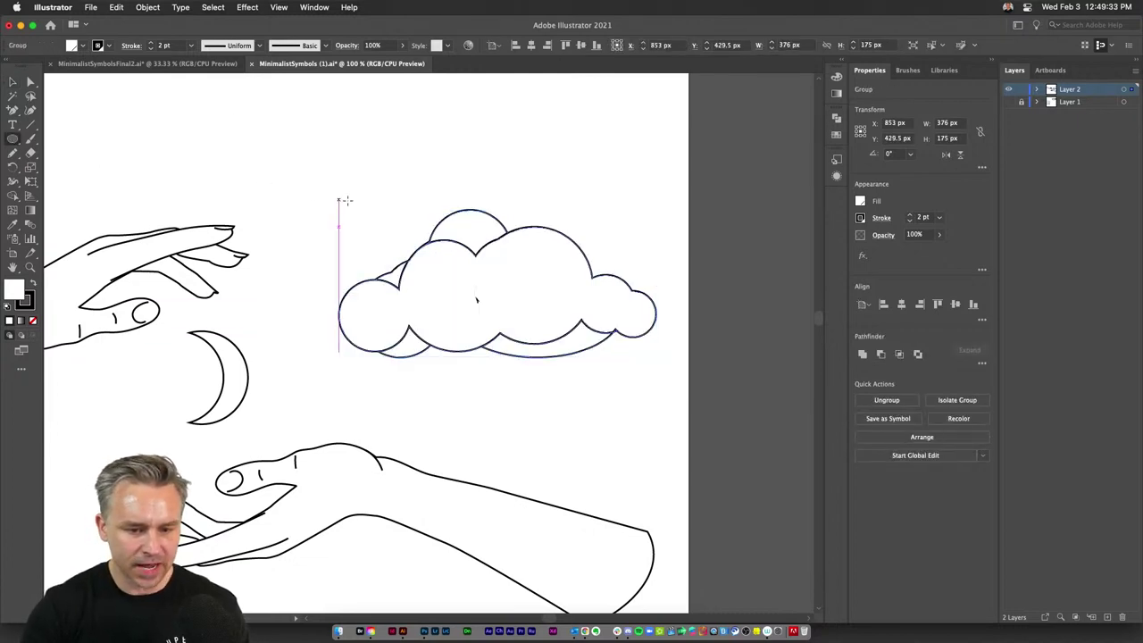
{"action": "mouse_move", "coordinate": [298, 174]}
{"action": "left_mouse_down"}
{"action": "mouse_move", "coordinate": [368, 241]}
{"action": "mouse_move", "coordinate": [311, 363]}
{"action": "mouse_move", "coordinate": [317, 416]}
{"action": "left_mouse_up"}
{"action": "left_click", "coordinate": [12, 81]}
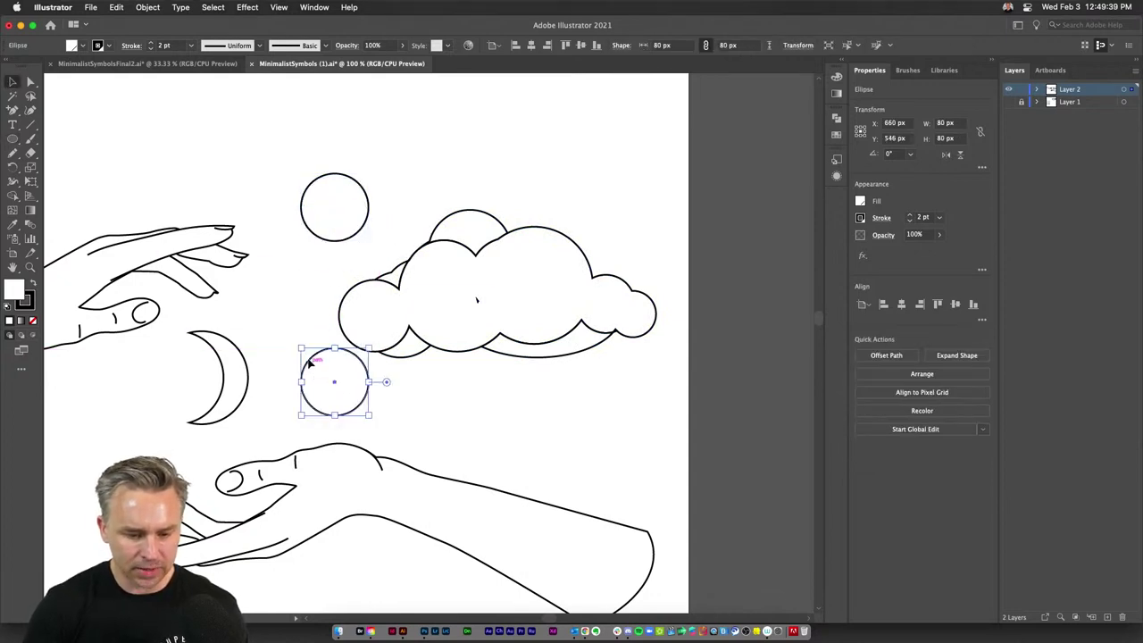
{"action": "left_click_drag", "start_coordinate": [310, 362], "coordinate": [383, 270]}
{"action": "key", "text": "super+equal"}
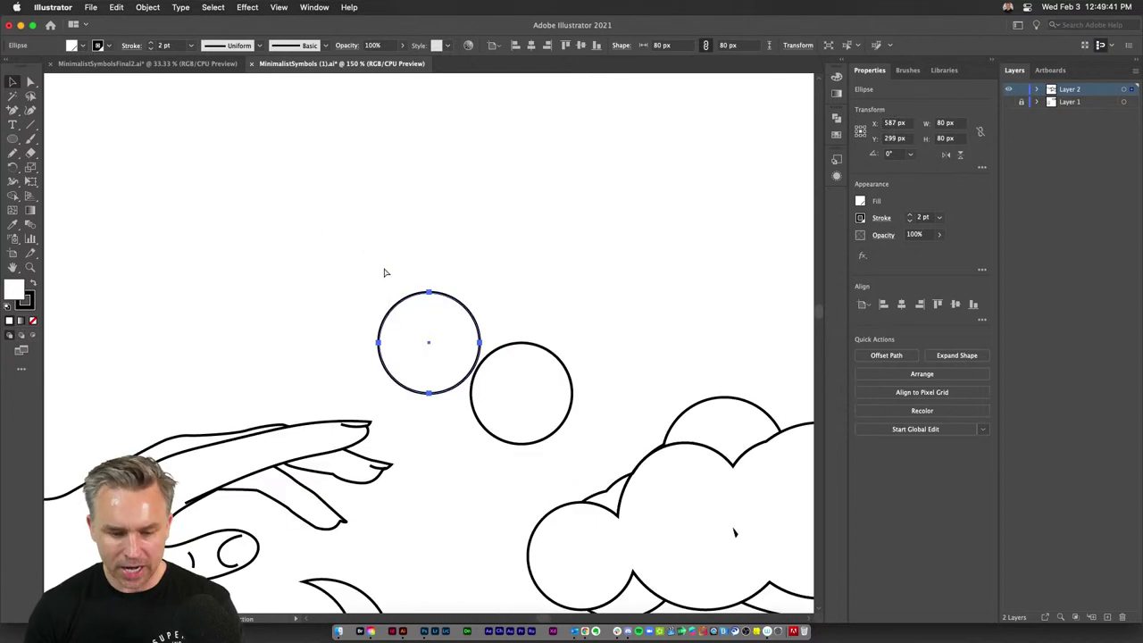
{"action": "key", "text": "super+equal"}
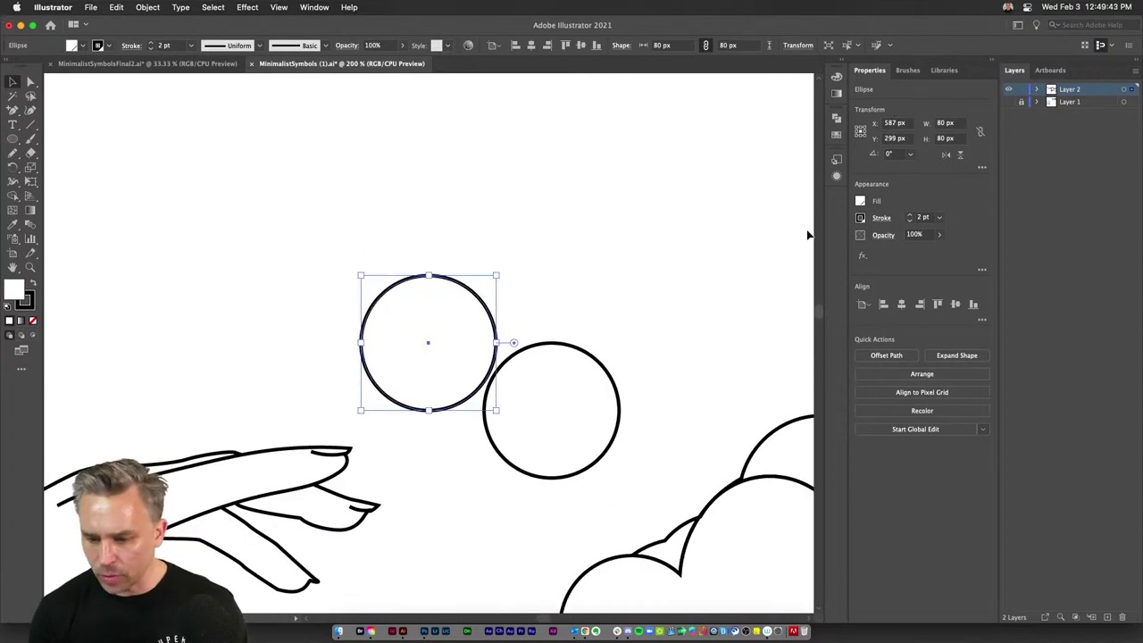
- Give the upper left circle a dashed stroke with a weight of 100 pt
{"action": "left_click", "coordinate": [881, 218]}
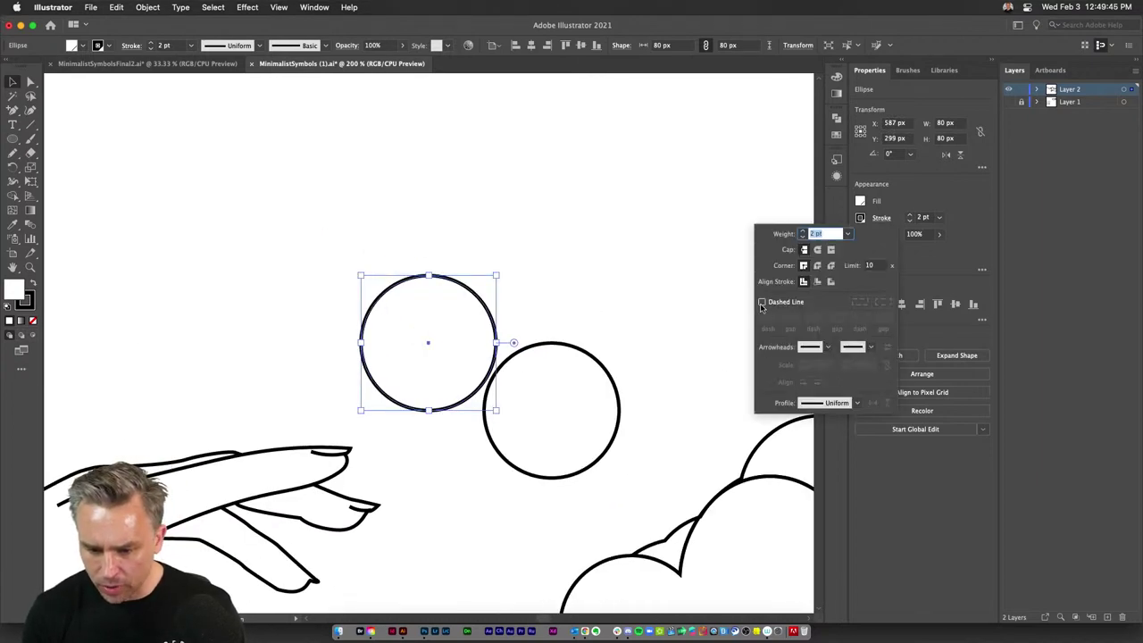
{"action": "left_click", "coordinate": [762, 303]}
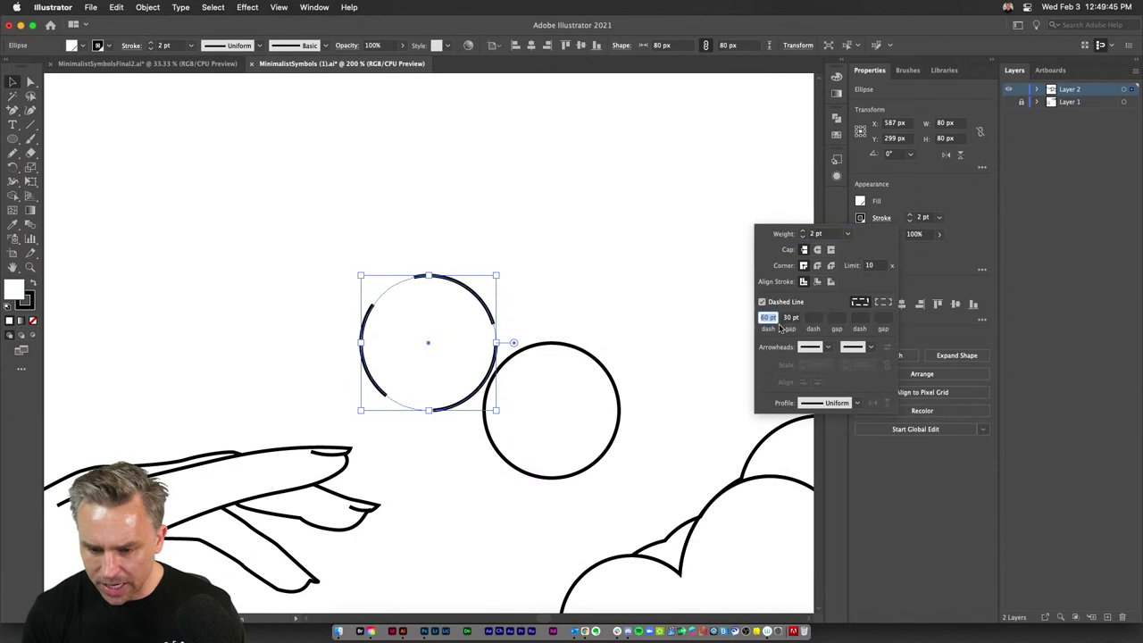
{"action": "left_click", "coordinate": [801, 230]}
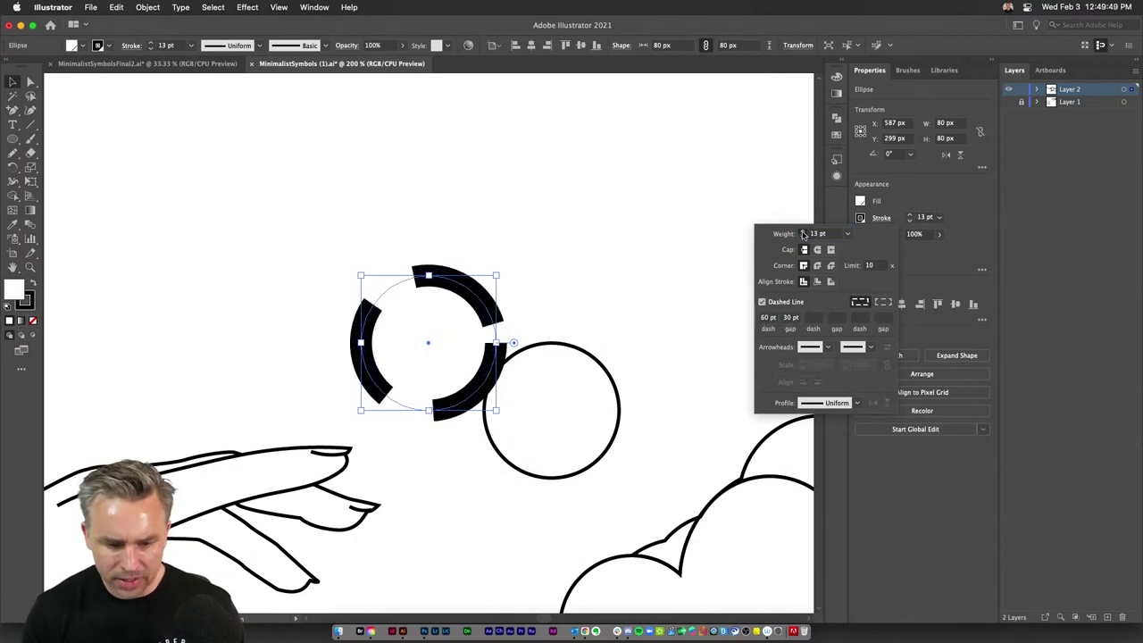
{"action": "left_click", "coordinate": [830, 235]}
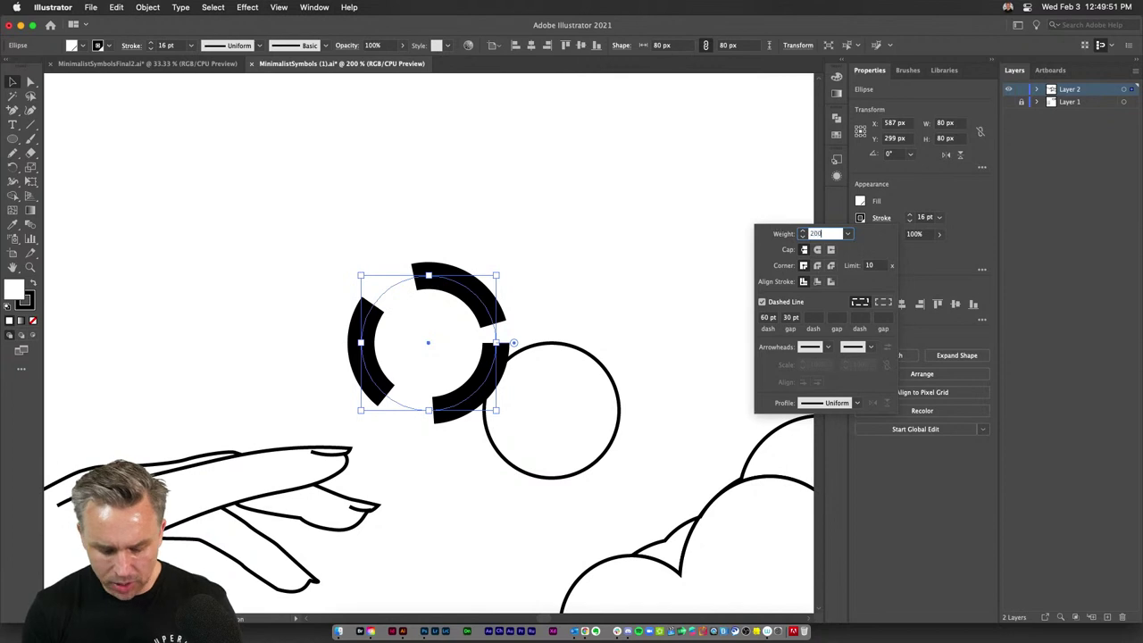
{"action": "key", "text": "Return"}
{"action": "left_click", "coordinate": [828, 236]}
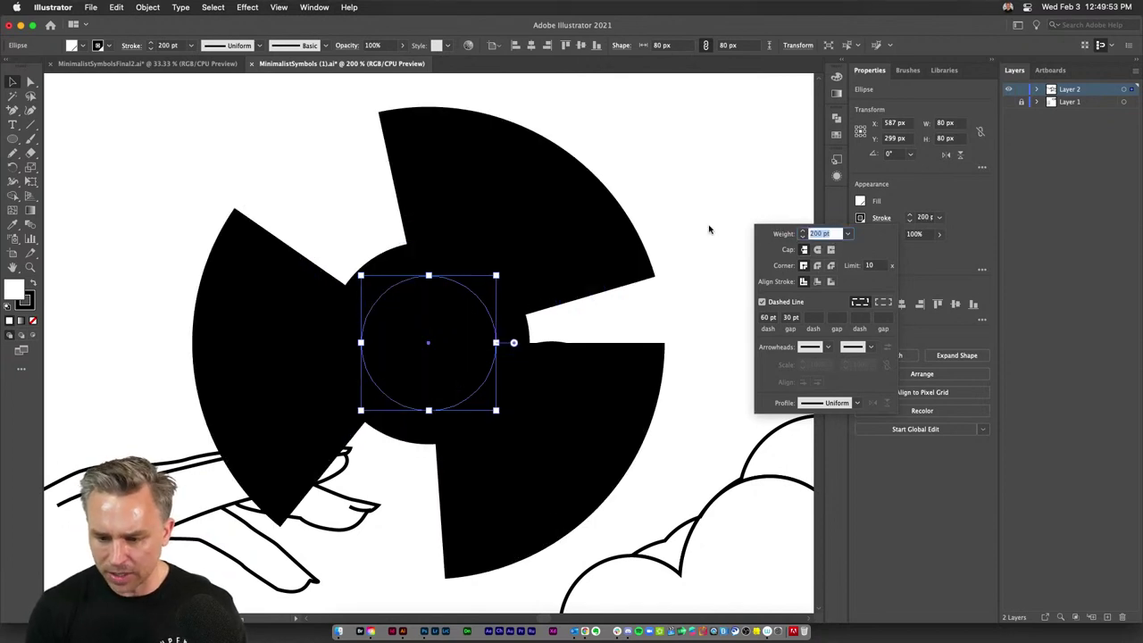
{"action": "type", "text": "100"}
{"action": "key", "text": "Return"}
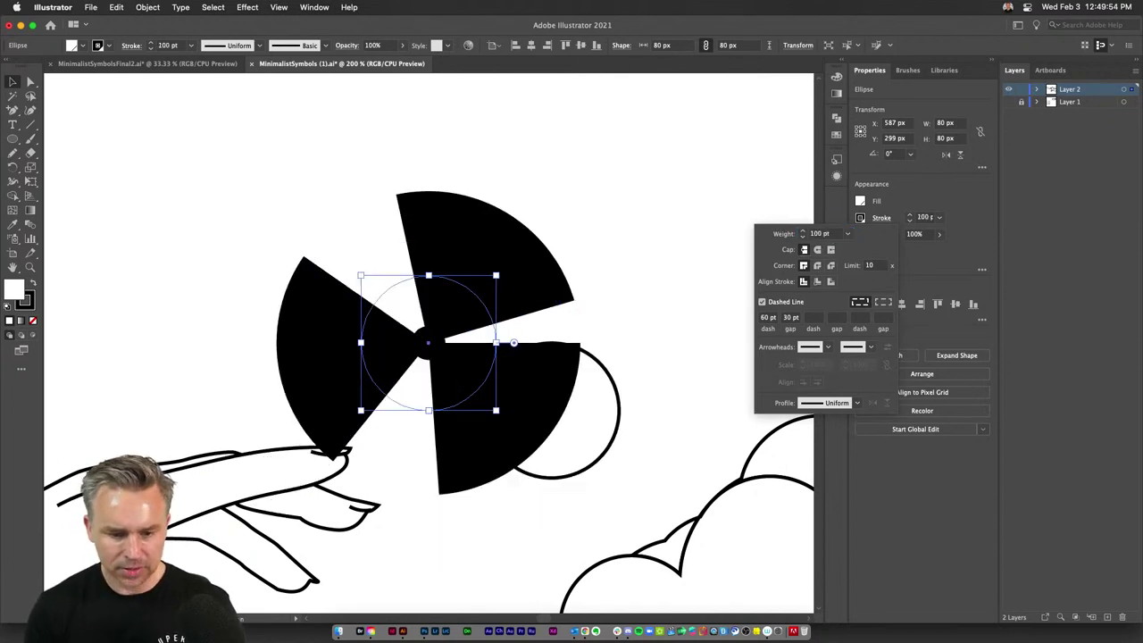
- Set the circle's dash to 10 pt and gap to 20 pt, with dashes aligned to corners and path ends
{"action": "left_click", "coordinate": [773, 319]}
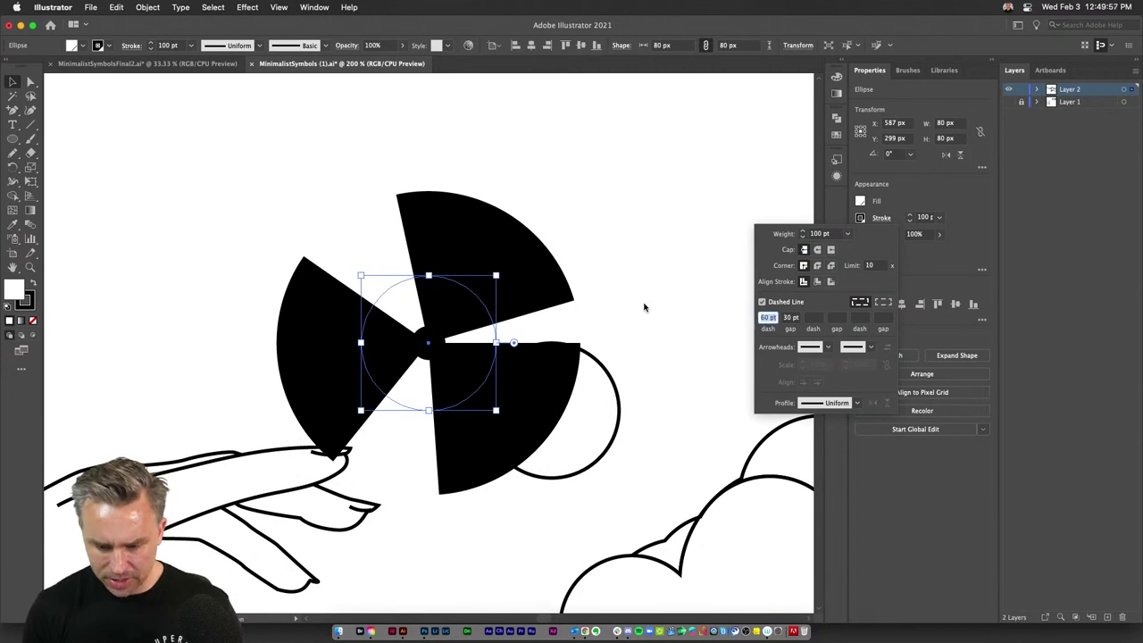
{"action": "type", "text": "10"}
{"action": "key", "text": "Tab"}
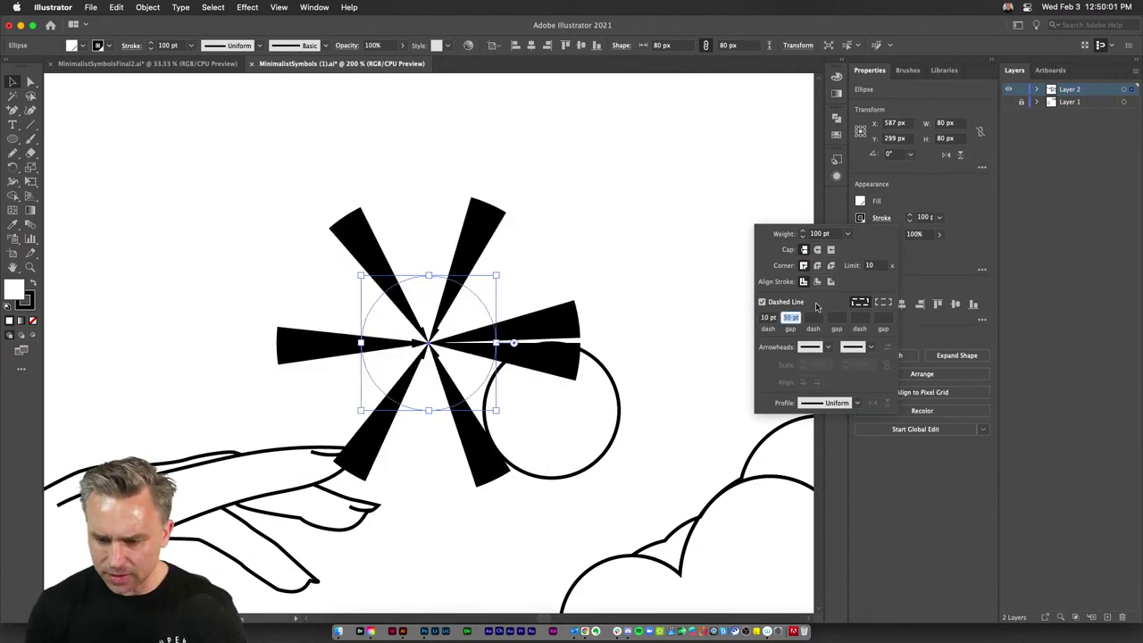
{"action": "left_click", "coordinate": [882, 302]}
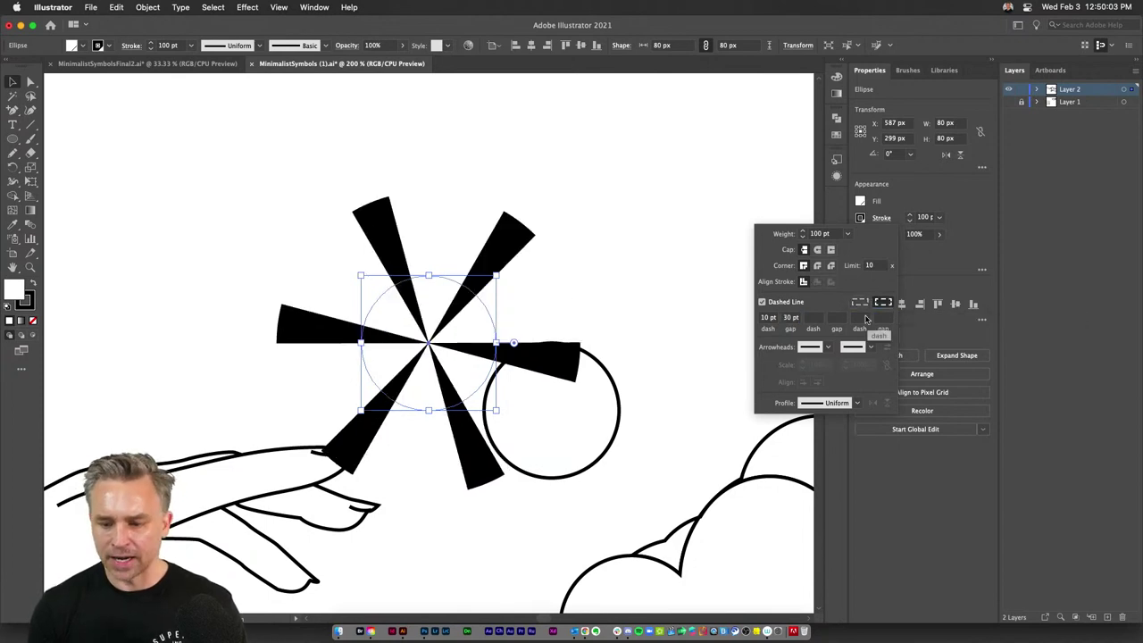
{"action": "left_click", "coordinate": [790, 318]}
{"action": "type", "text": "2"}
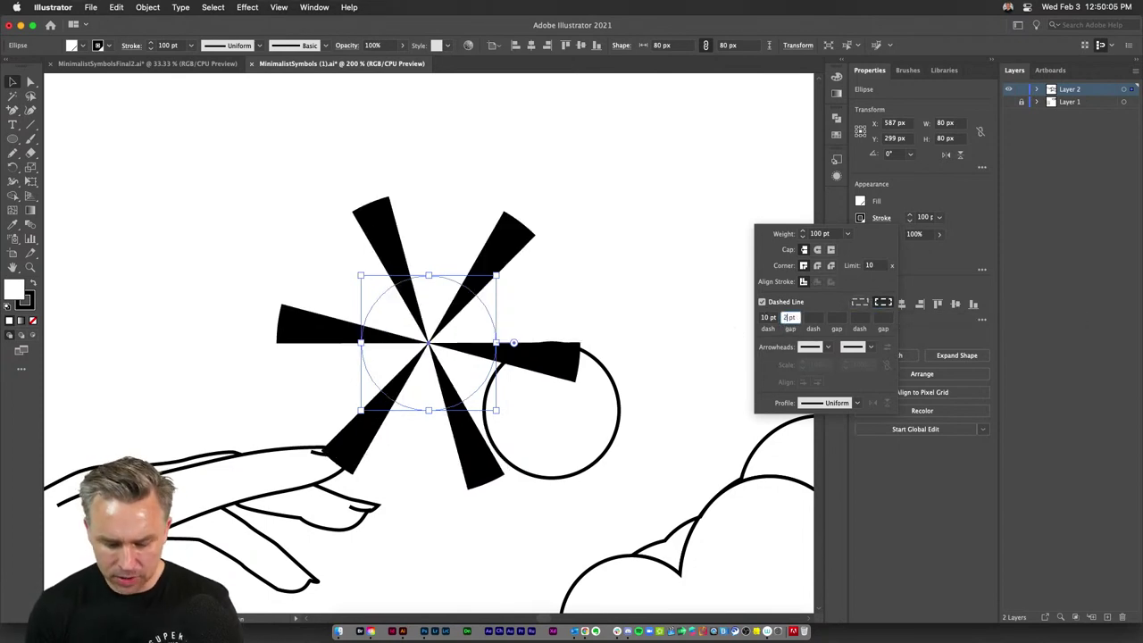
{"action": "type", "text": "0"}
{"action": "key", "text": "Tab"}
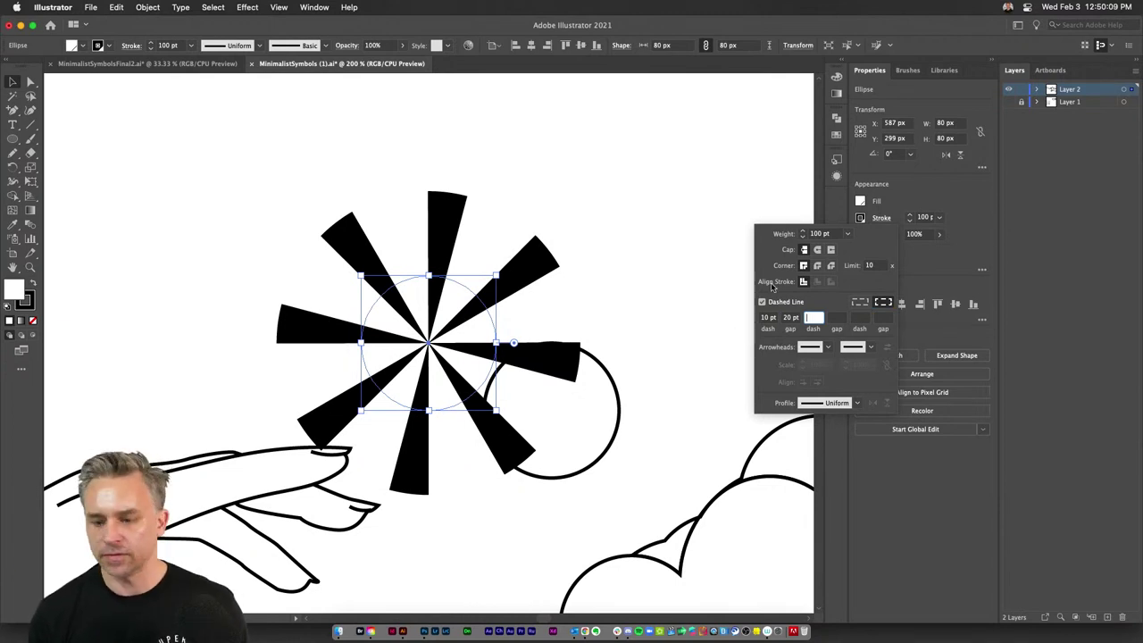
- Move the dashed burst up and left into the empty space above the upper hand, clear of the plain circle
{"action": "left_click", "coordinate": [9, 89]}
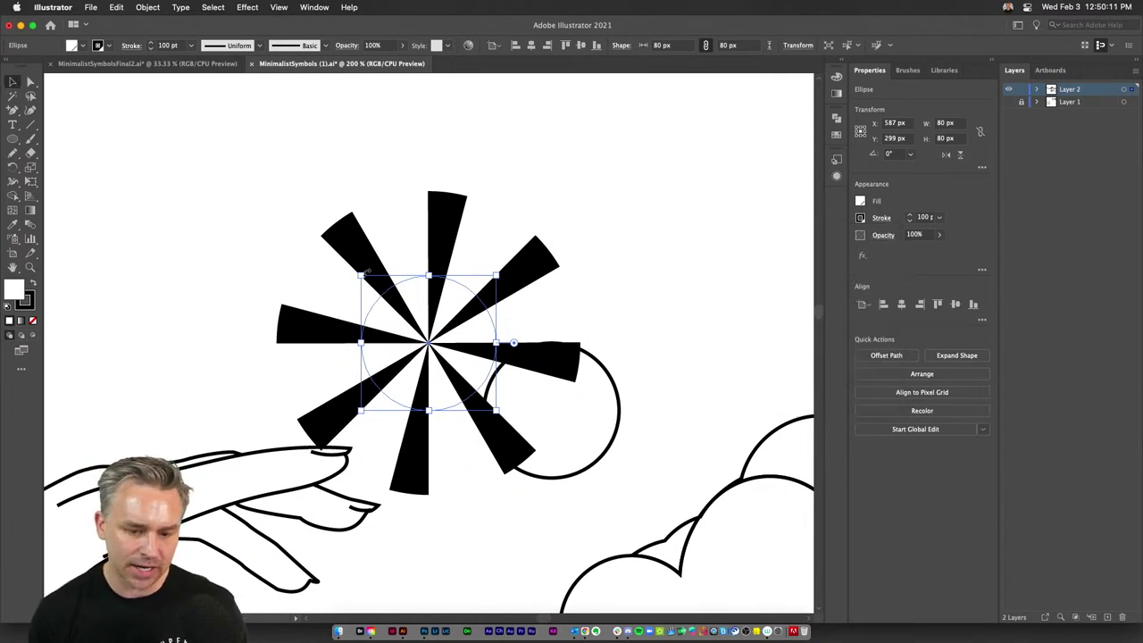
{"action": "left_click_drag", "start_coordinate": [366, 270], "coordinate": [242, 185]}
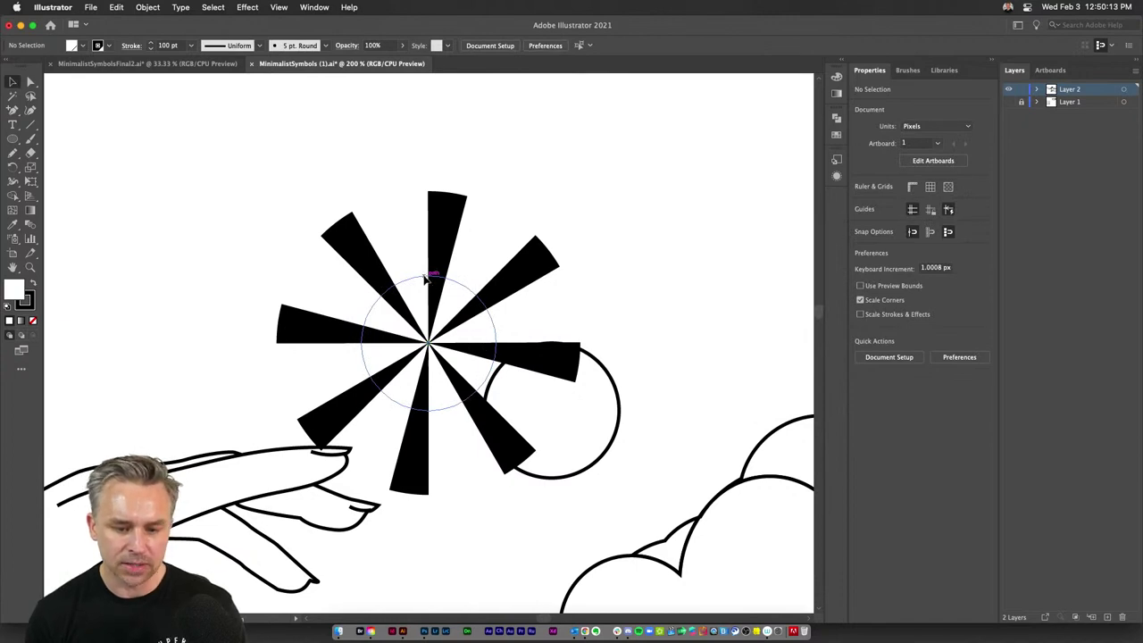
{"action": "left_click_drag", "start_coordinate": [425, 280], "coordinate": [256, 195]}
{"action": "mouse_move", "coordinate": [191, 148]}
{"action": "left_mouse_down"}
{"action": "mouse_move", "coordinate": [422, 240]}
{"action": "mouse_move", "coordinate": [370, 255]}
{"action": "left_mouse_up"}
- Expand the burst's appearance, including fill and stroke, into editable ray shapes
{"action": "left_click", "coordinate": [139, 7]}
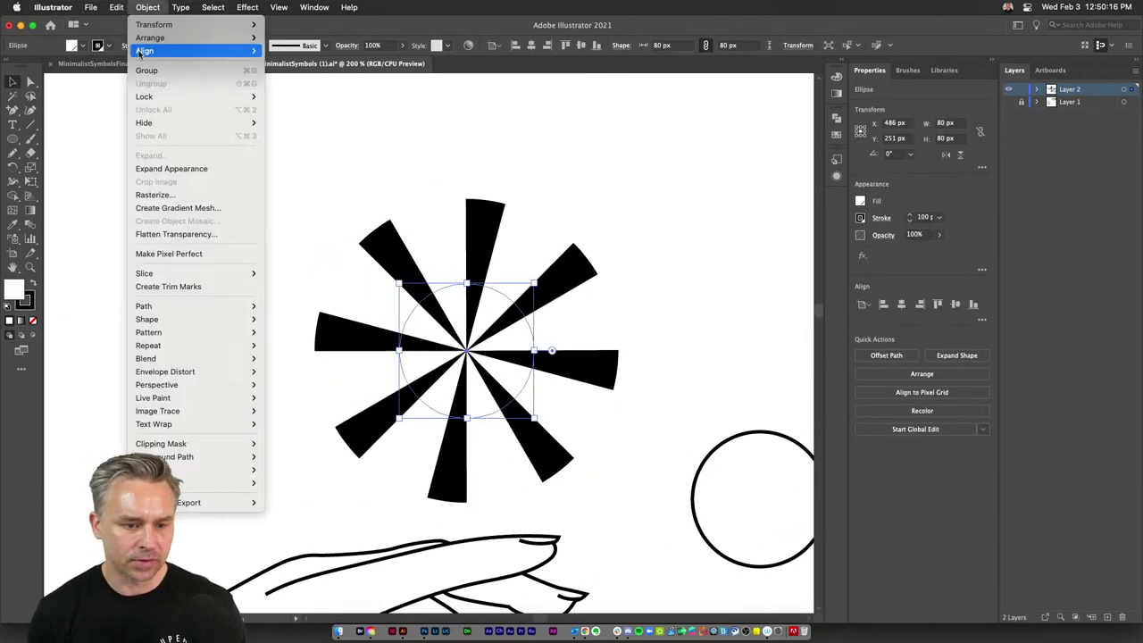
{"action": "left_click", "coordinate": [159, 170]}
{"action": "left_click", "coordinate": [145, 7]}
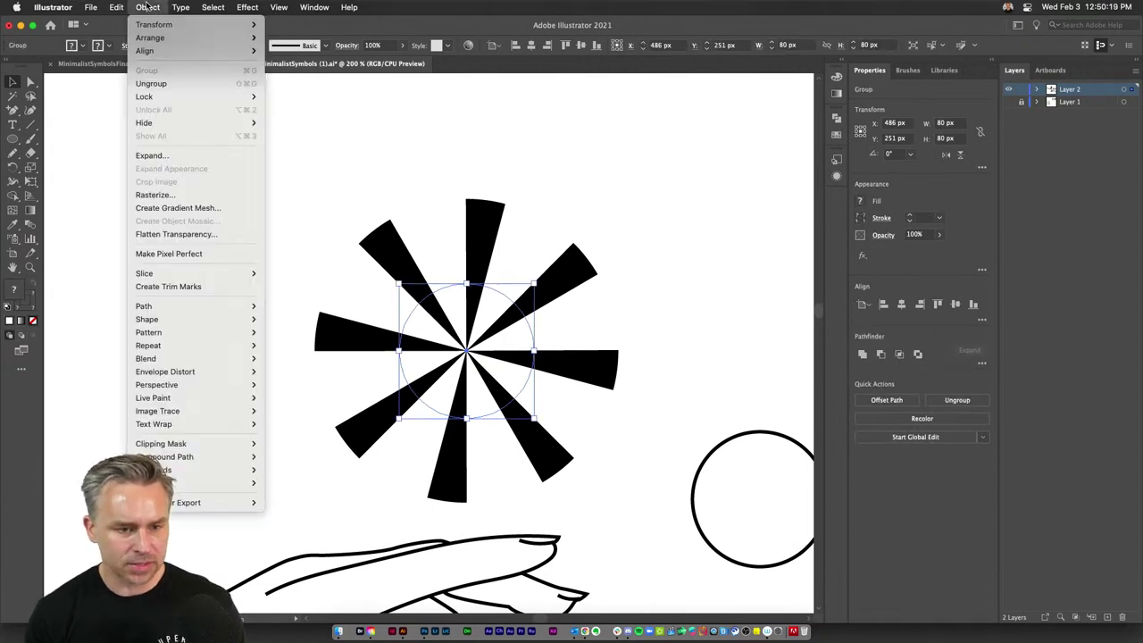
{"action": "left_click", "coordinate": [151, 156]}
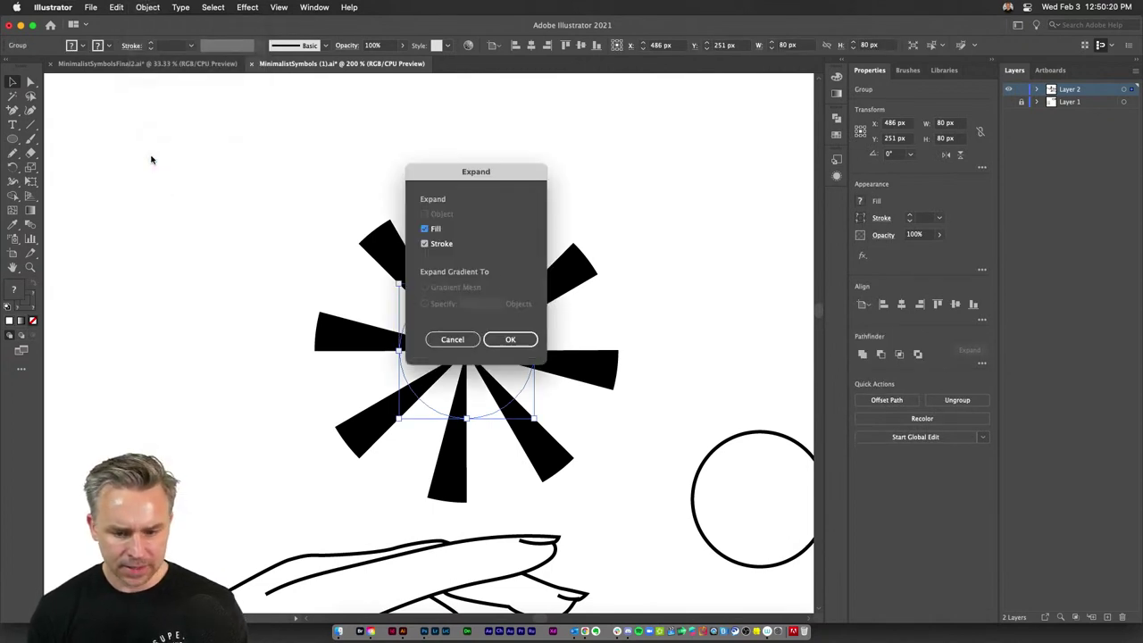
{"action": "left_click", "coordinate": [510, 339]}
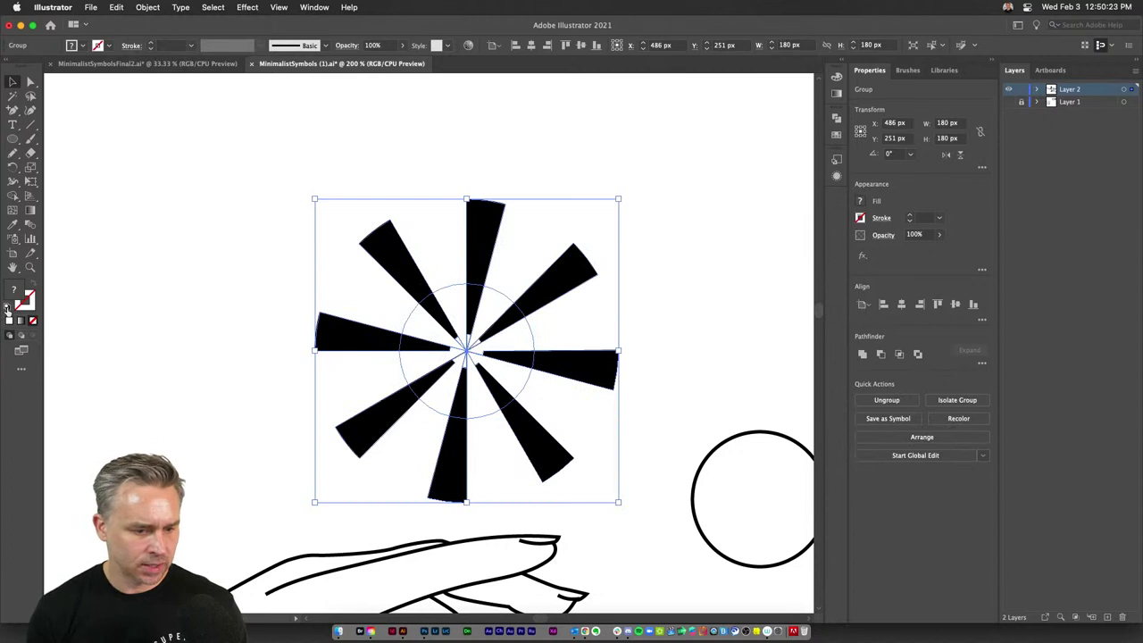
- Apply a black stroke to the expanded burst and remove its fill, leaving the rays as outlines
{"action": "left_click", "coordinate": [9, 307]}
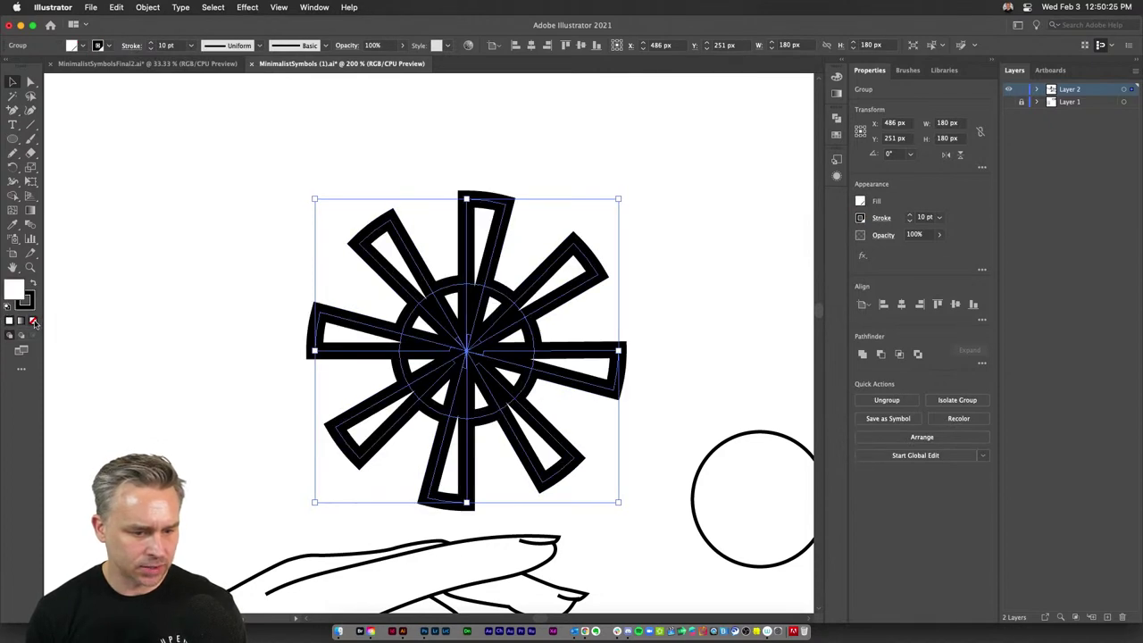
{"action": "left_click", "coordinate": [33, 322]}
{"action": "left_click", "coordinate": [266, 307]}
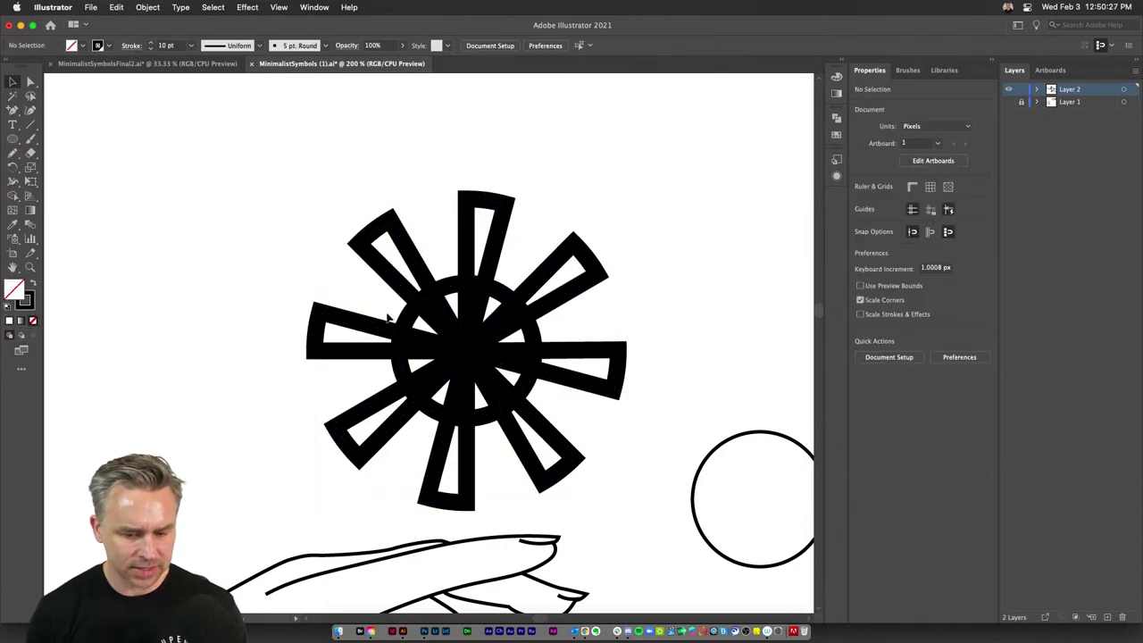
- Select only the inner circle of the burst and delete it, keeping the rays
{"action": "left_click", "coordinate": [410, 323]}
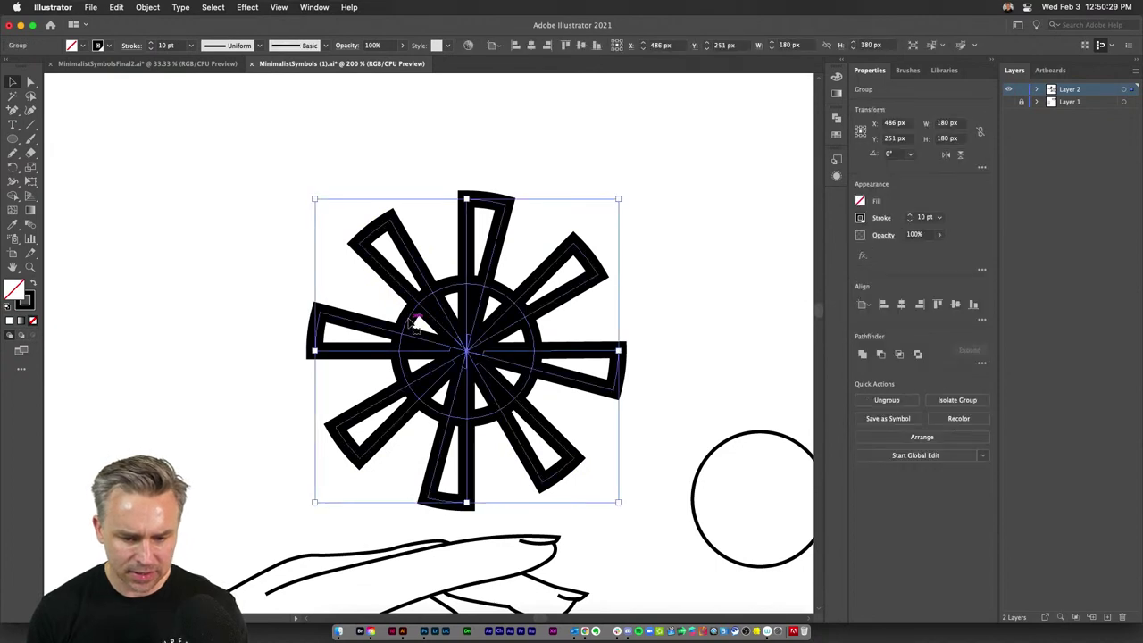
{"action": "left_click", "coordinate": [31, 81]}
{"action": "left_click", "coordinate": [382, 313]}
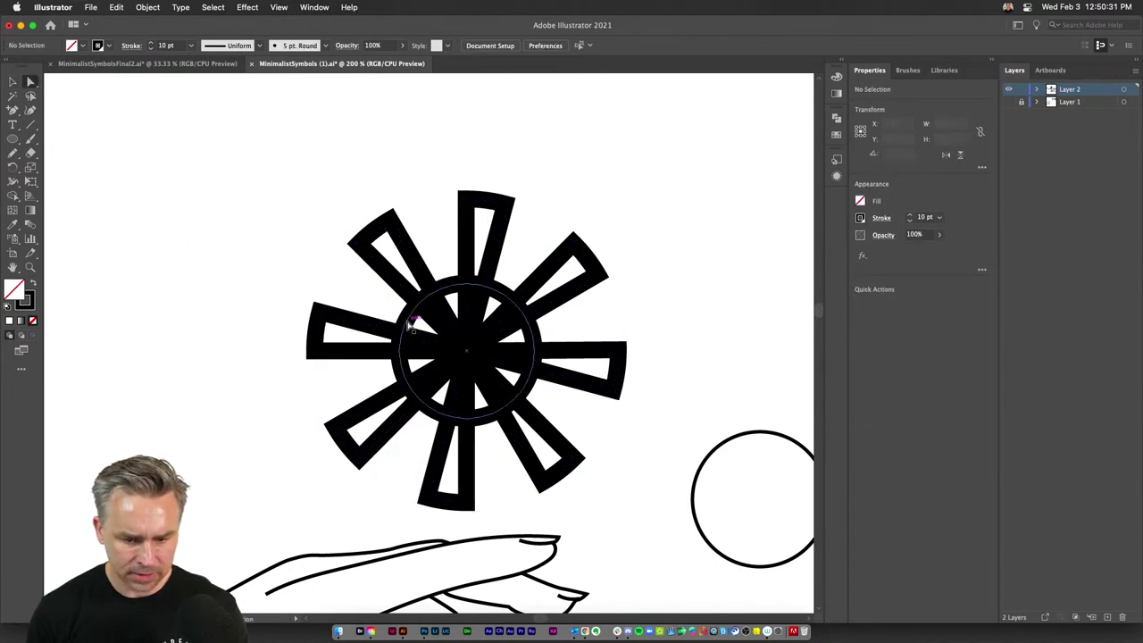
{"action": "left_click", "coordinate": [402, 324]}
{"action": "left_click", "coordinate": [301, 292]}
- Select all the burst's rays, set their stroke weight to 2 pt, and deselect them
{"action": "left_click_drag", "start_coordinate": [268, 169], "coordinate": [659, 502]}
{"action": "left_click", "coordinate": [13, 83]}
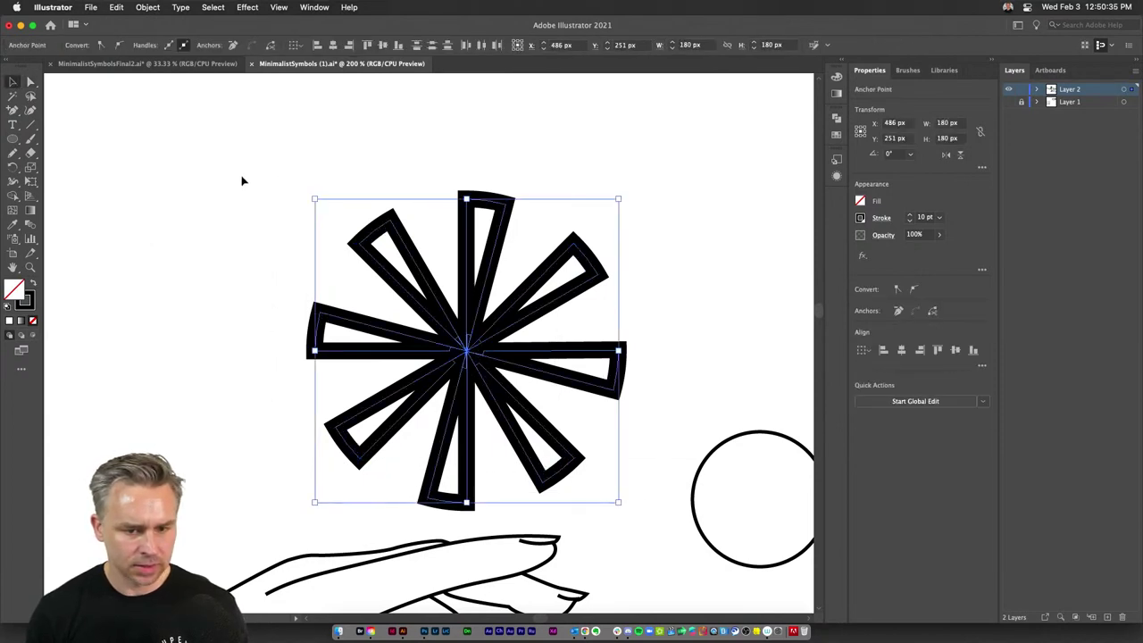
{"action": "left_click", "coordinate": [242, 179]}
{"action": "left_click", "coordinate": [377, 226]}
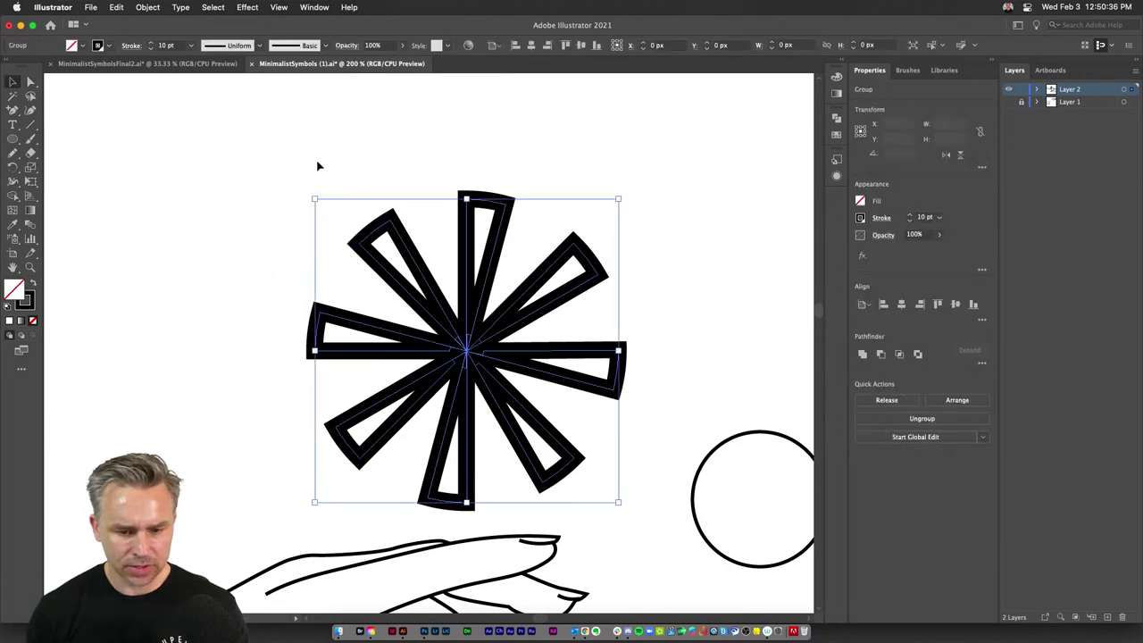
{"action": "left_click", "coordinate": [151, 49]}
{"action": "left_click", "coordinate": [151, 49]}
{"action": "left_click", "coordinate": [151, 50]}
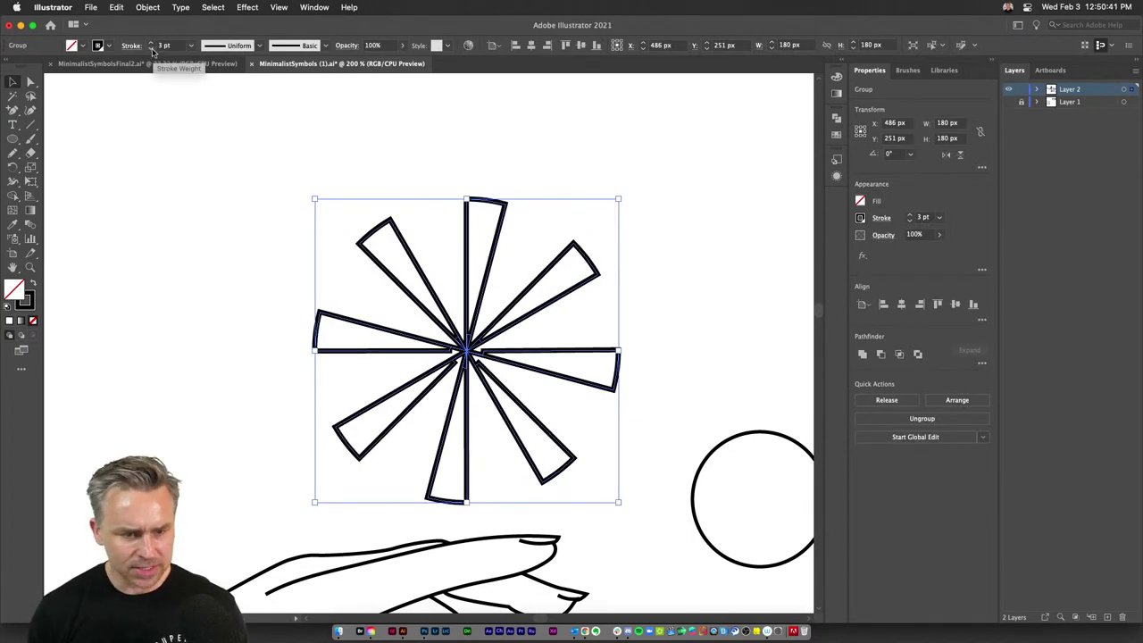
{"action": "left_click", "coordinate": [261, 228]}
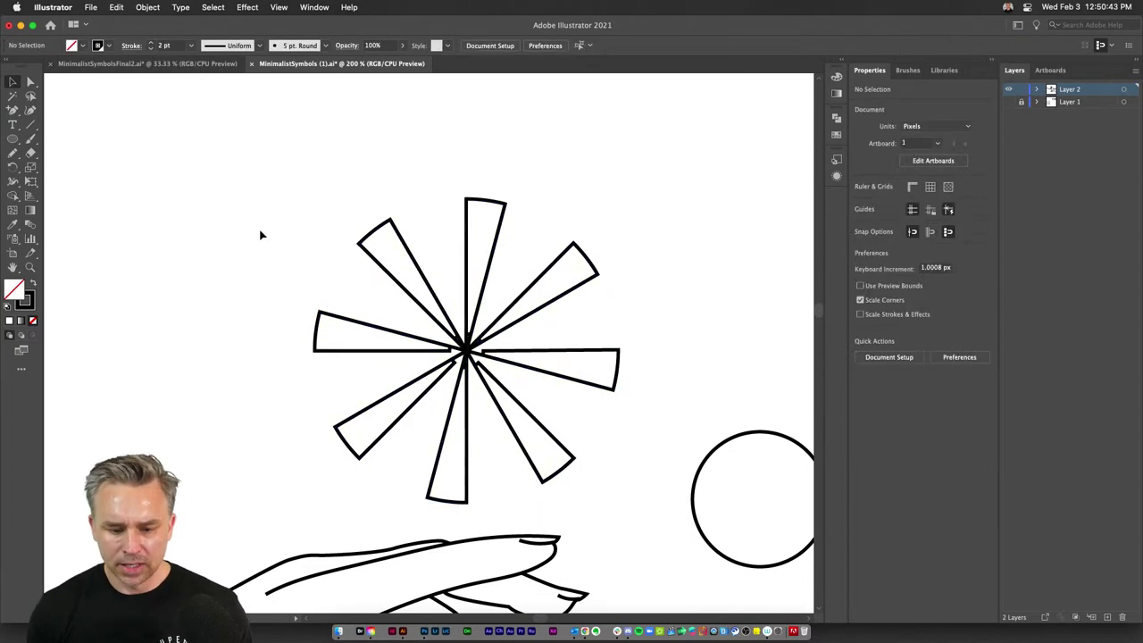
- Delete the outer end segments closing off each of the burst's wedges, leaving only straight ray lines
{"action": "scroll", "coordinate": [258, 235], "scroll_direction": "right", "scroll_amount": 5}
{"action": "scroll", "coordinate": [258, 235], "scroll_direction": "left", "scroll_amount": 3}
{"action": "left_click", "coordinate": [31, 82]}
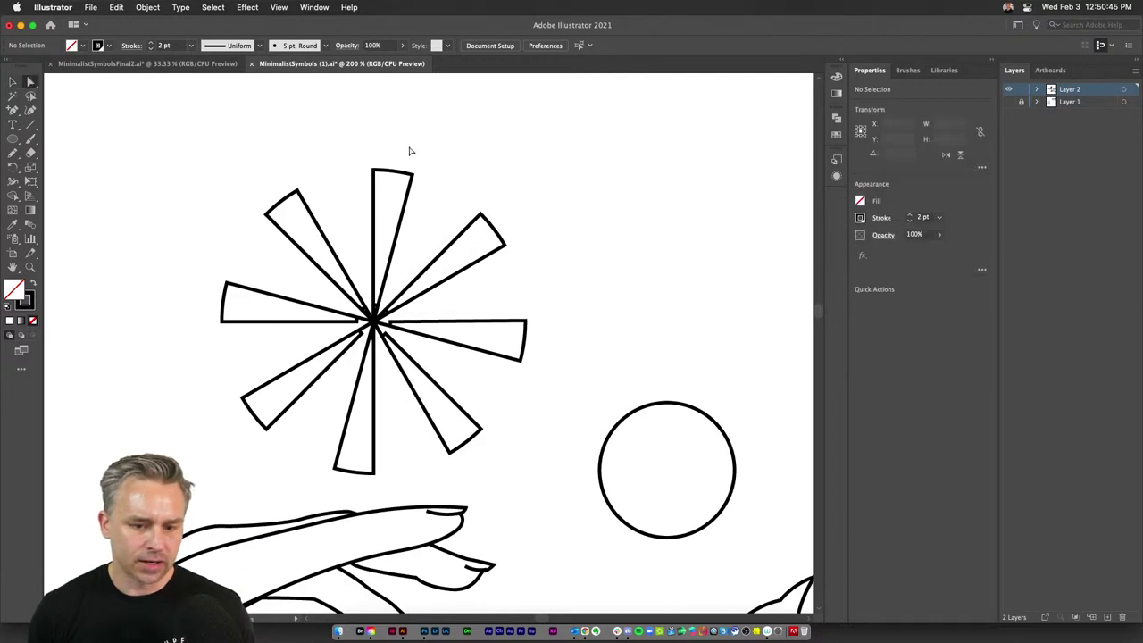
{"action": "left_click_drag", "start_coordinate": [398, 160], "coordinate": [276, 179]}
{"action": "key", "text": "Delete"}
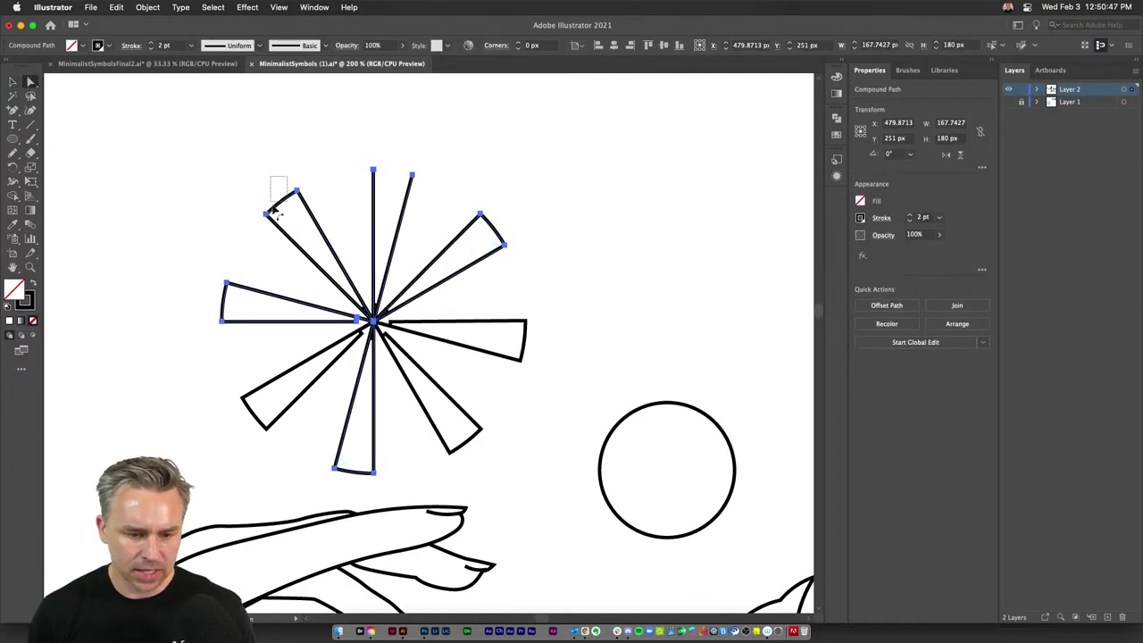
{"action": "left_click", "coordinate": [253, 413]}
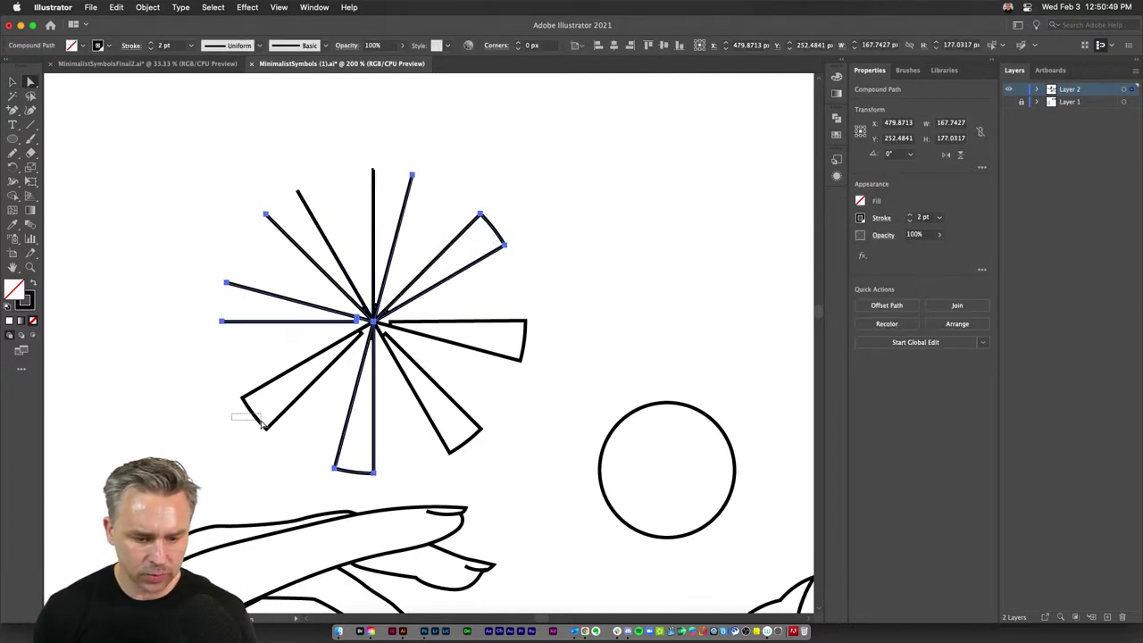
{"action": "key", "text": "Delete"}
{"action": "left_click", "coordinate": [353, 470]}
{"action": "key", "text": "Delete"}
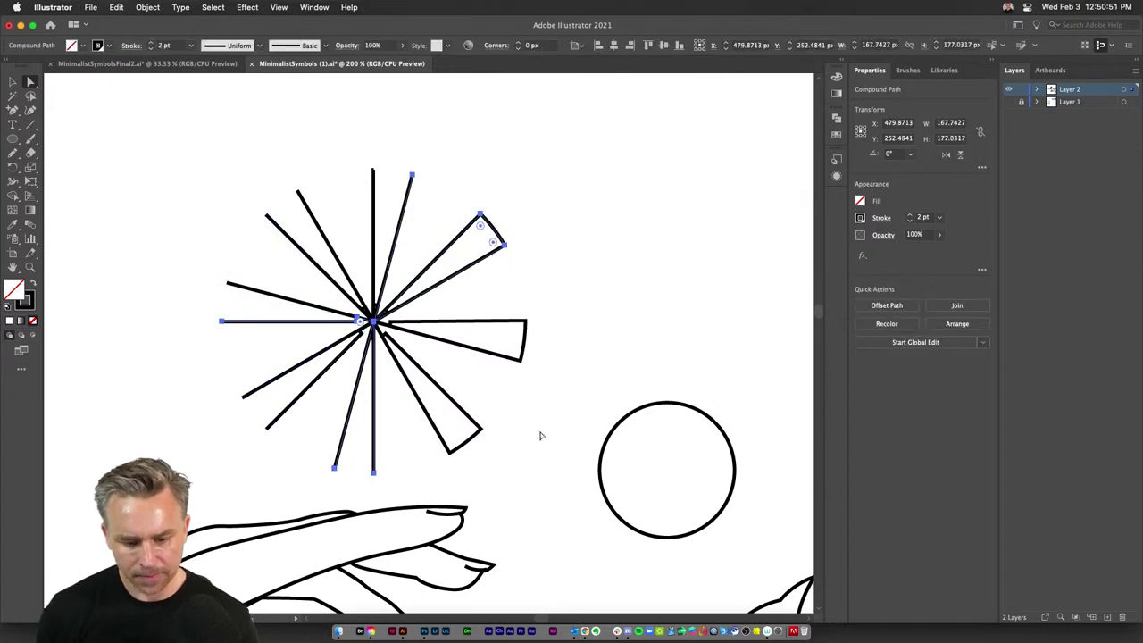
{"action": "left_click", "coordinate": [460, 440]}
{"action": "key", "text": "Delete"}
{"action": "left_click", "coordinate": [524, 339]}
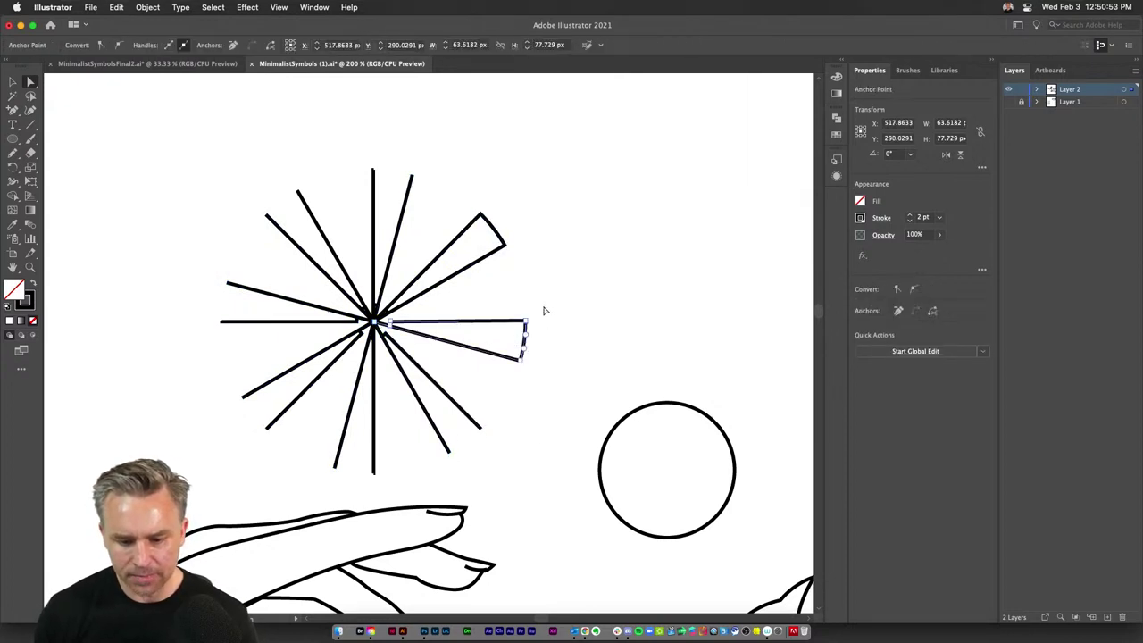
{"action": "key", "text": "Delete"}
{"action": "left_click", "coordinate": [495, 231]}
{"action": "key", "text": "Delete"}
- Select all the straight ray lines of the burst and group them
{"action": "key", "text": "v"}
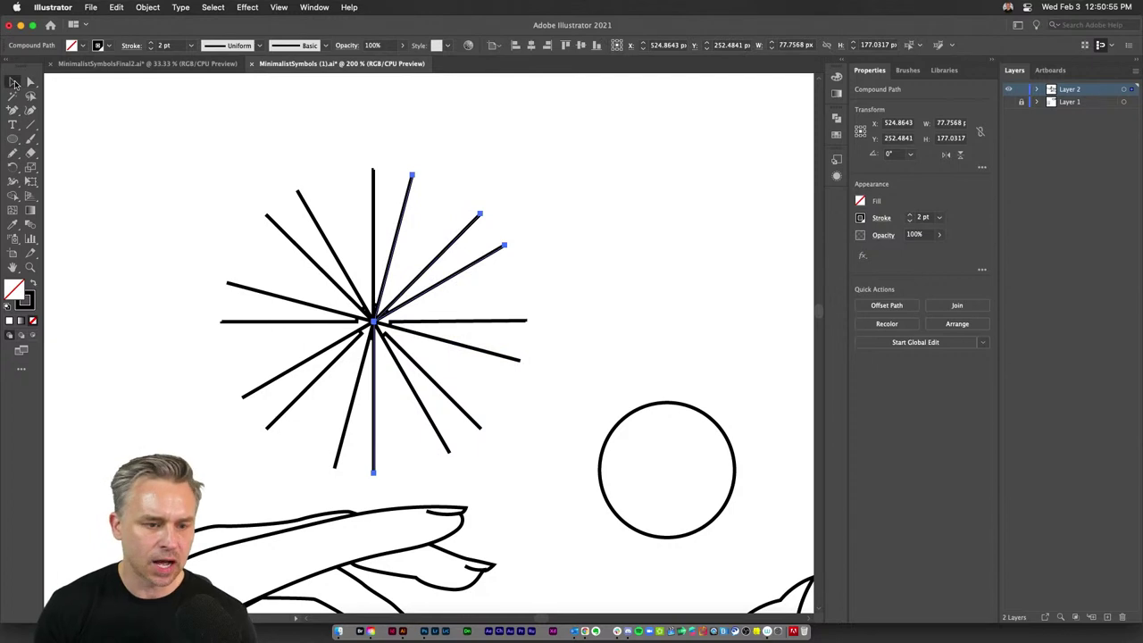
{"action": "left_click_drag", "start_coordinate": [200, 195], "coordinate": [518, 399]}
{"action": "key", "text": "cmd+g"}
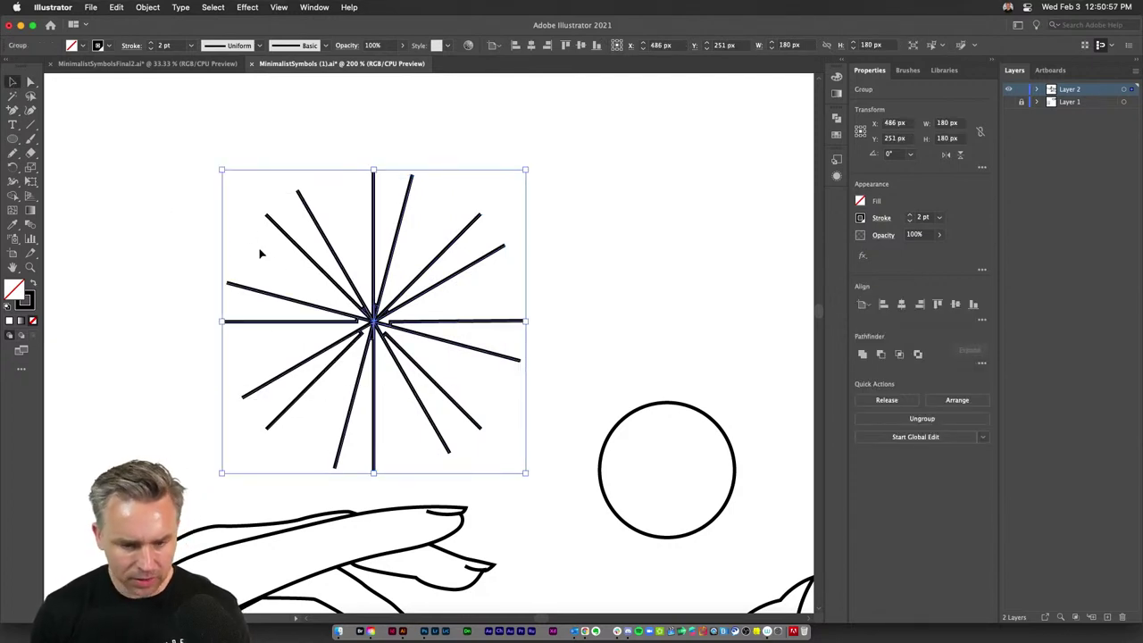
{"action": "key", "text": "a"}
{"action": "left_click_drag", "start_coordinate": [211, 166], "coordinate": [523, 458]}
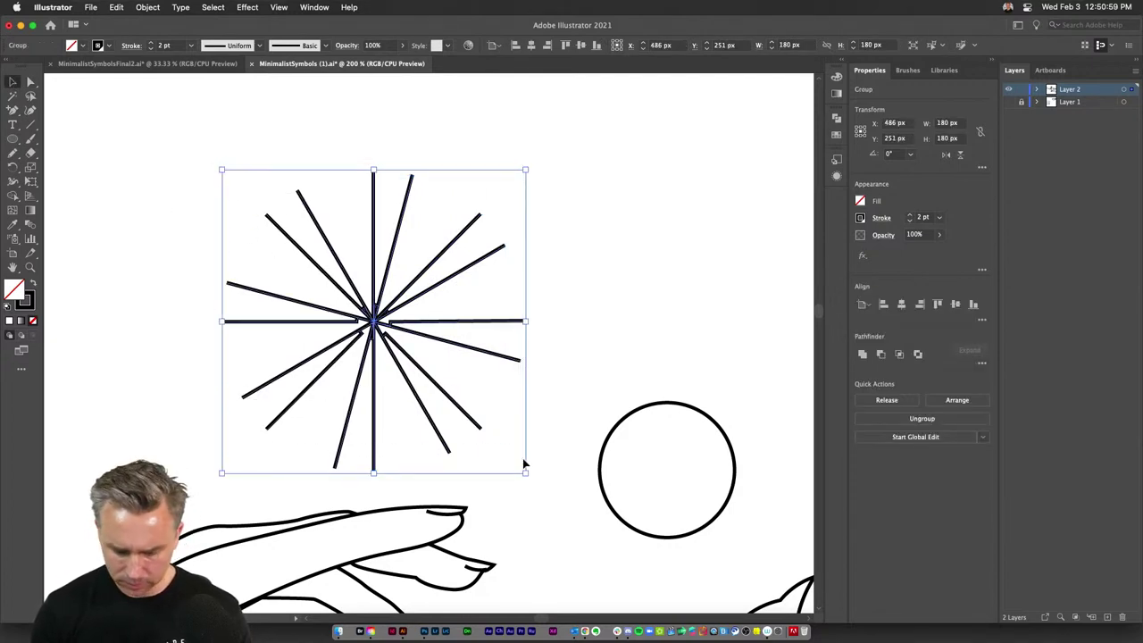
{"action": "key", "text": "v"}
{"action": "key", "text": "a"}
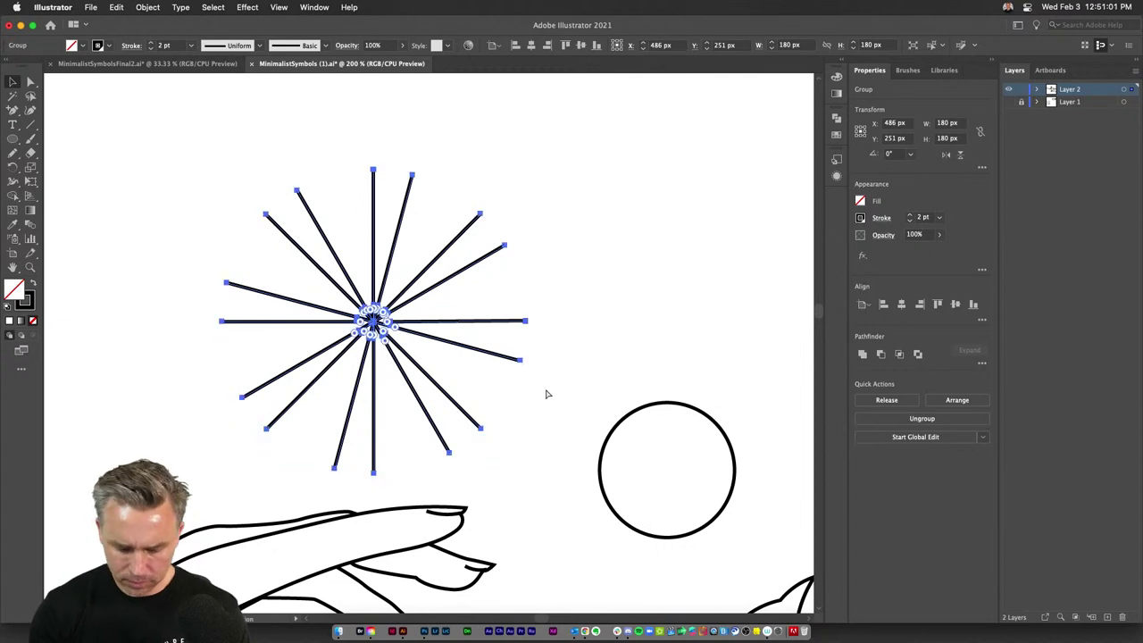
{"action": "key", "text": "v"}
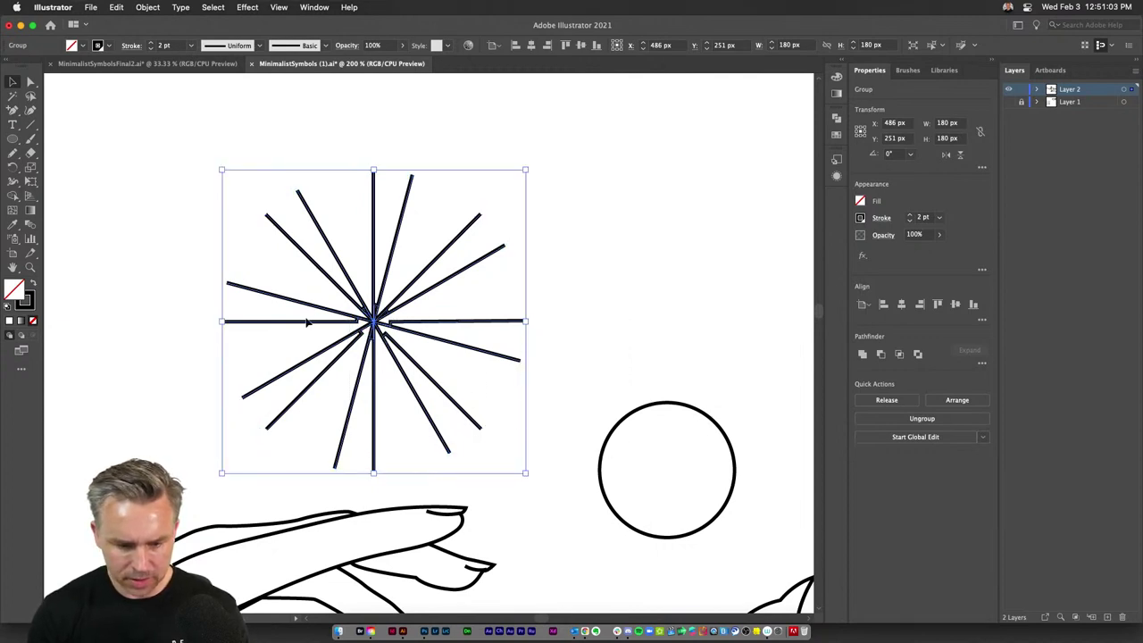
- Move the ray group onto the circle so both share one centre, forming a sun between the upper hand and the cloud
{"action": "left_click_drag", "start_coordinate": [306, 326], "coordinate": [600, 469]}
{"action": "left_click", "coordinate": [413, 401]}
{"action": "left_click_drag", "start_coordinate": [413, 401], "coordinate": [325, 190]}
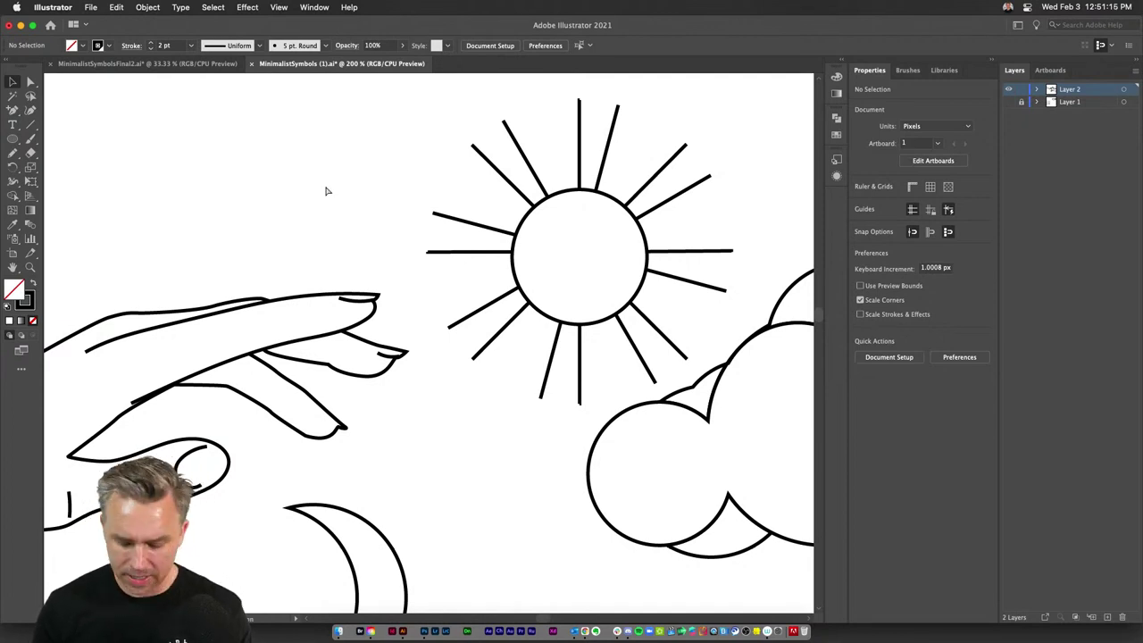
{"action": "key", "text": "super+minus"}
{"action": "key", "text": "super+minus"}
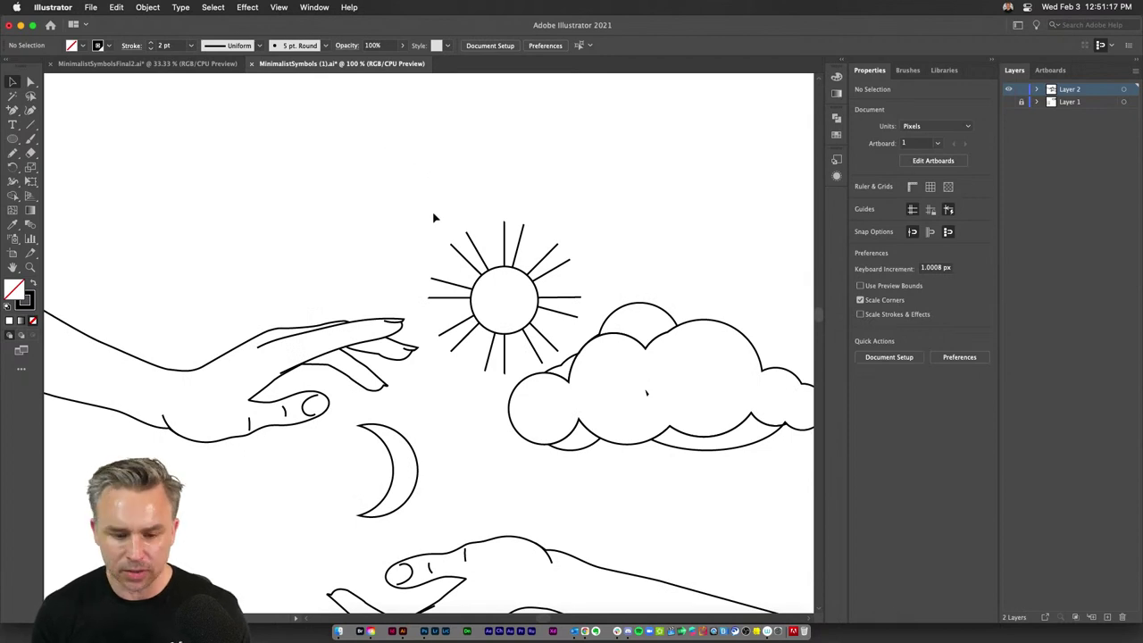
{"action": "left_click_drag", "start_coordinate": [434, 216], "coordinate": [575, 362]}
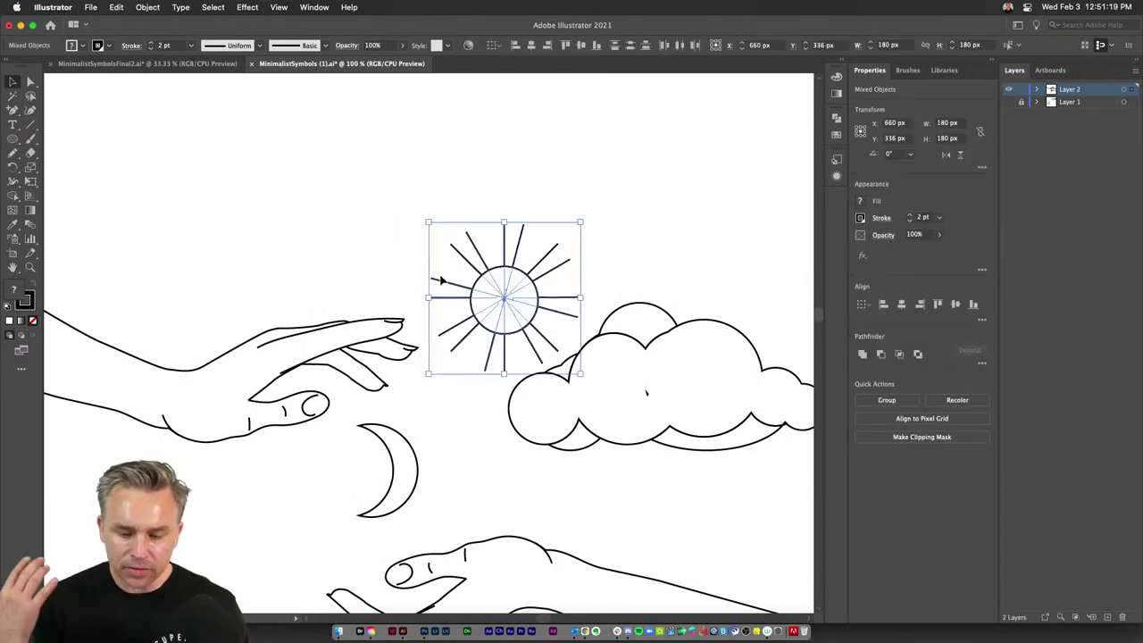
{"action": "left_click", "coordinate": [322, 222]}
- Draw an ellipse about 134 by 92 px above the upper hand and place an overlapping copy straight above it
{"action": "key", "text": "l"}
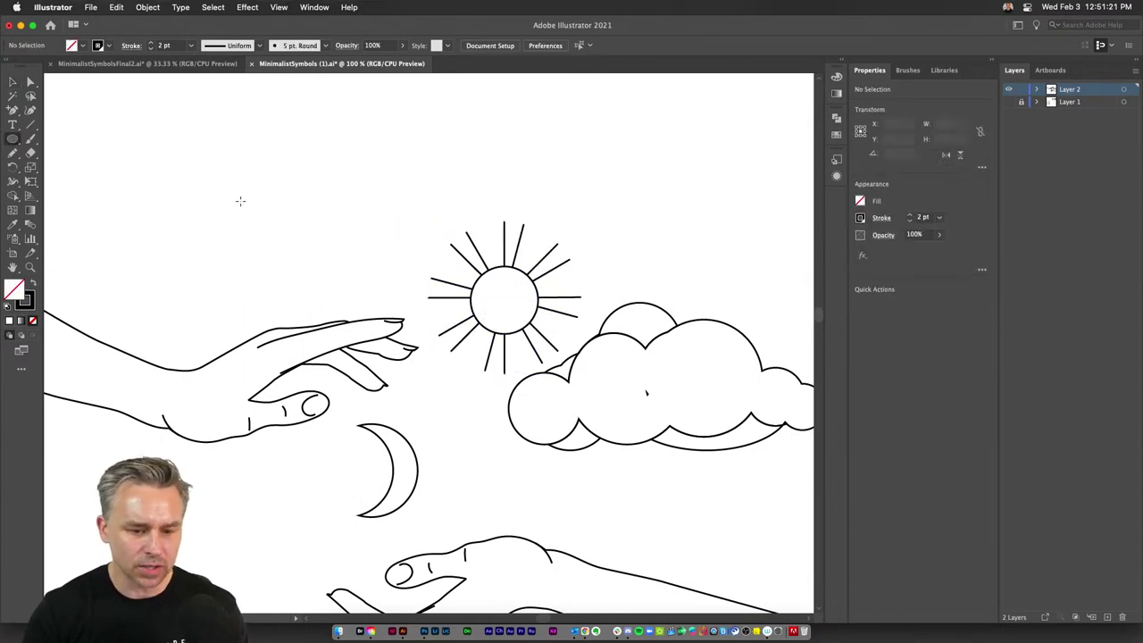
{"action": "left_click_drag", "start_coordinate": [241, 200], "coordinate": [357, 274]}
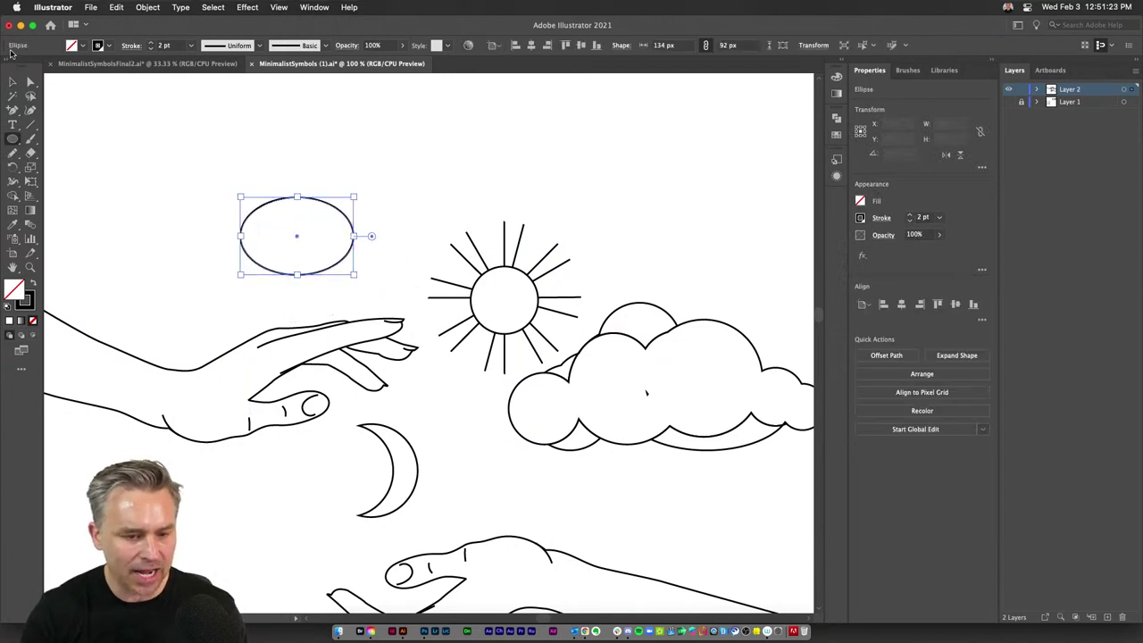
{"action": "left_click", "coordinate": [12, 82]}
{"action": "left_click_drag", "start_coordinate": [257, 212], "coordinate": [258, 179]}
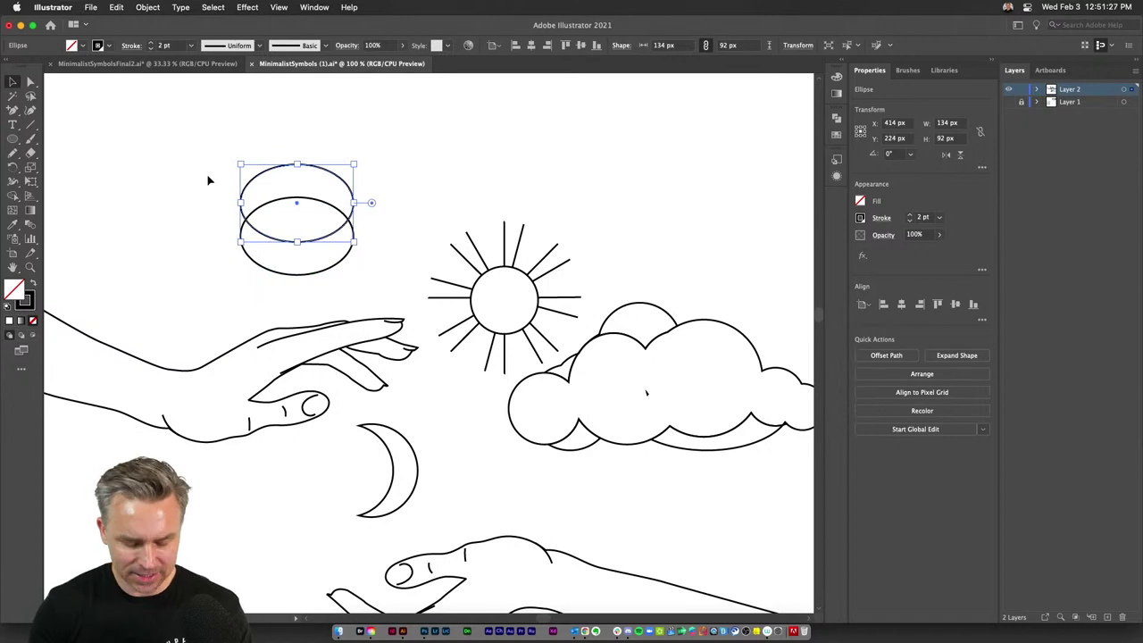
- Remove the non-overlapping upper and lower parts of both ellipses with the Shape Builder, keeping the almond-shaped eye outline
{"action": "key", "text": "super+equal"}
{"action": "left_click_drag", "start_coordinate": [266, 258], "coordinate": [635, 469]}
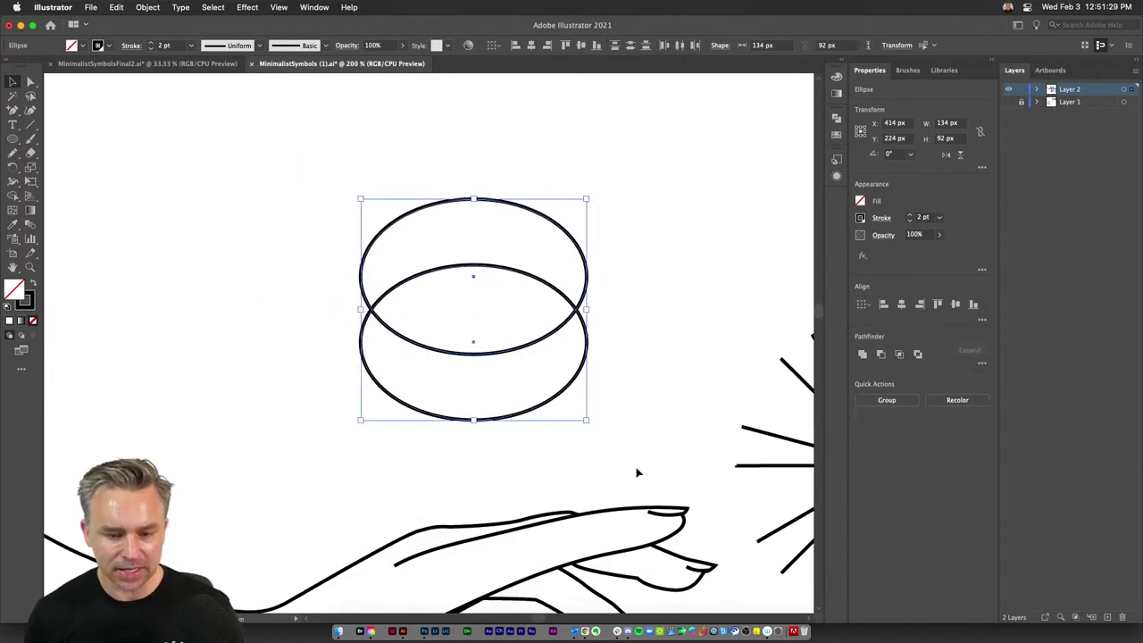
{"action": "left_click", "coordinate": [11, 197]}
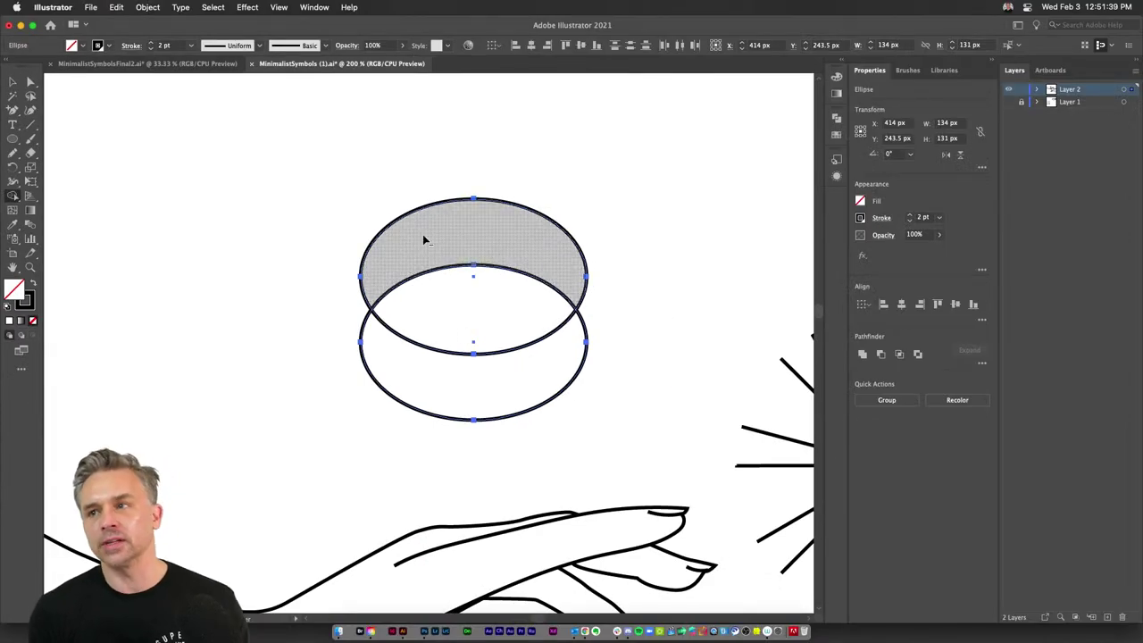
{"action": "left_click_drag", "start_coordinate": [349, 194], "coordinate": [454, 229]}
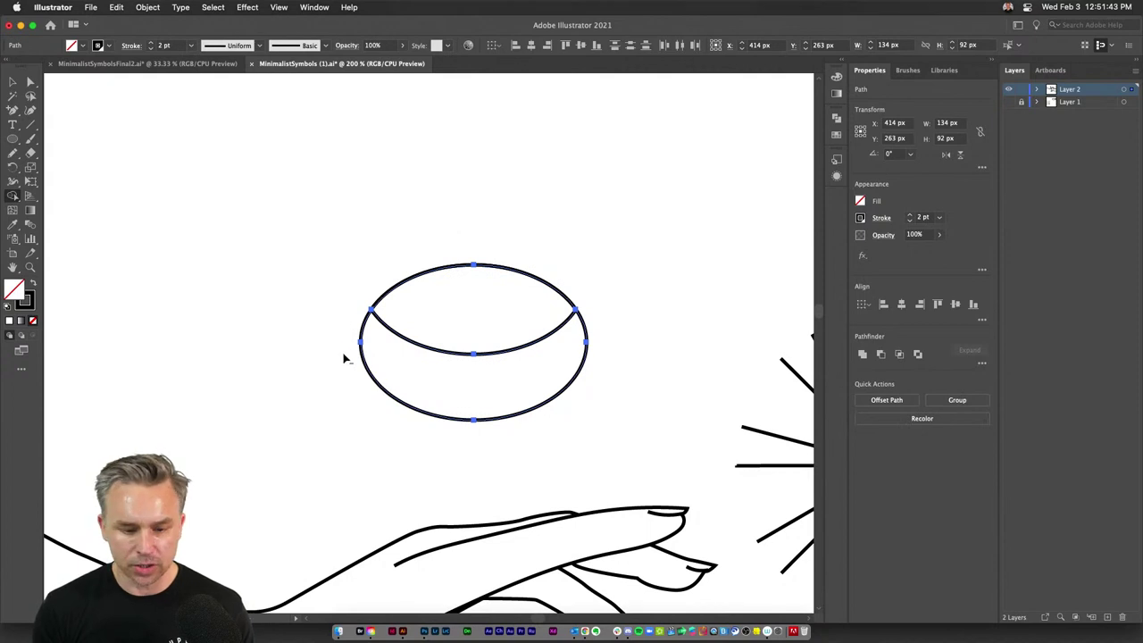
{"action": "left_click", "coordinate": [419, 394], "text": "alt"}
- Draw a circle about 54 px wide from the centre of the eye outline as the iris
{"action": "left_click", "coordinate": [12, 82]}
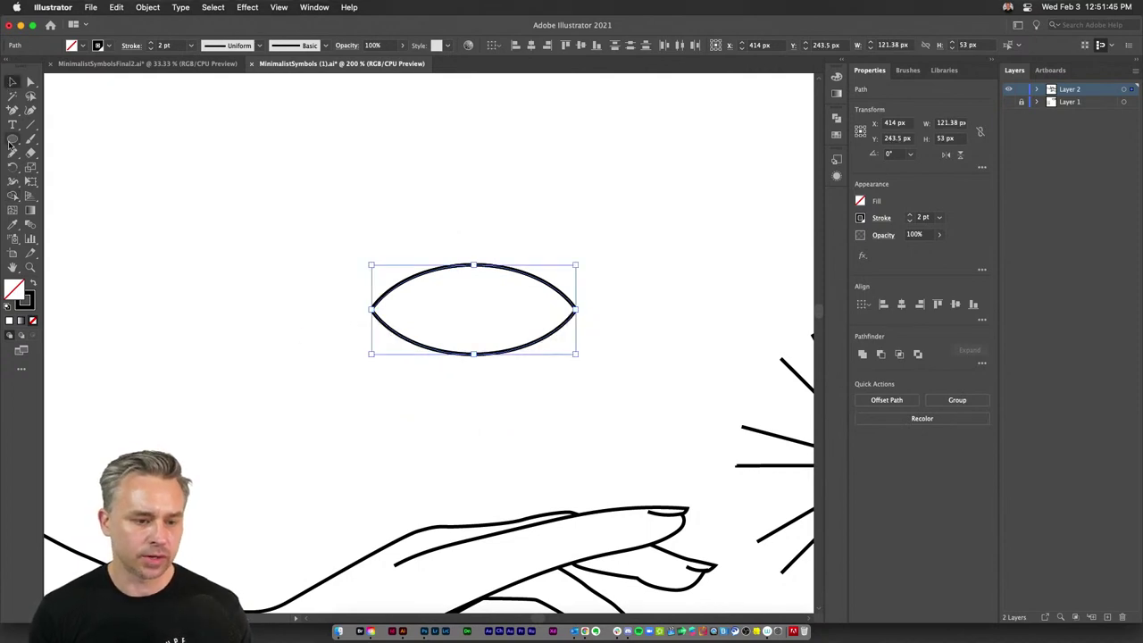
{"action": "left_click", "coordinate": [12, 139]}
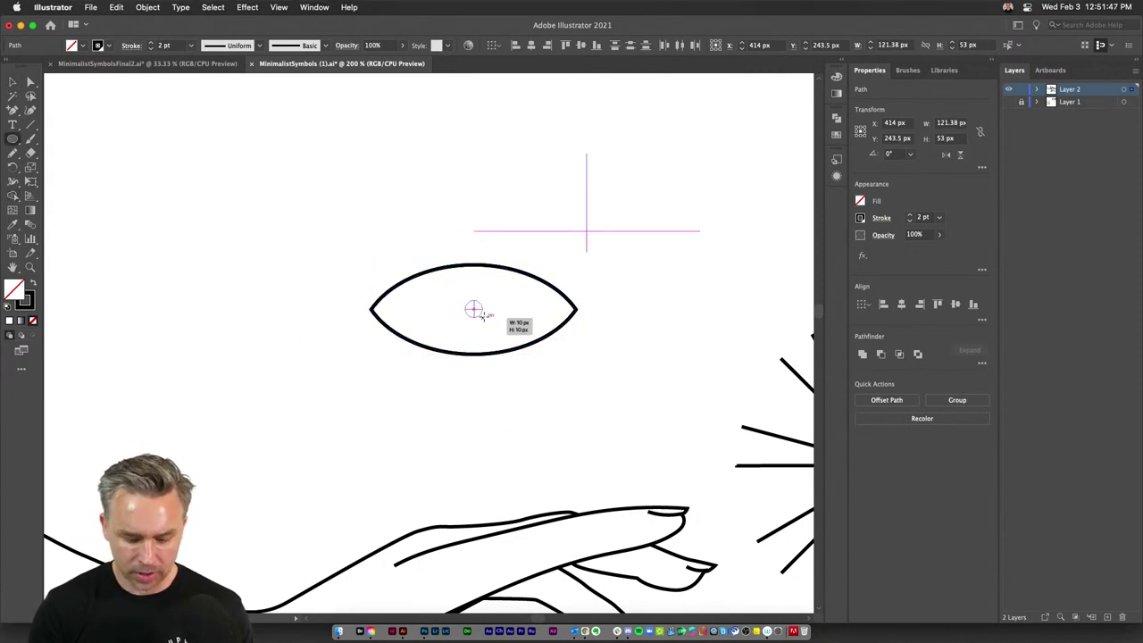
{"action": "mouse_move", "coordinate": [472, 308]}
{"action": "left_mouse_down"}
{"action": "mouse_move", "coordinate": [510, 331]}
{"action": "mouse_move", "coordinate": [520, 354]}
{"action": "left_mouse_up"}
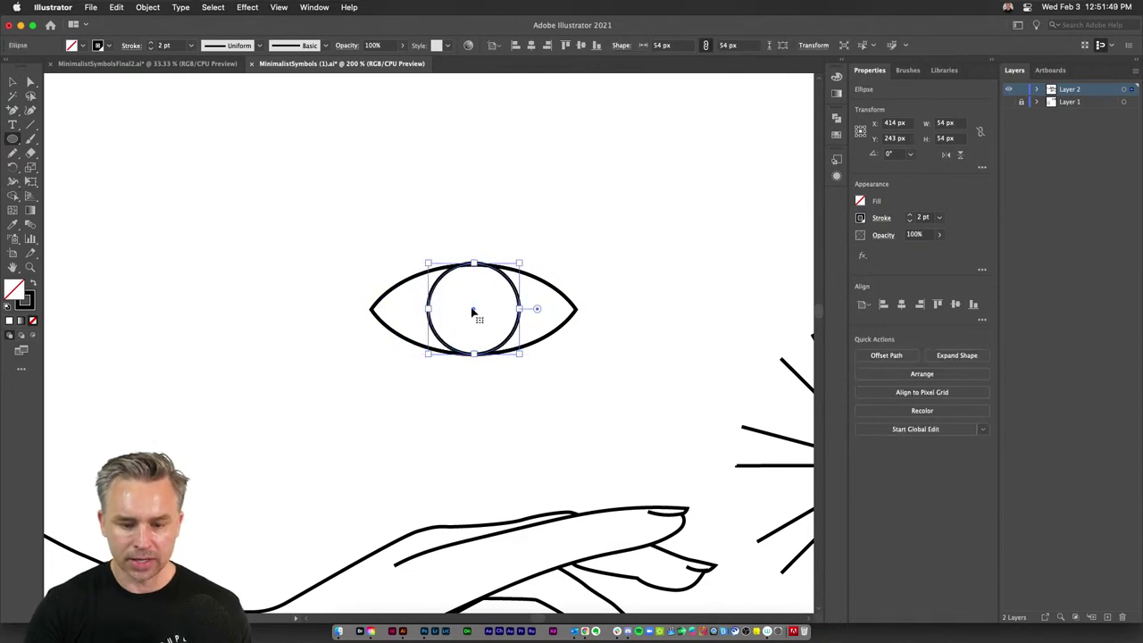
- Draw a circle about 30 px wide above the eye and move it to the centre of the iris as the pupil
{"action": "left_click_drag", "start_coordinate": [431, 242], "coordinate": [458, 267]}
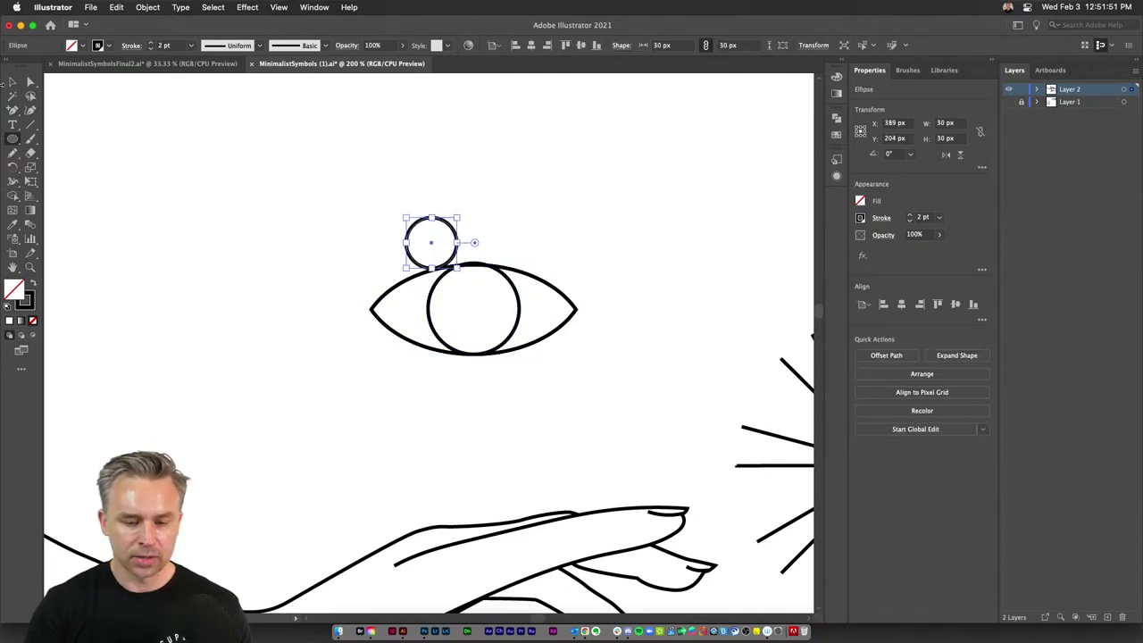
{"action": "left_click", "coordinate": [13, 82]}
{"action": "left_click", "coordinate": [260, 173]}
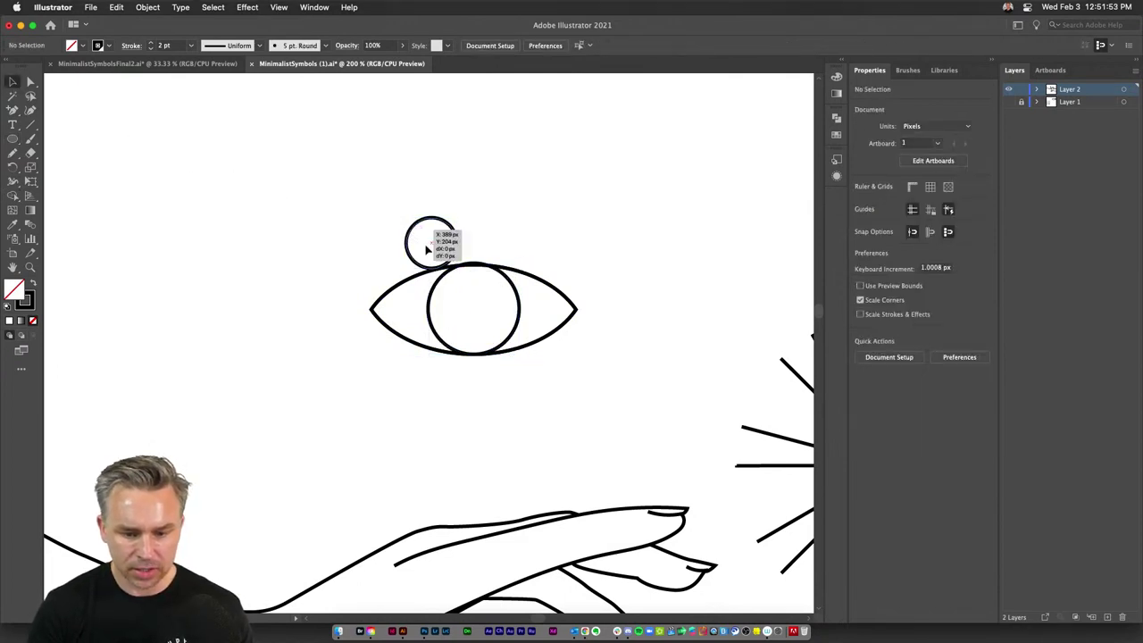
{"action": "left_click_drag", "start_coordinate": [406, 230], "coordinate": [452, 300]}
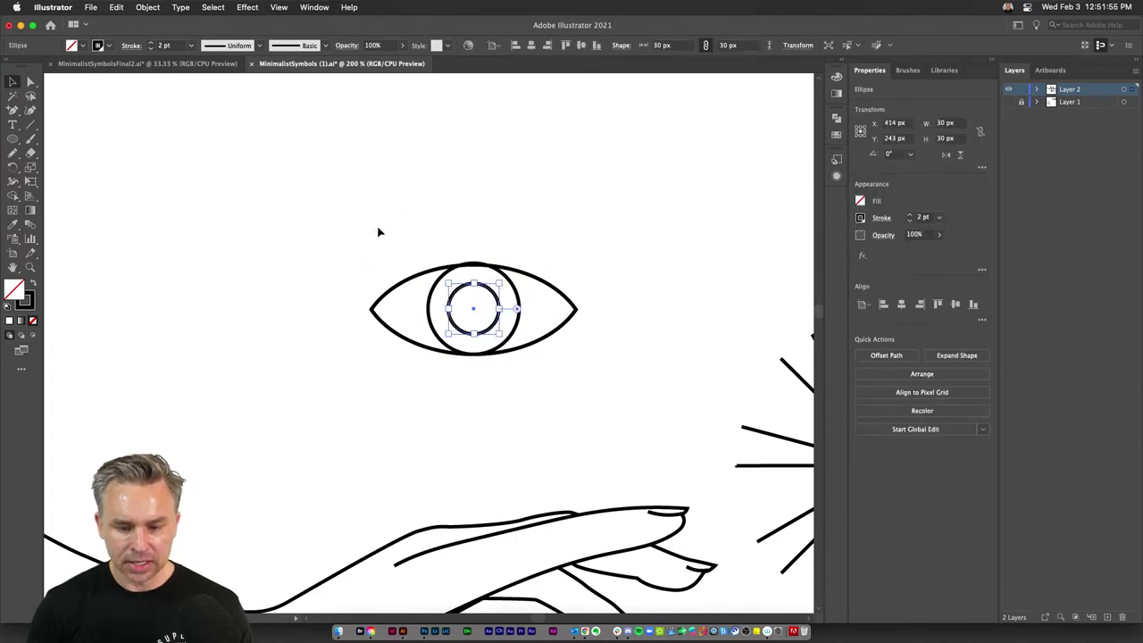
- Thicken the middle of the eye's upper lid line to about 11.7 px with the Width tool
{"action": "key", "text": "super+equal"}
{"action": "key", "text": "super+equal"}
{"action": "key", "text": "p"}
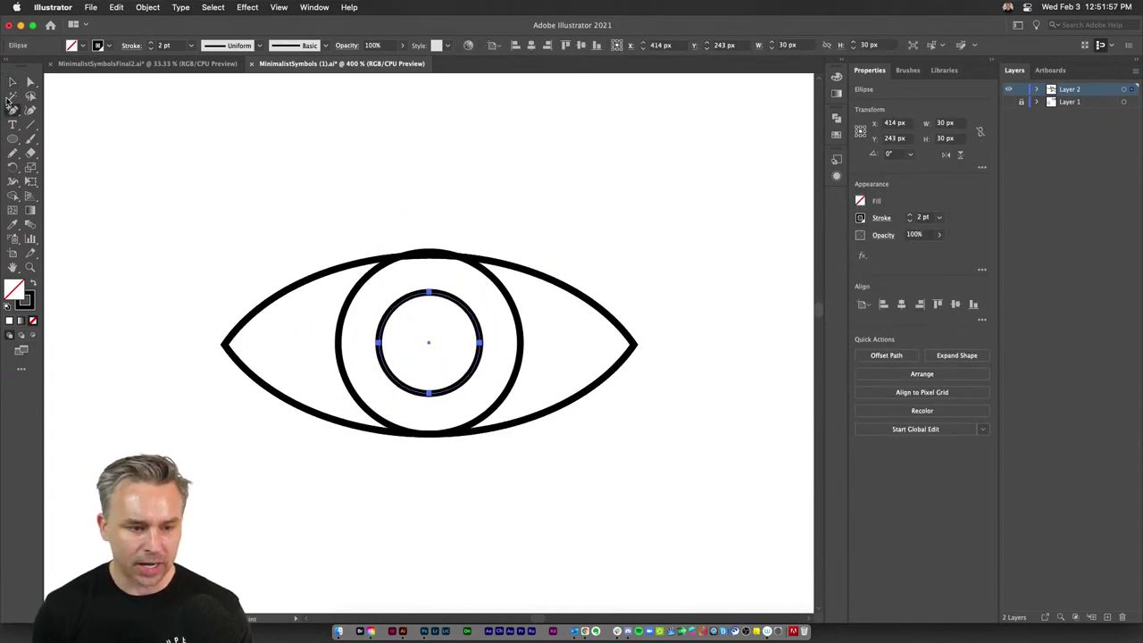
{"action": "left_click", "coordinate": [13, 82]}
{"action": "left_click", "coordinate": [30, 81]}
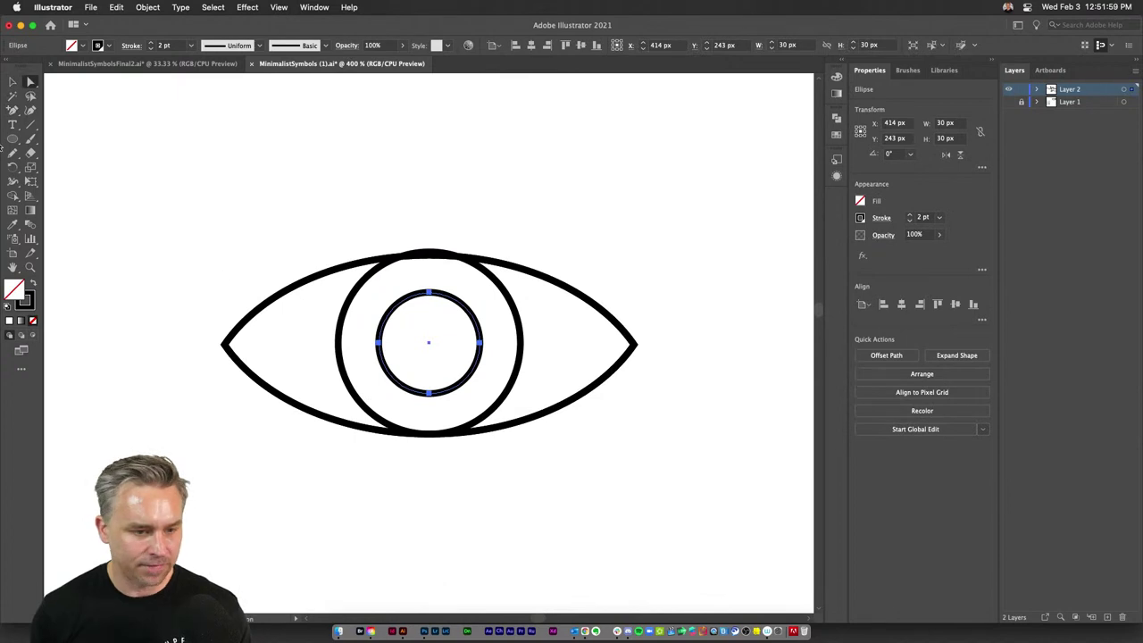
{"action": "left_click", "coordinate": [12, 181]}
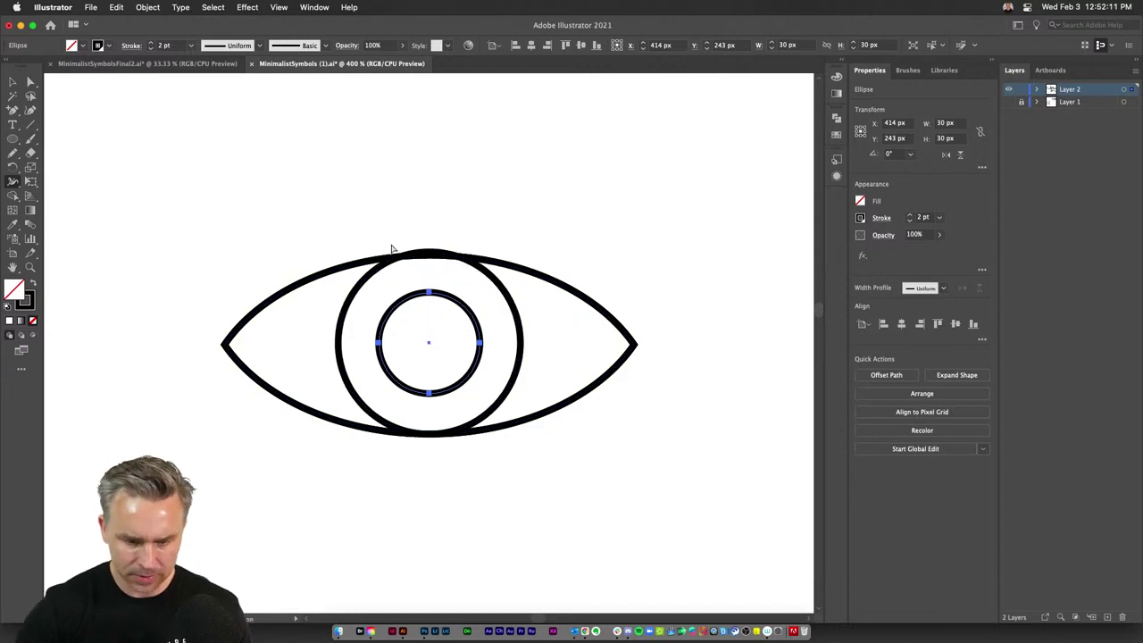
{"action": "left_click_drag", "start_coordinate": [430, 259], "coordinate": [430, 279]}
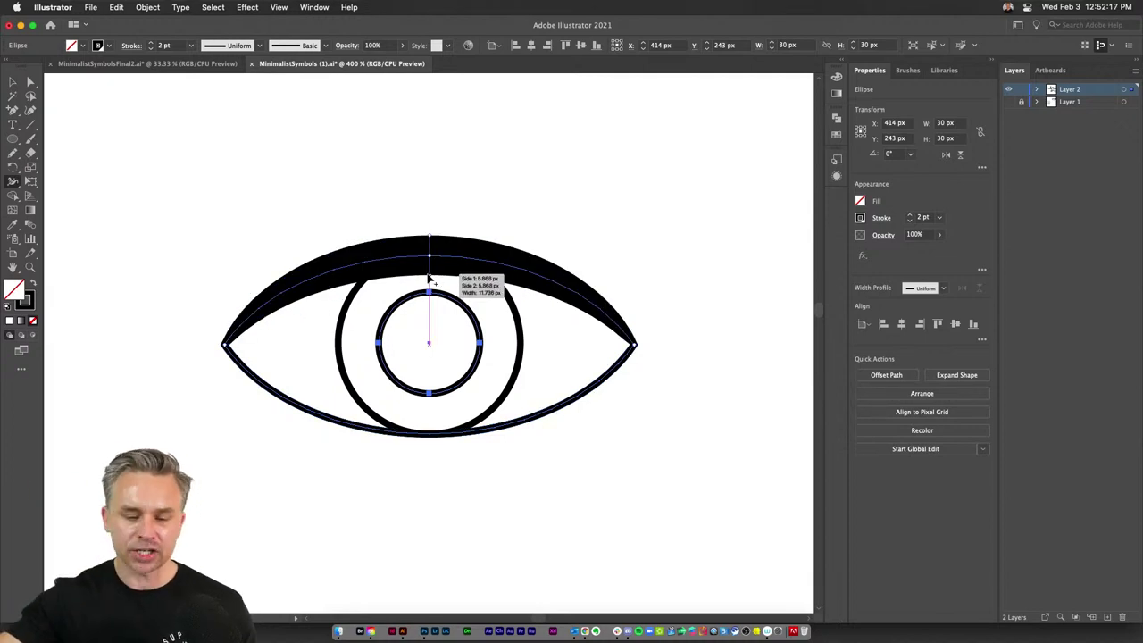
- Swap the iris circle's fill and stroke so it is solid black without an outline
{"action": "left_click", "coordinate": [13, 83]}
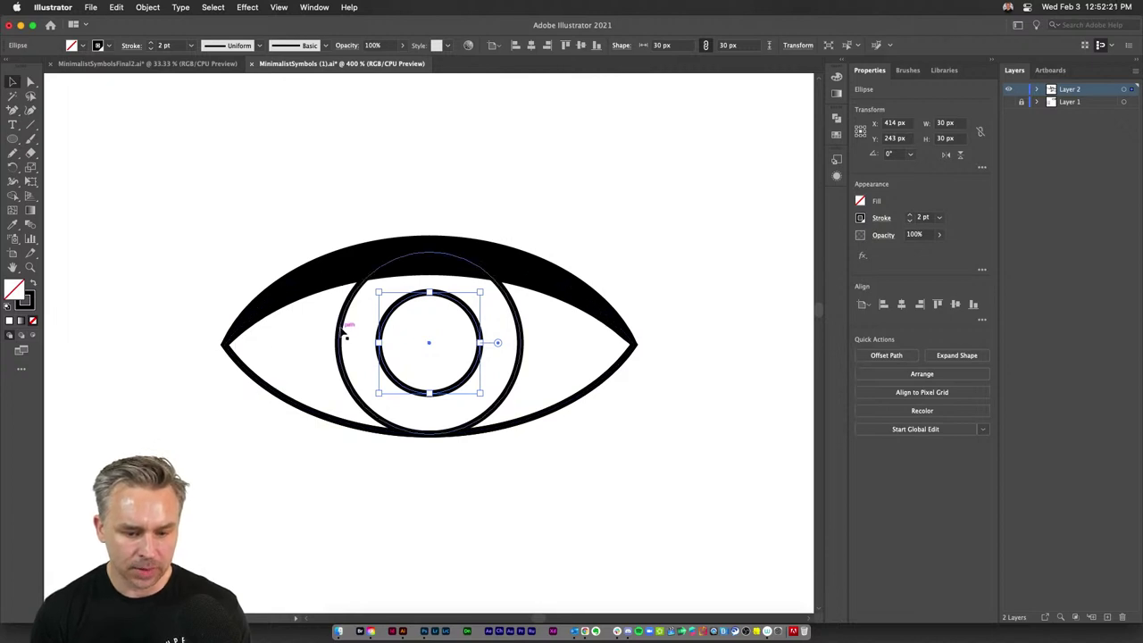
{"action": "left_click", "coordinate": [341, 330]}
{"action": "left_click", "coordinate": [33, 286]}
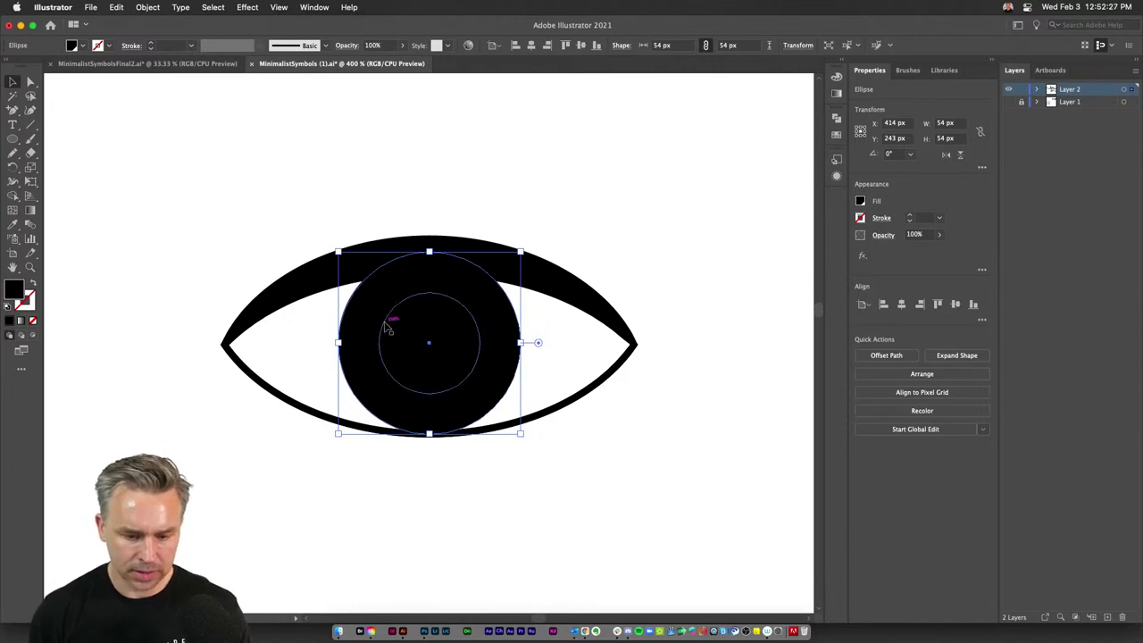
- Give the pupil circle a white fill with no stroke and deselect it
{"action": "left_click", "coordinate": [390, 330]}
{"action": "left_click", "coordinate": [9, 306]}
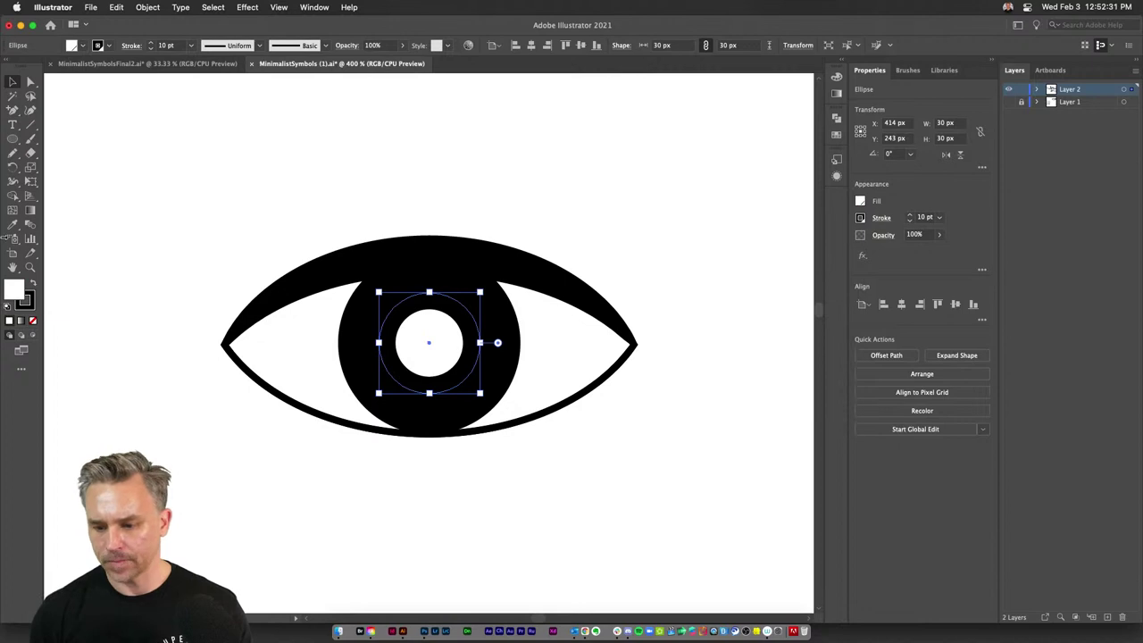
{"action": "left_click", "coordinate": [25, 302]}
{"action": "left_click", "coordinate": [33, 321]}
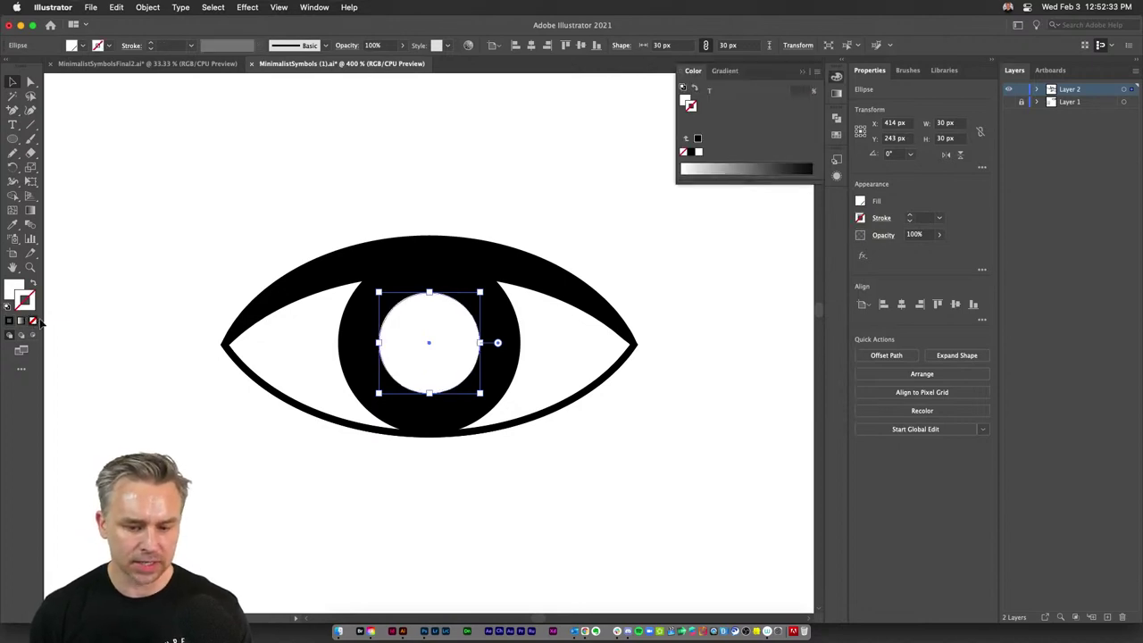
{"action": "left_click", "coordinate": [218, 242]}
- Draw a vertical line about 71 px long directly above the centre of the eye
{"action": "key", "text": "super+minus"}
{"action": "key", "text": "super+minus"}
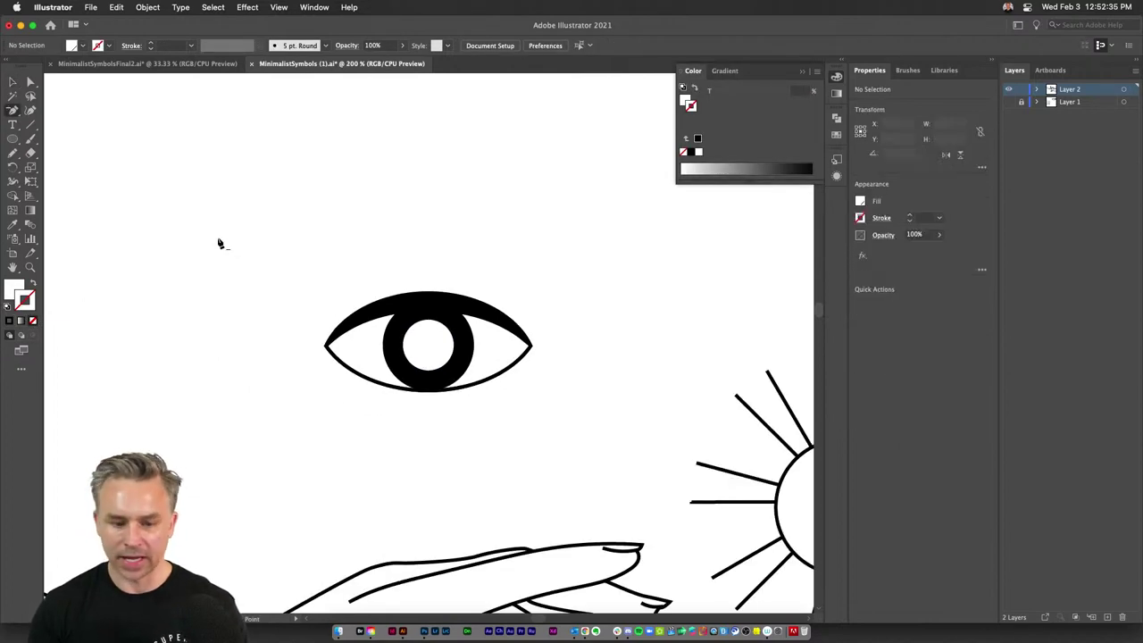
{"action": "left_click", "coordinate": [30, 125]}
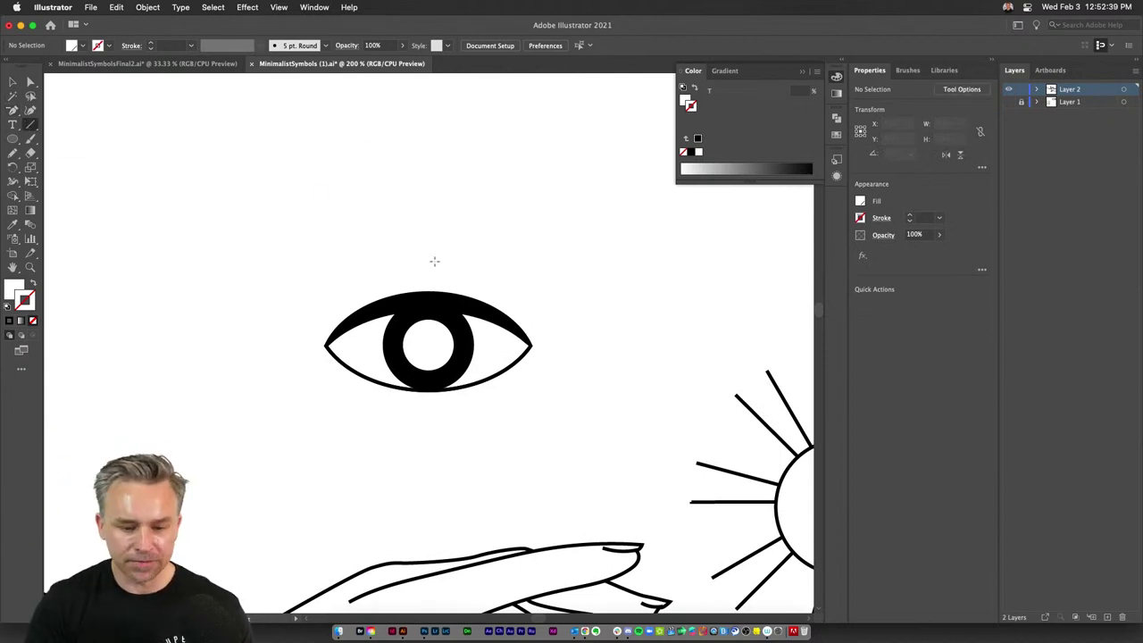
{"action": "left_click_drag", "start_coordinate": [428, 344], "coordinate": [429, 165]}
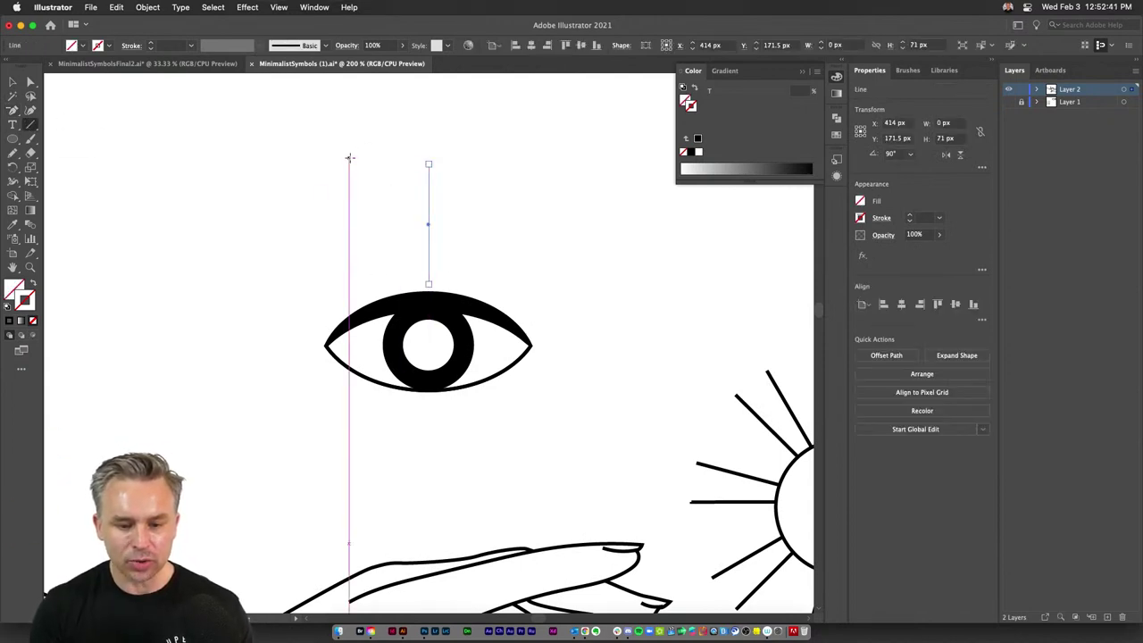
- Give the vertical line a black 5 pt stroke and no fill
{"action": "left_click", "coordinate": [8, 307]}
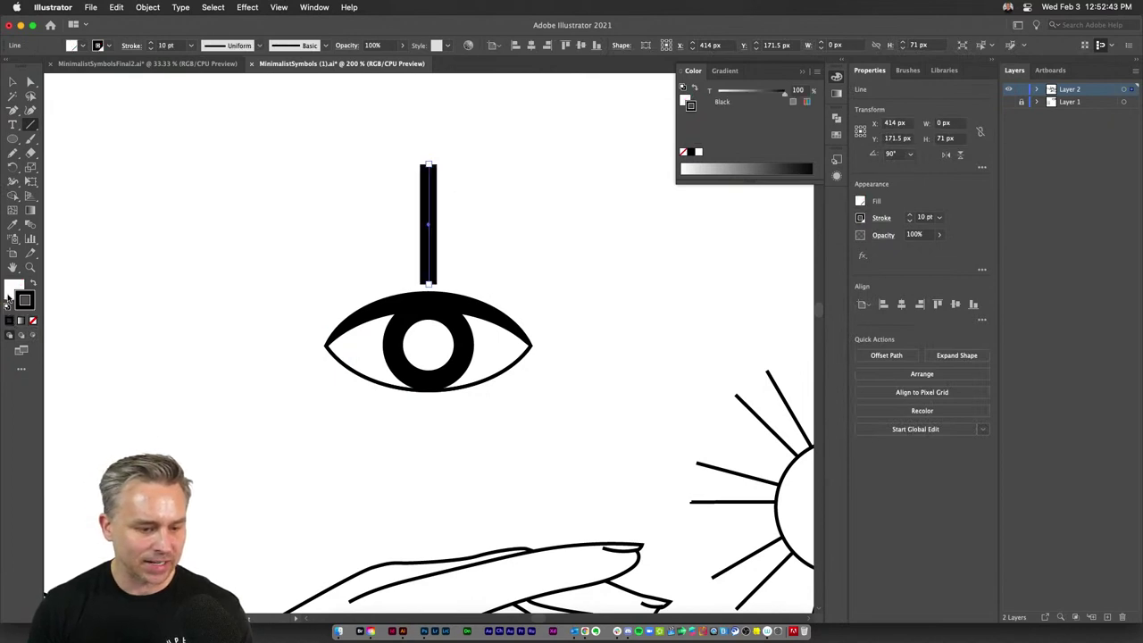
{"action": "left_click", "coordinate": [33, 321]}
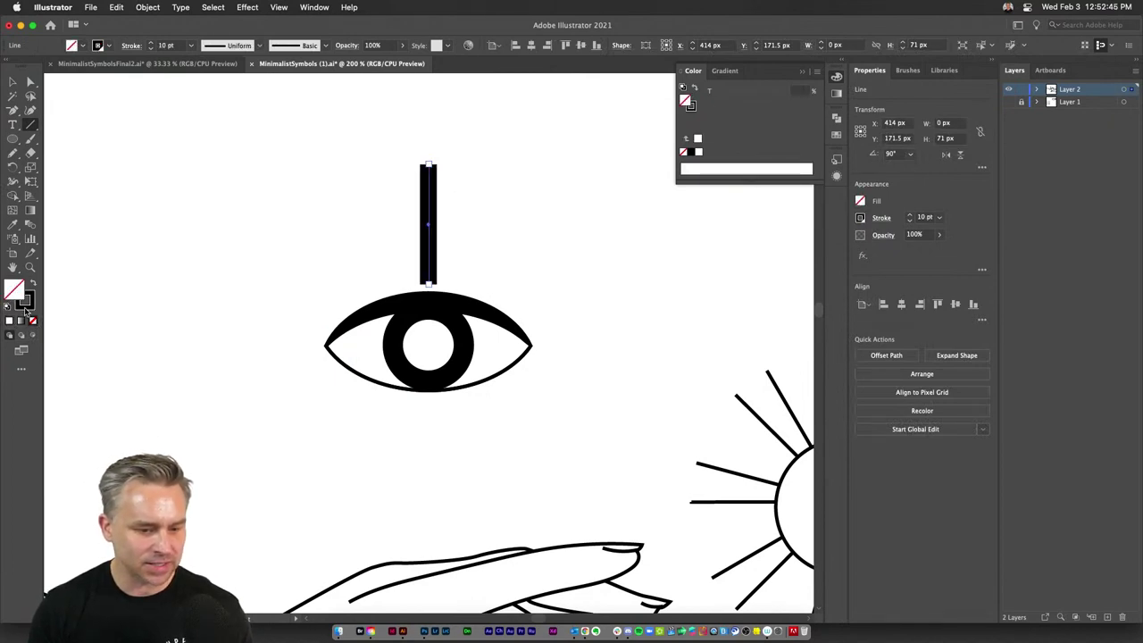
{"action": "left_click", "coordinate": [25, 306]}
{"action": "left_click", "coordinate": [12, 82]}
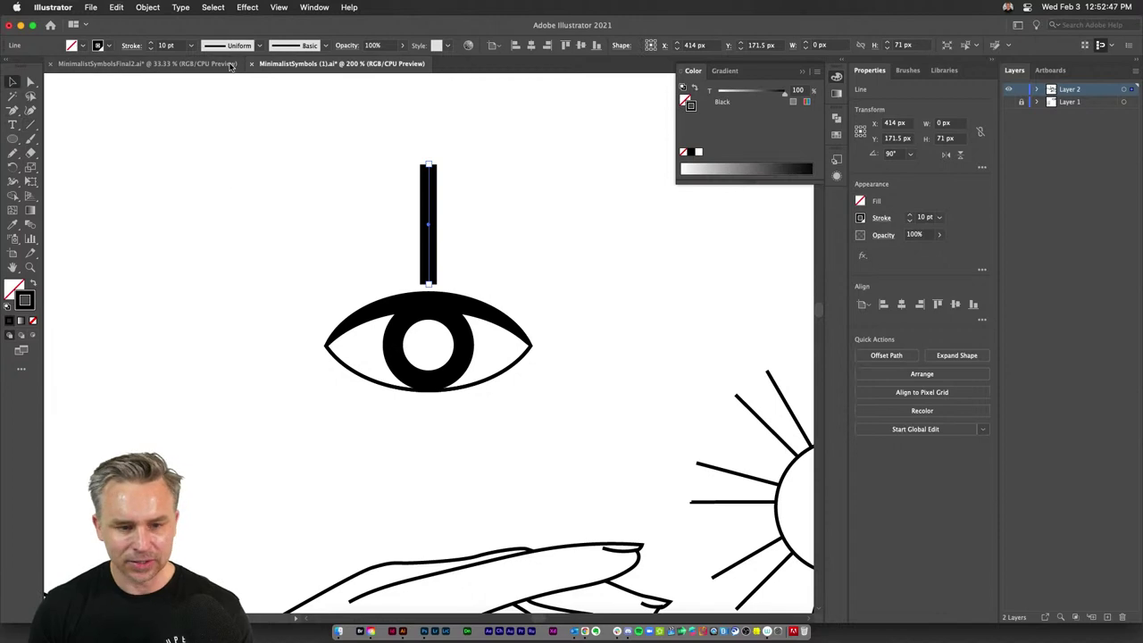
{"action": "left_click", "coordinate": [166, 44]}
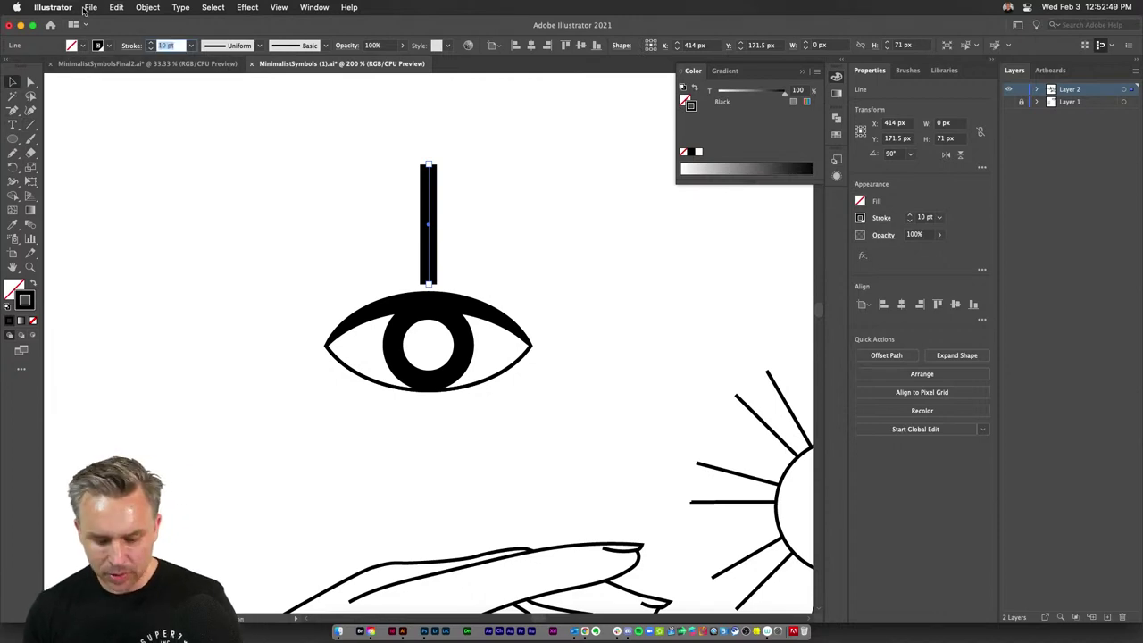
{"action": "type", "text": "5"}
{"action": "key", "text": "Return"}
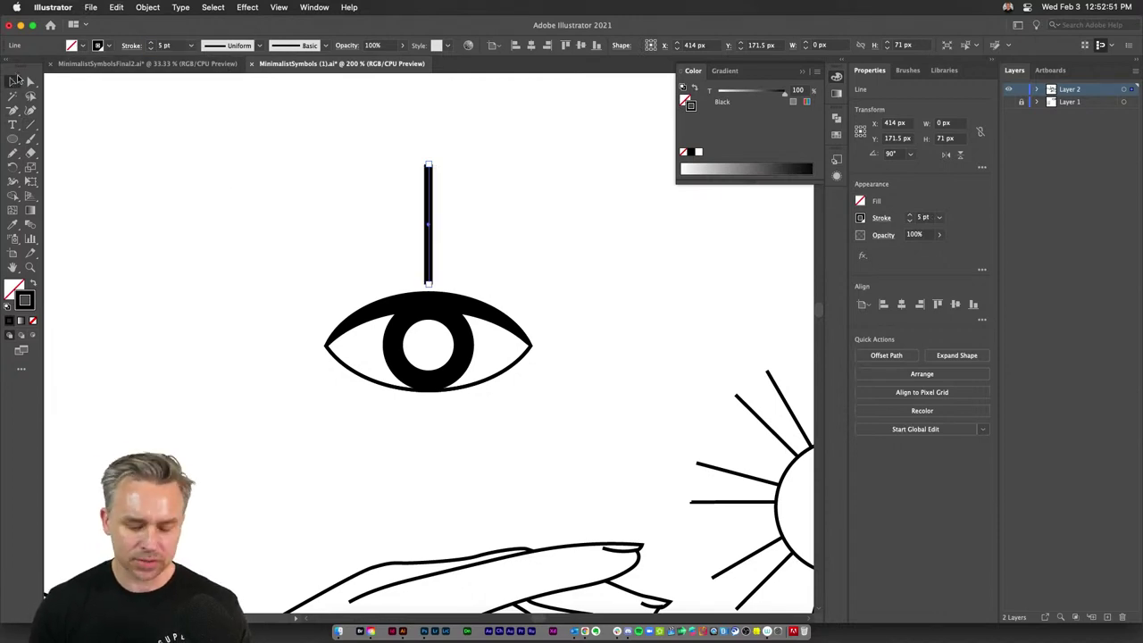
- Move the vertical line aside to the blank area above and right of the eye, about 78 px across
{"action": "key", "text": "super+equal"}
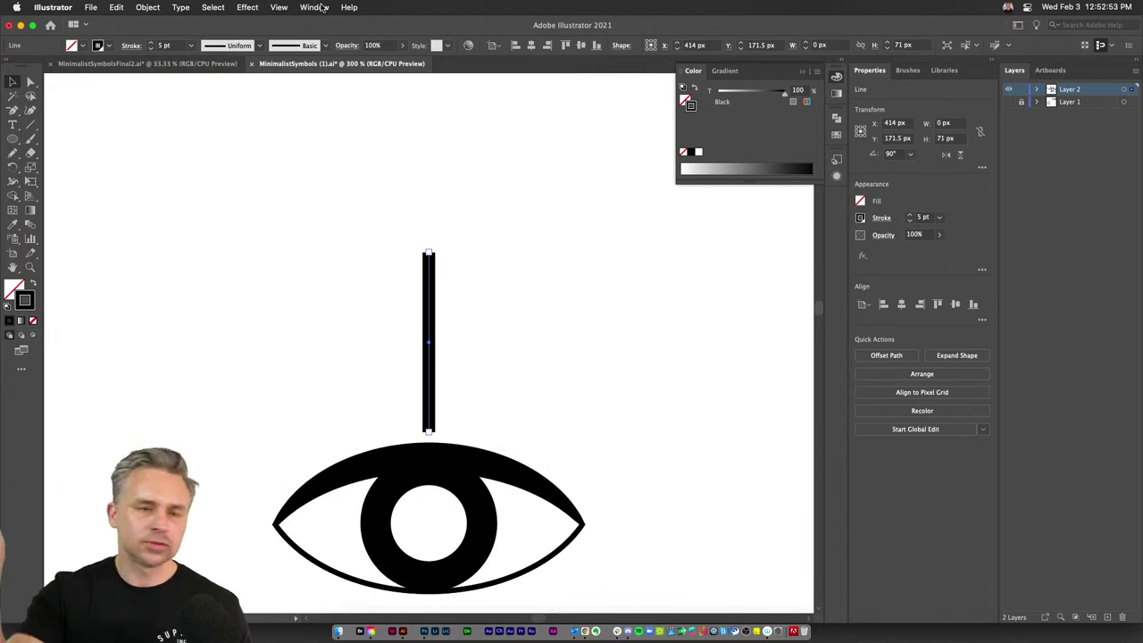
{"action": "scroll", "coordinate": [388, 214], "scroll_direction": "down", "scroll_amount": 2}
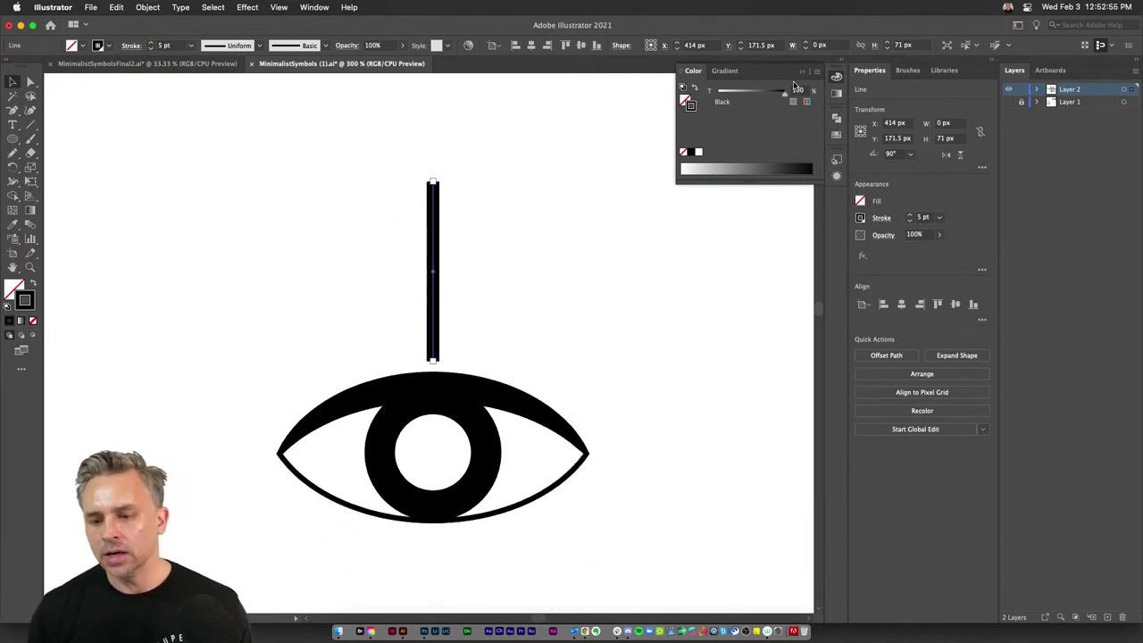
{"action": "left_click", "coordinate": [881, 218]}
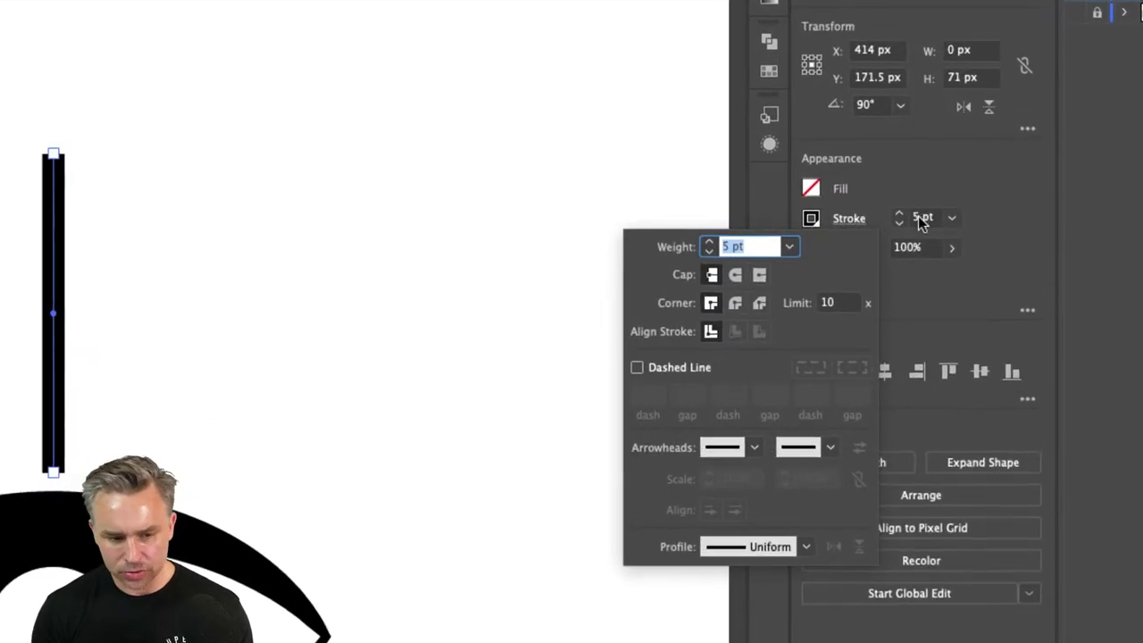
{"action": "left_click", "coordinate": [53, 270]}
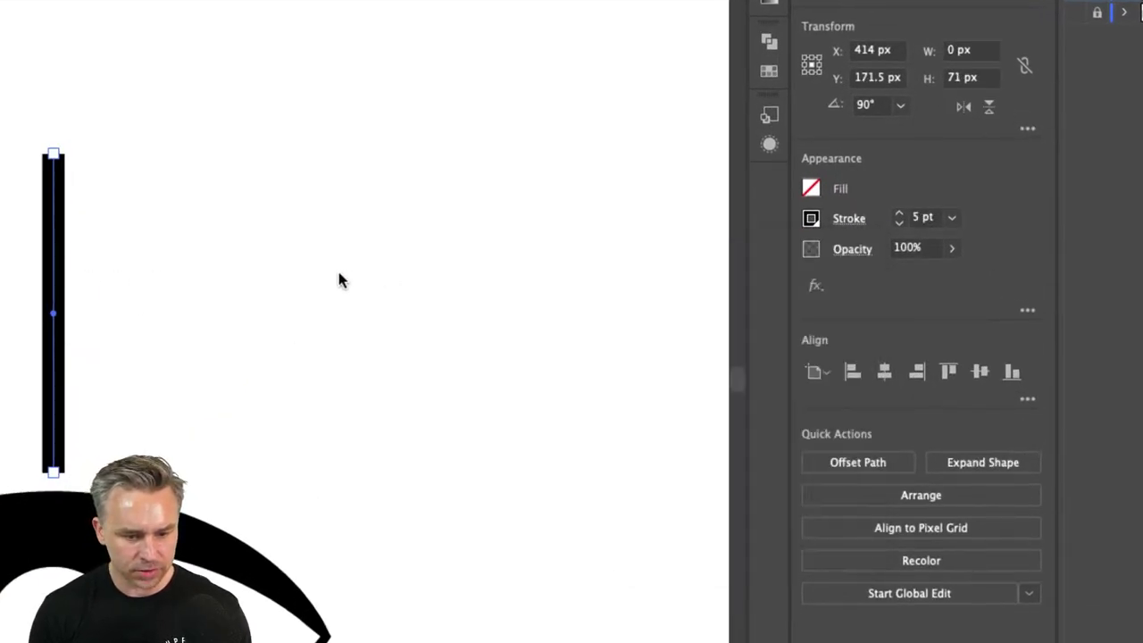
{"action": "mouse_move", "coordinate": [55, 276]}
{"action": "left_mouse_down"}
{"action": "mouse_move", "coordinate": [432, 257]}
{"action": "mouse_move", "coordinate": [407, 257]}
{"action": "left_mouse_up"}
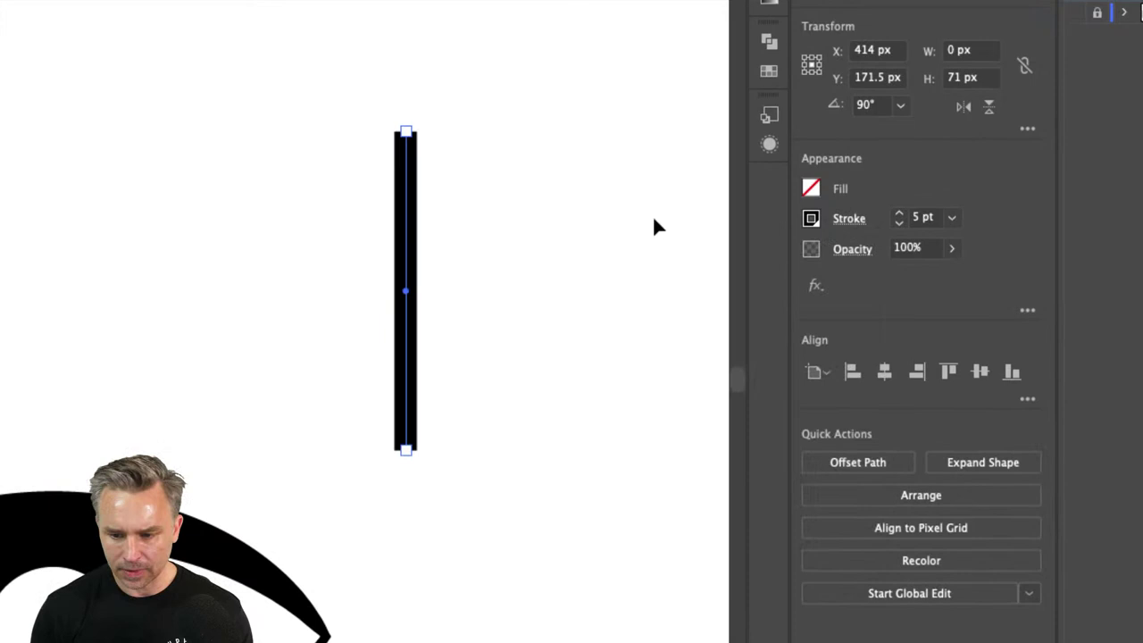
- Add the Arrow 14 arrowhead to the line and swap the start and end so it points upward
{"action": "left_click", "coordinate": [809, 217]}
{"action": "left_click", "coordinate": [852, 222]}
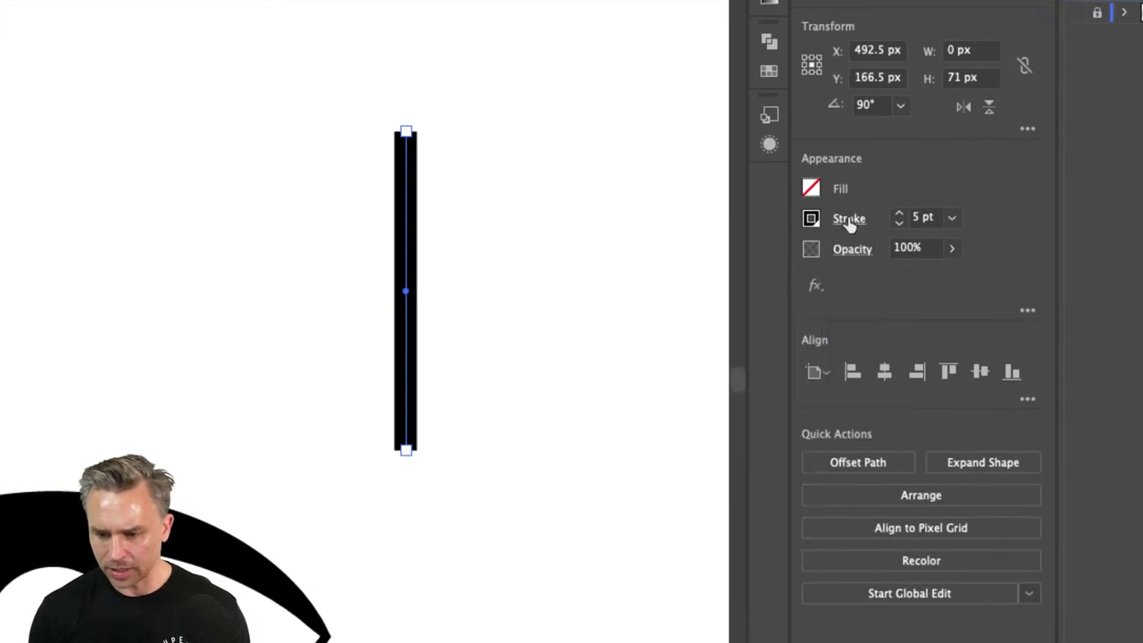
{"action": "left_click", "coordinate": [850, 223]}
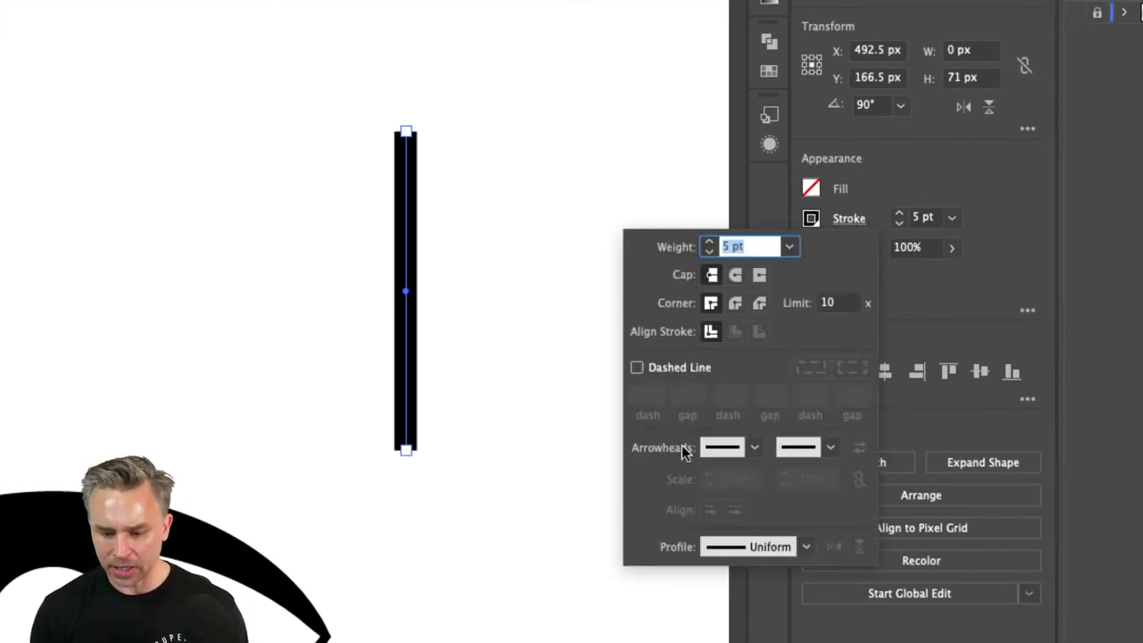
{"action": "left_click", "coordinate": [752, 449]}
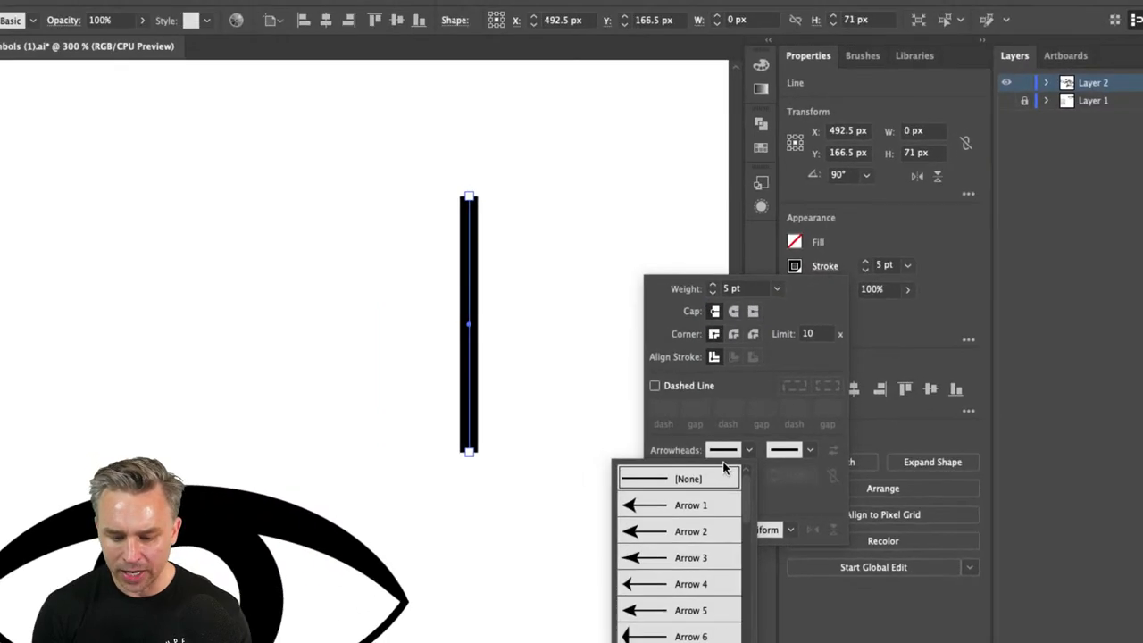
{"action": "scroll", "coordinate": [672, 547], "scroll_direction": "down", "scroll_amount": 5}
{"action": "scroll", "coordinate": [683, 530], "scroll_direction": "down", "scroll_amount": 2}
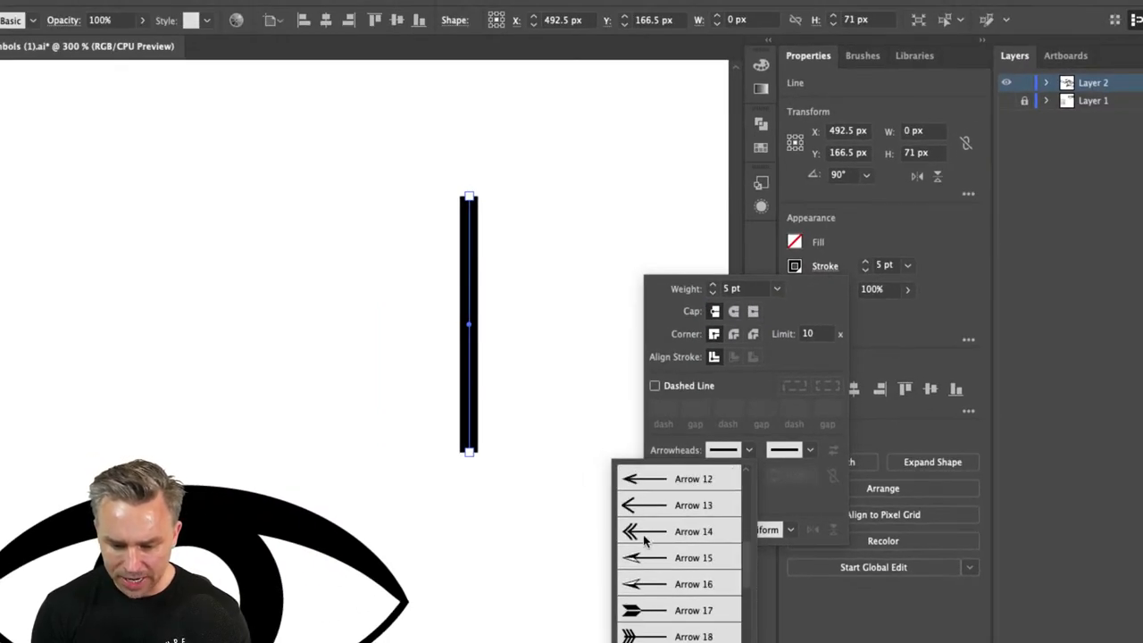
{"action": "key", "text": "Escape"}
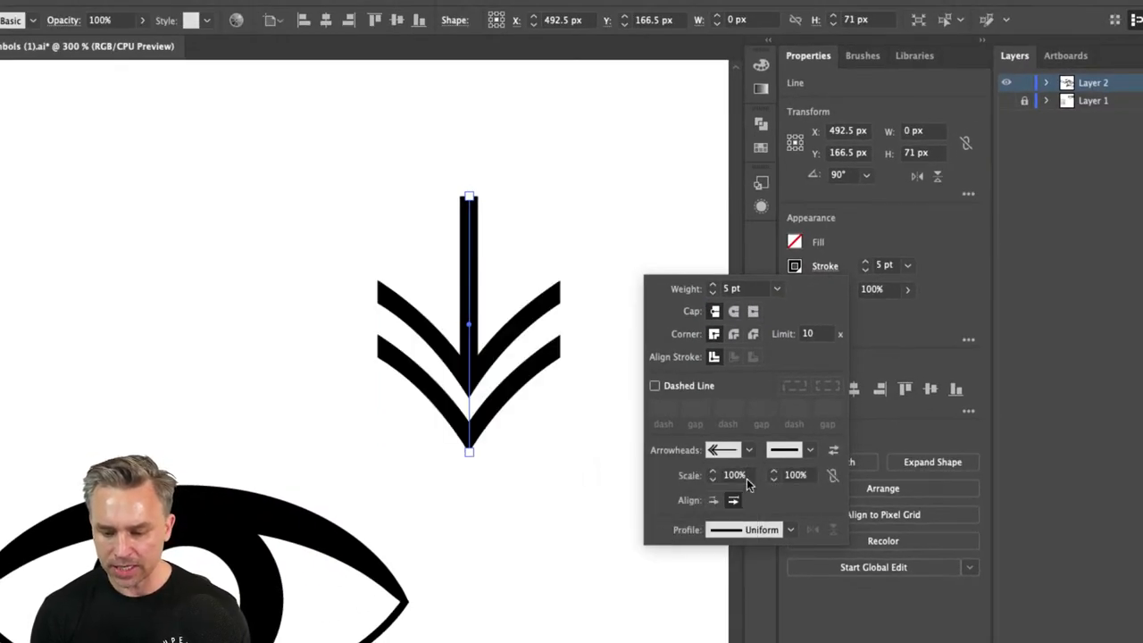
{"action": "left_click", "coordinate": [832, 451]}
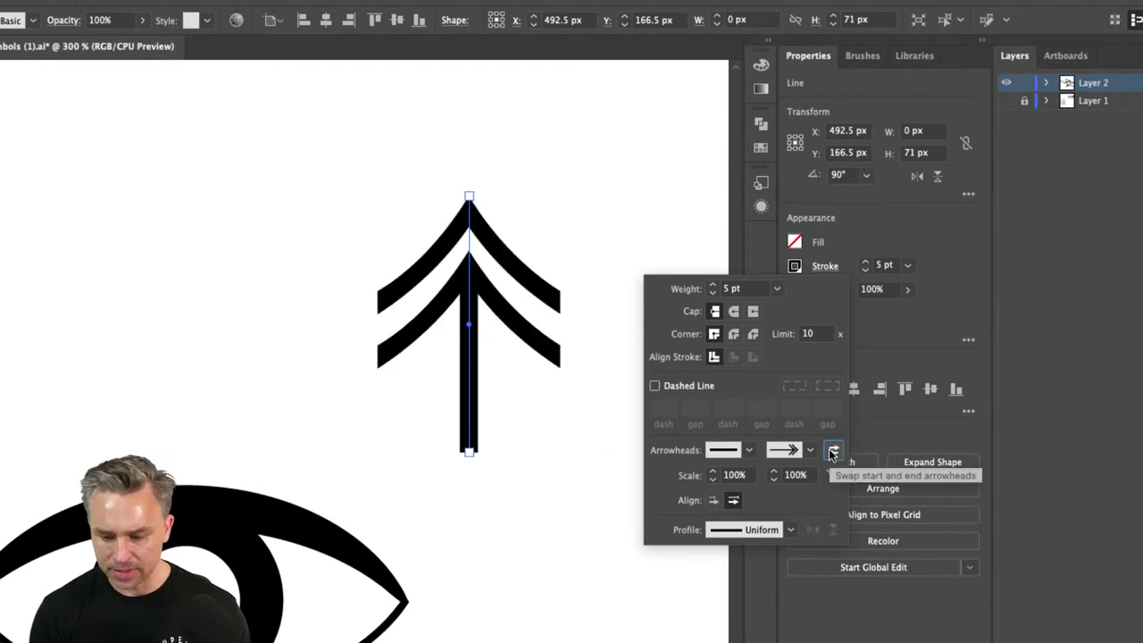
- Link the start and end arrowhead scales and set them to 50%
{"action": "left_click", "coordinate": [713, 480]}
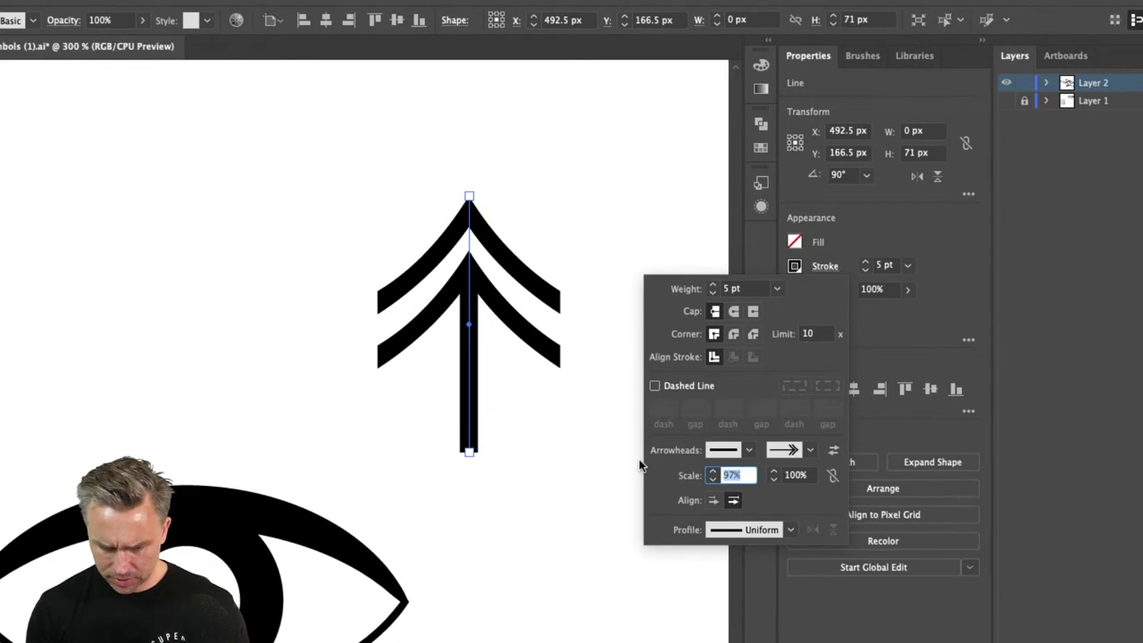
{"action": "type", "text": "100"}
{"action": "key", "text": "Tab"}
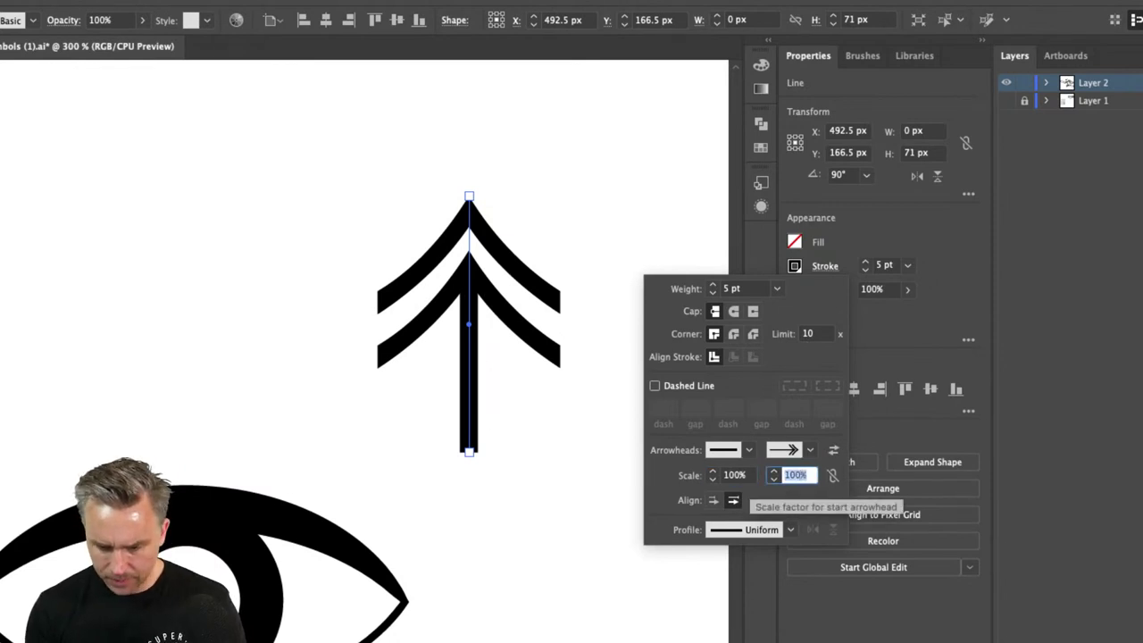
{"action": "left_click", "coordinate": [831, 475]}
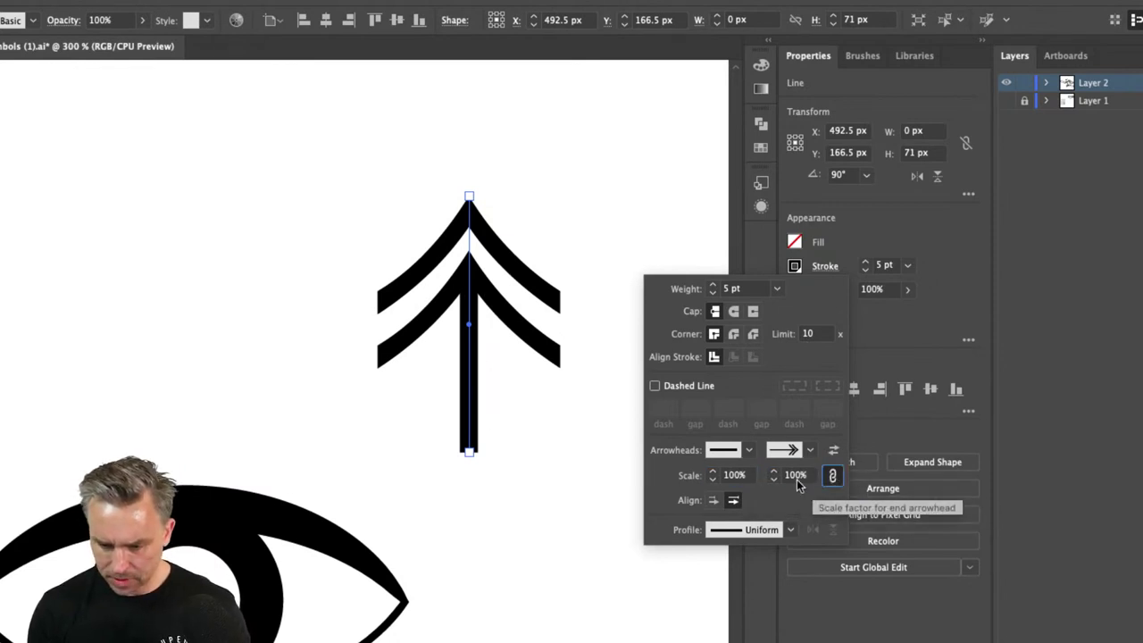
{"action": "left_click", "coordinate": [737, 475]}
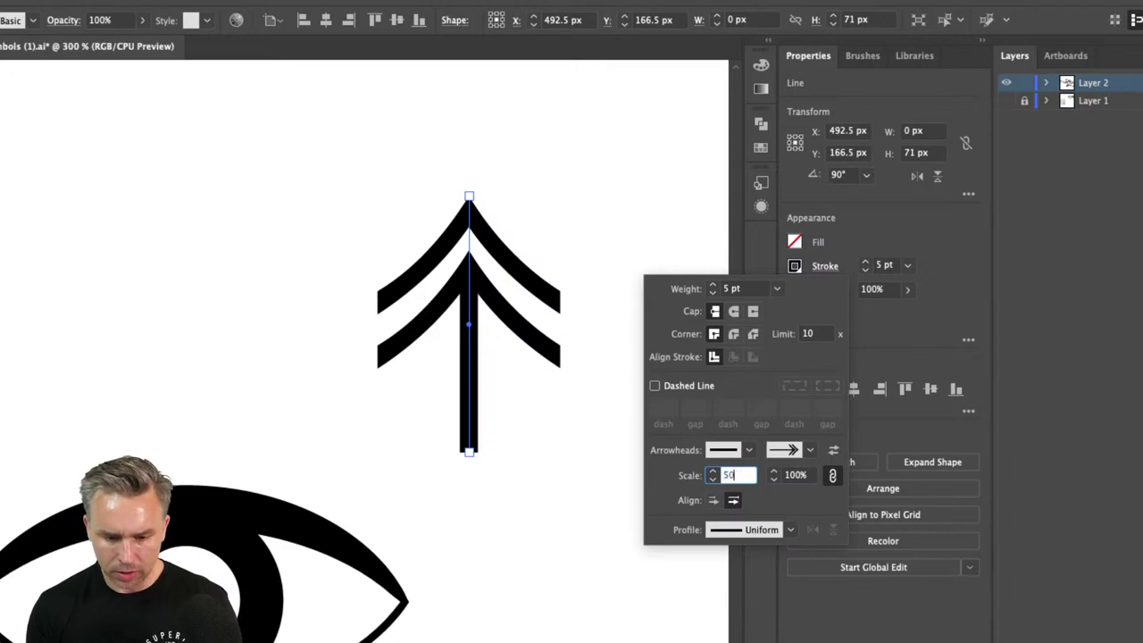
{"action": "key", "text": "Tab"}
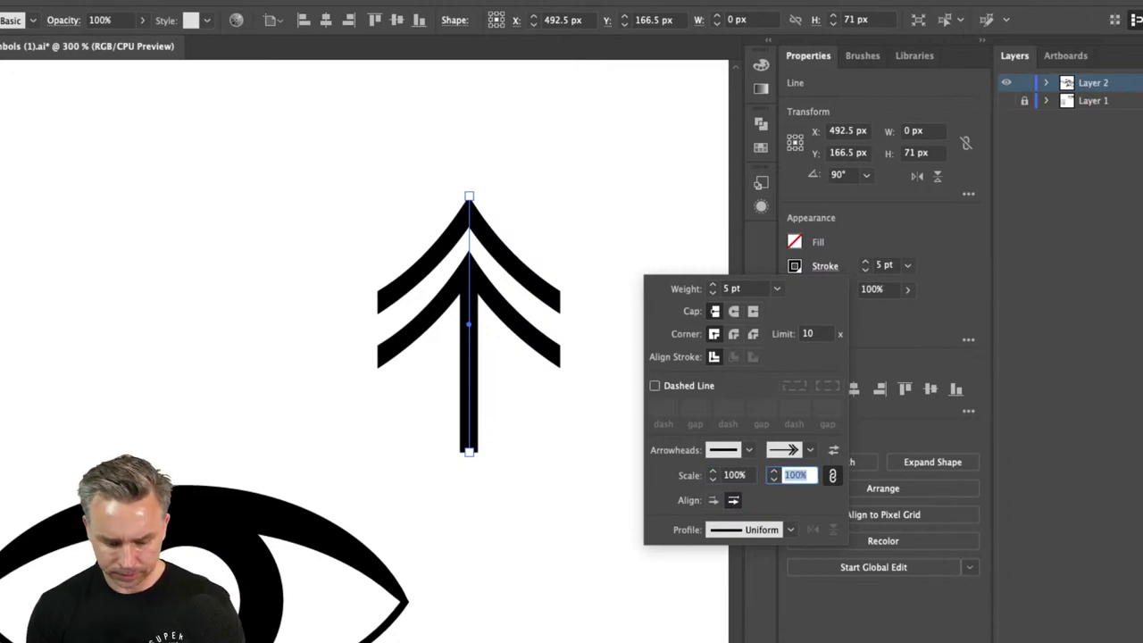
{"action": "type", "text": "50"}
{"action": "key", "text": "Return"}
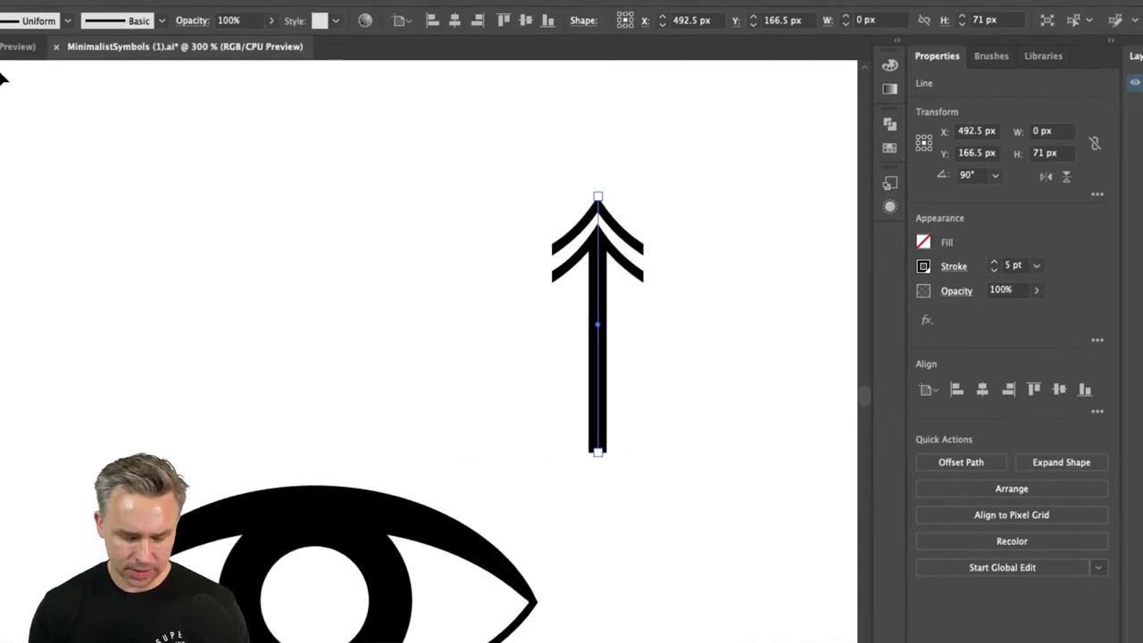
- Move the arrow back above the eye's centre and turn it into a radial repeat of 8 arrows with a radius of about 53 px
{"action": "scroll", "coordinate": [3, 79], "scroll_direction": "left", "scroll_amount": 2}
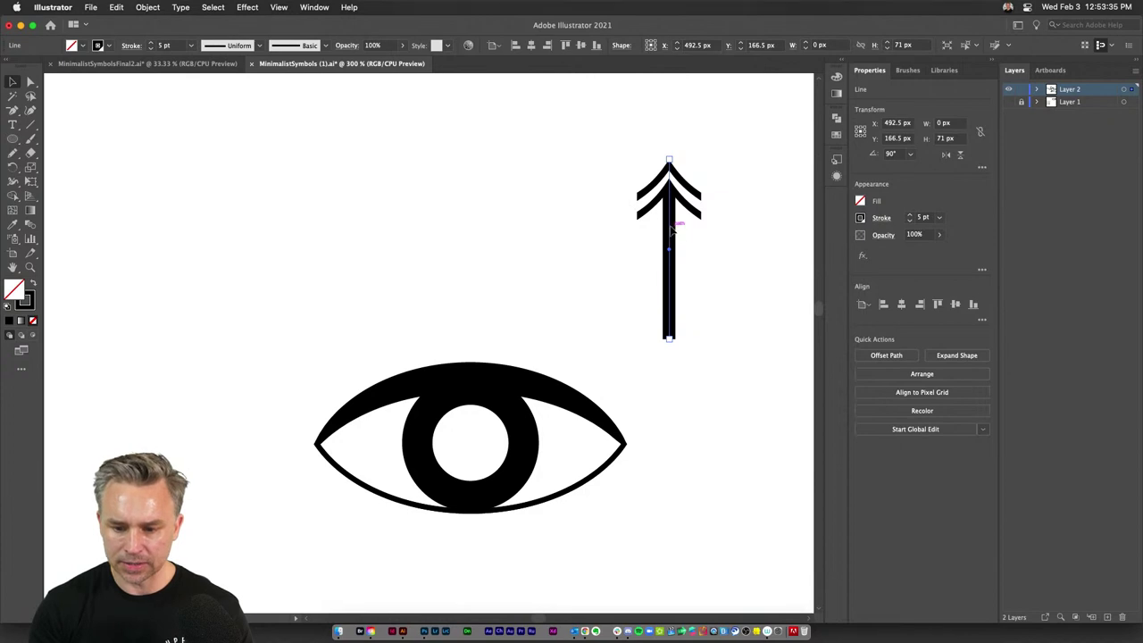
{"action": "left_click_drag", "start_coordinate": [668, 227], "coordinate": [474, 246]}
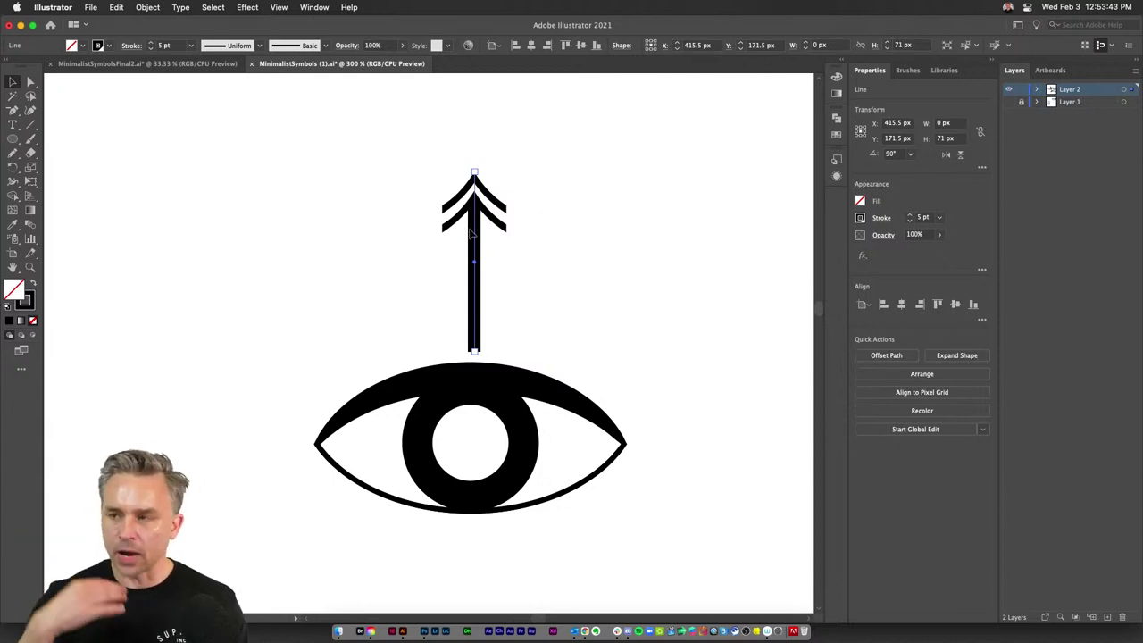
{"action": "left_click", "coordinate": [147, 7]}
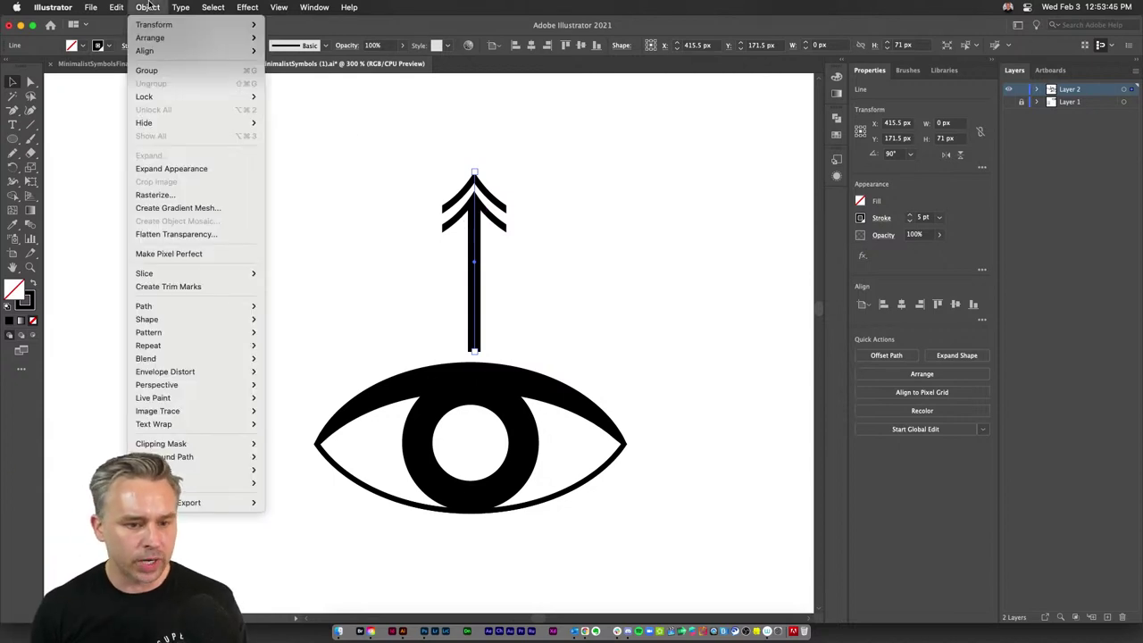
{"action": "mouse_move", "coordinate": [157, 358]}
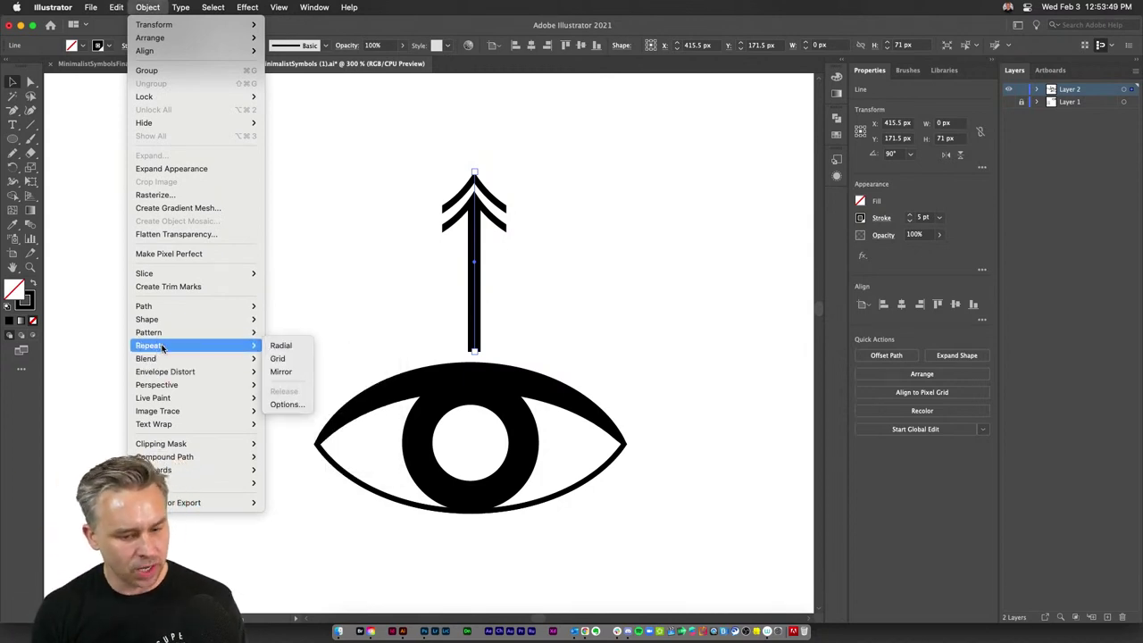
{"action": "left_click", "coordinate": [279, 345]}
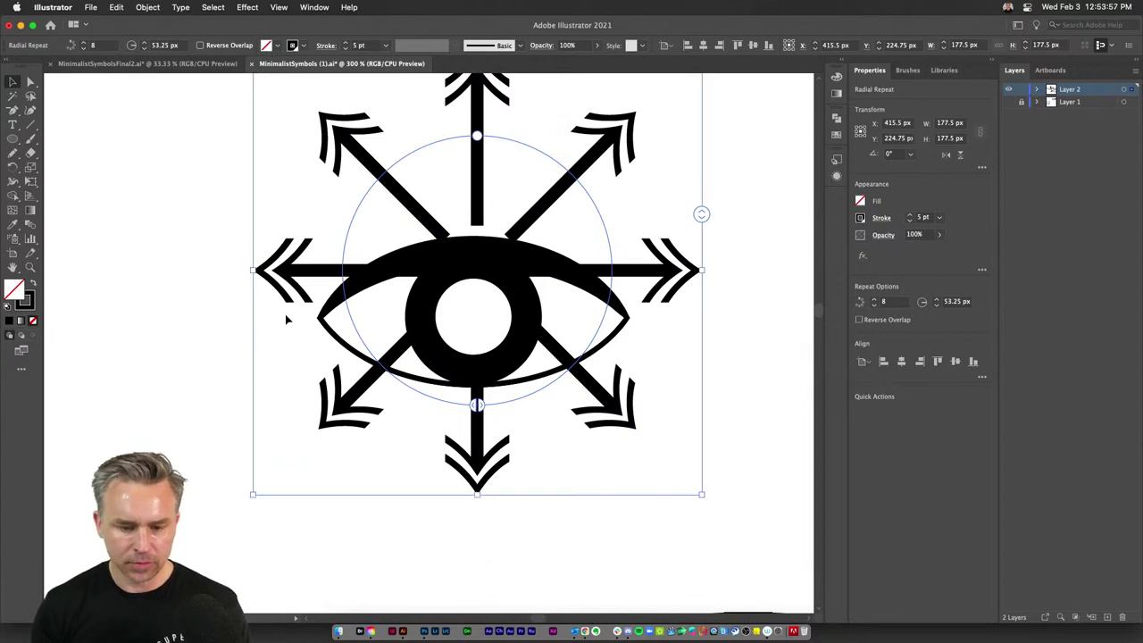
- Fill the eyelid shape with white and arrange it behind the iris and pupil but in front of the radial arrows
{"action": "left_click", "coordinate": [320, 317]}
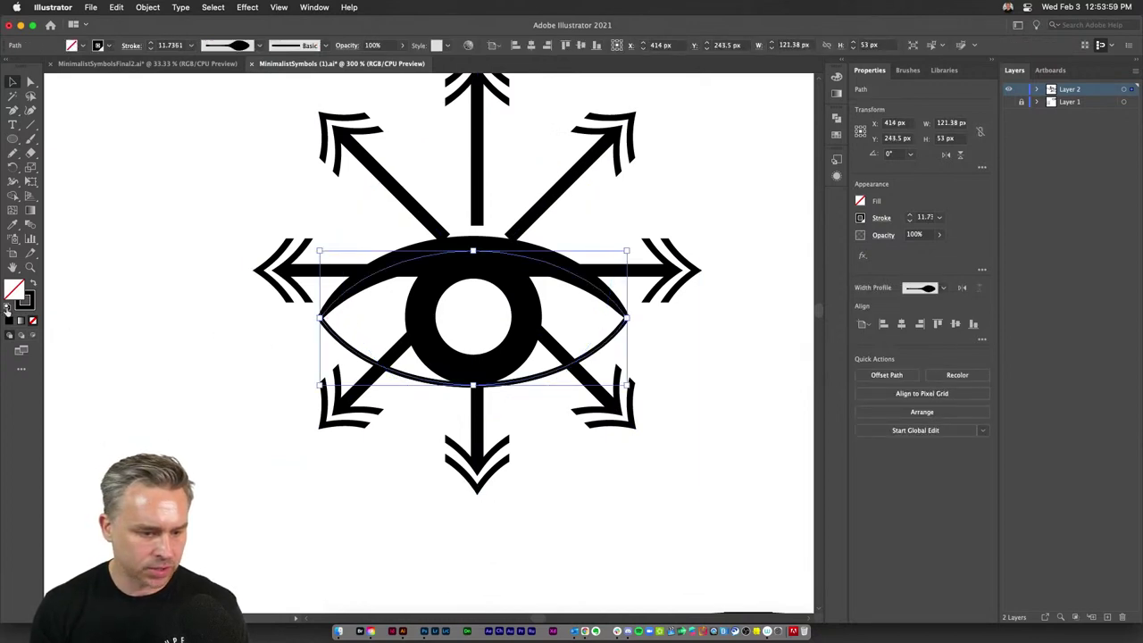
{"action": "left_click", "coordinate": [861, 202]}
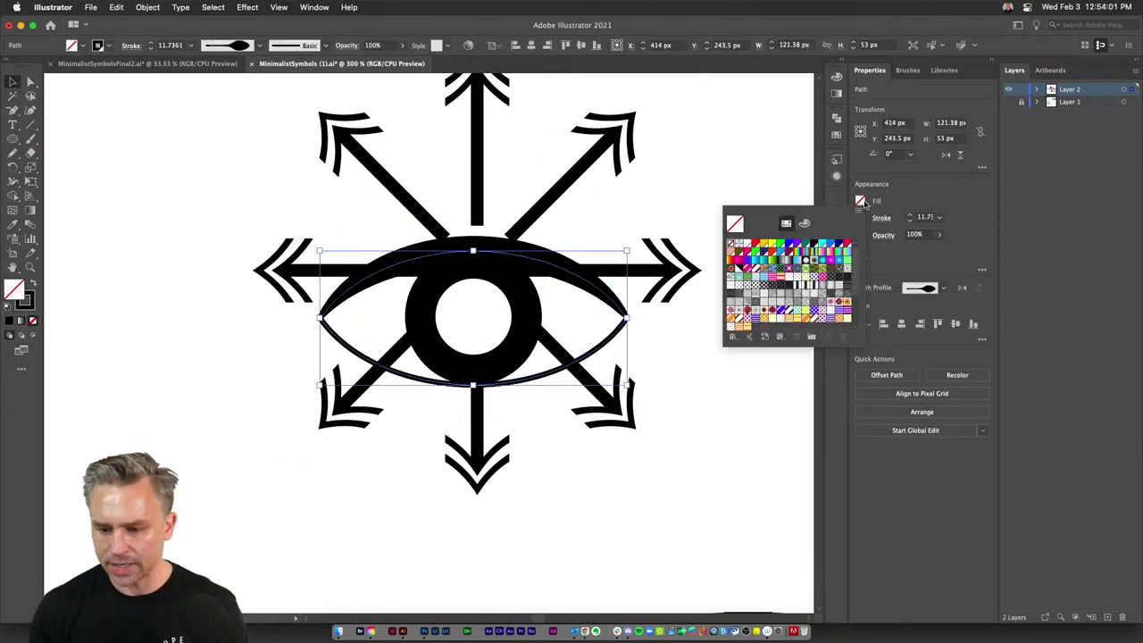
{"action": "left_click", "coordinate": [746, 247]}
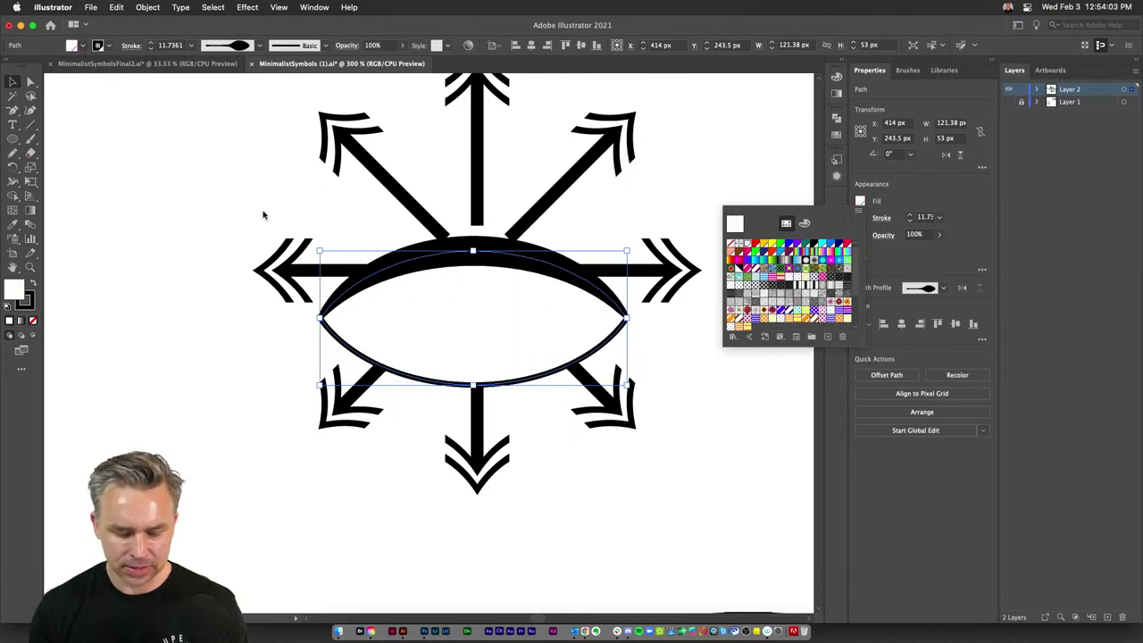
{"action": "left_click", "coordinate": [264, 214]}
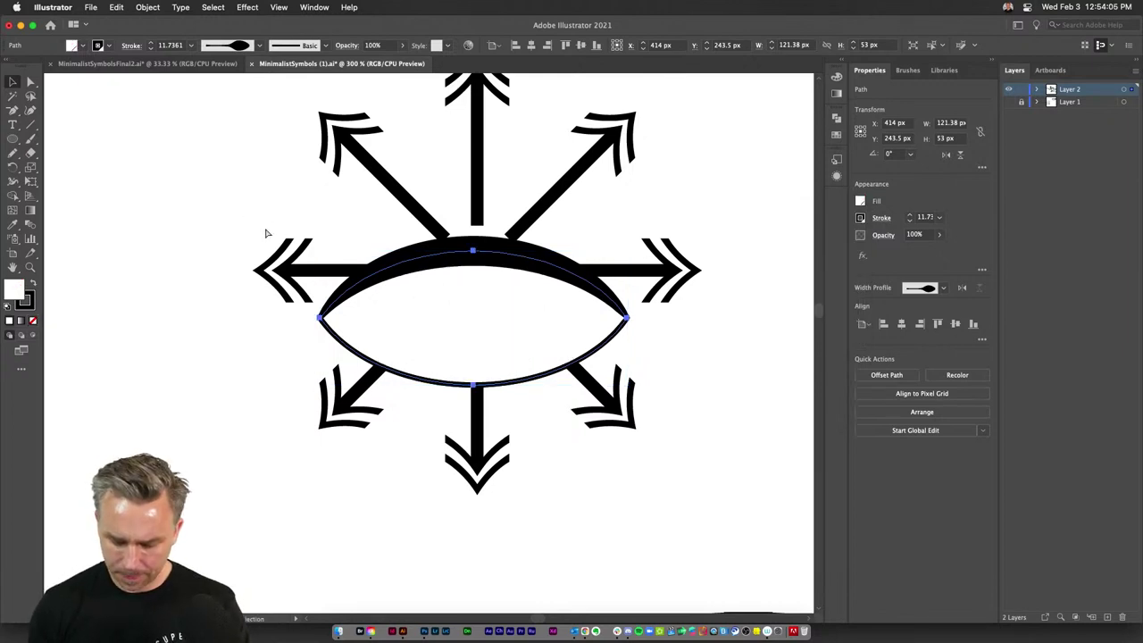
{"action": "key", "text": "super+shift+bracketleft"}
{"action": "left_click", "coordinate": [299, 274]}
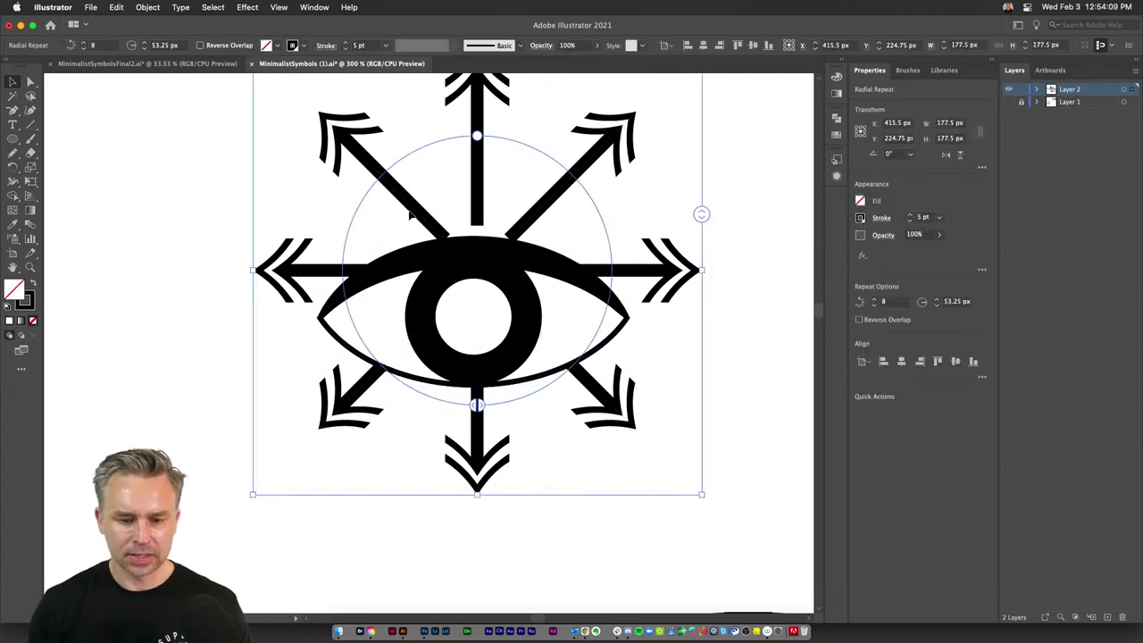
- Centre the radial arrows on the eye, reduce the repeat's radius to about 51.5 px and rotate the ring slightly clockwise
{"action": "left_click_drag", "start_coordinate": [409, 202], "coordinate": [398, 255]}
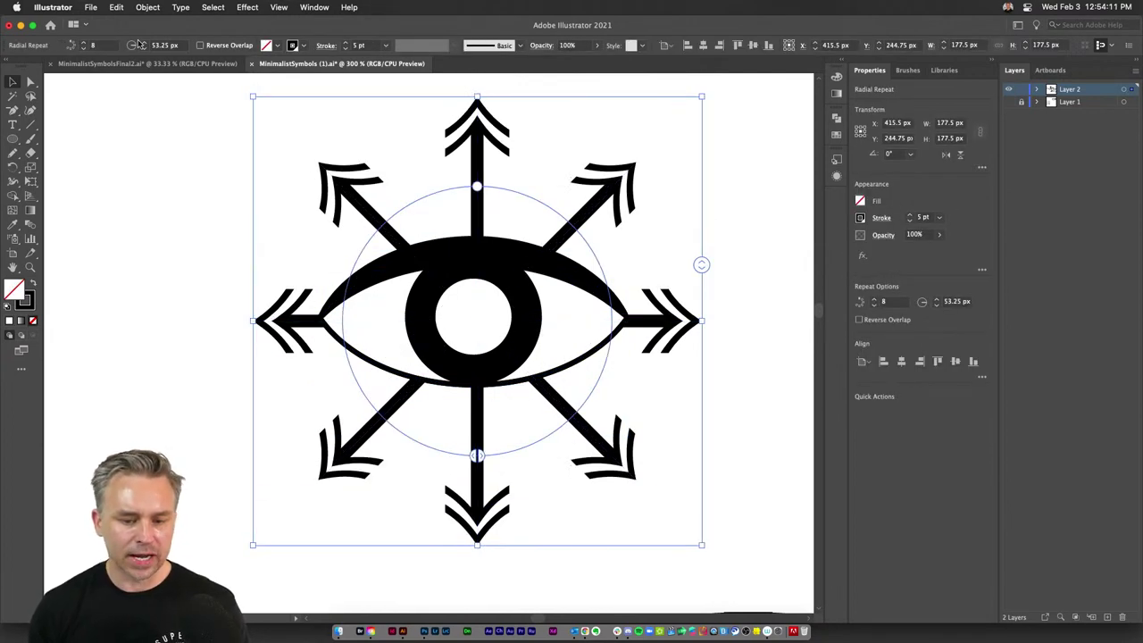
{"action": "left_click", "coordinate": [143, 8]}
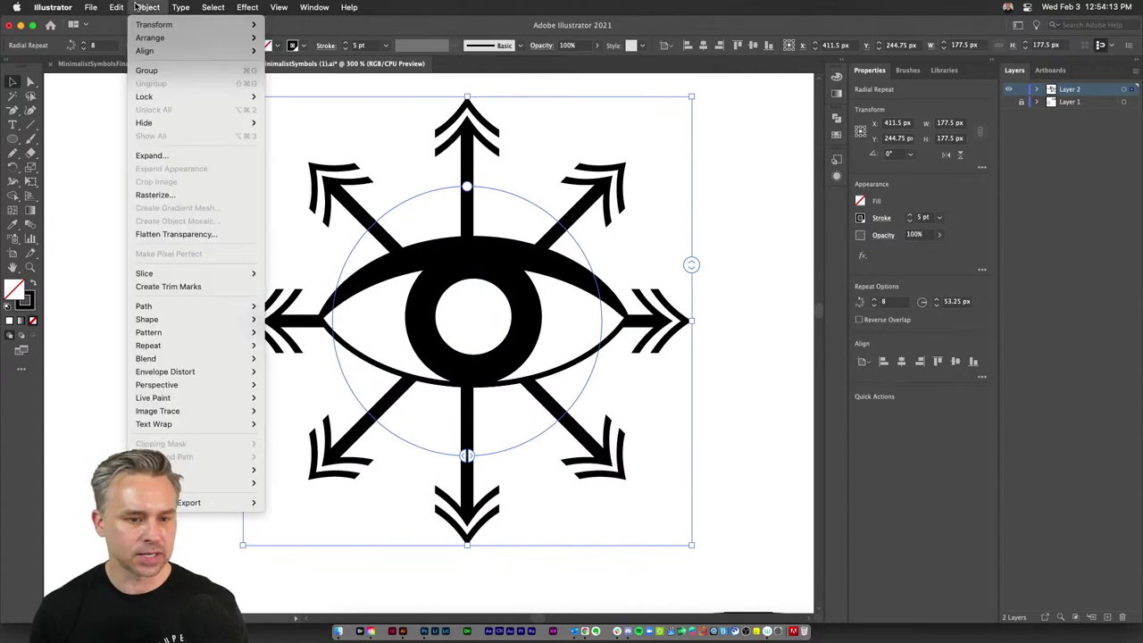
{"action": "mouse_move", "coordinate": [161, 344]}
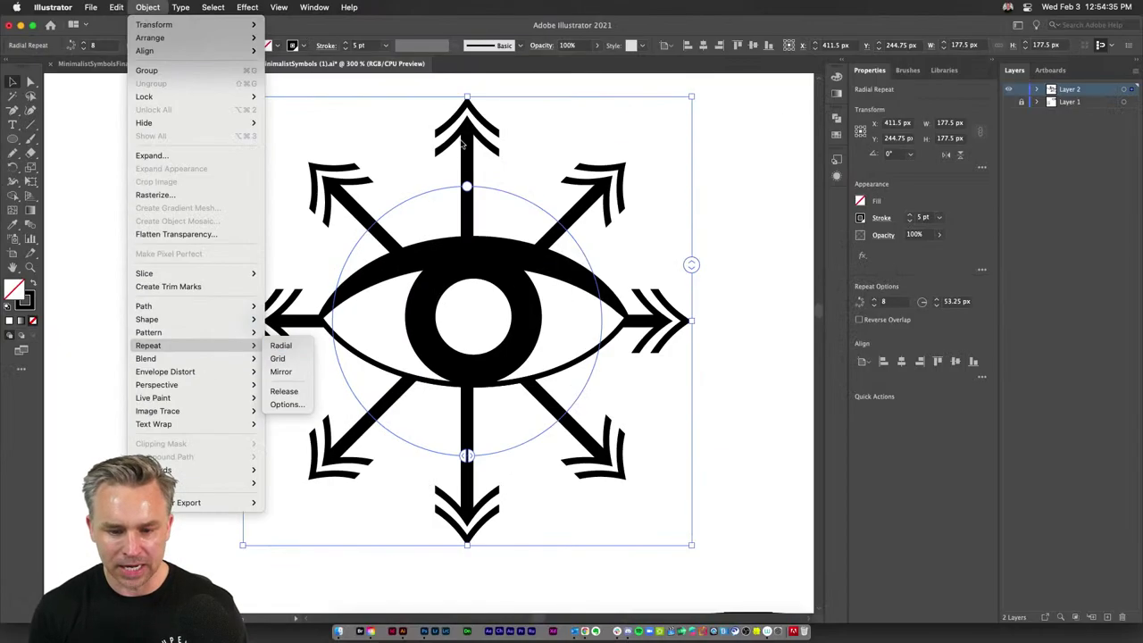
{"action": "left_click", "coordinate": [466, 346]}
{"action": "mouse_move", "coordinate": [466, 186]}
{"action": "left_mouse_down"}
{"action": "mouse_move", "coordinate": [511, 207]}
{"action": "mouse_move", "coordinate": [420, 183]}
{"action": "mouse_move", "coordinate": [438, 170]}
{"action": "mouse_move", "coordinate": [477, 184]}
{"action": "left_mouse_up"}
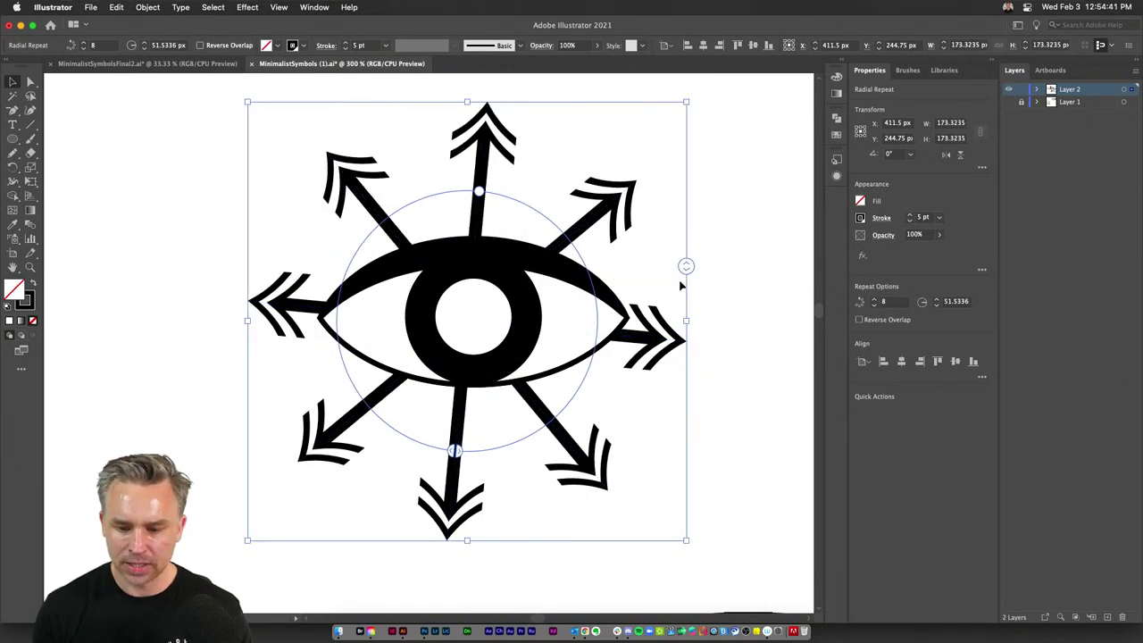
- Try 18 arrows in the radial repeat around the eye and return the count to 8
{"action": "left_click_drag", "start_coordinate": [686, 268], "coordinate": [685, 200]}
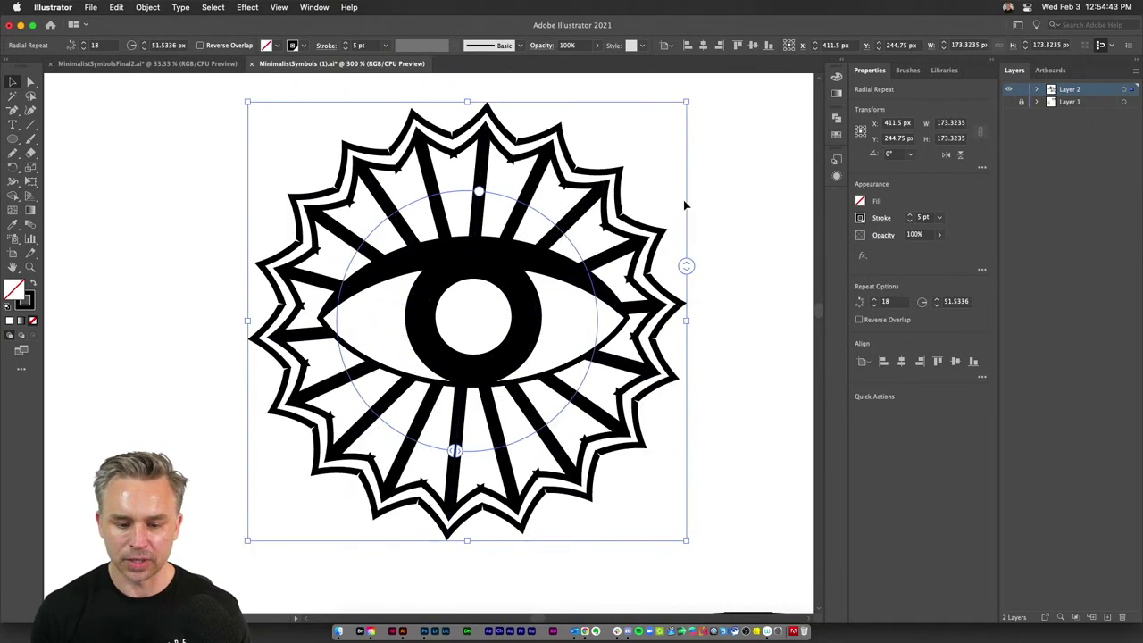
{"action": "left_click", "coordinate": [691, 266]}
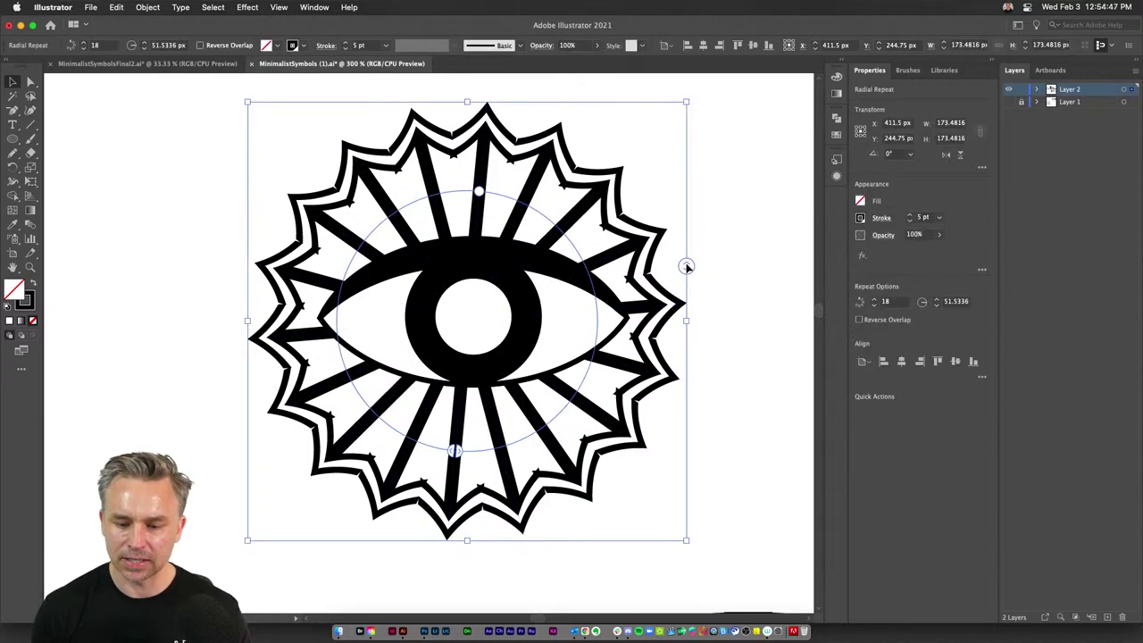
{"action": "left_click_drag", "start_coordinate": [686, 265], "coordinate": [687, 327]}
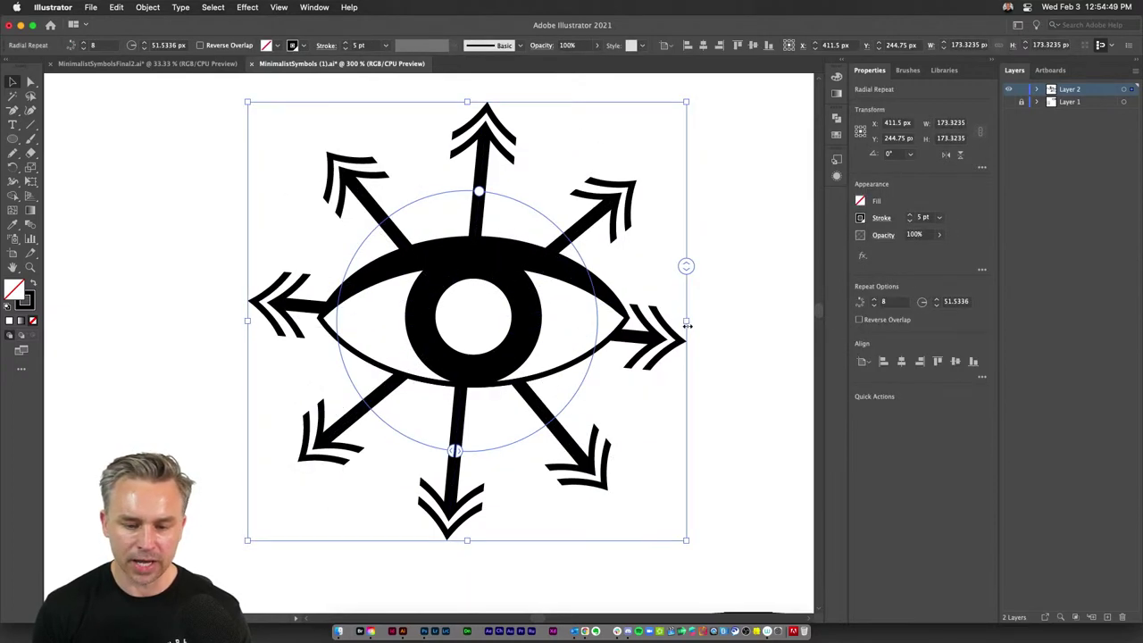
- Deselect the radial arrows and review the hands, moon, sun, cloud and eye on the artboard at 100%
{"action": "left_click", "coordinate": [159, 277]}
{"action": "key", "text": "super+0"}
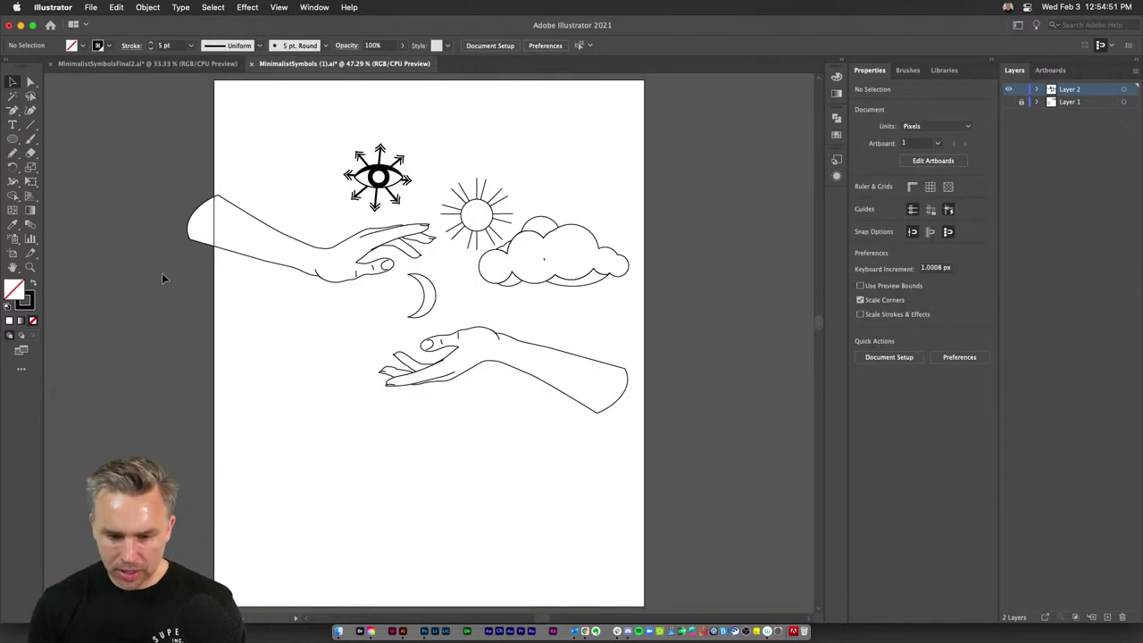
{"action": "key", "text": "super+1"}
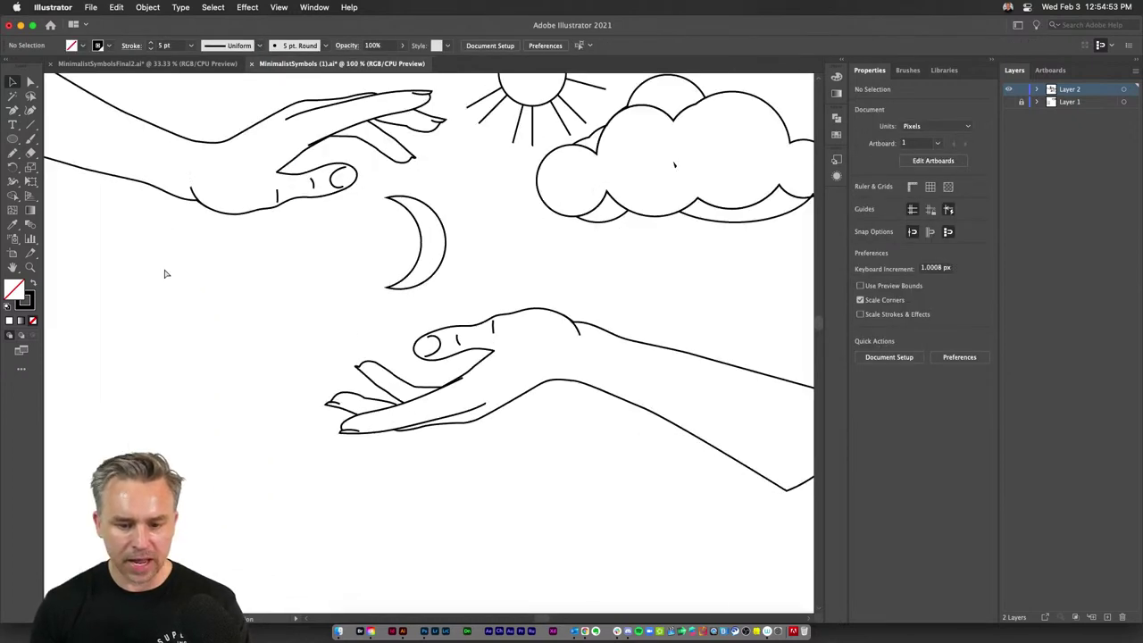
{"action": "left_click_drag", "start_coordinate": [145, 258], "coordinate": [150, 415]}
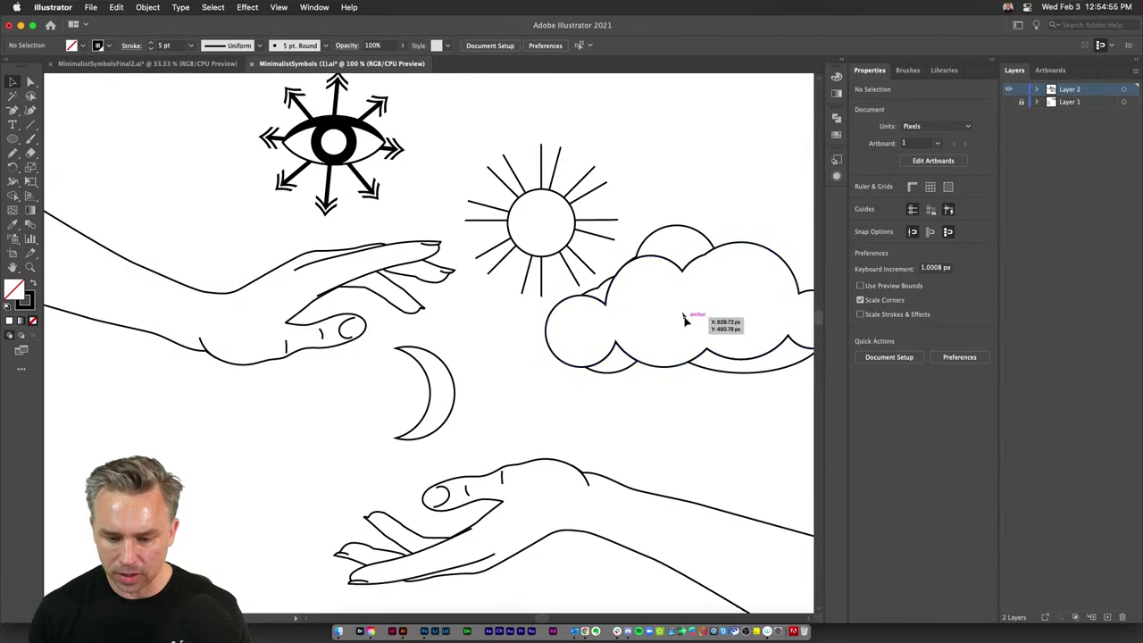
{"action": "left_click", "coordinate": [683, 319]}
{"action": "left_click", "coordinate": [661, 168]}
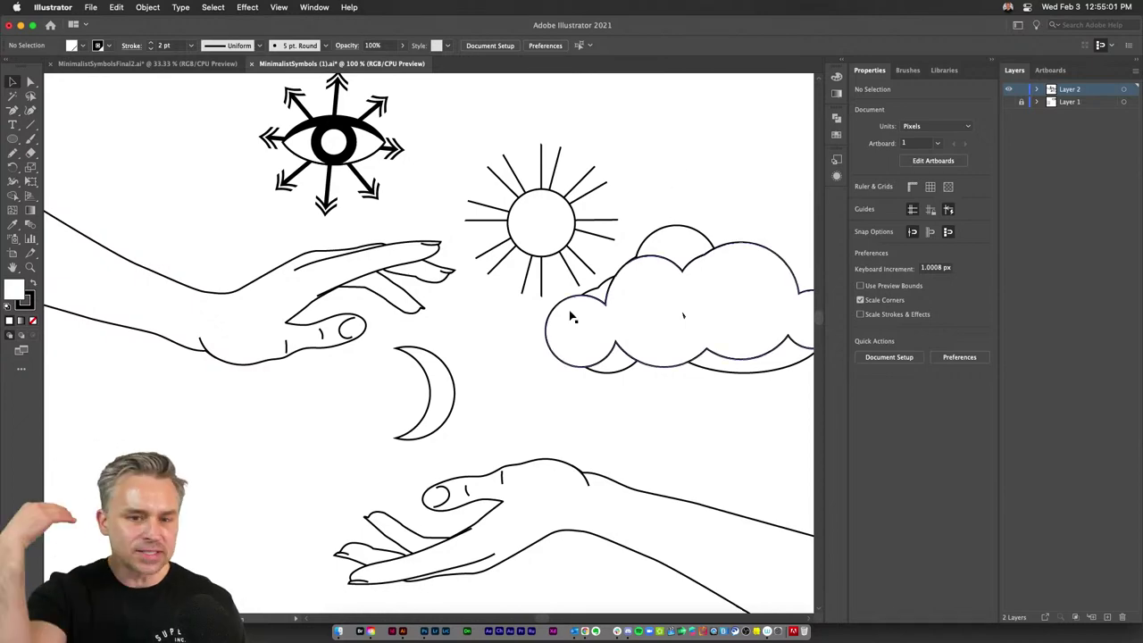
- Switch to Discord and look through the newest posts in the challenge channel
{"action": "left_click", "coordinate": [617, 632]}
{"action": "key", "text": "super+tab"}
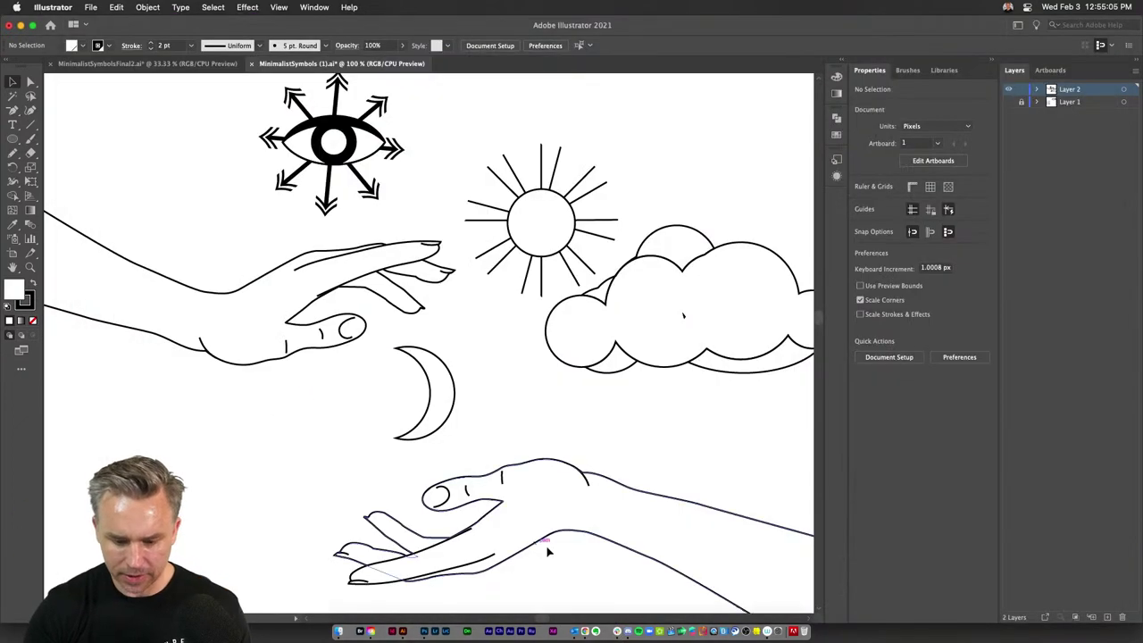
{"action": "left_click", "coordinate": [627, 631]}
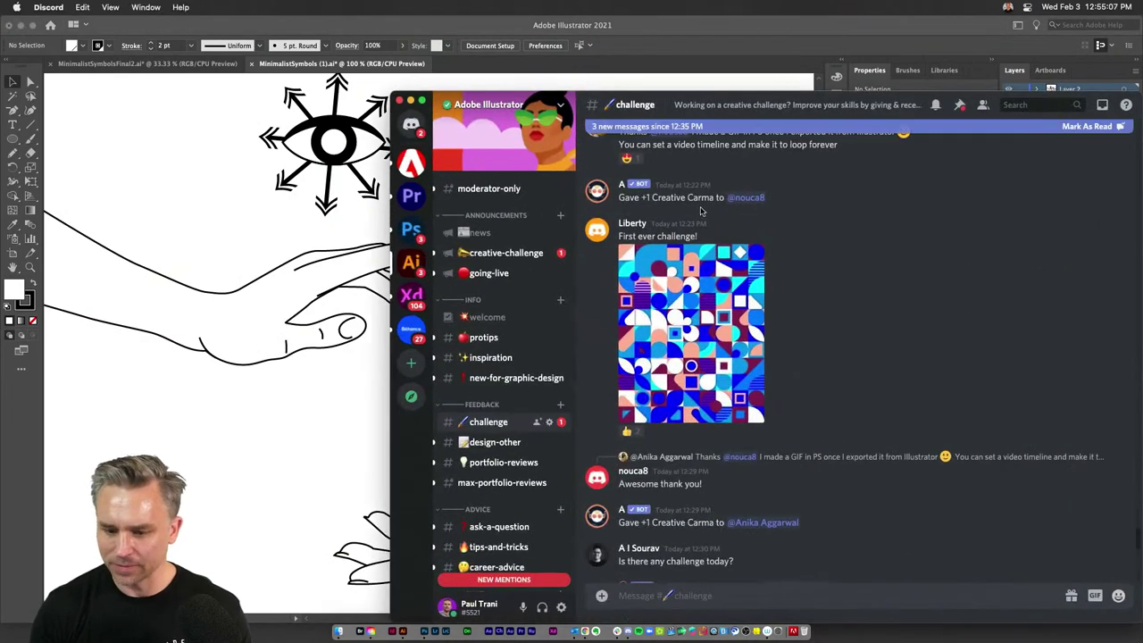
{"action": "scroll", "coordinate": [773, 483], "scroll_direction": "down", "scroll_amount": 10}
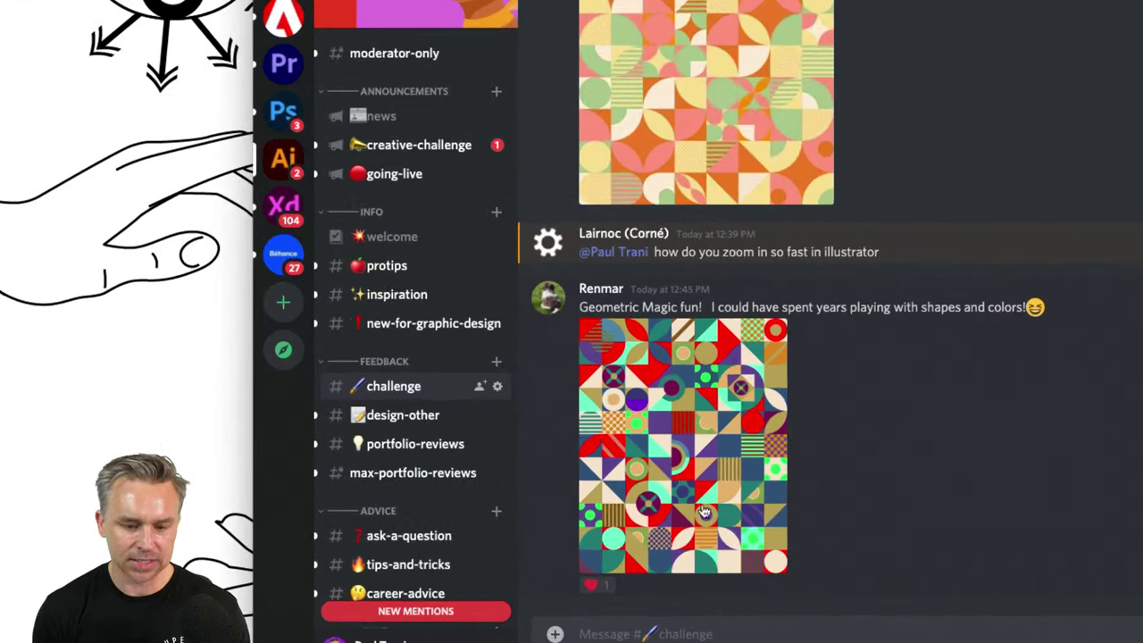
- Return to Illustrator and view the finished symbols in the MinimalistSymbolsFinal2.ai document
{"action": "left_click", "coordinate": [339, 459]}
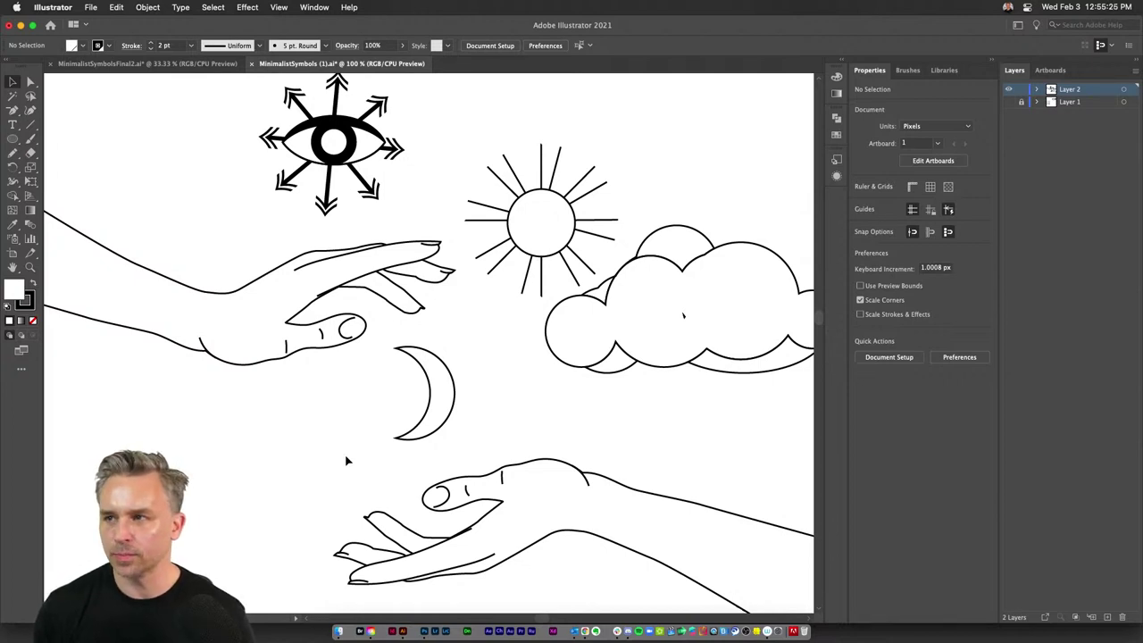
{"action": "left_click", "coordinate": [111, 64]}
{"action": "mouse_move", "coordinate": [137, 180]}
{"action": "left_mouse_down"}
{"action": "mouse_move", "coordinate": [416, 173]}
{"action": "mouse_move", "coordinate": [36, 177]}
{"action": "mouse_move", "coordinate": [117, 186]}
{"action": "left_mouse_up"}
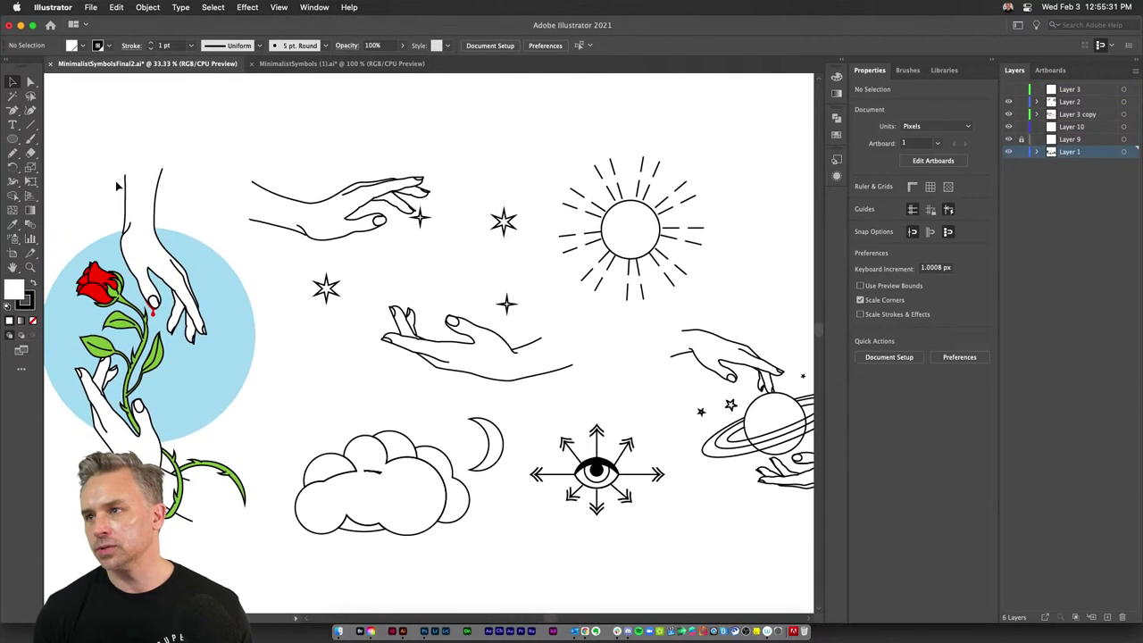